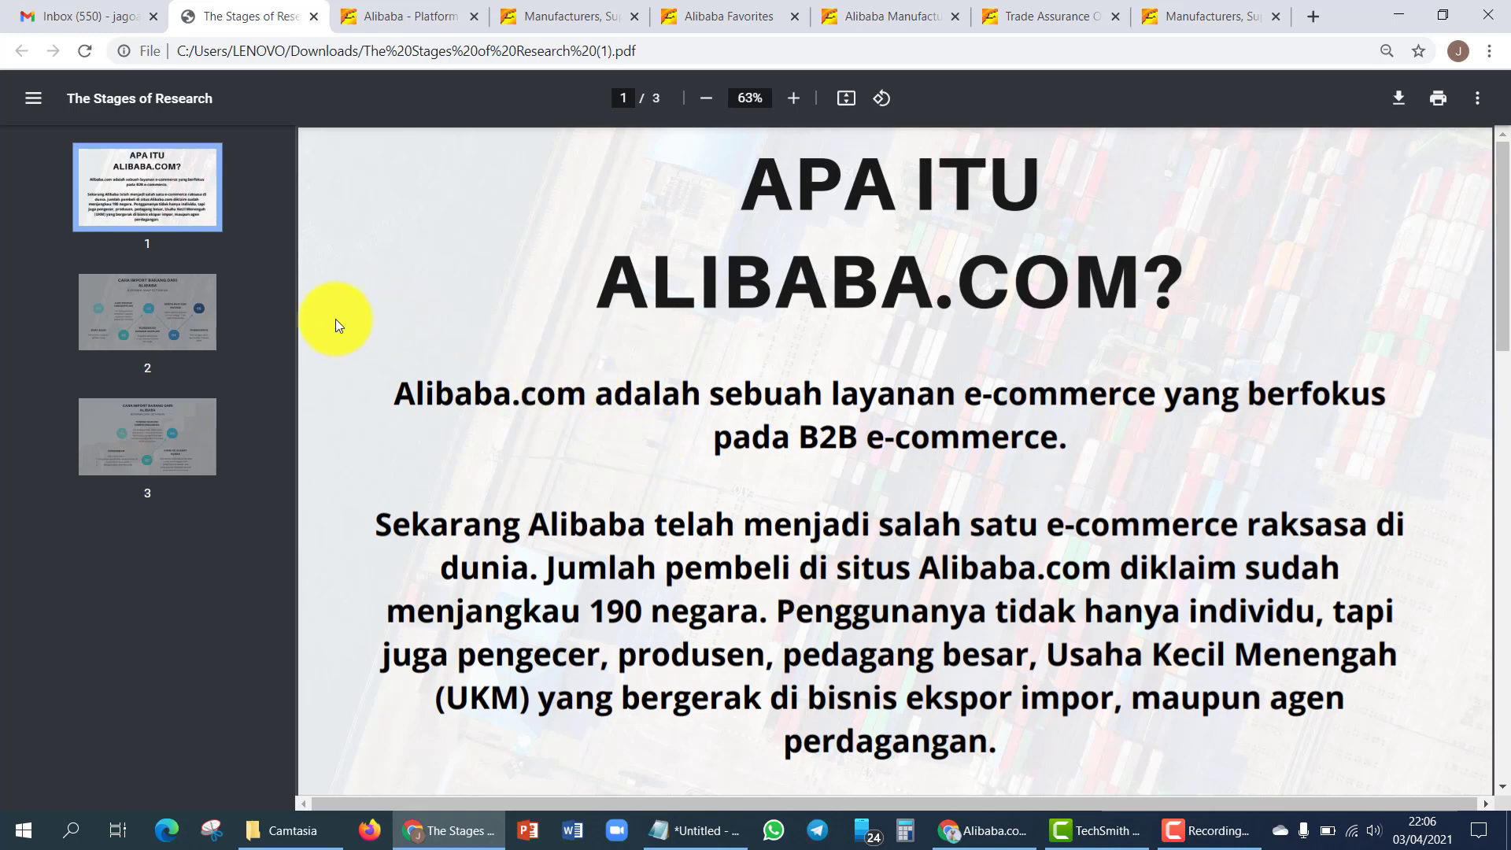
- Jump to page 2 of The Stages of Research, the CARA IMPORT BARANG DARI ALIBABA slide
left_click(174, 324)
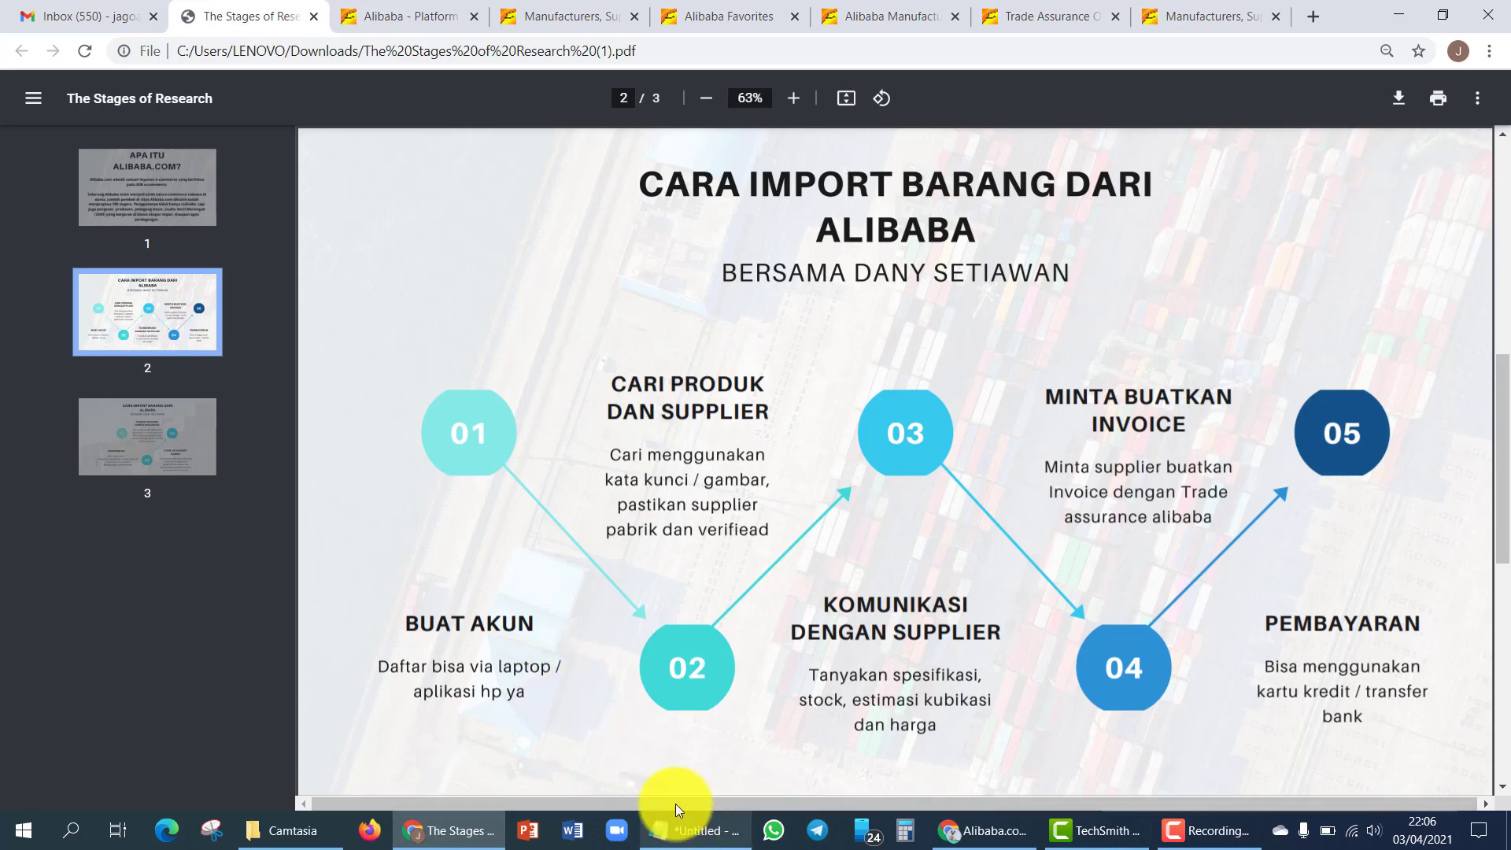
- Check the saved contact e-mail and phone number in Notepad, then return to the Alibaba.com window
left_click(692, 833)
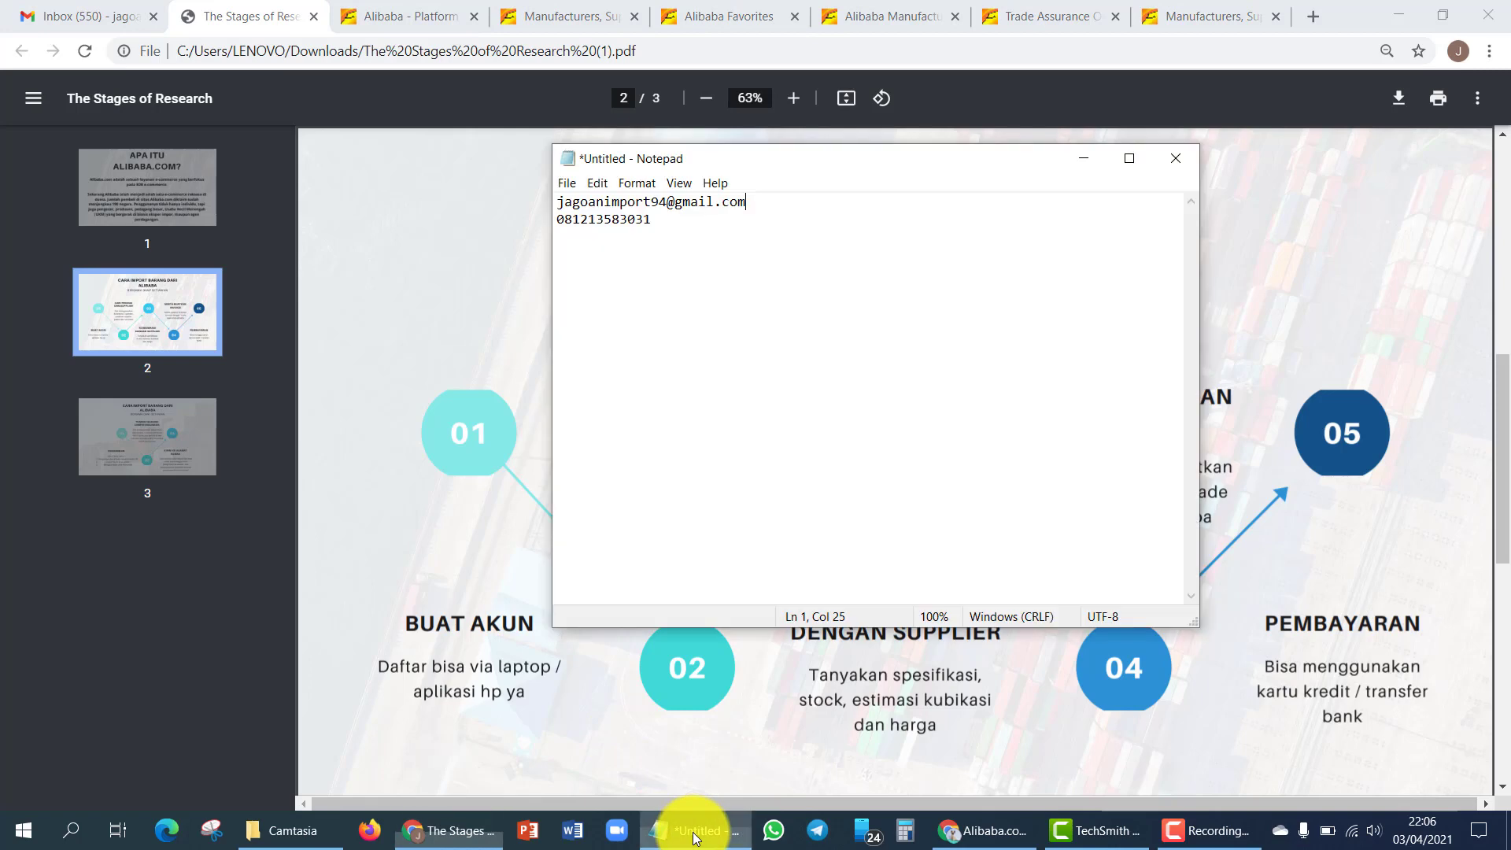
left_click(691, 230)
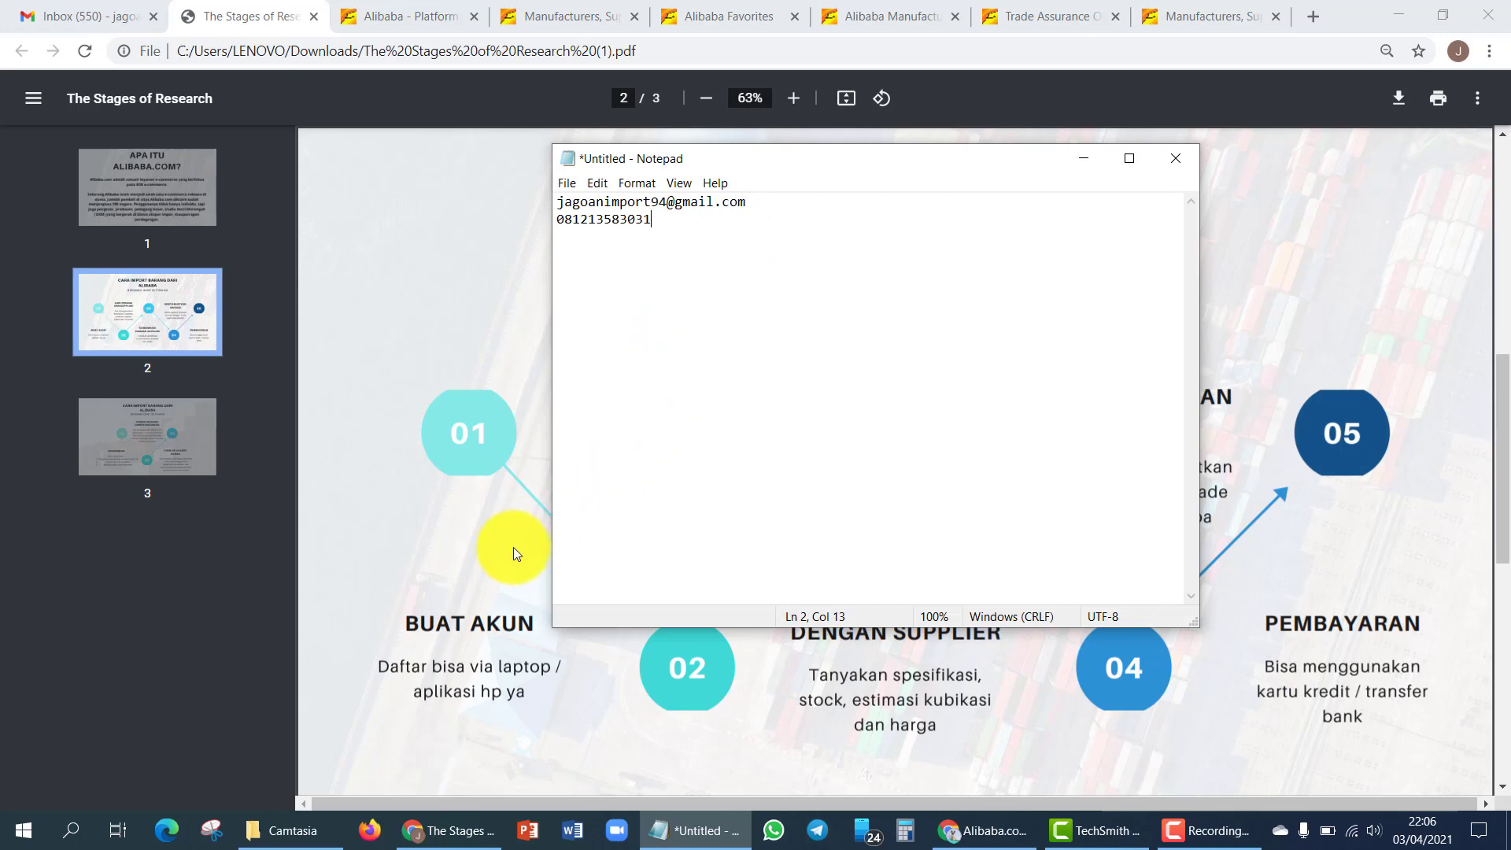
left_click(494, 569)
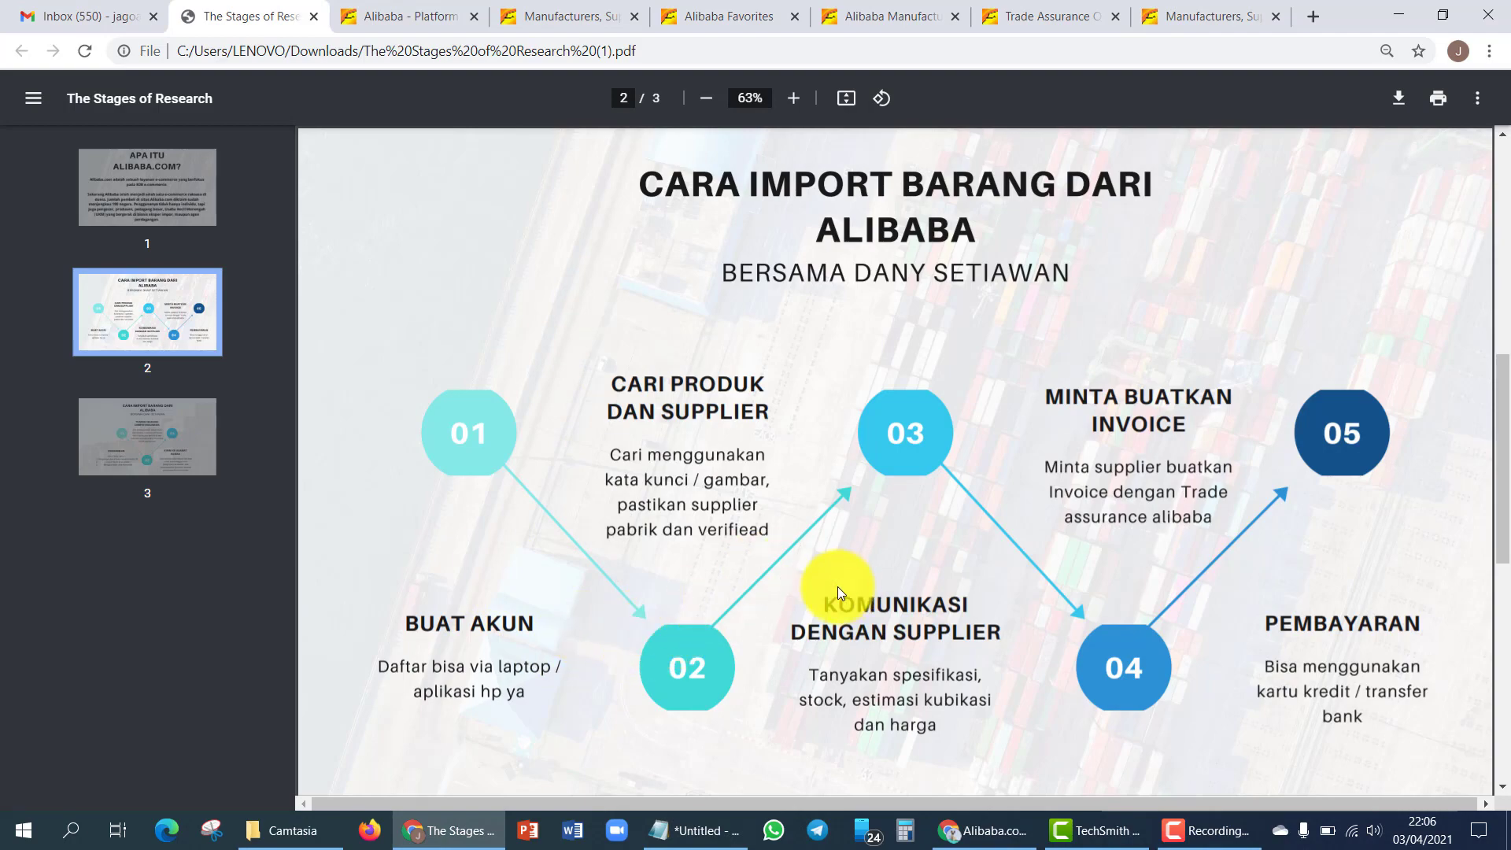
left_click(965, 838)
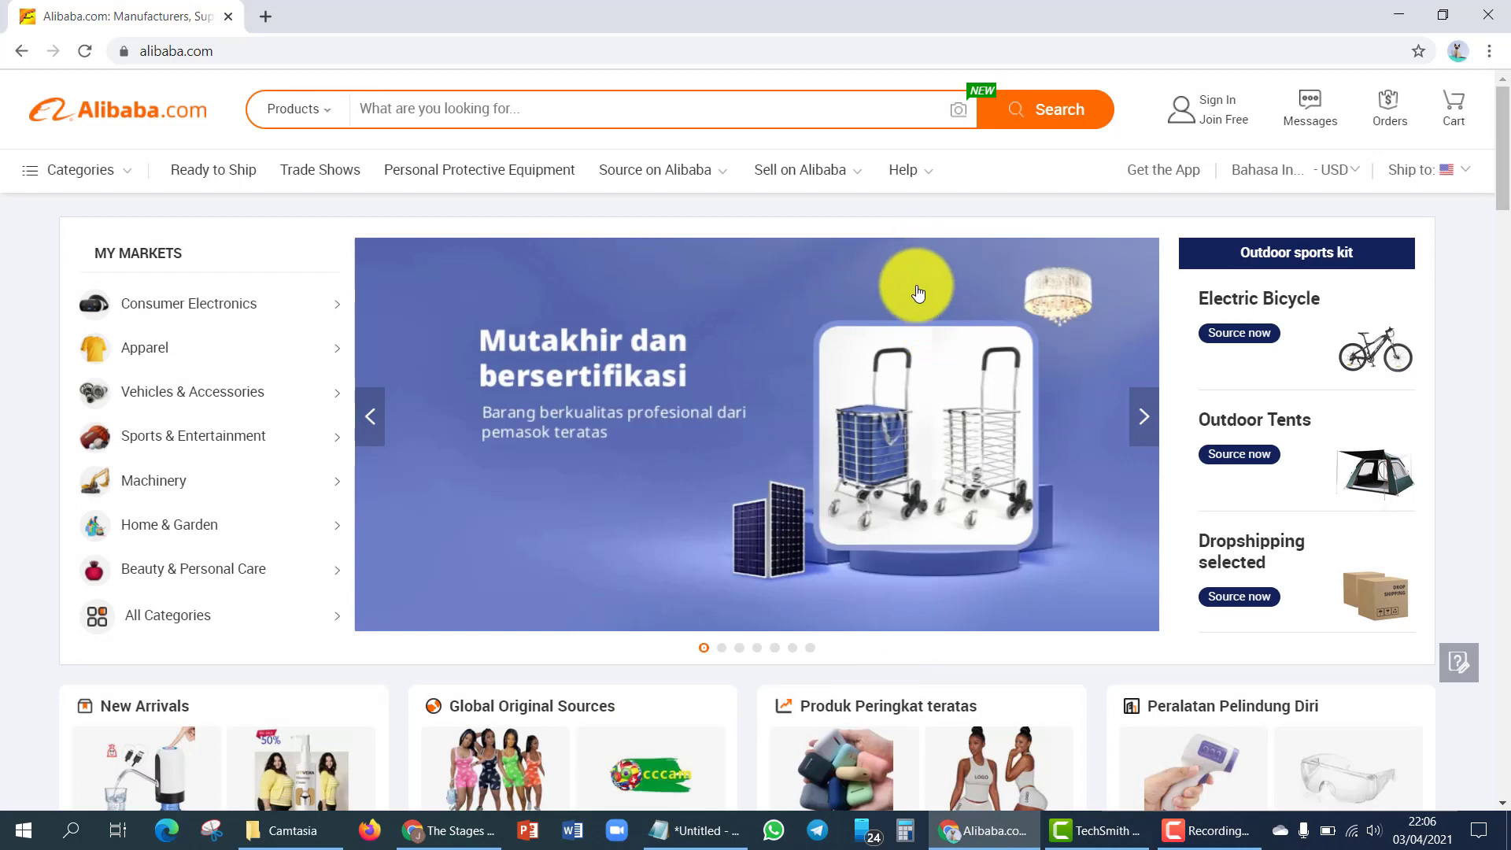
- From the Alibaba.com homepage, go through Sign In / Join Free to the Register form
left_click(264, 47)
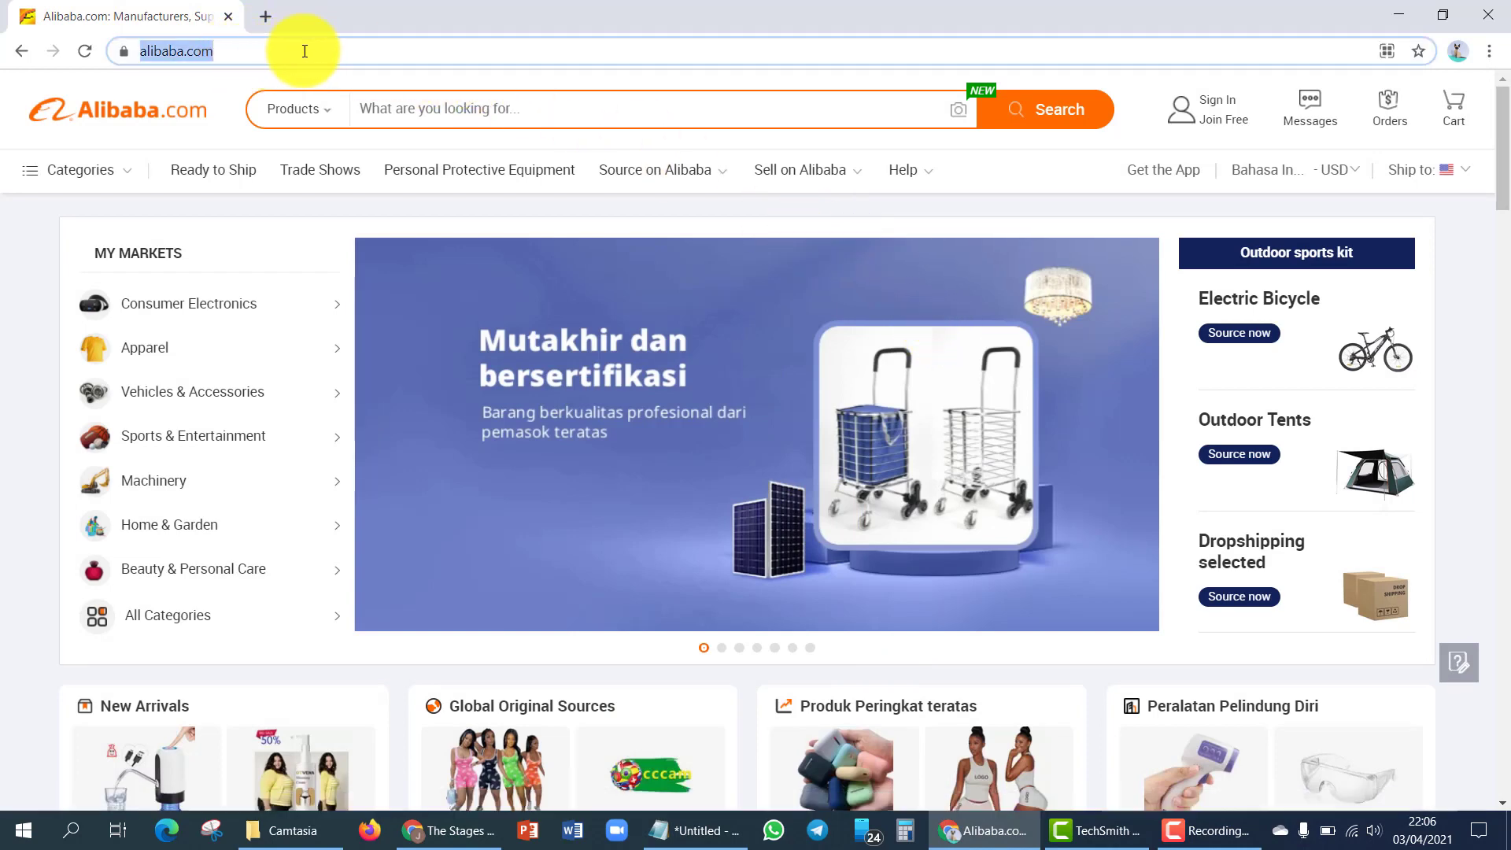
left_click(1083, 192)
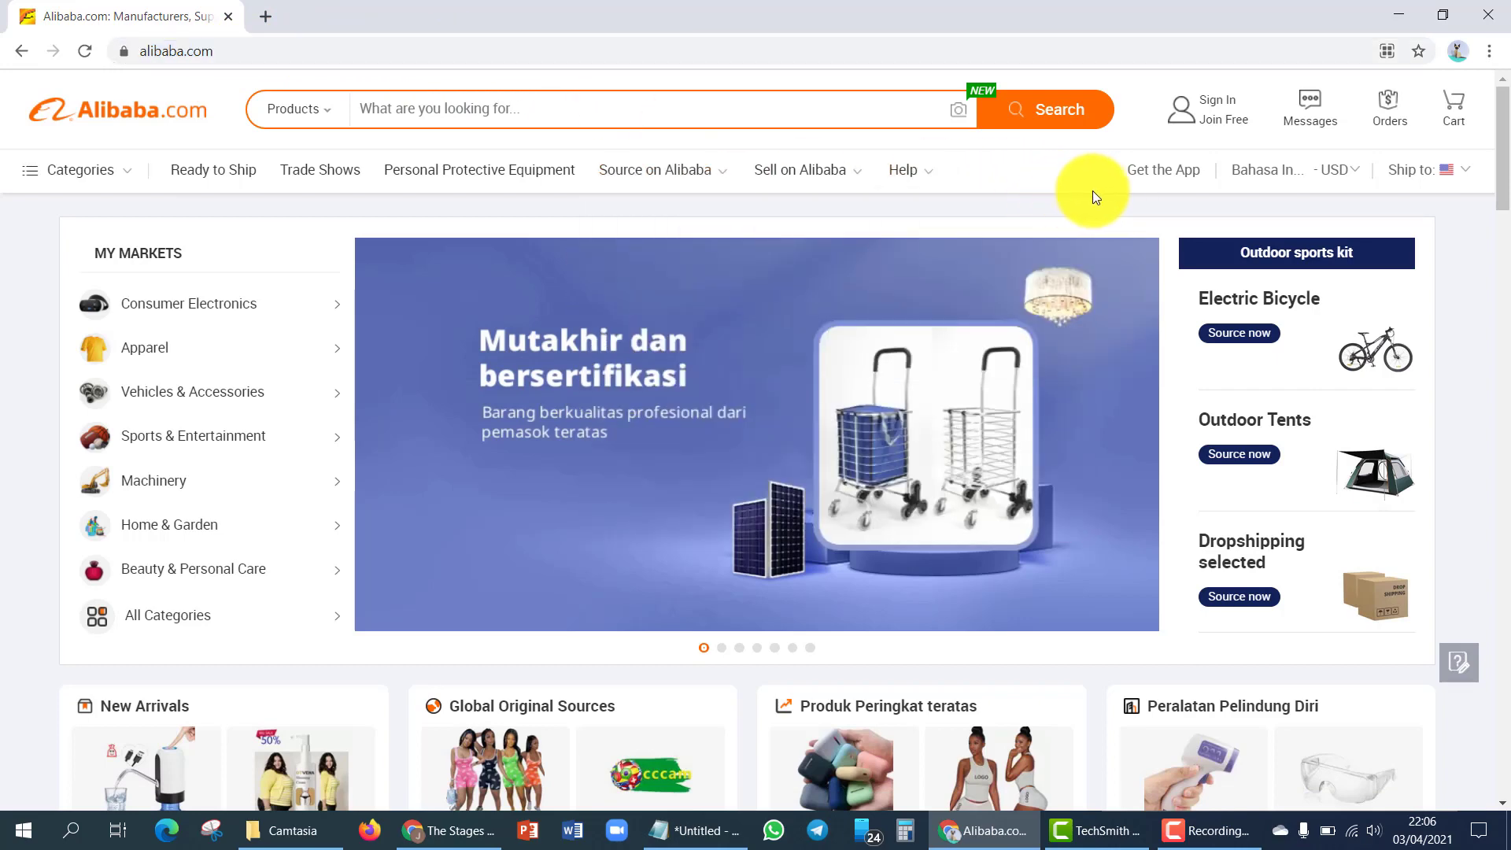
mouse_move(1274, 173)
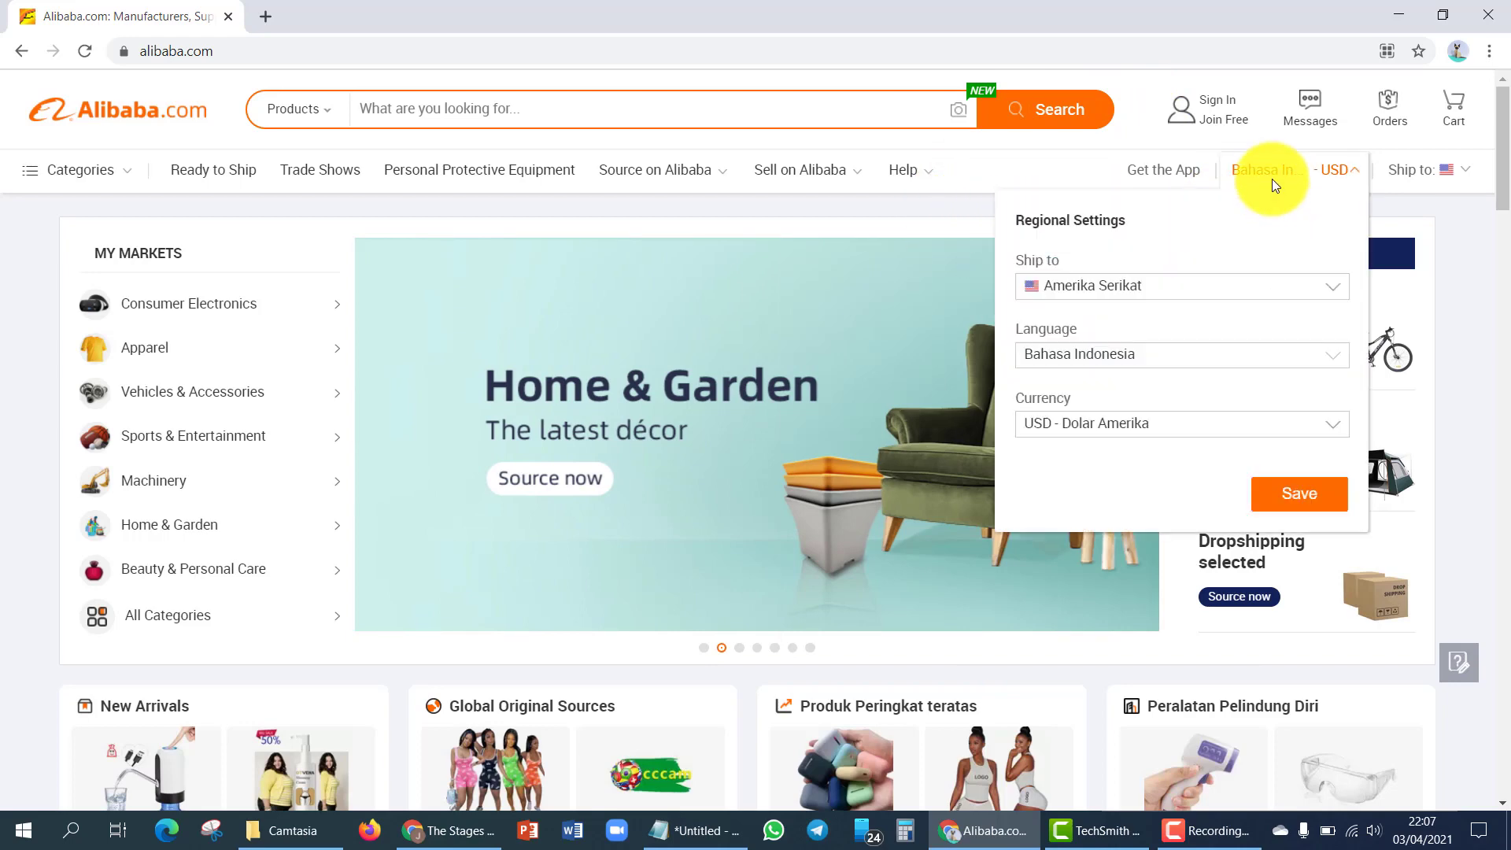
mouse_move(1227, 134)
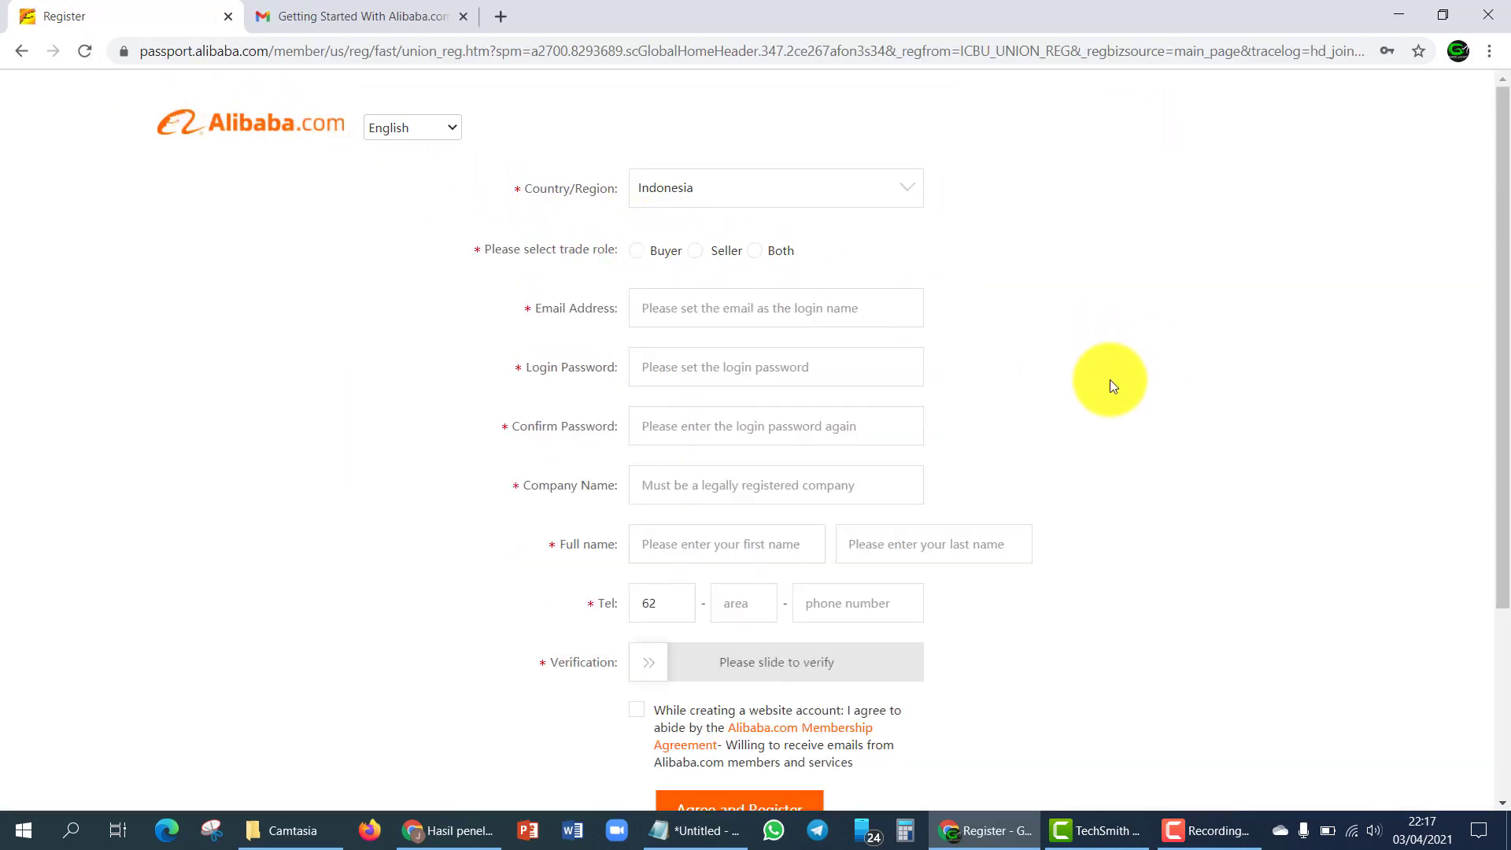
- Keep the page language as English, choose the Buyer role, and fill in the saved e-mail address
left_click(407, 136)
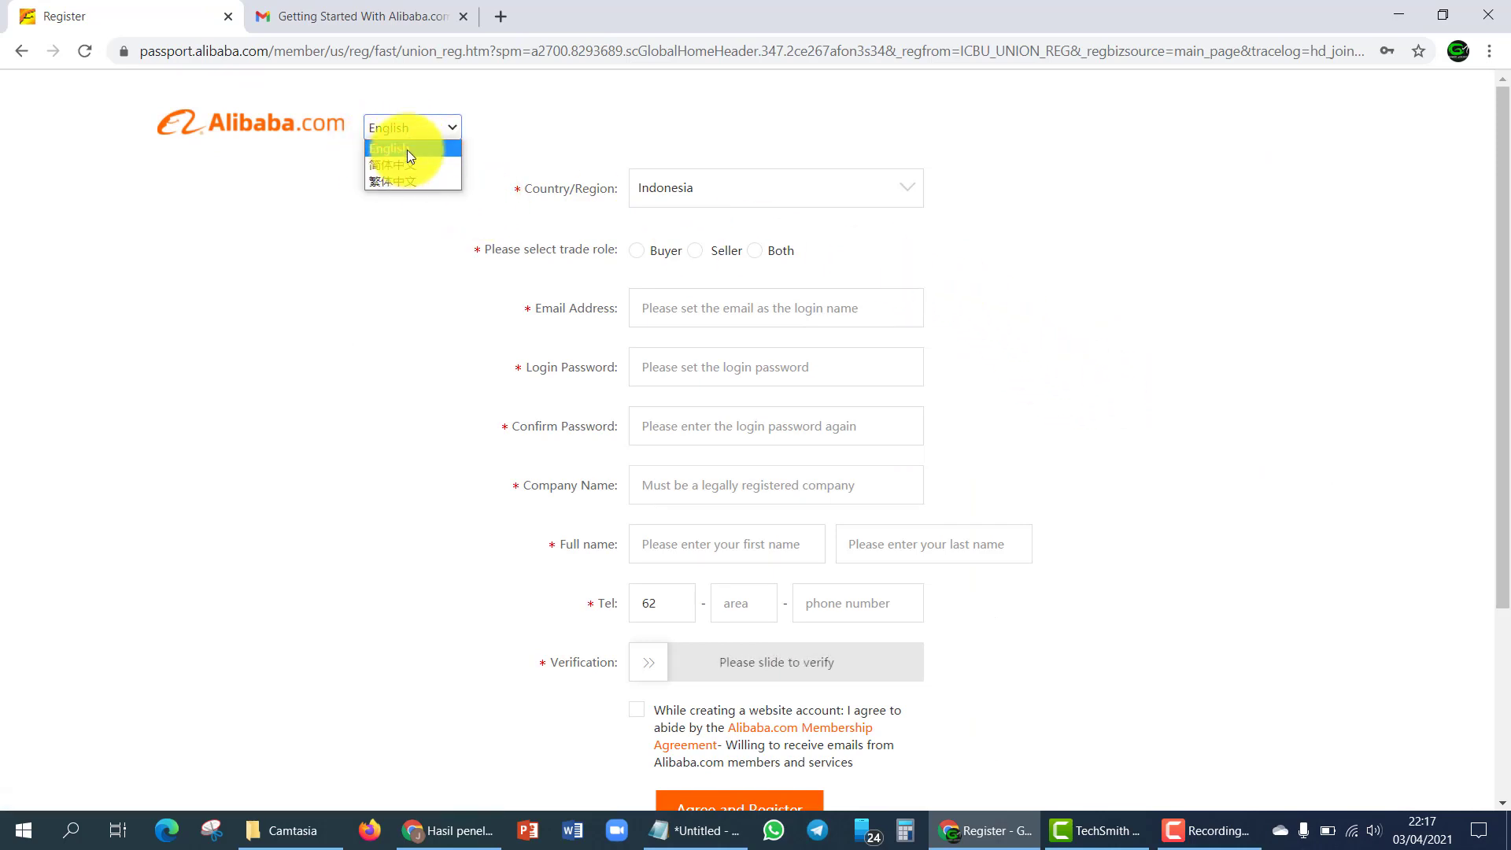
left_click(408, 149)
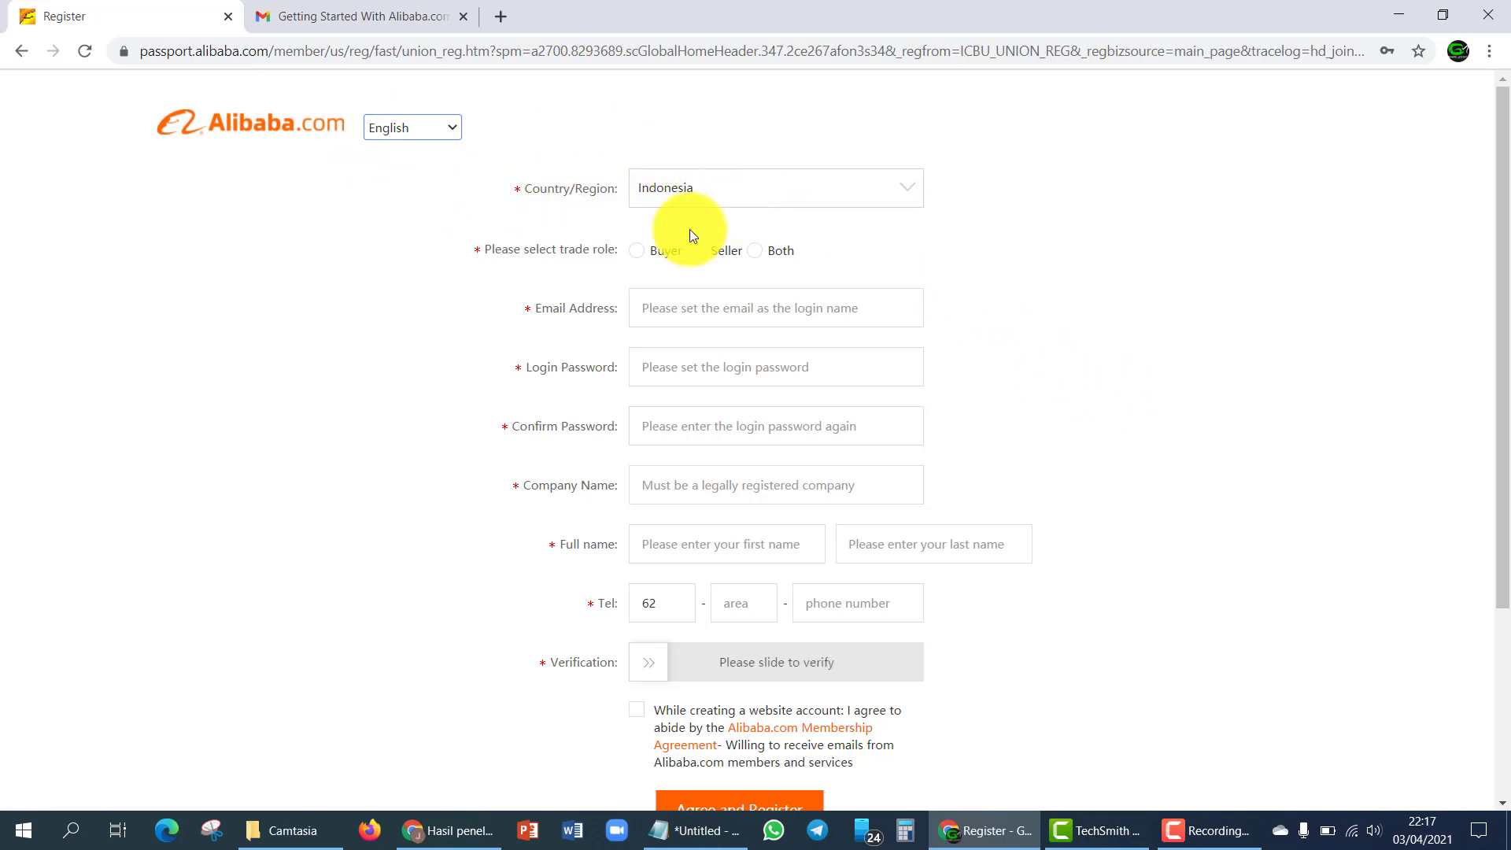
left_click(638, 252)
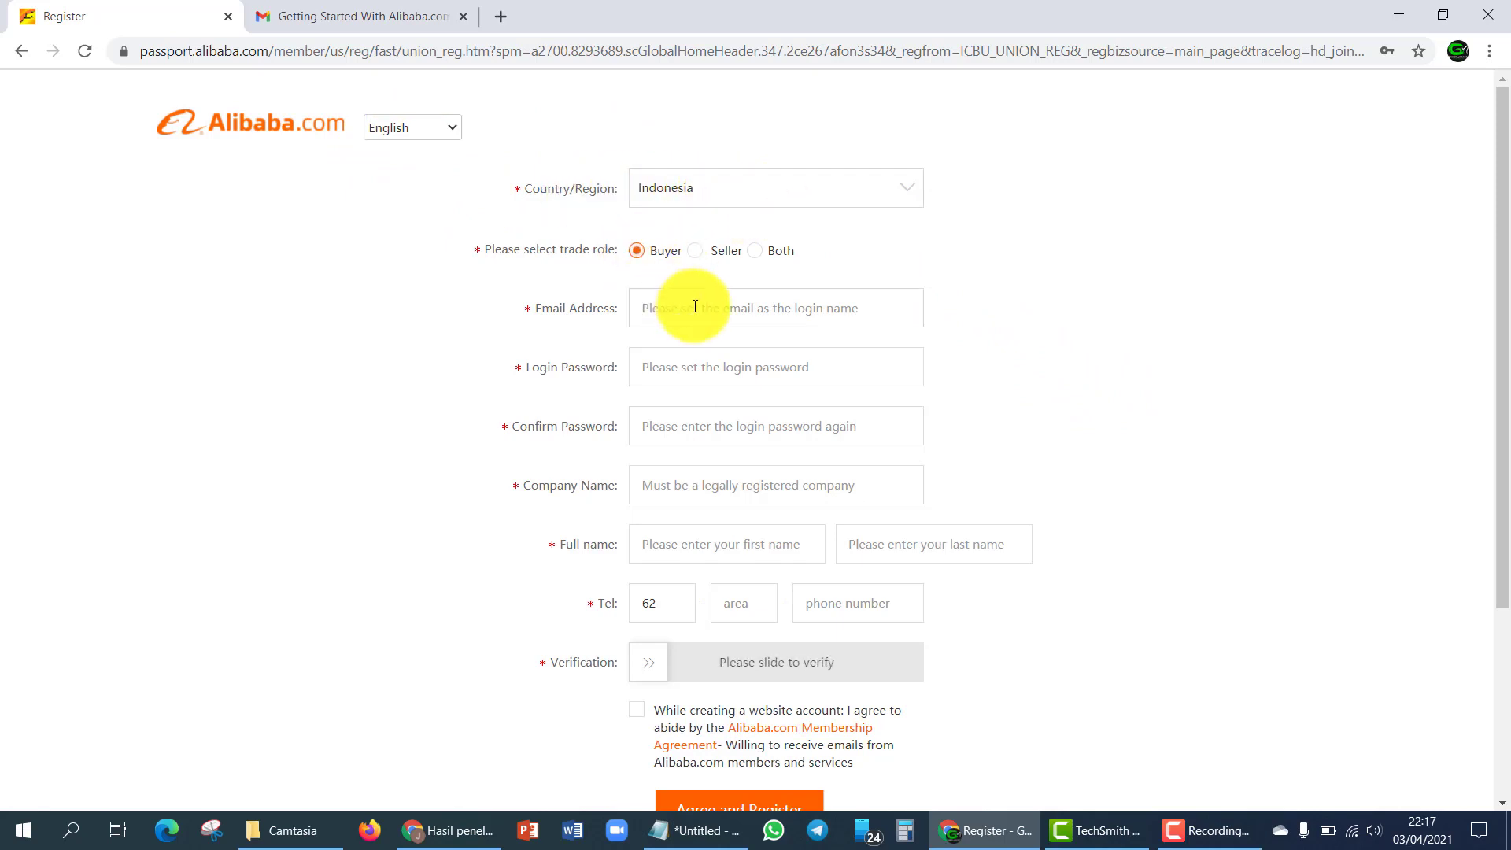
left_click(693, 305)
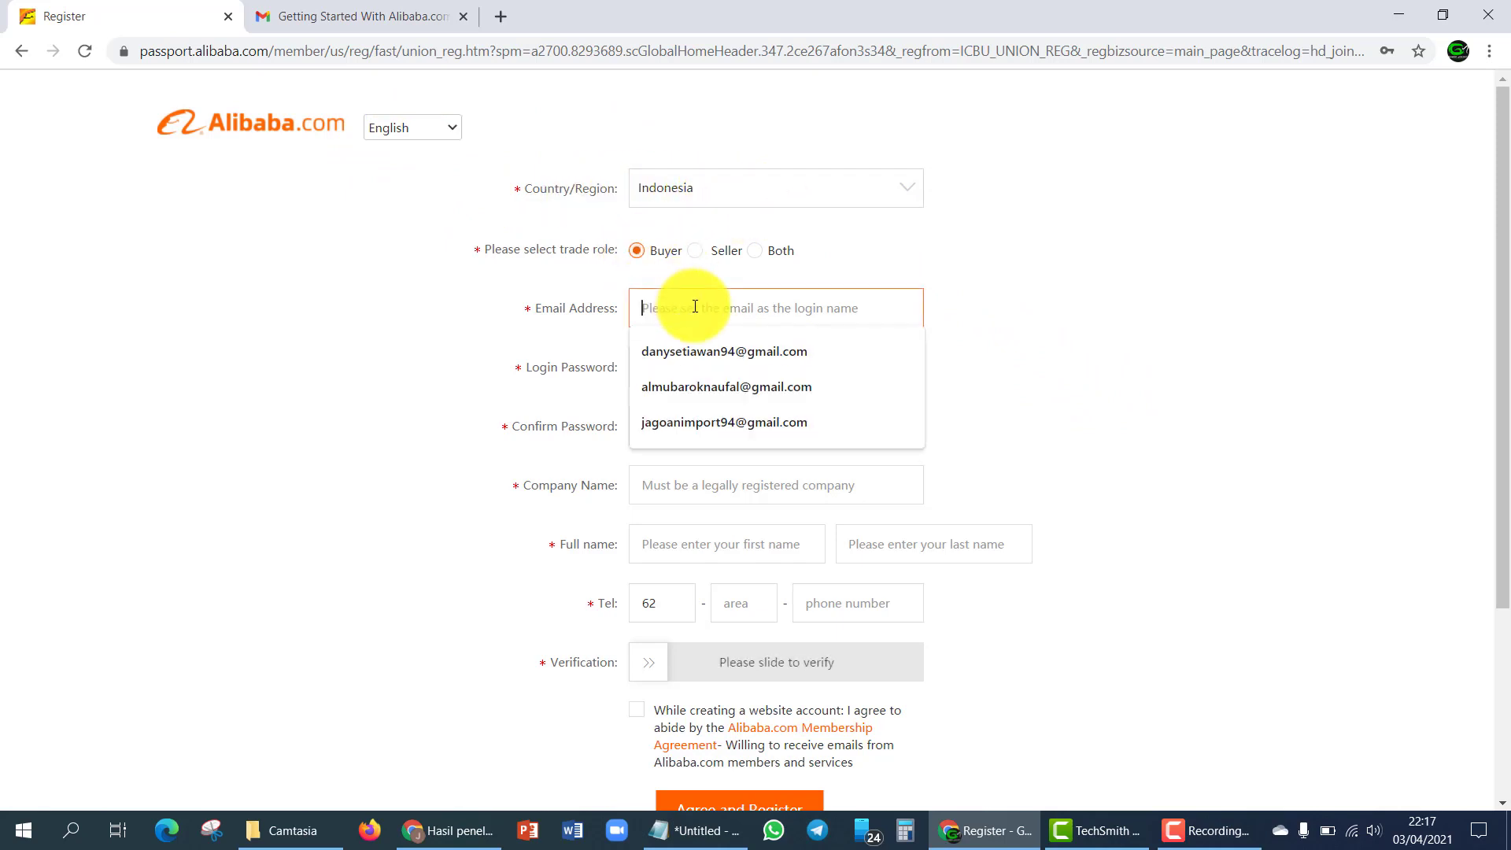
left_click(707, 351)
- Enter the login password, the company name, and the user's first and last name
left_click(725, 370)
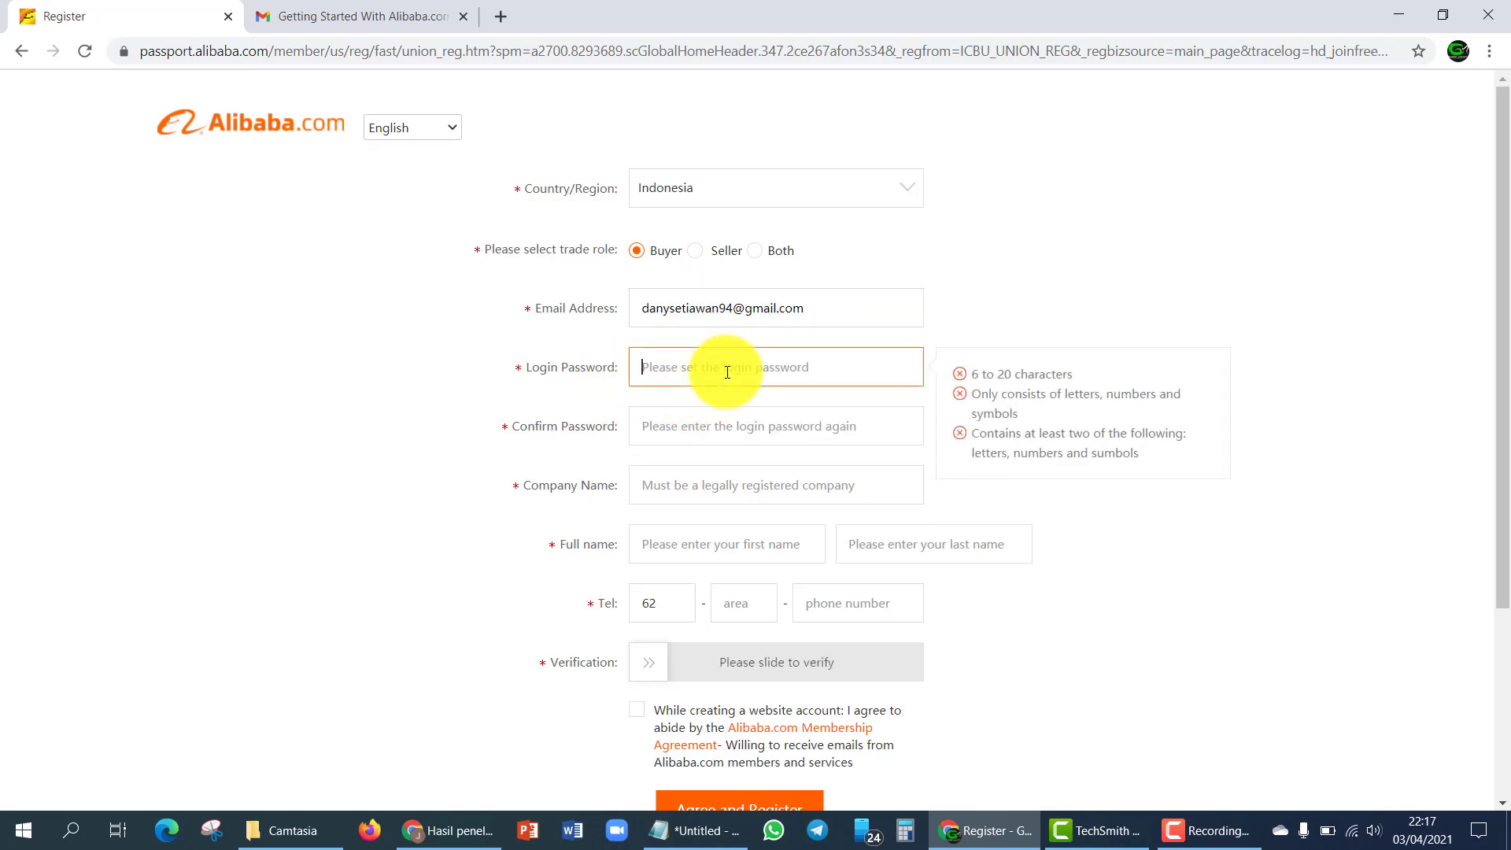
left_click(718, 395)
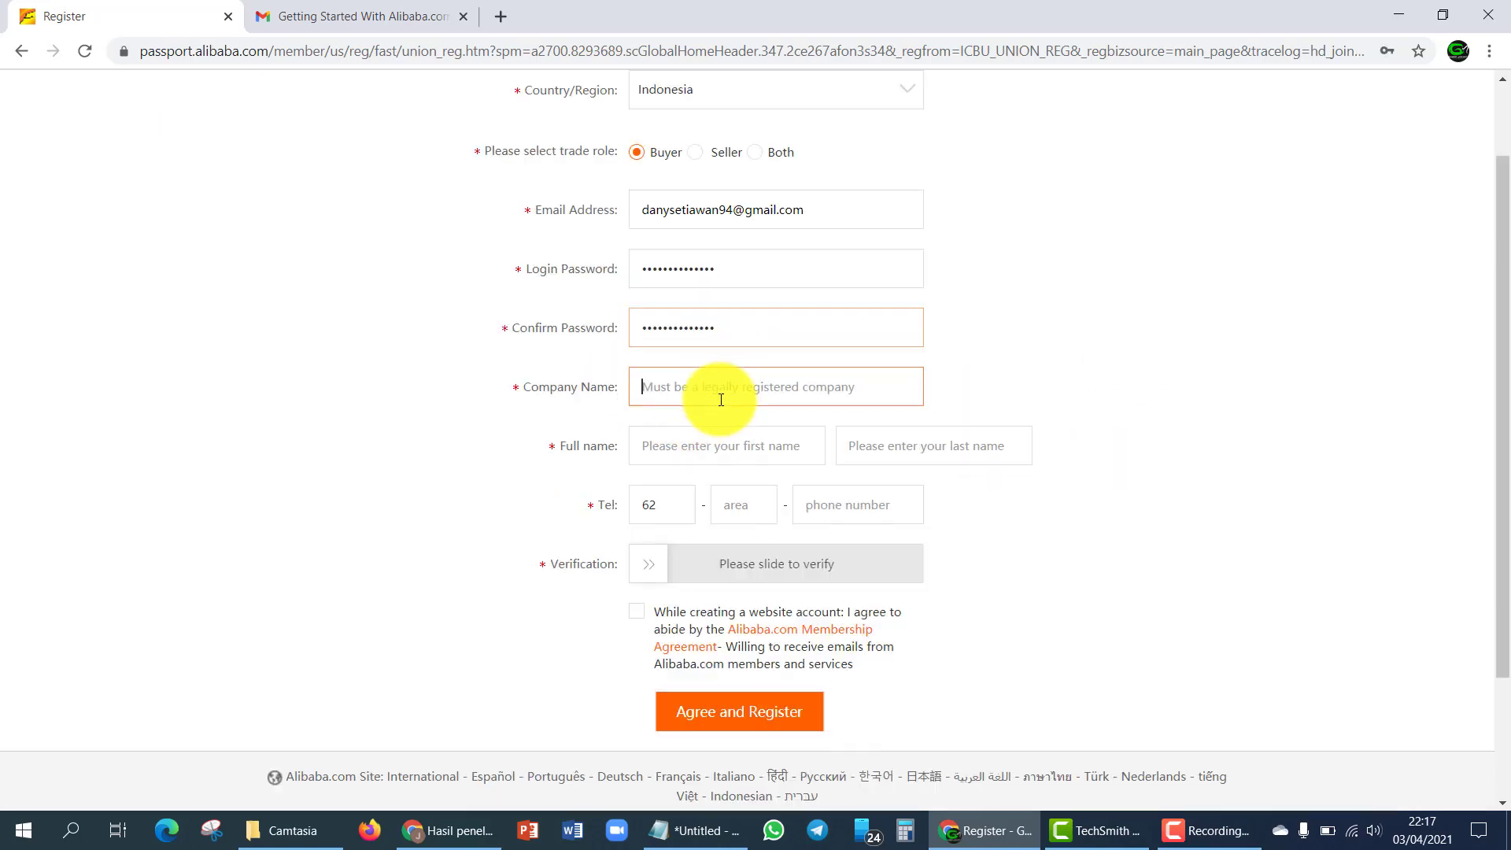
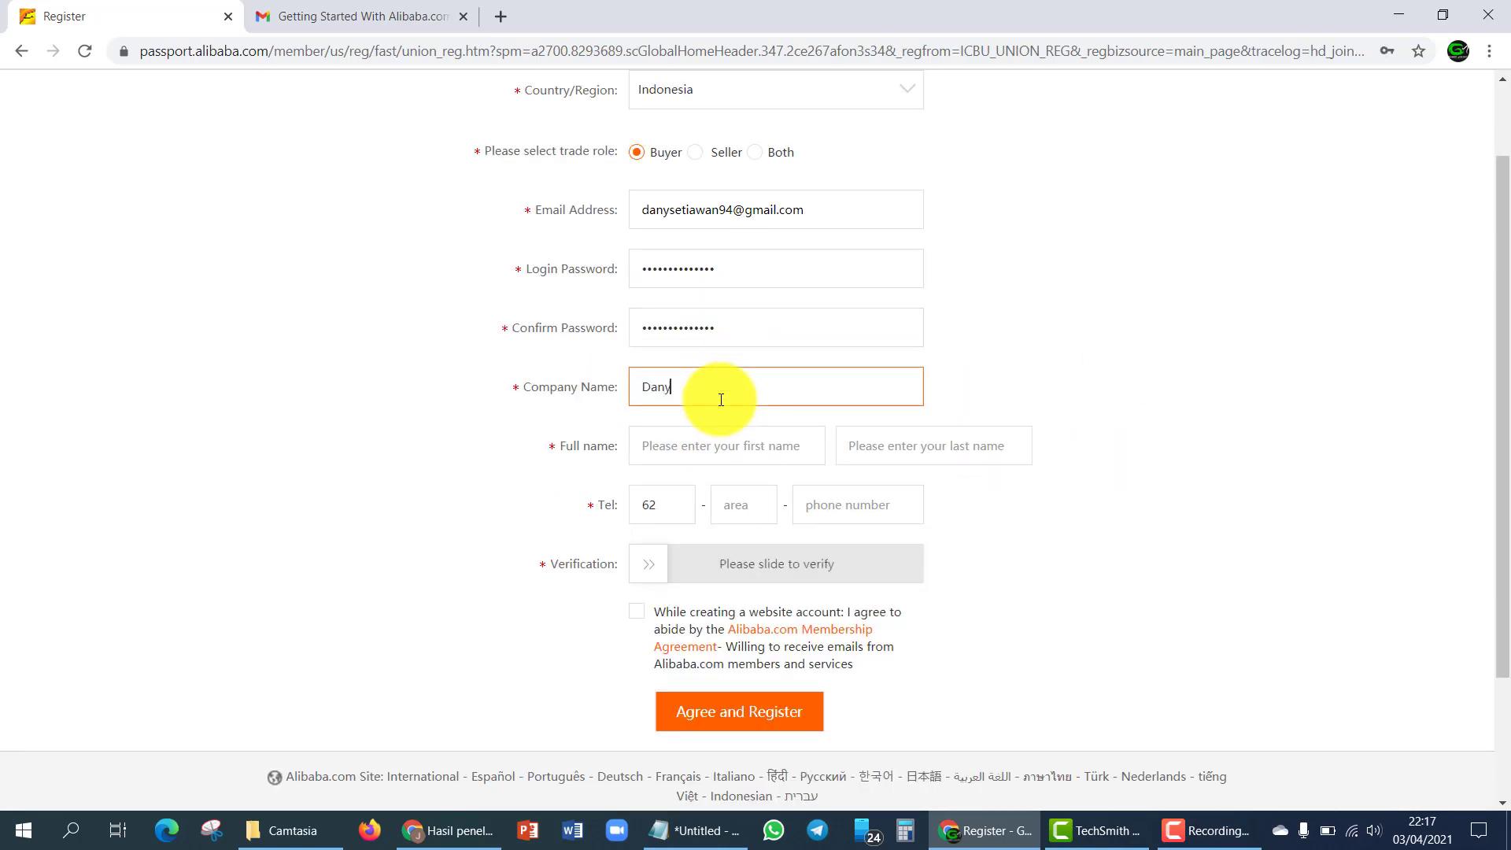
key("Tab")
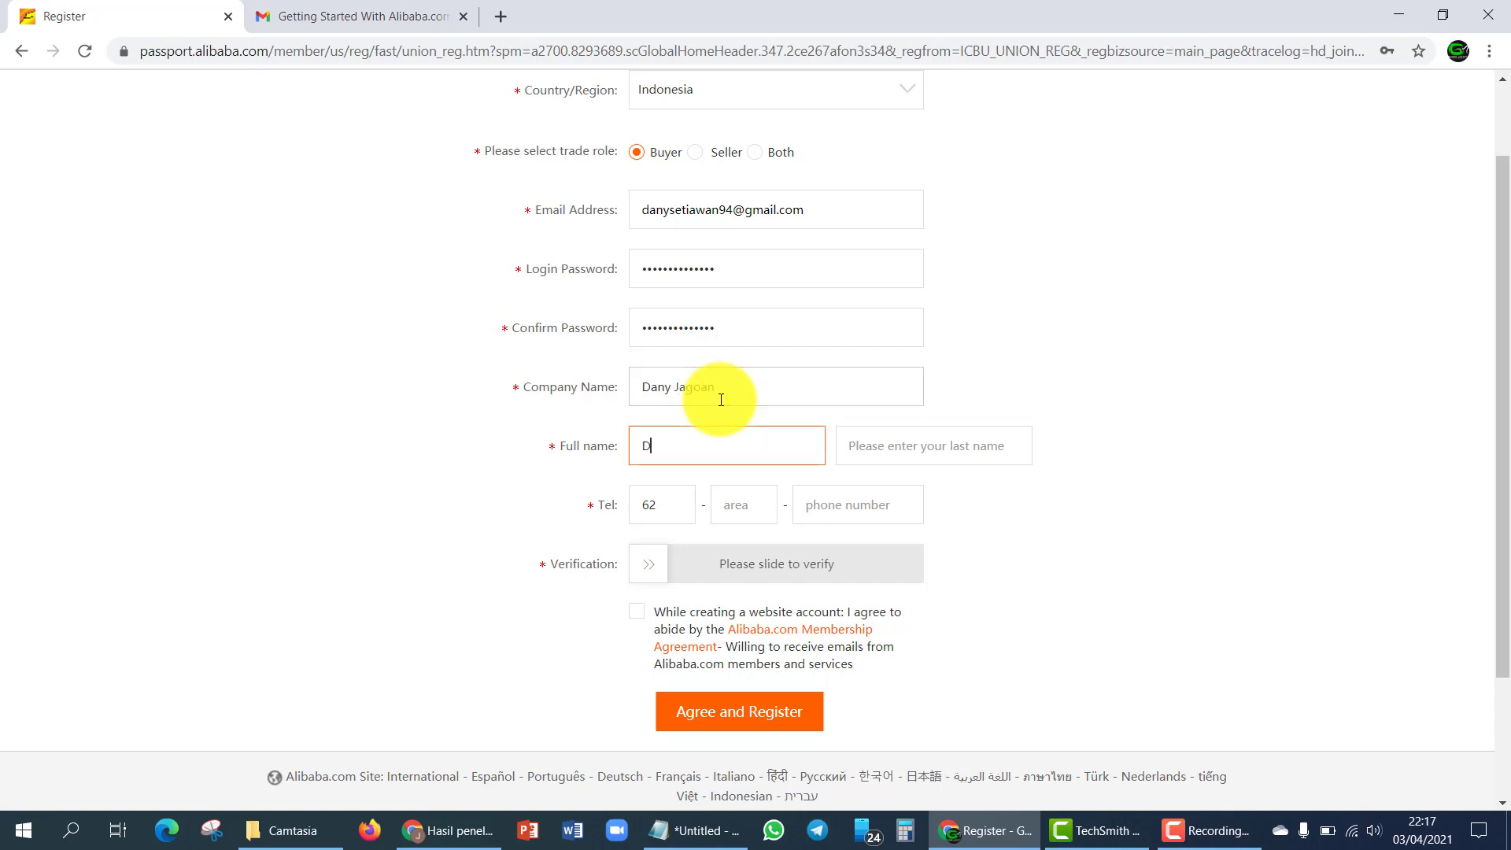
key("Tab")
key("BackSpace")
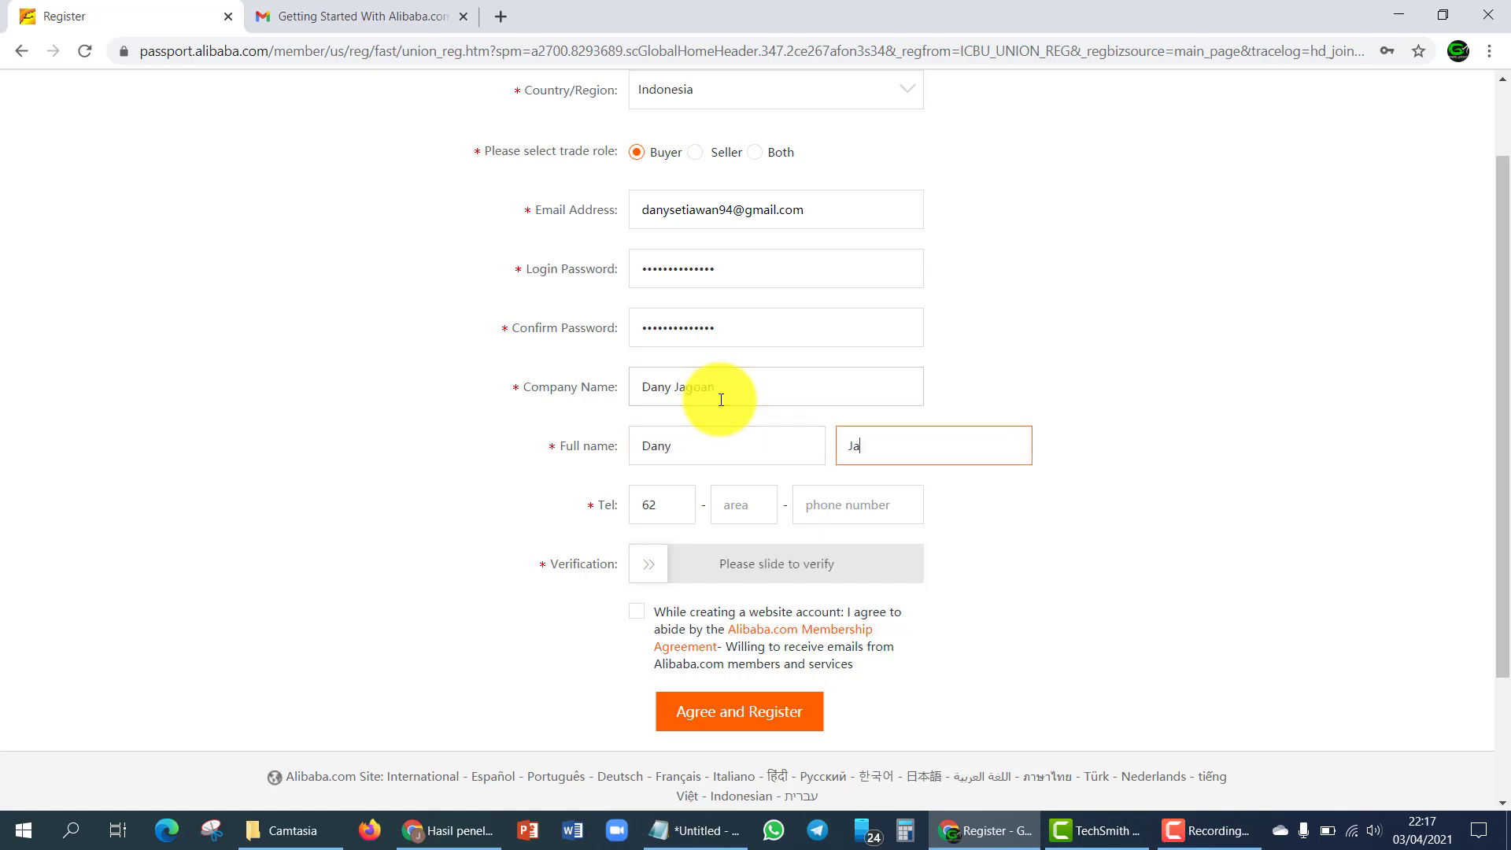
- Recheck the company and name fields, then enter the phone number
left_click(769, 399)
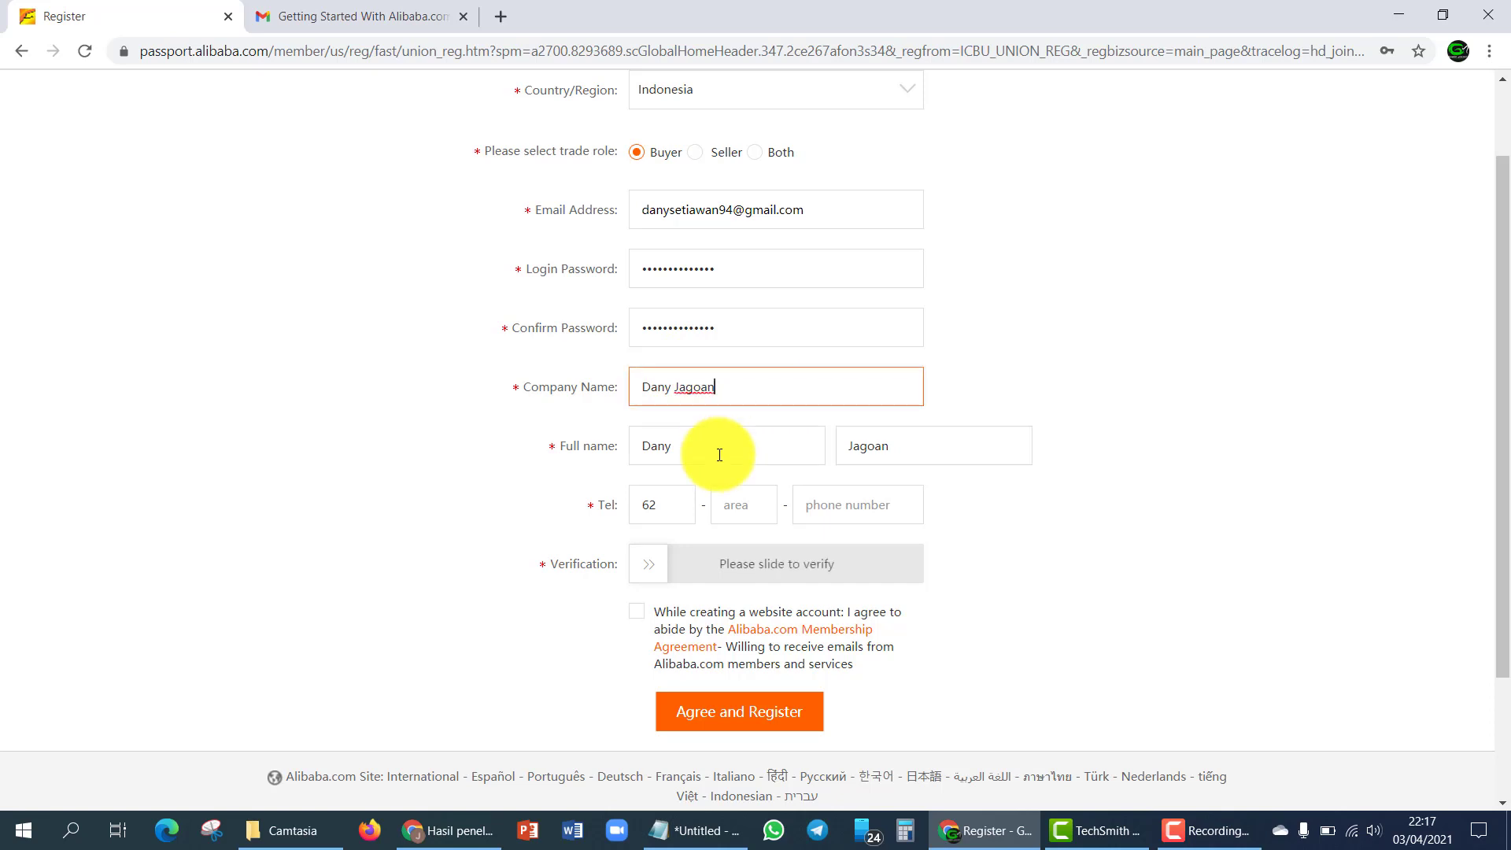
left_click(718, 448)
left_click(932, 444)
left_click(845, 502)
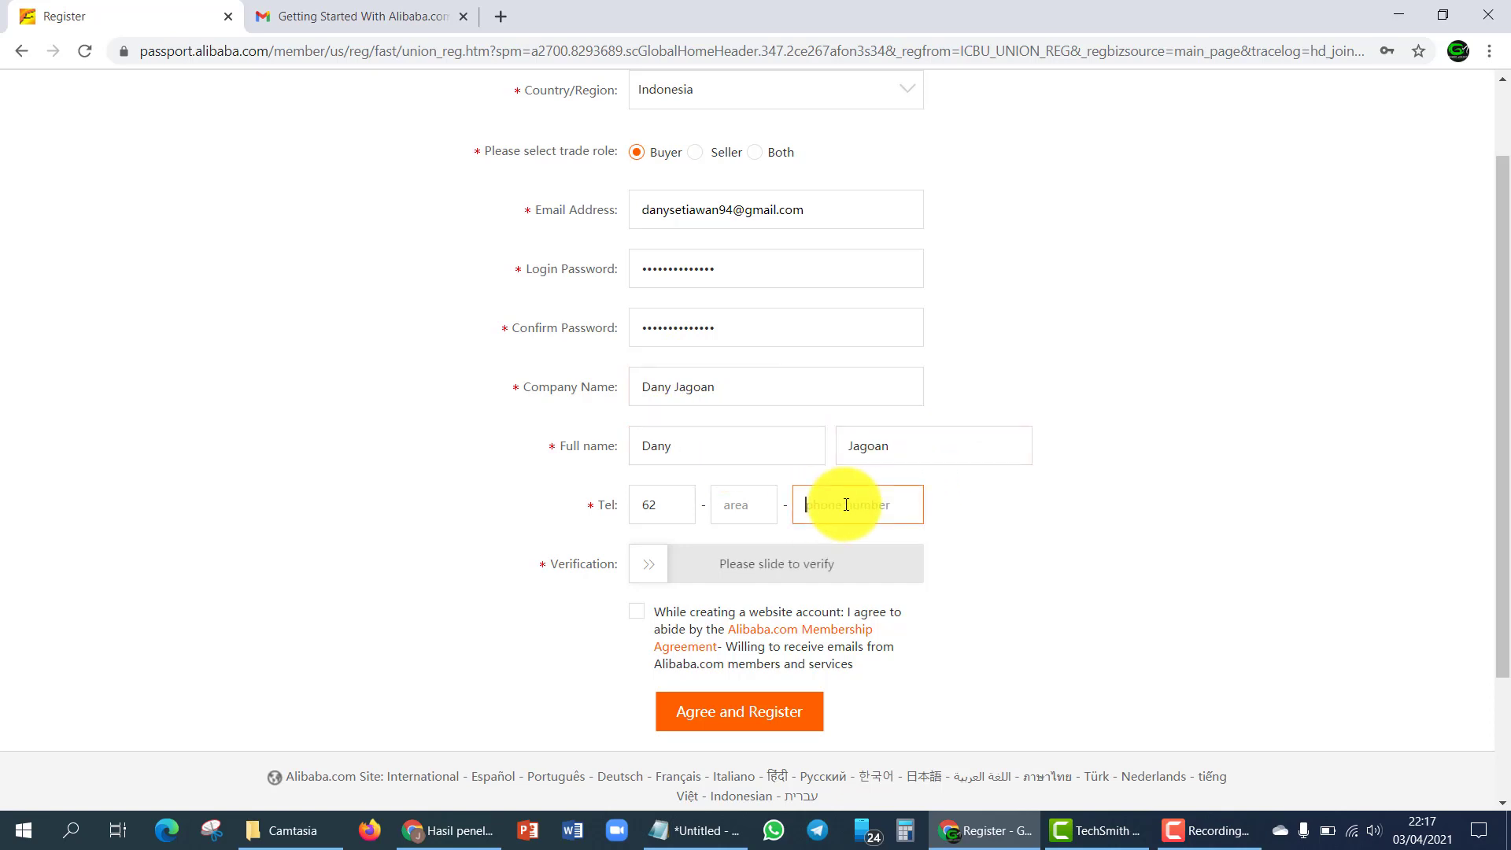
left_click(1029, 524)
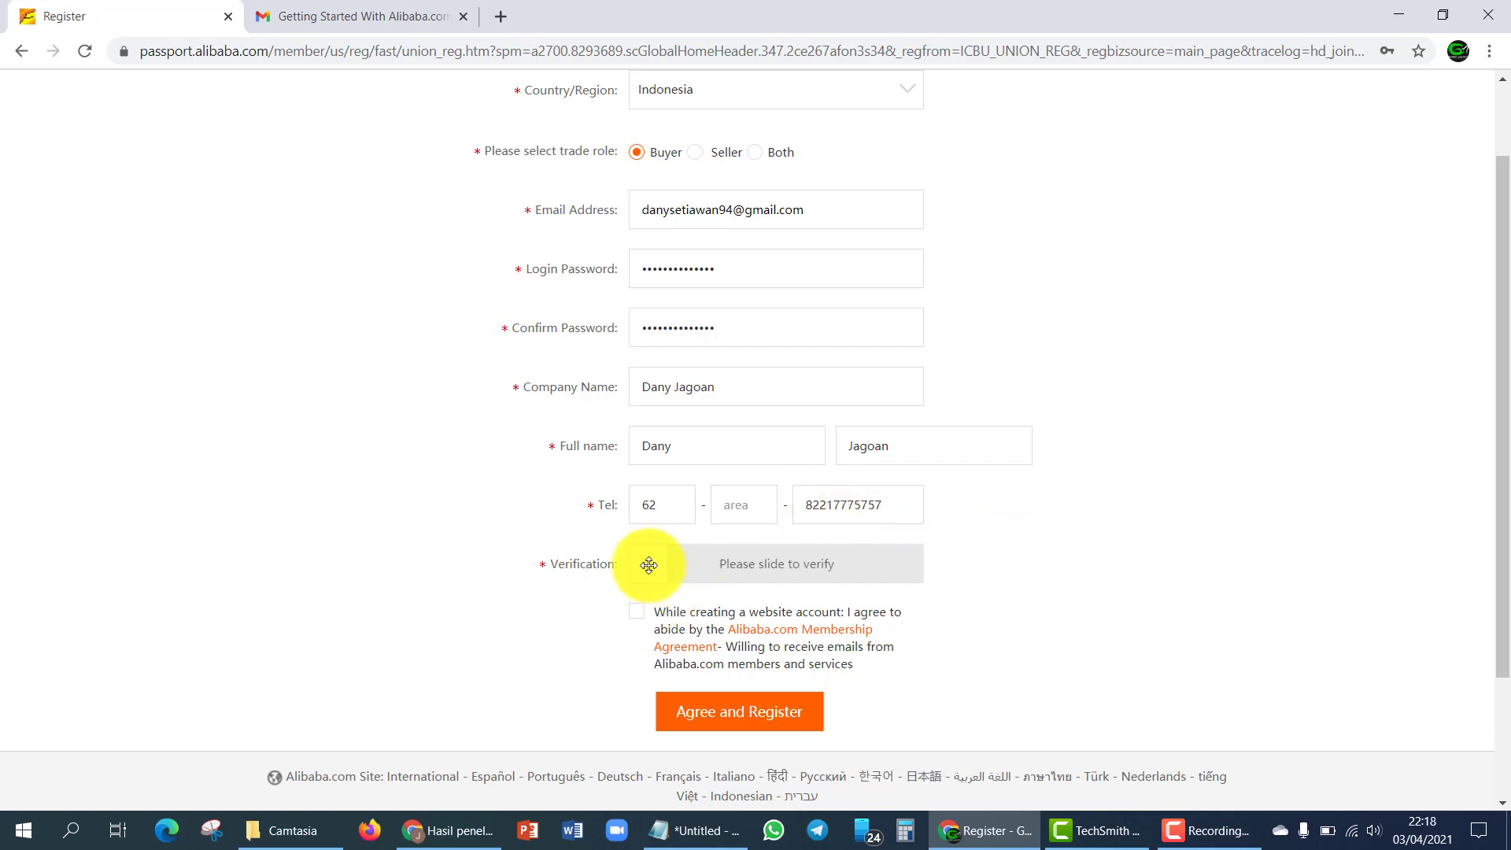
- Complete the slide verification, accept the Membership Agreement, and submit the registration
left_click_drag(647, 564, 972, 576)
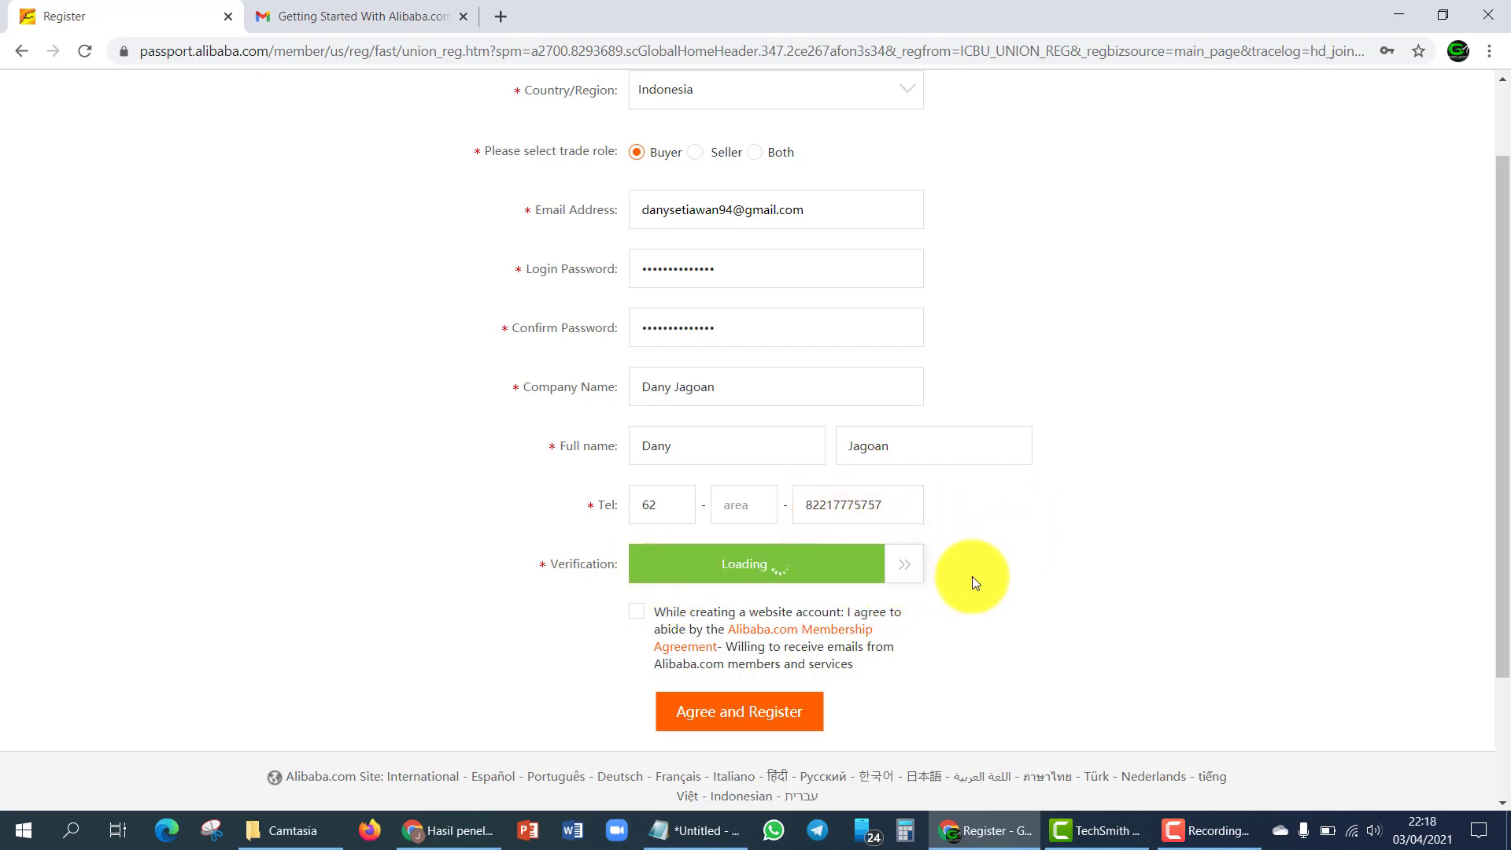
left_click(637, 613)
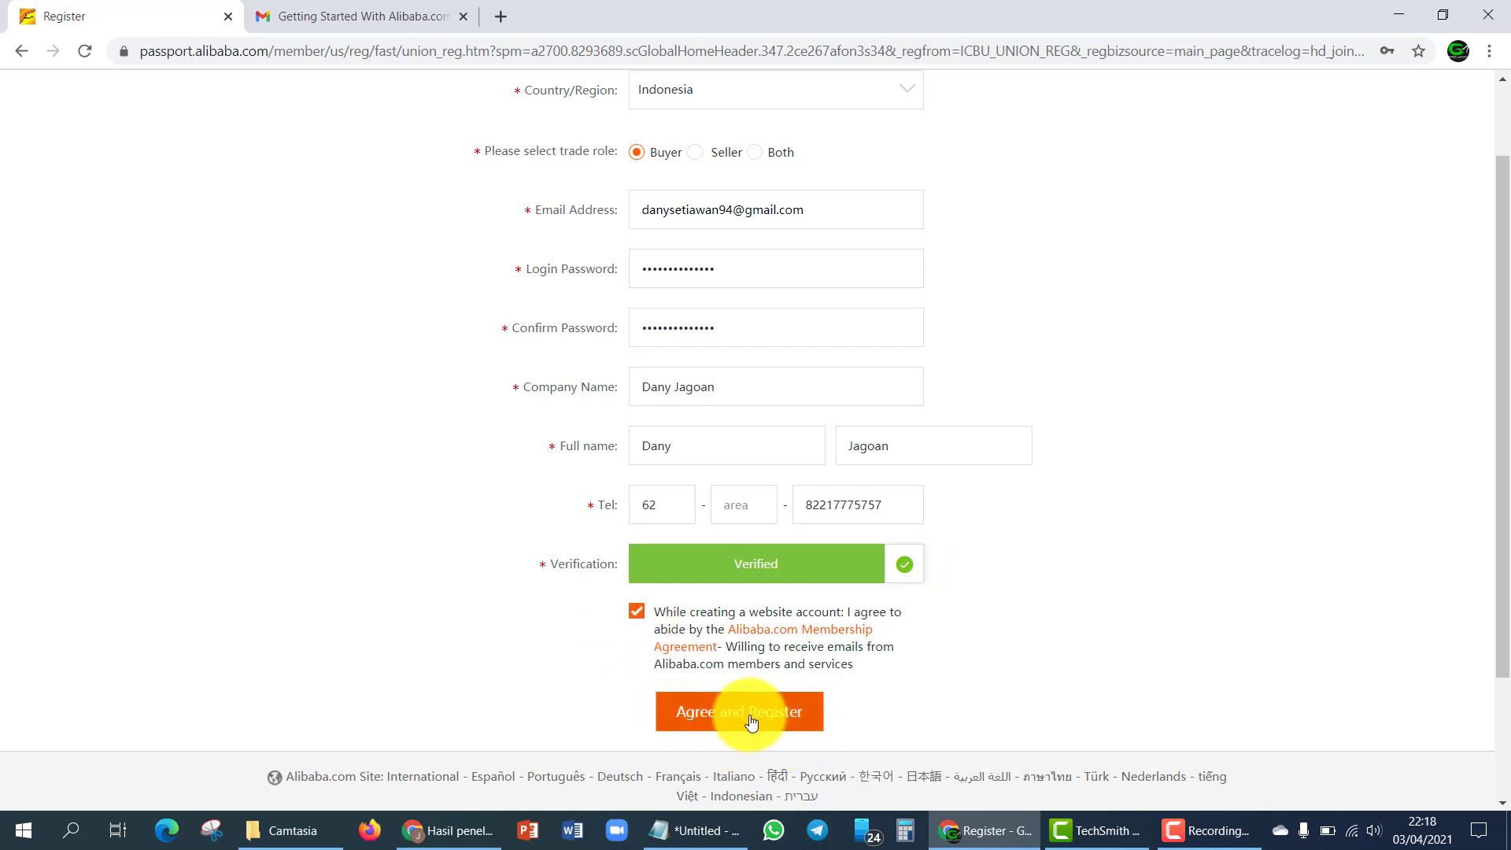
scroll(782, 303, "up", 1)
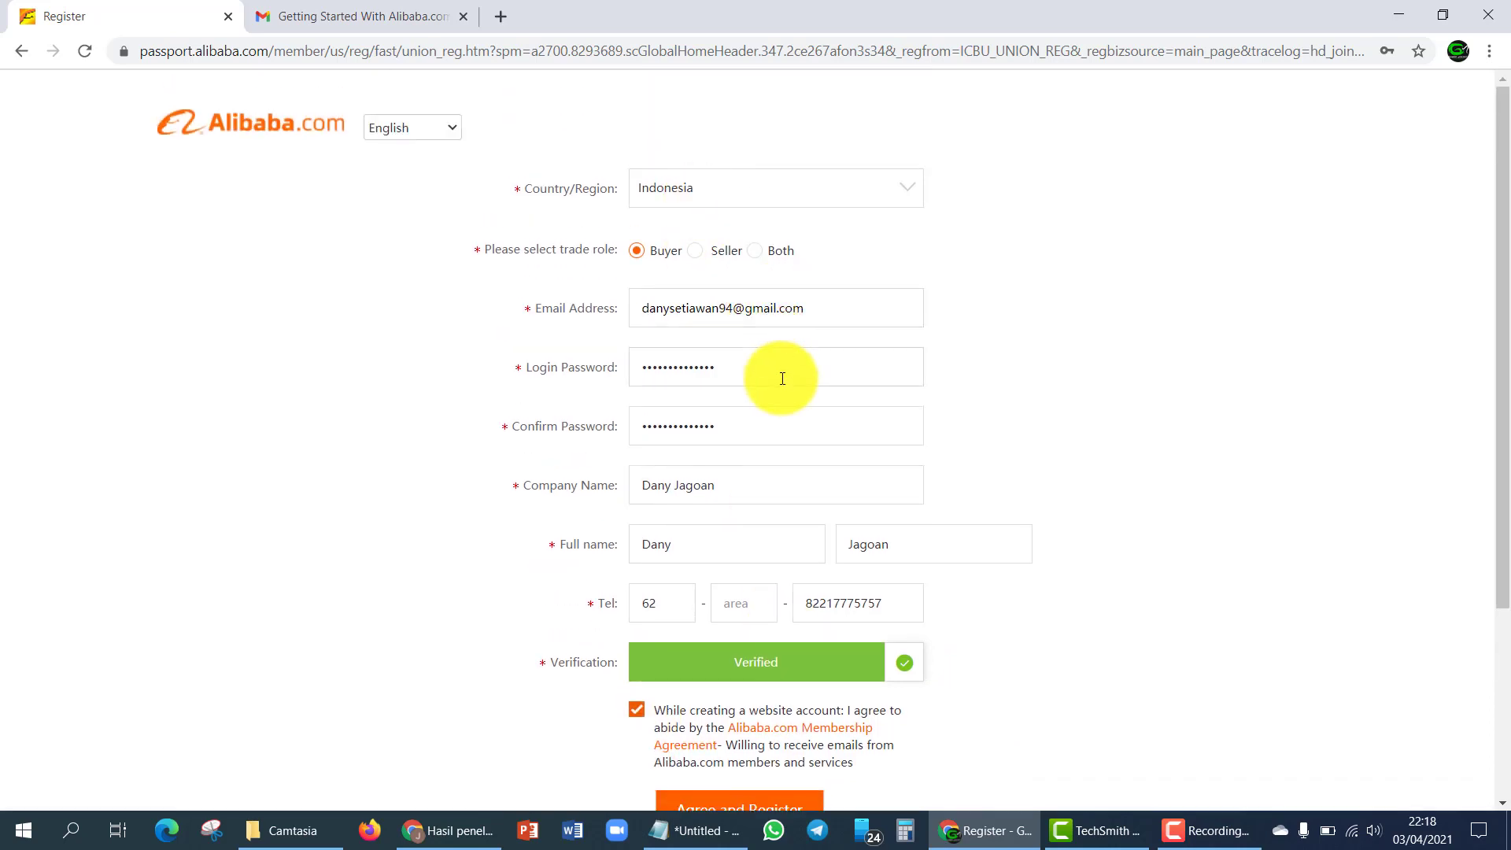
scroll(783, 380, "down", 1)
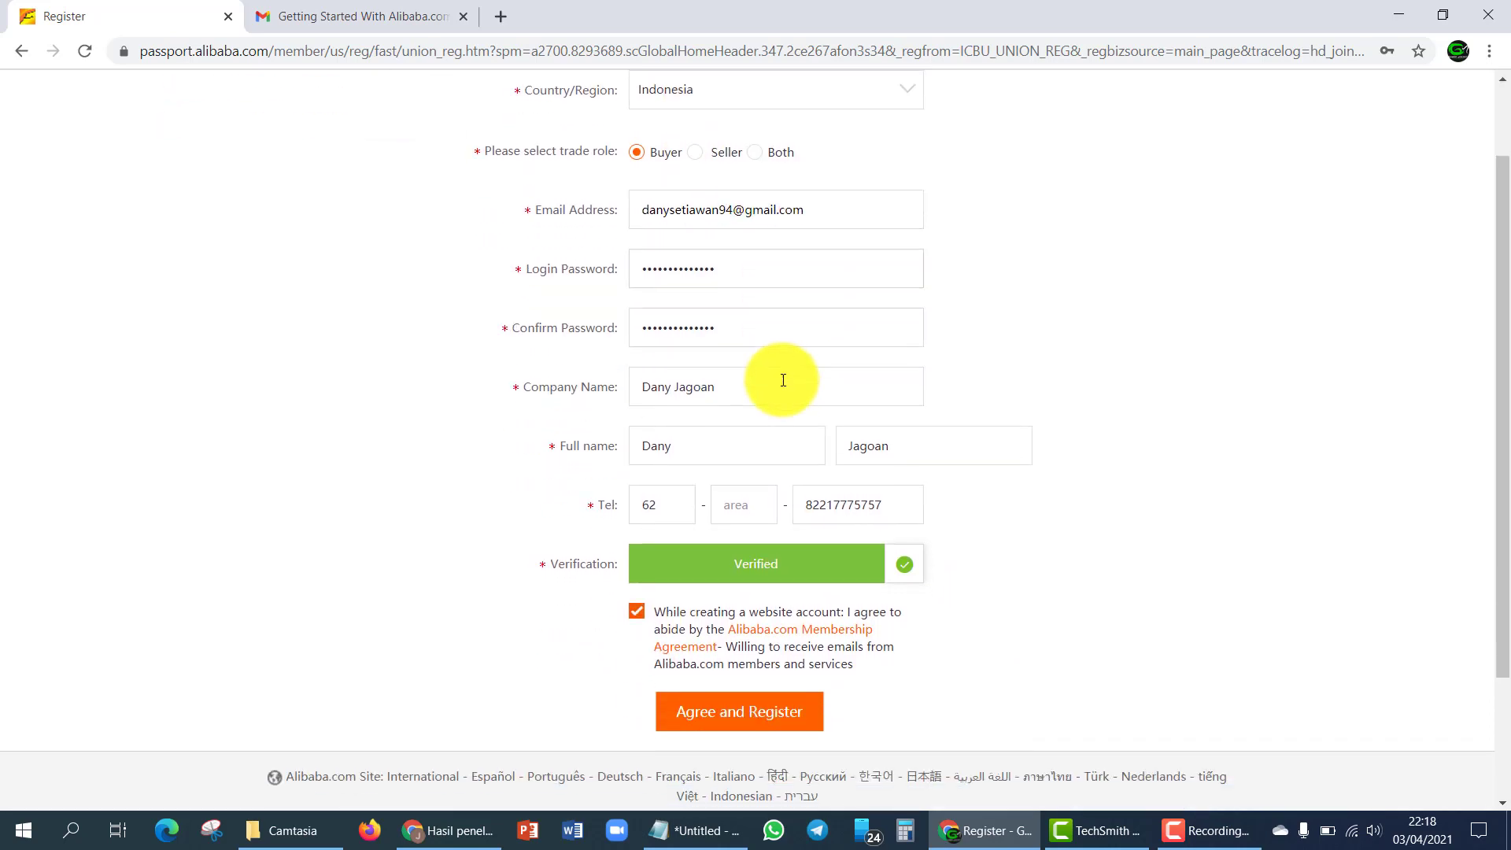
left_click(776, 725)
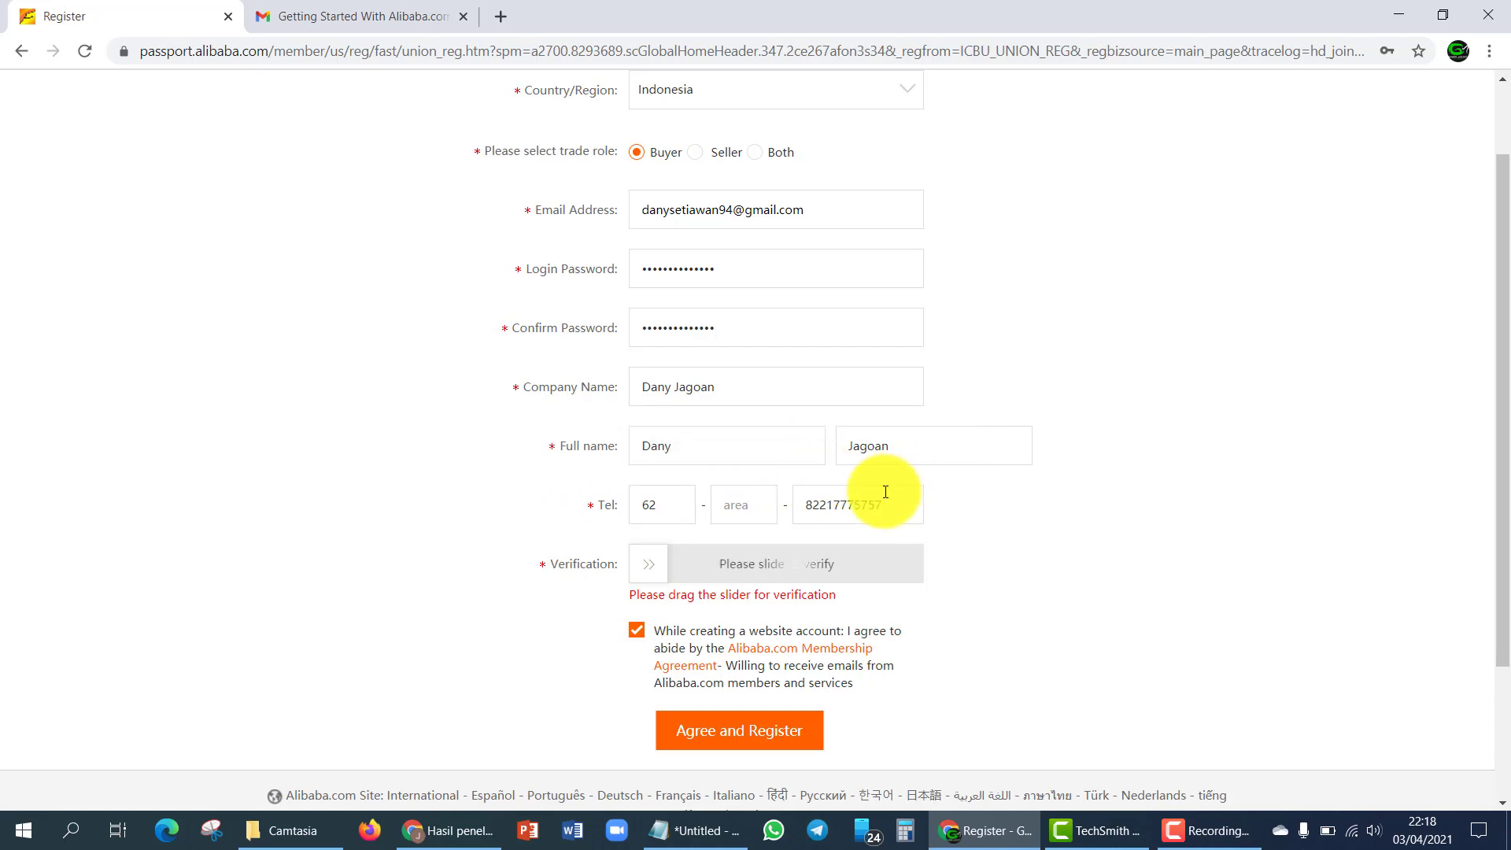
scroll(1008, 583, "up", 1)
scroll(1014, 505, "down", 2)
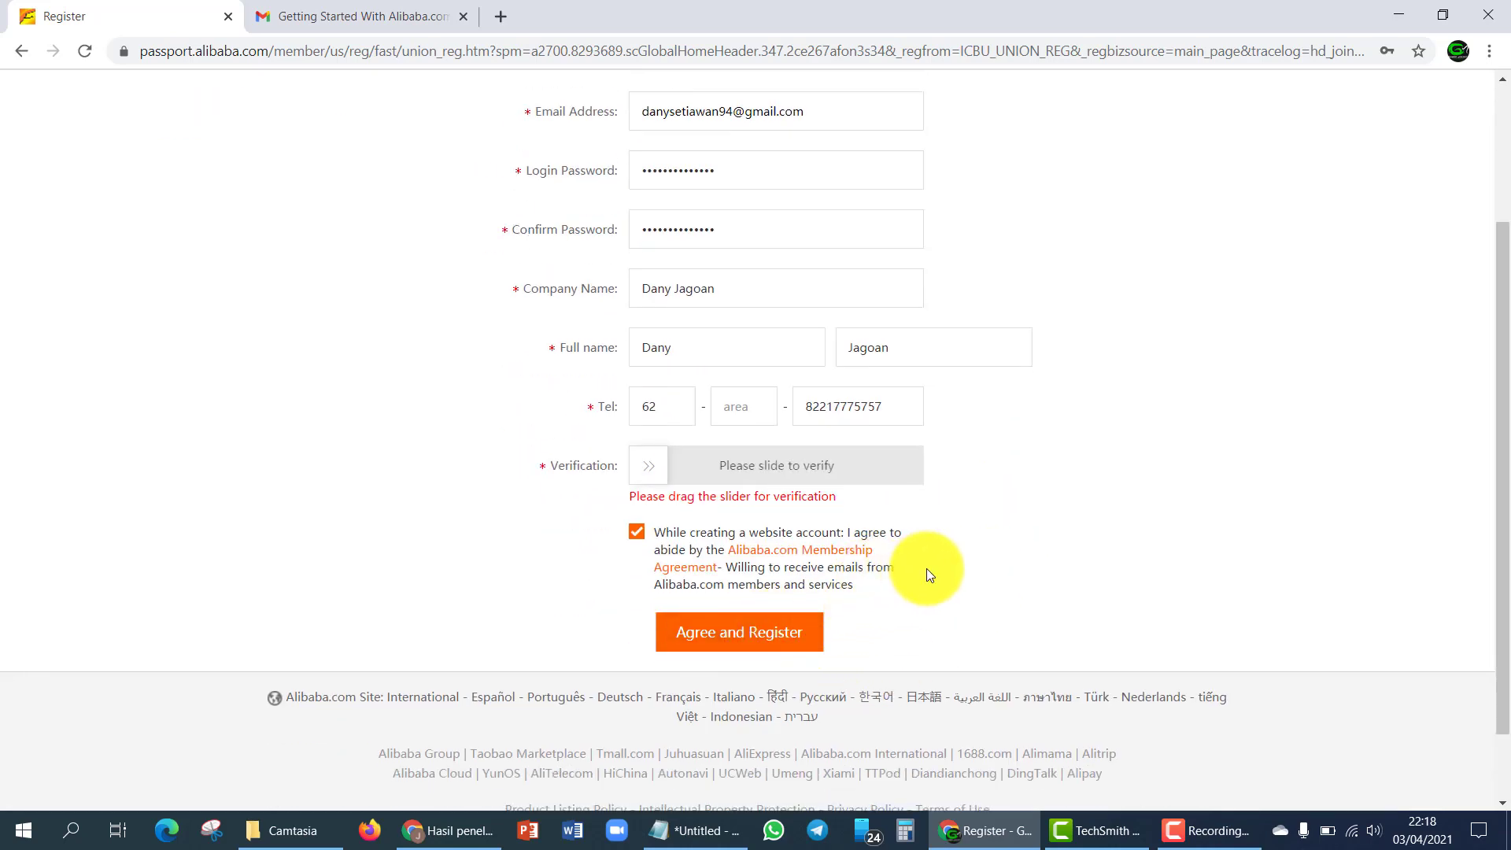
scroll(935, 573, "up", 3)
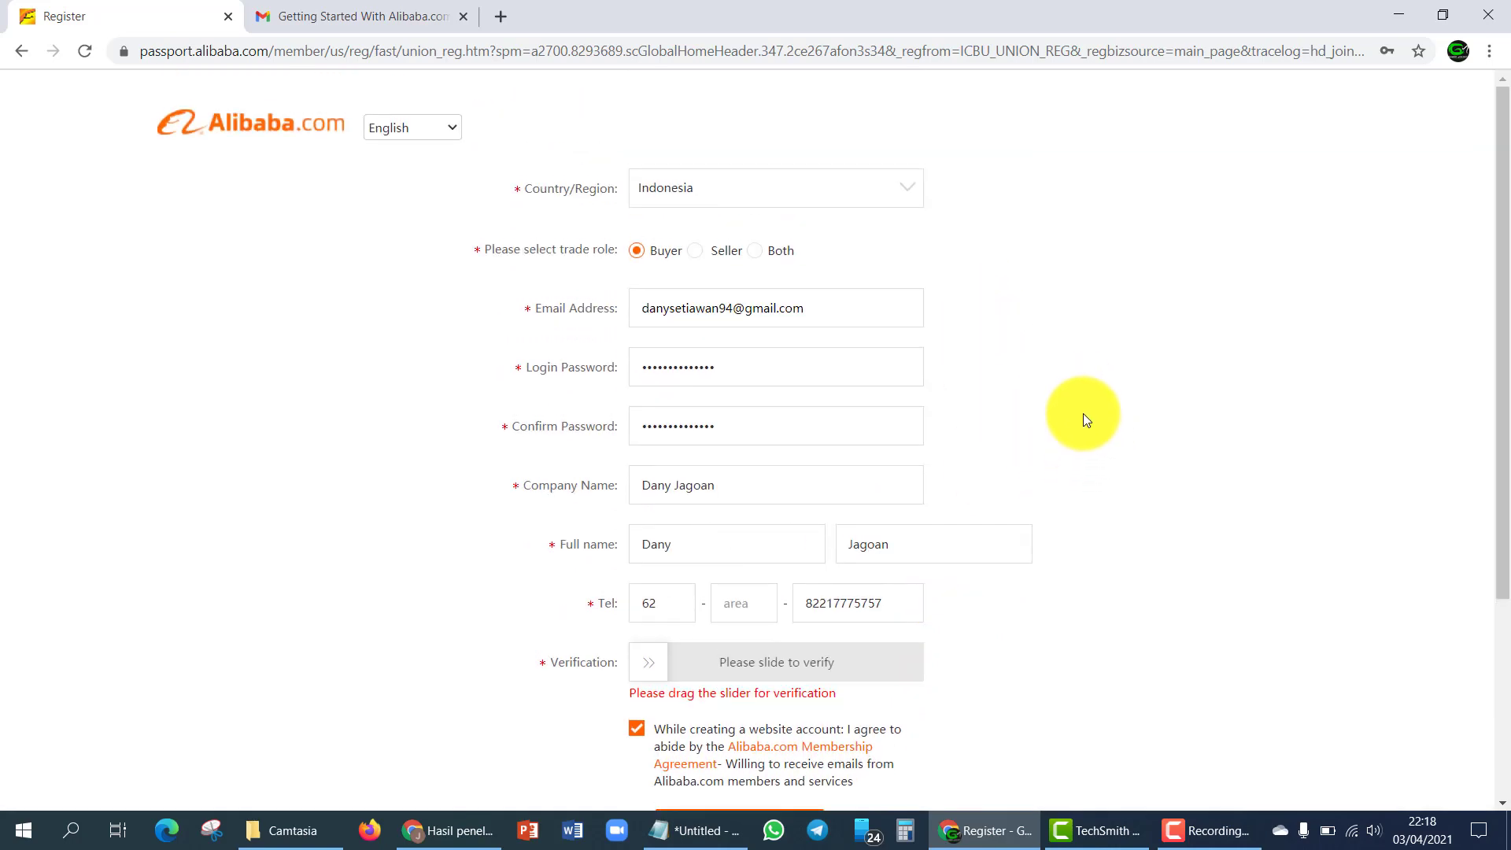
- In Gmail, open the 'Getting Started With Alibaba.com!' email, then return to the Alibaba home page
left_click(370, 18)
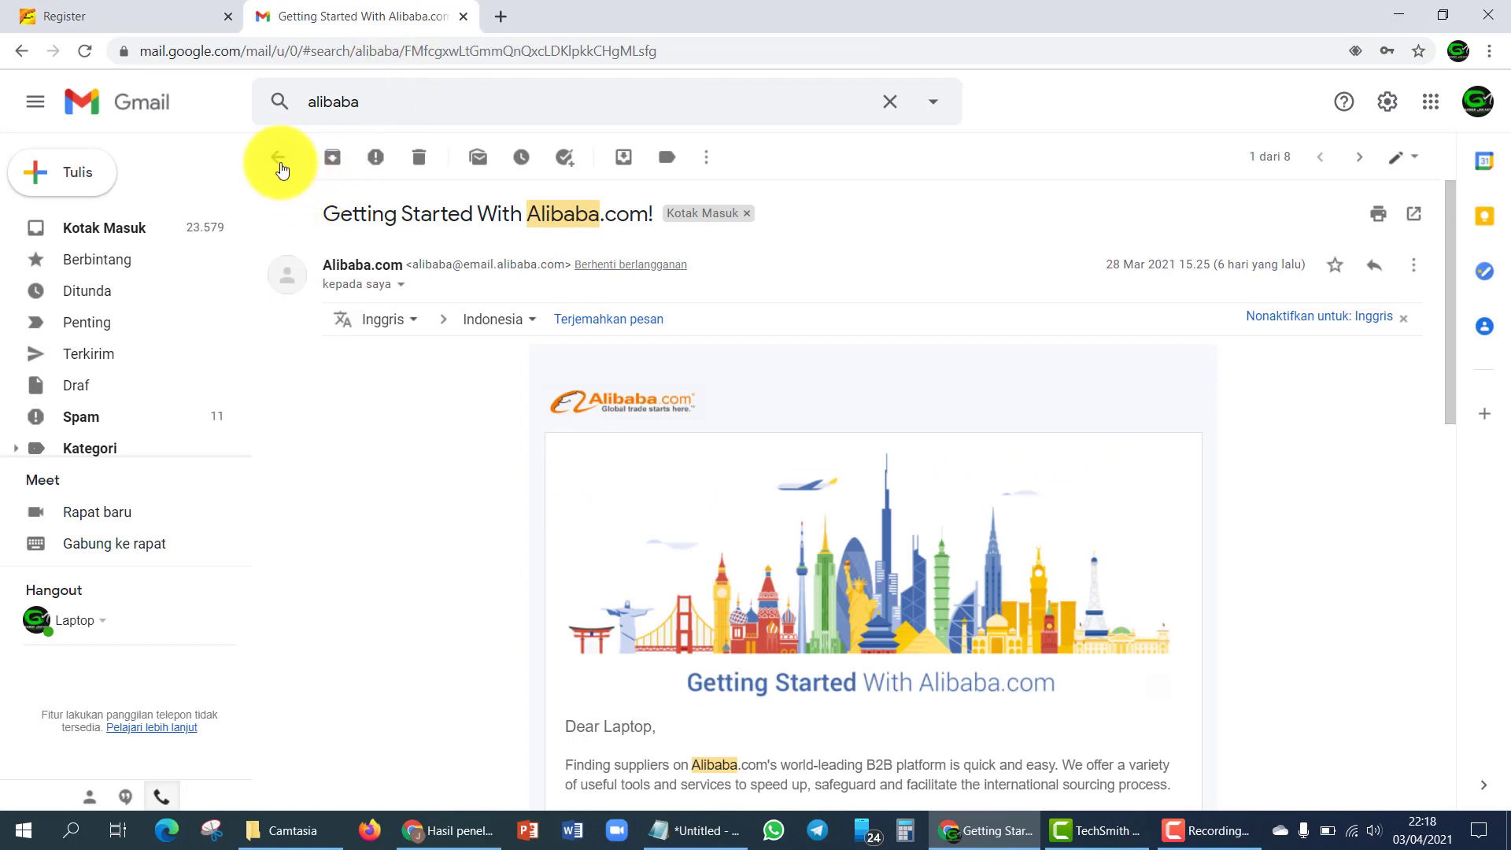
left_click(280, 161)
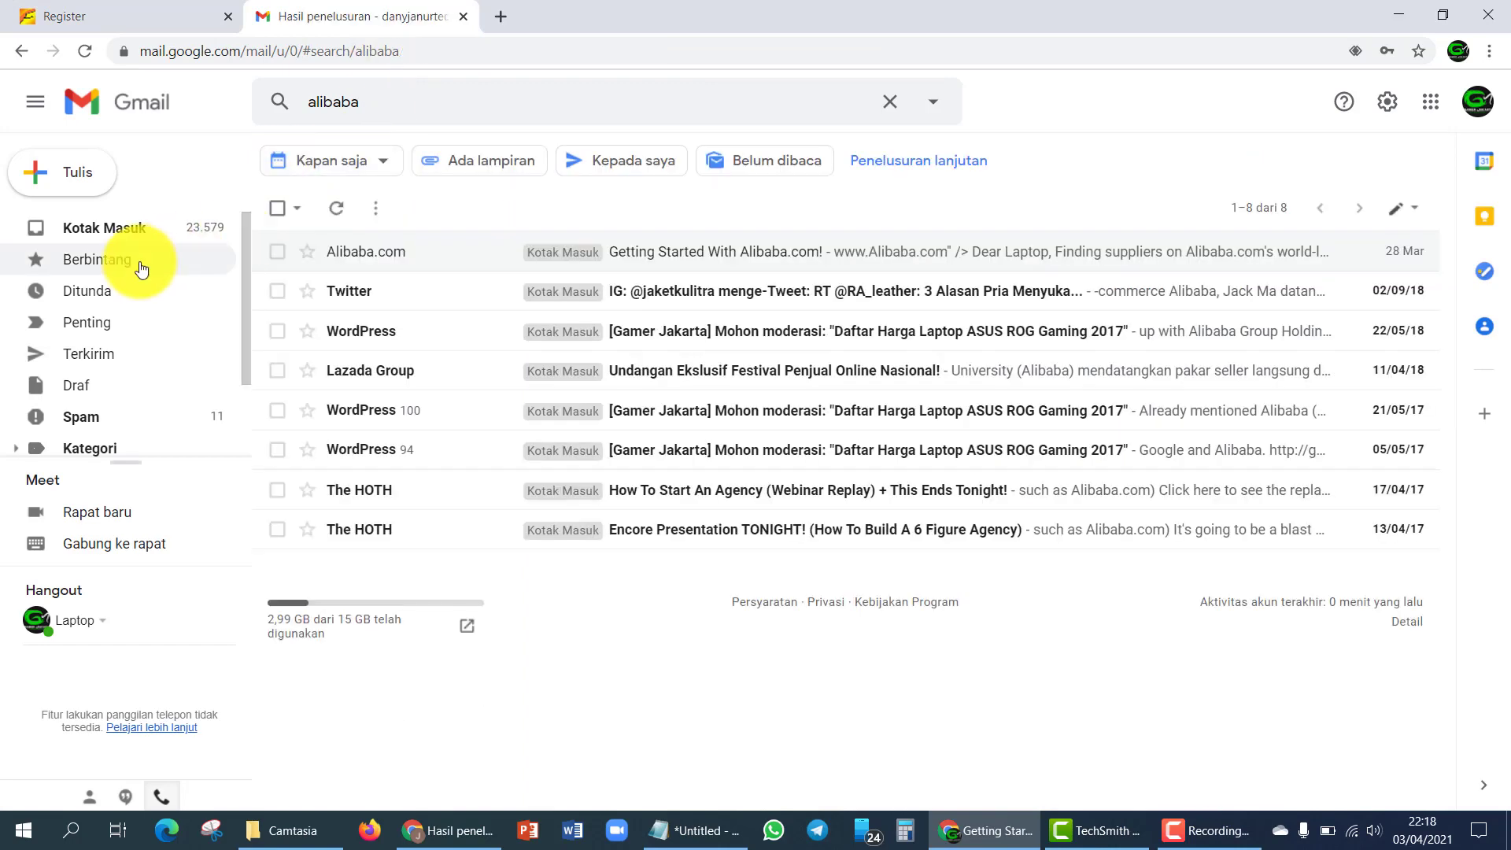
left_click(742, 251)
left_click(276, 156)
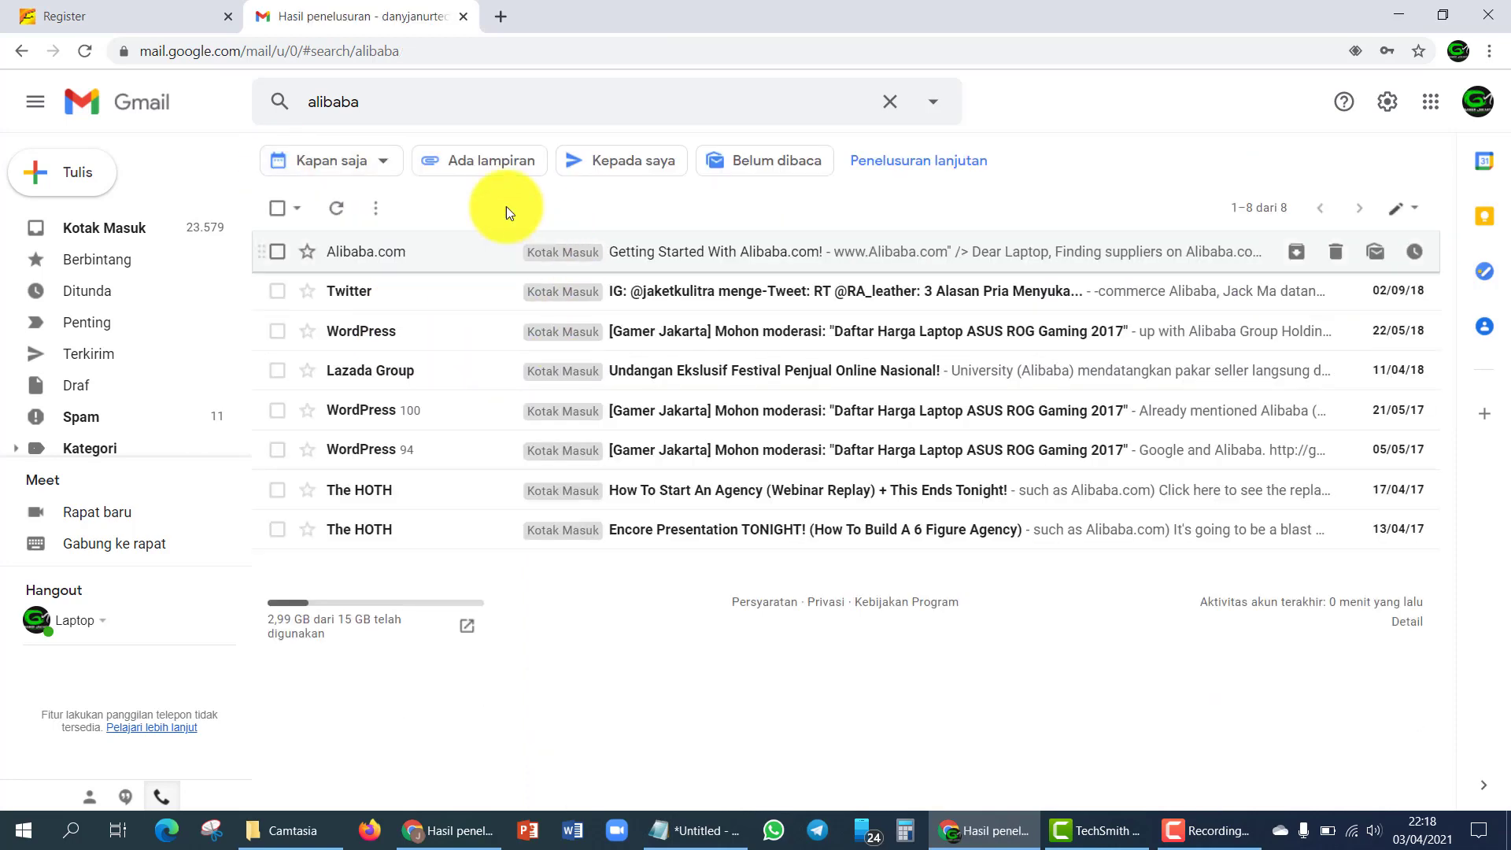
scroll(837, 425, "down", 10)
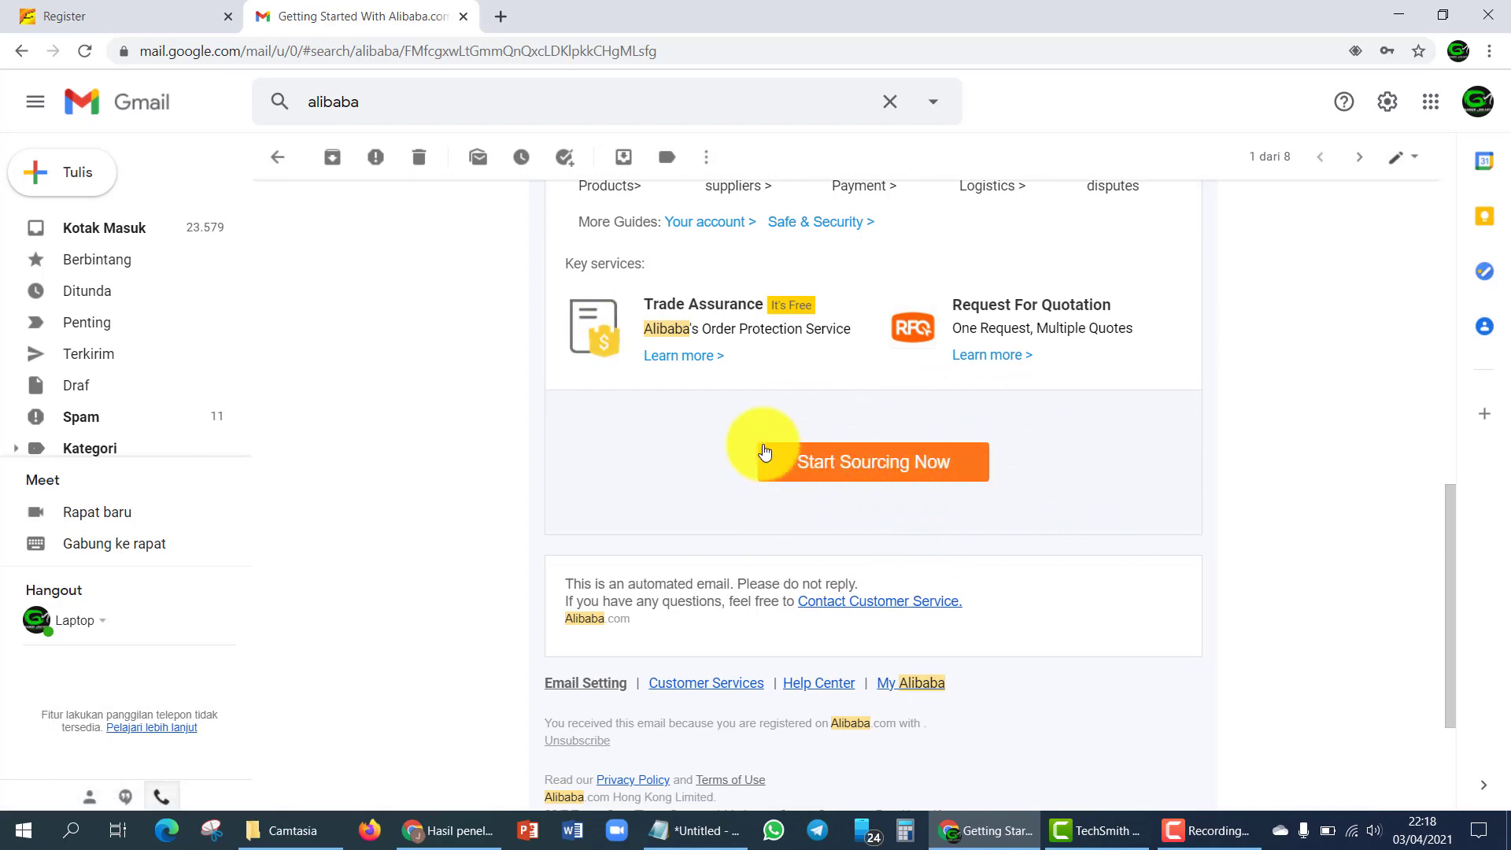
left_click(138, 16)
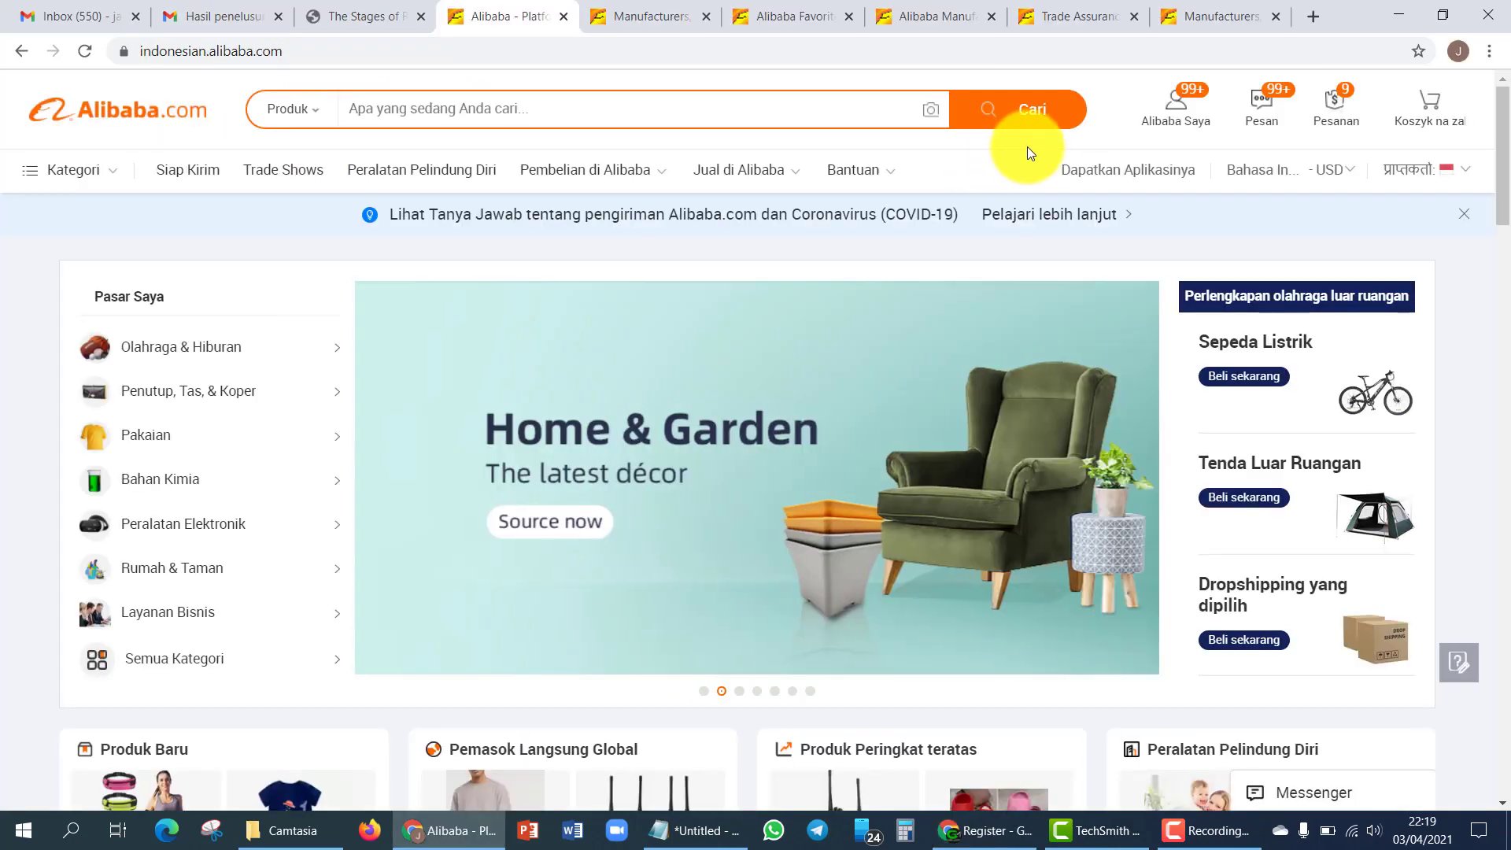
- Sign in to the buyer account through My Alibaba's Masuk login page
mouse_move(1189, 136)
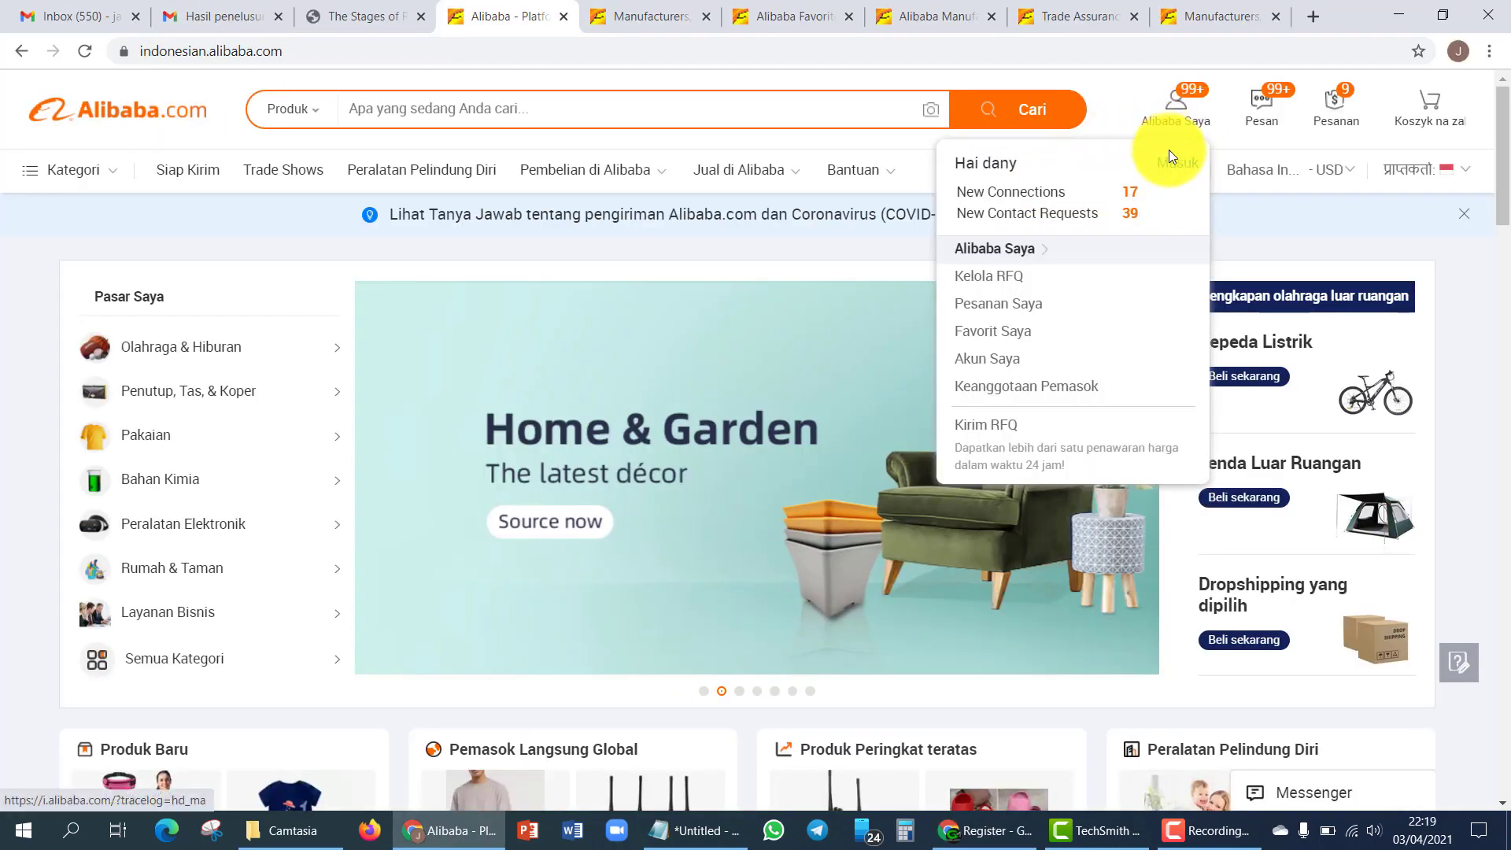
mouse_move(1273, 168)
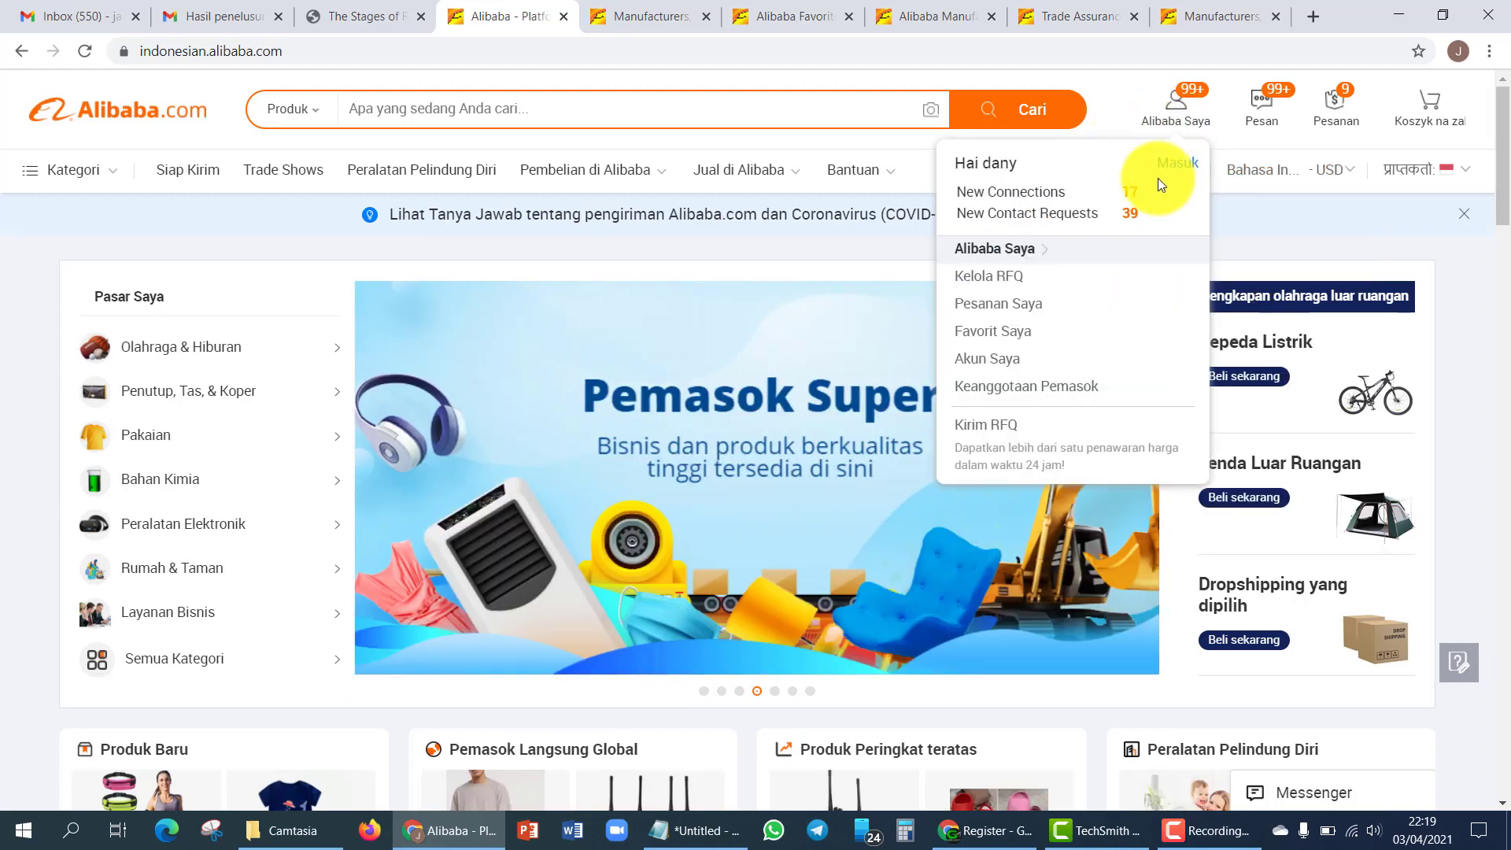
left_click(1184, 166)
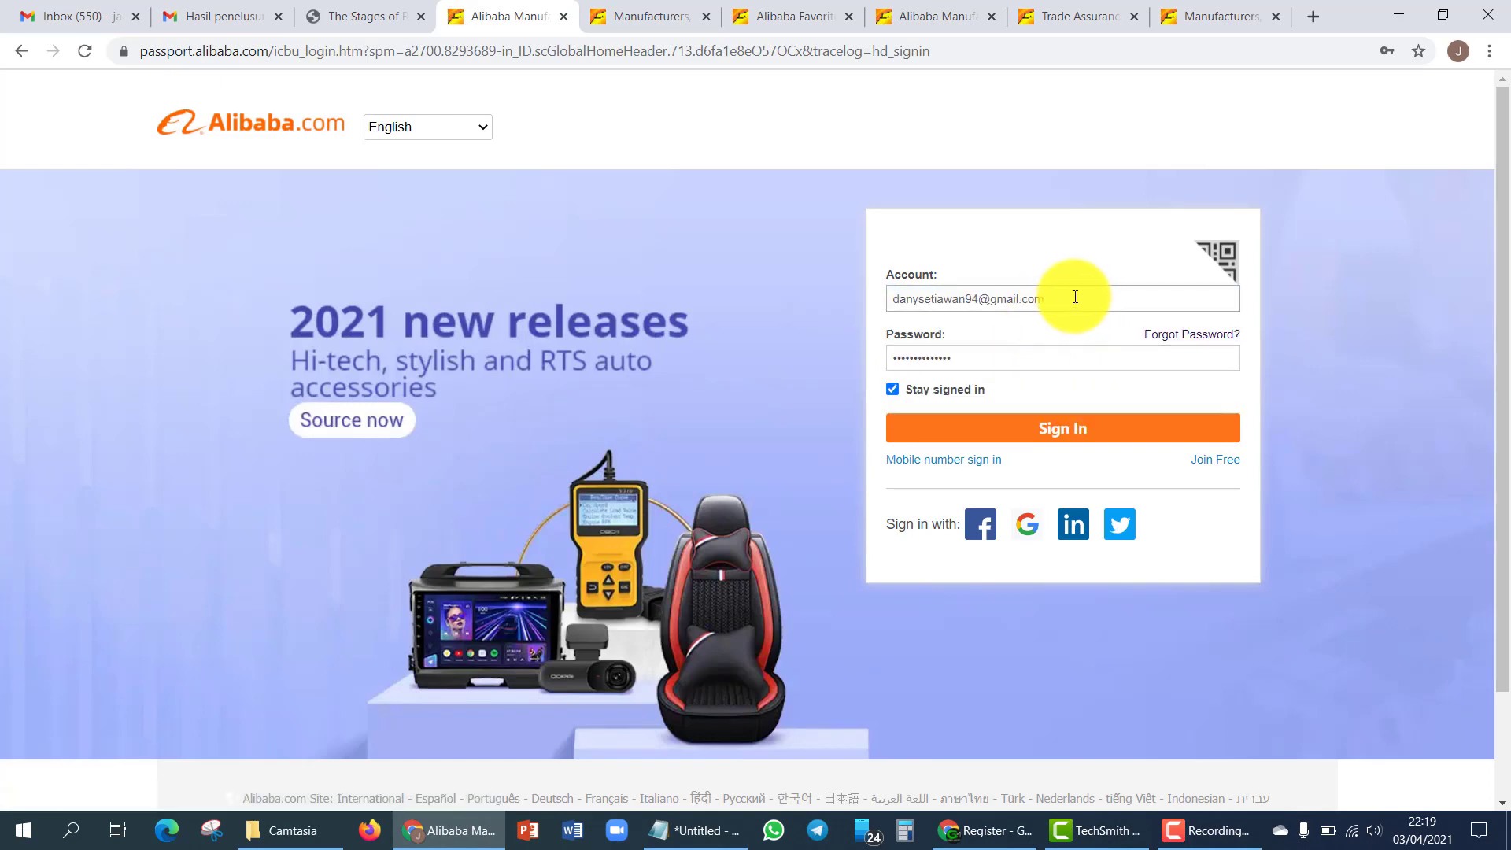
left_click(1027, 427)
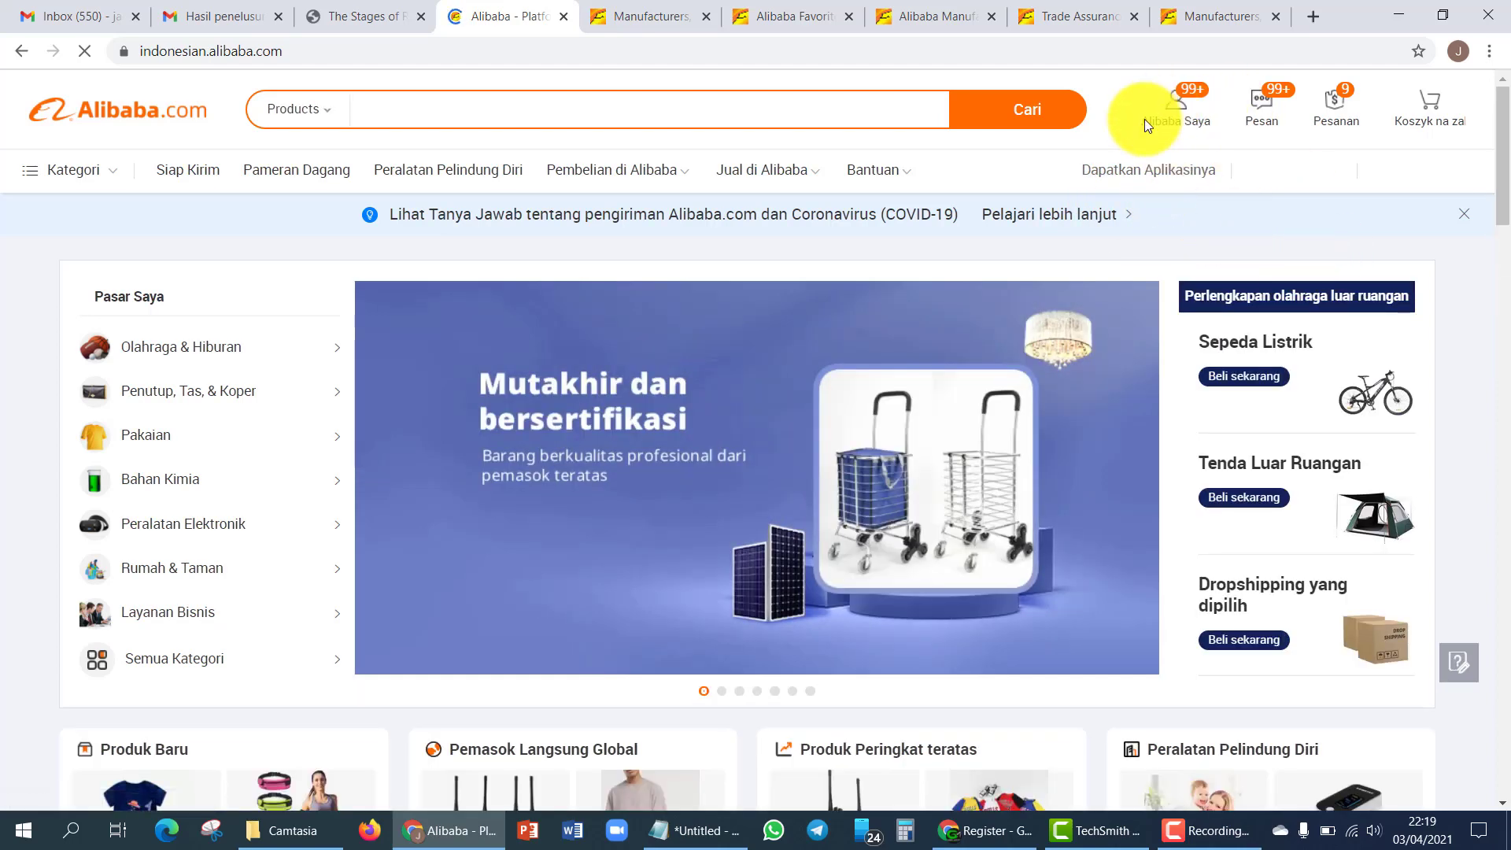
mouse_move(1173, 118)
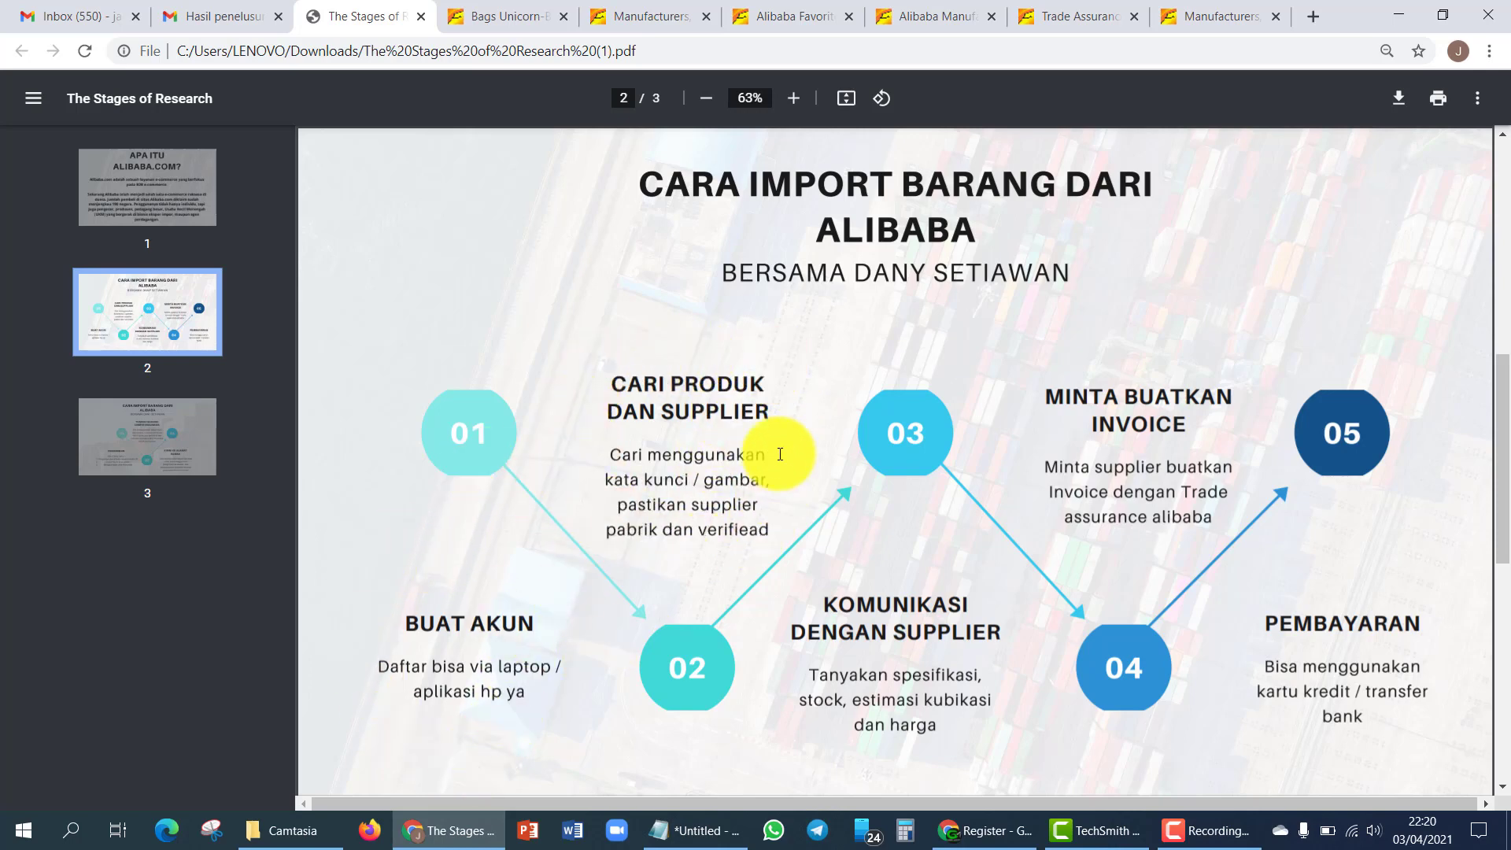
- Rerun the recent 'bags unicorn' search from the Alibaba search field
key("ctrl+Tab")
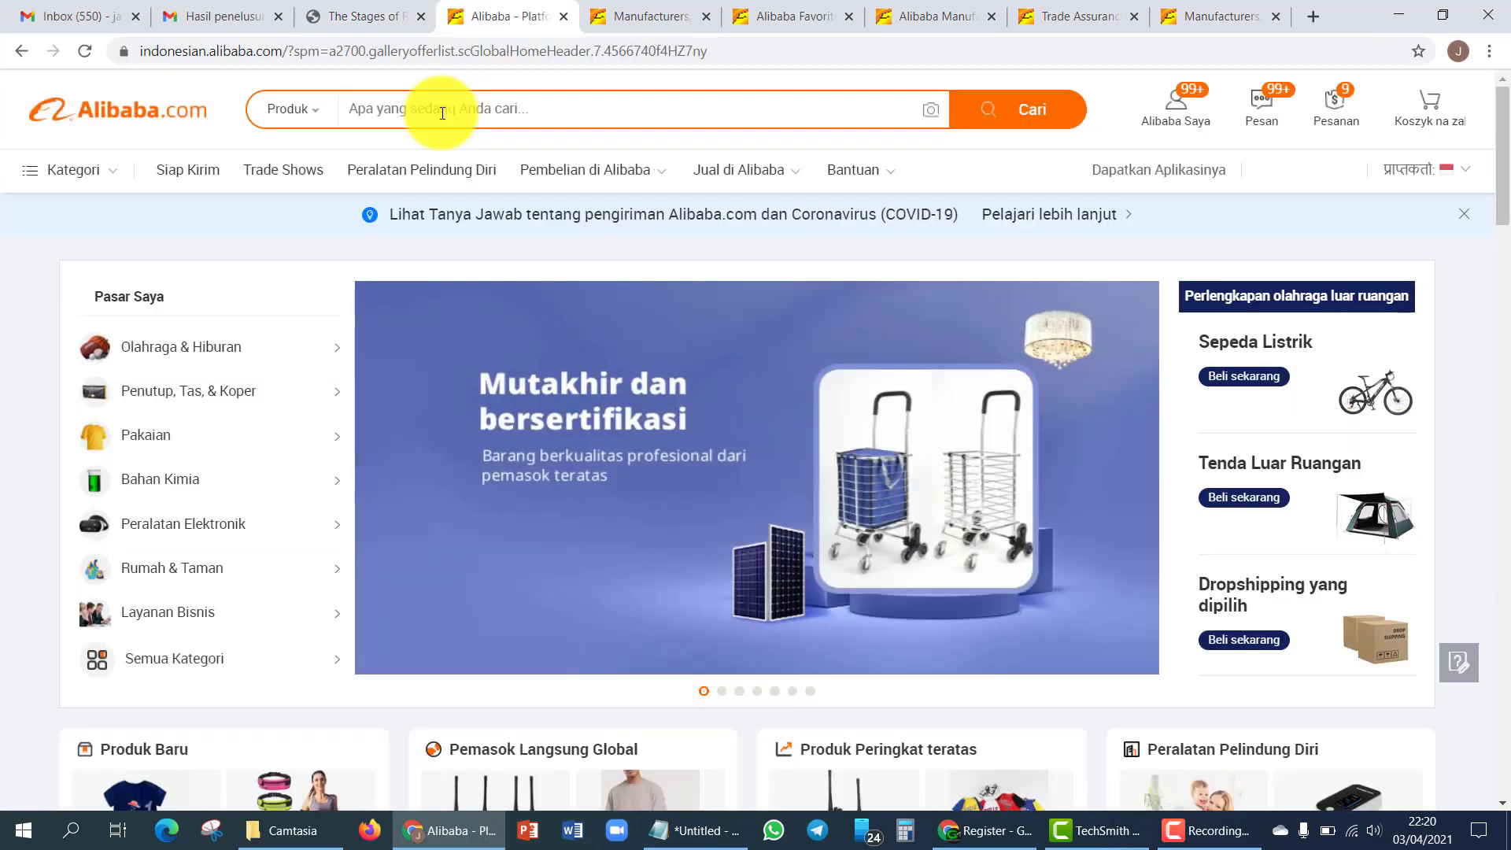
left_click(442, 114)
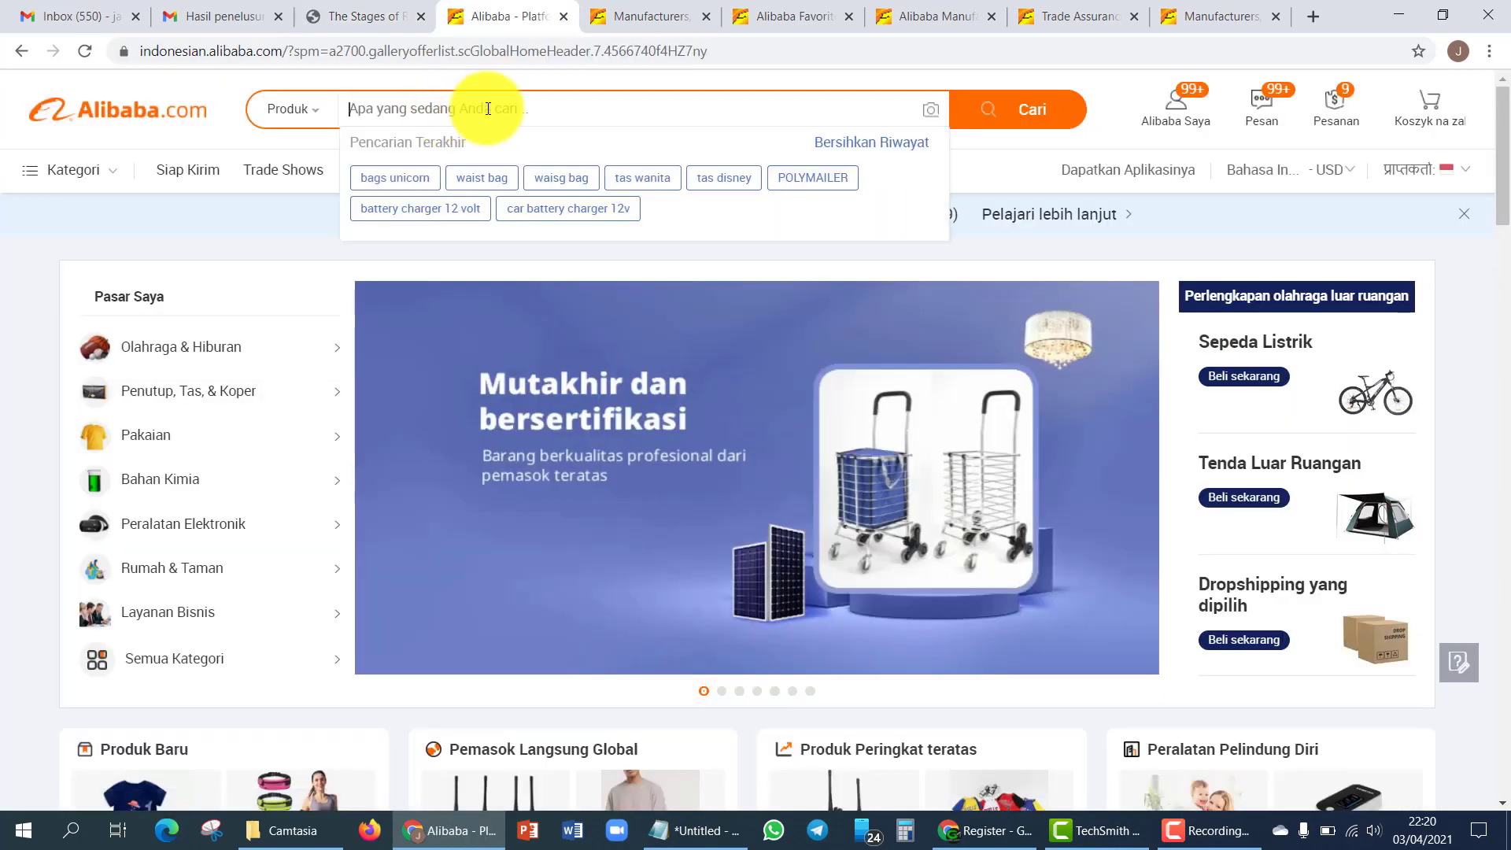
left_click(404, 105)
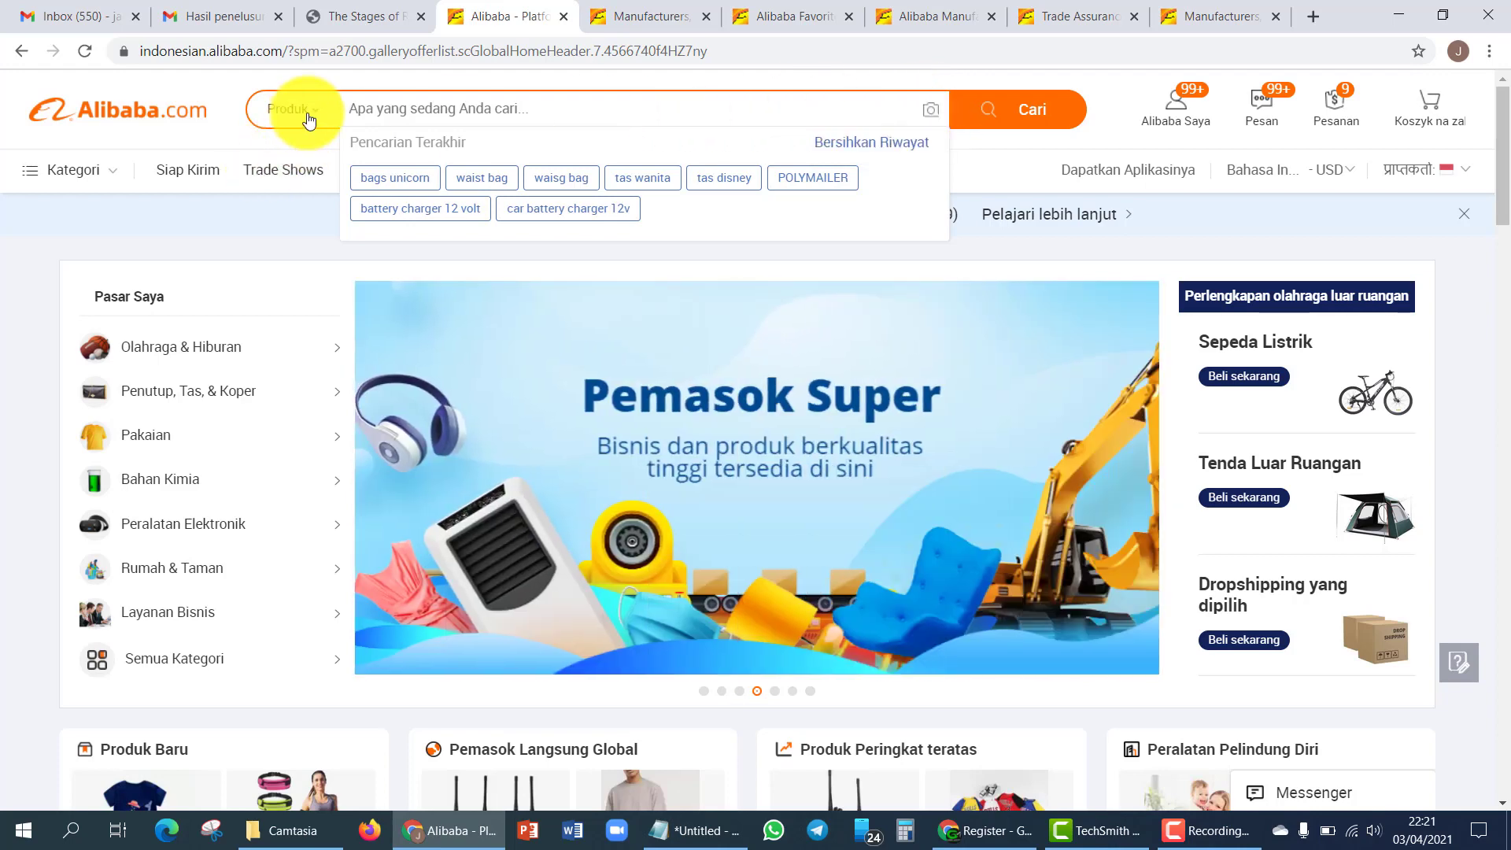
left_click(289, 109)
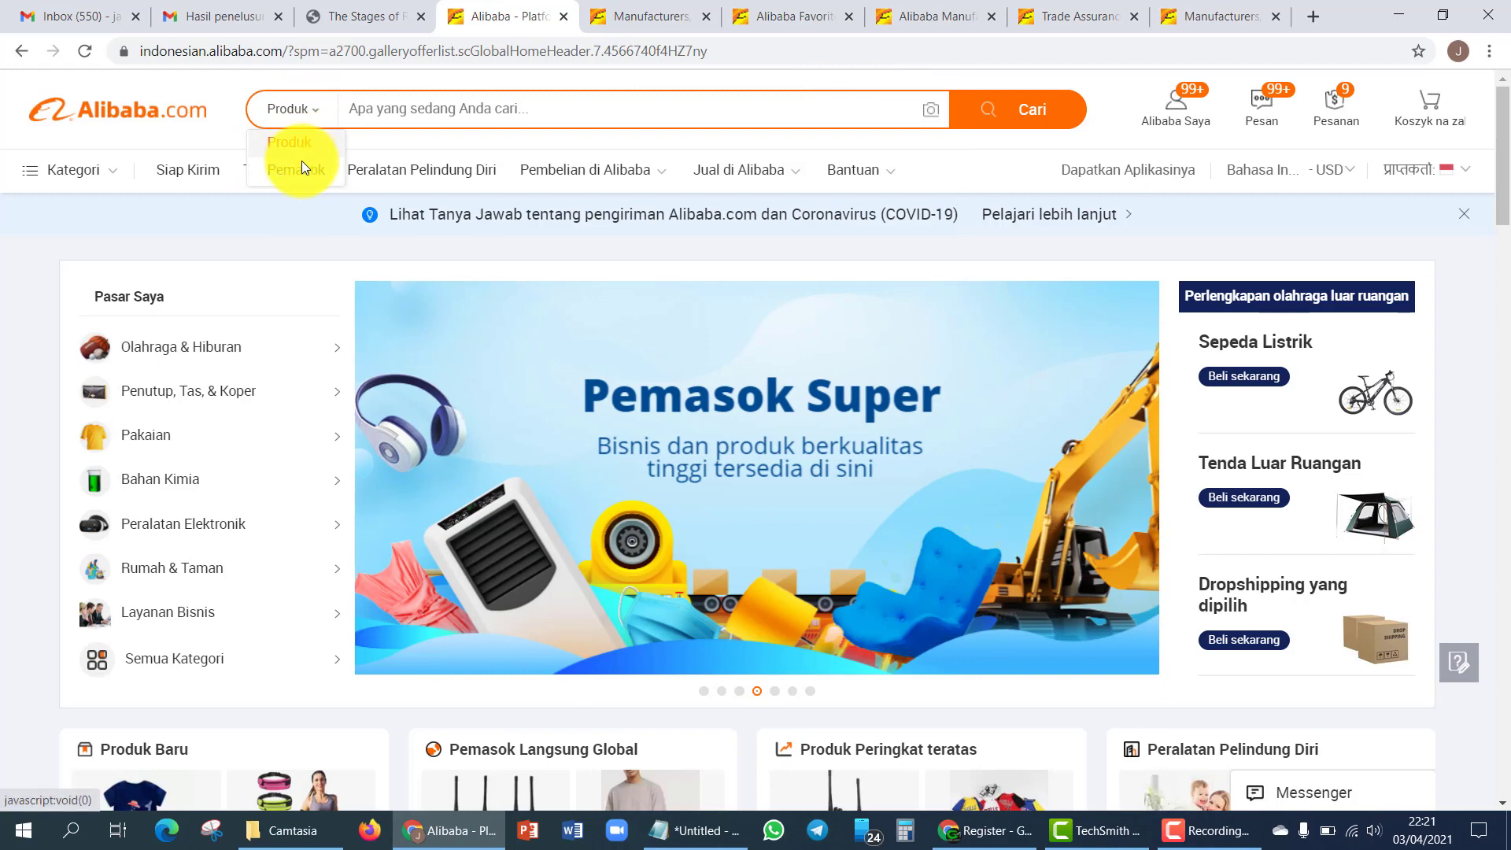
left_click(432, 108)
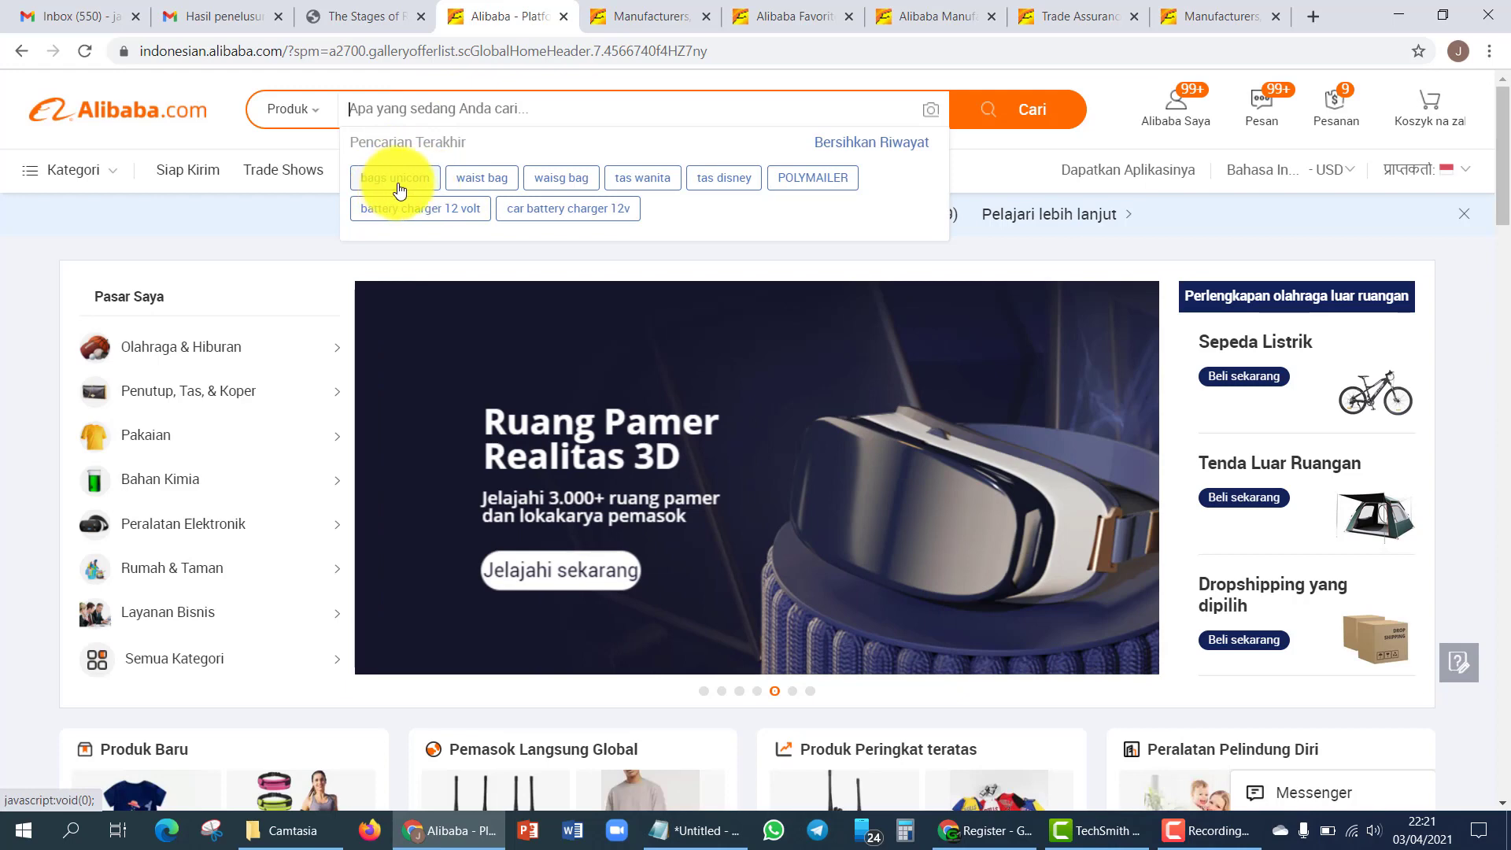
left_click(399, 180)
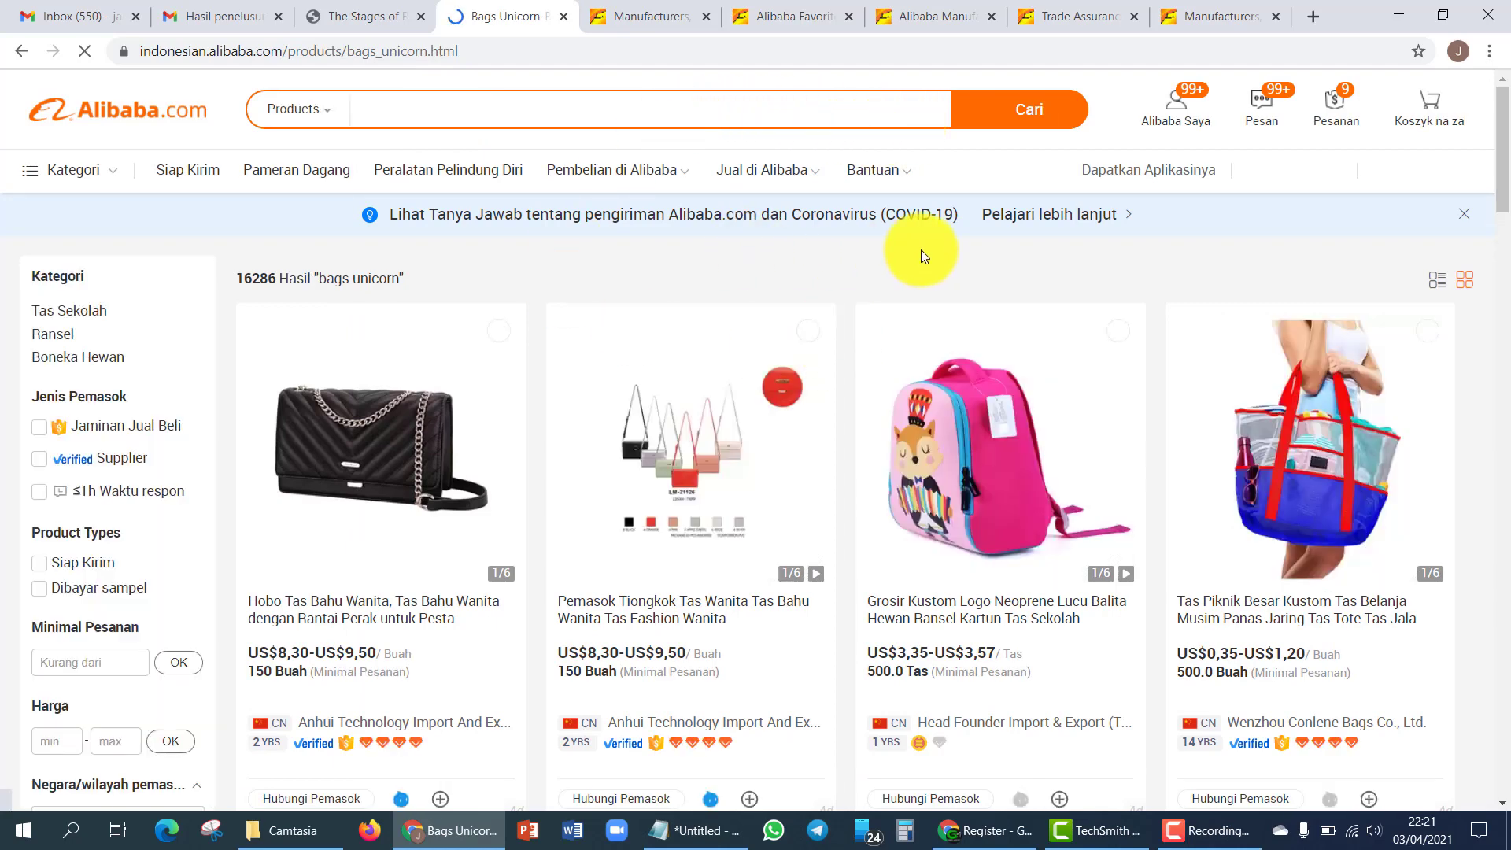
- Scroll through the 16286 bags unicorn results, noting prices, minimum orders and suppliers
scroll(921, 249, "down", 1)
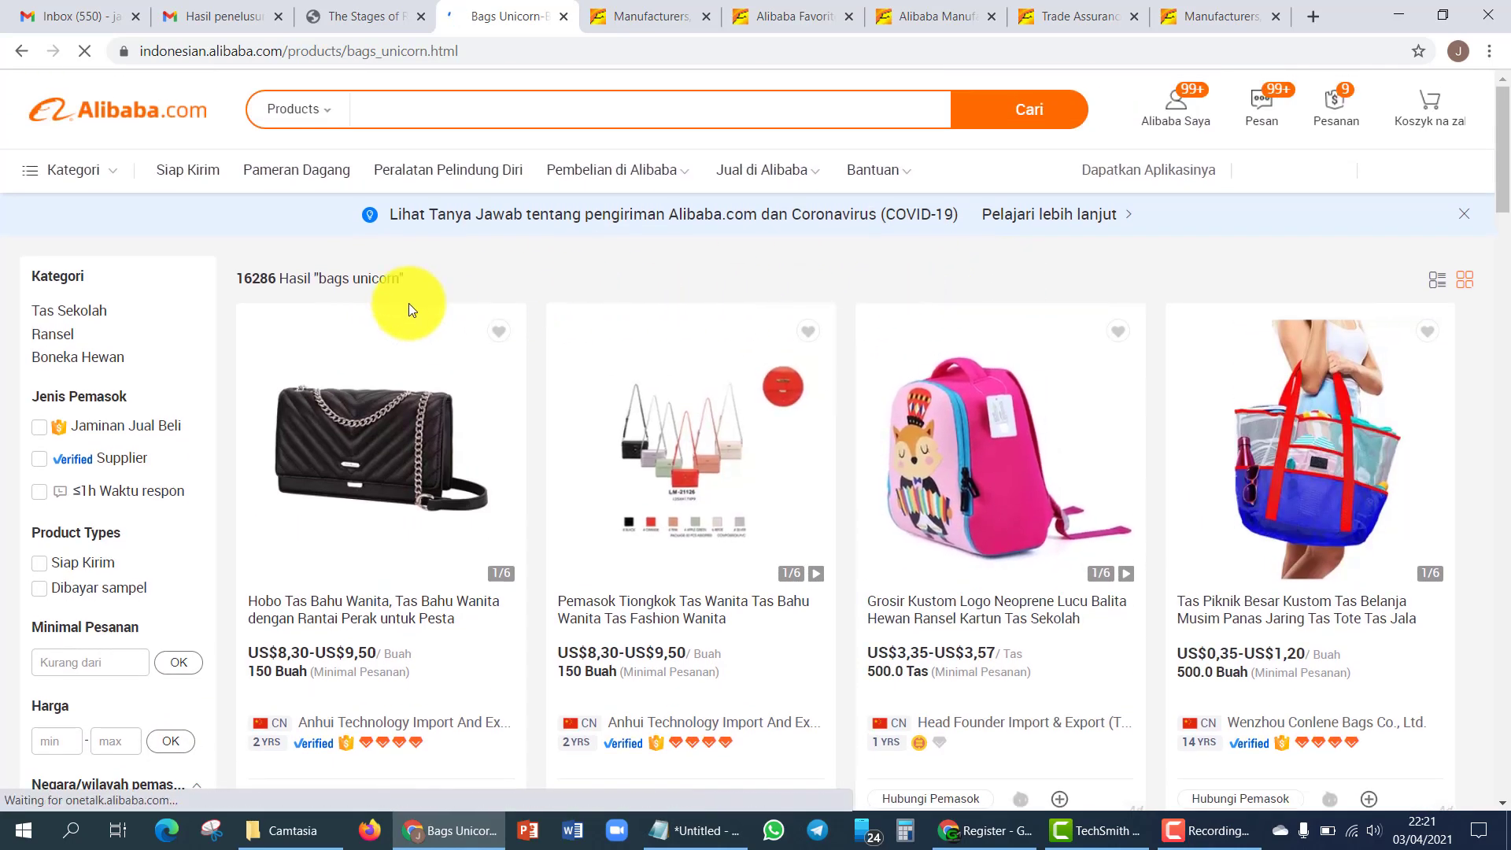
left_click_drag(236, 278, 409, 272)
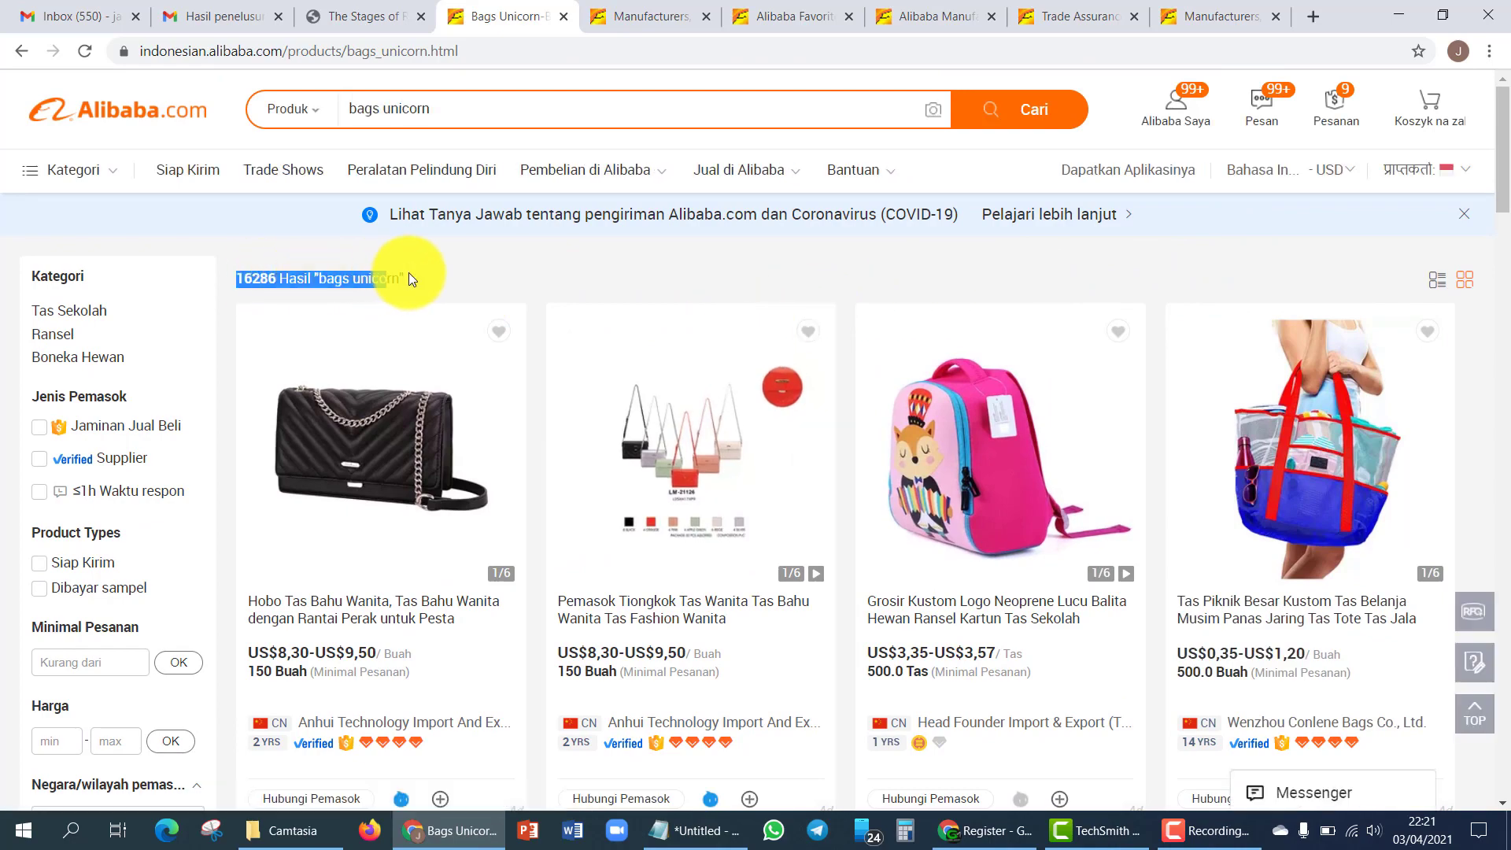
left_click(570, 282)
scroll(723, 270, "down", 7)
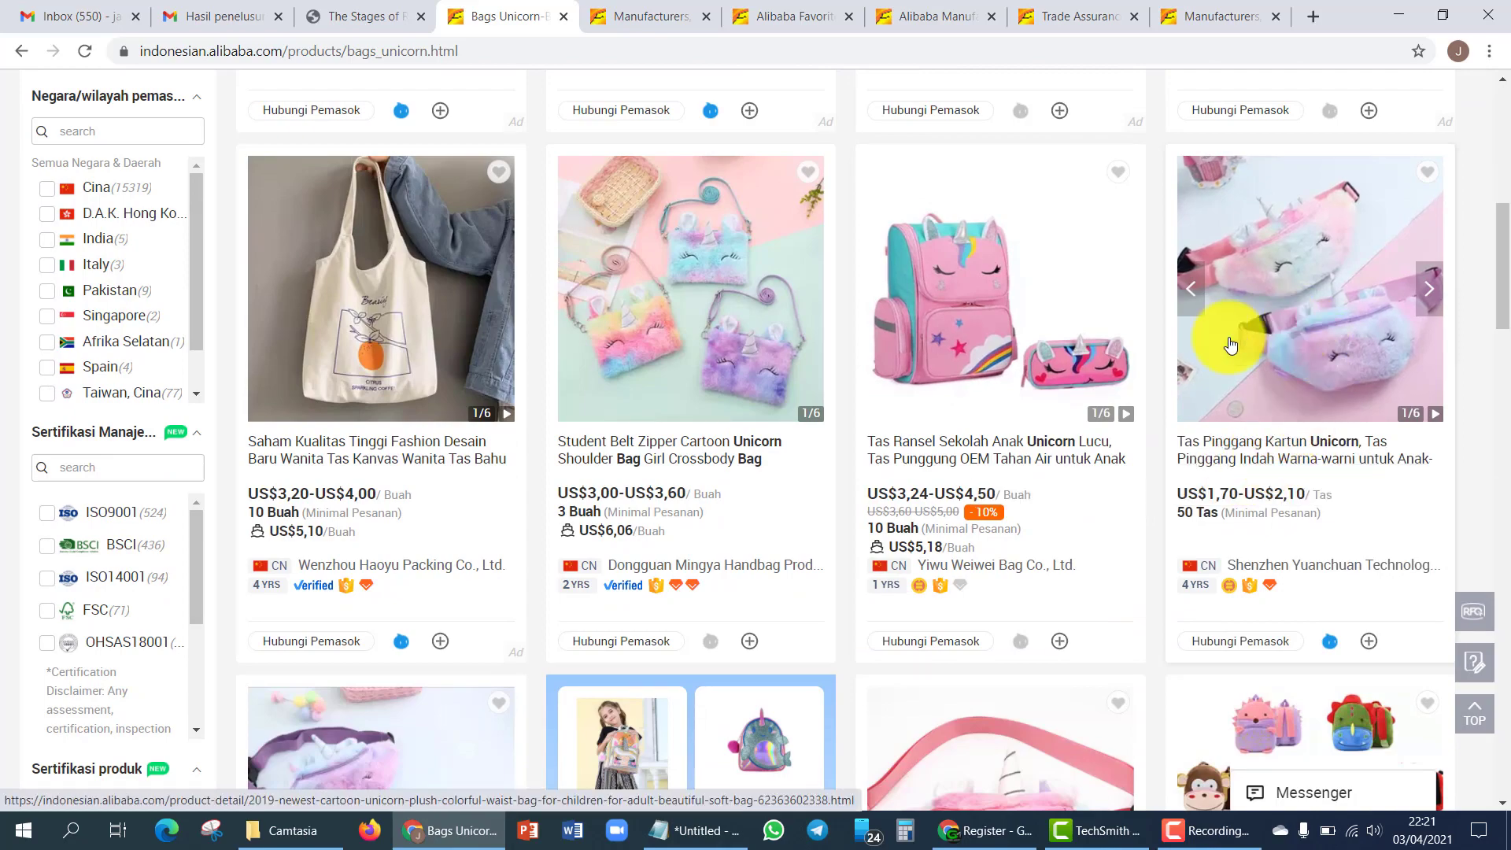
scroll(1225, 341, "down", 4)
scroll(798, 500, "up", 5)
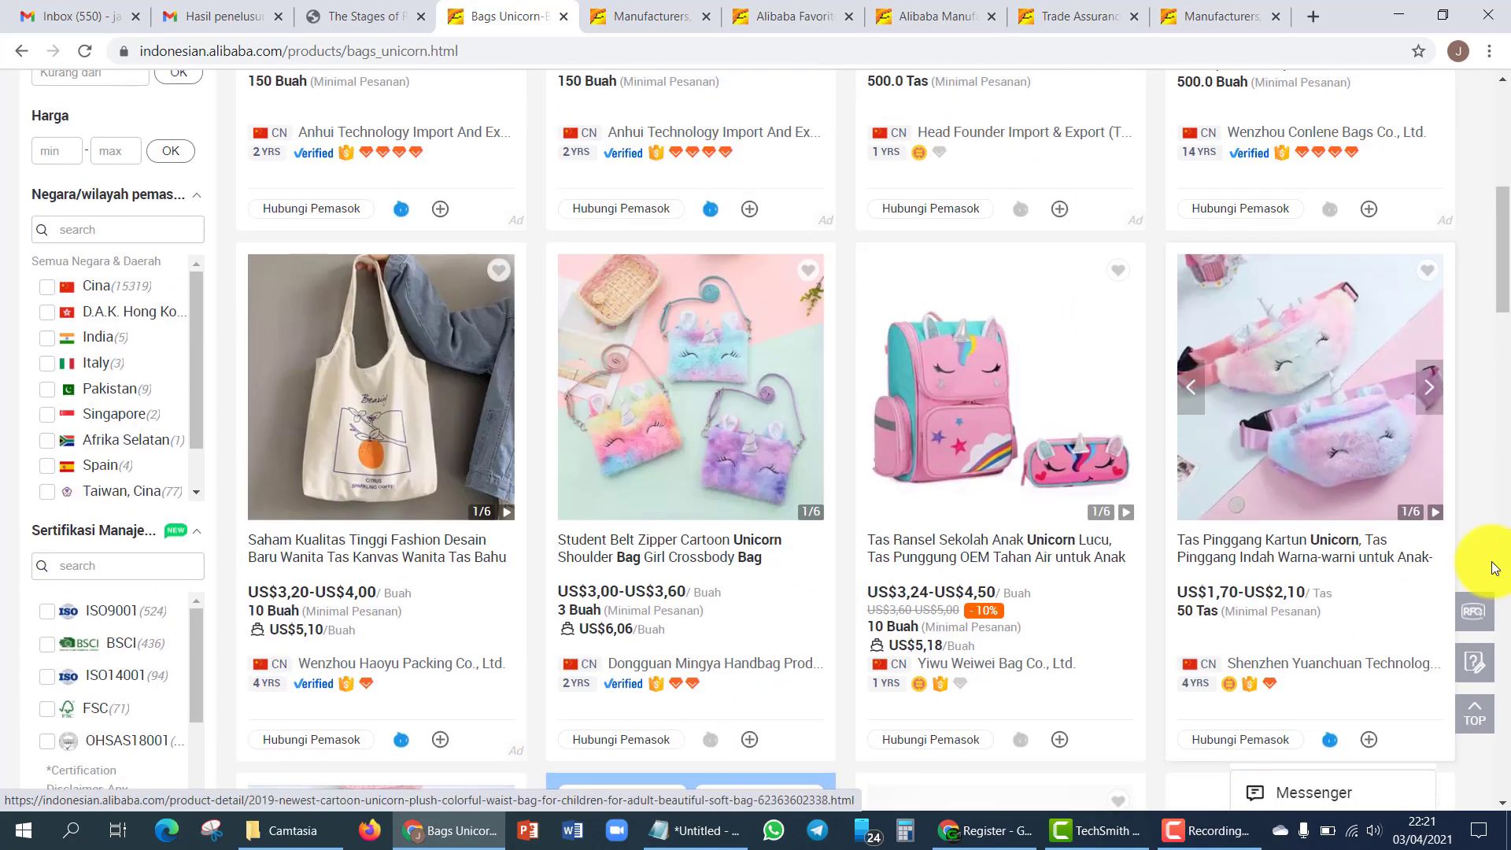
scroll(1279, 540, "down", 4)
scroll(1210, 530, "up", 10)
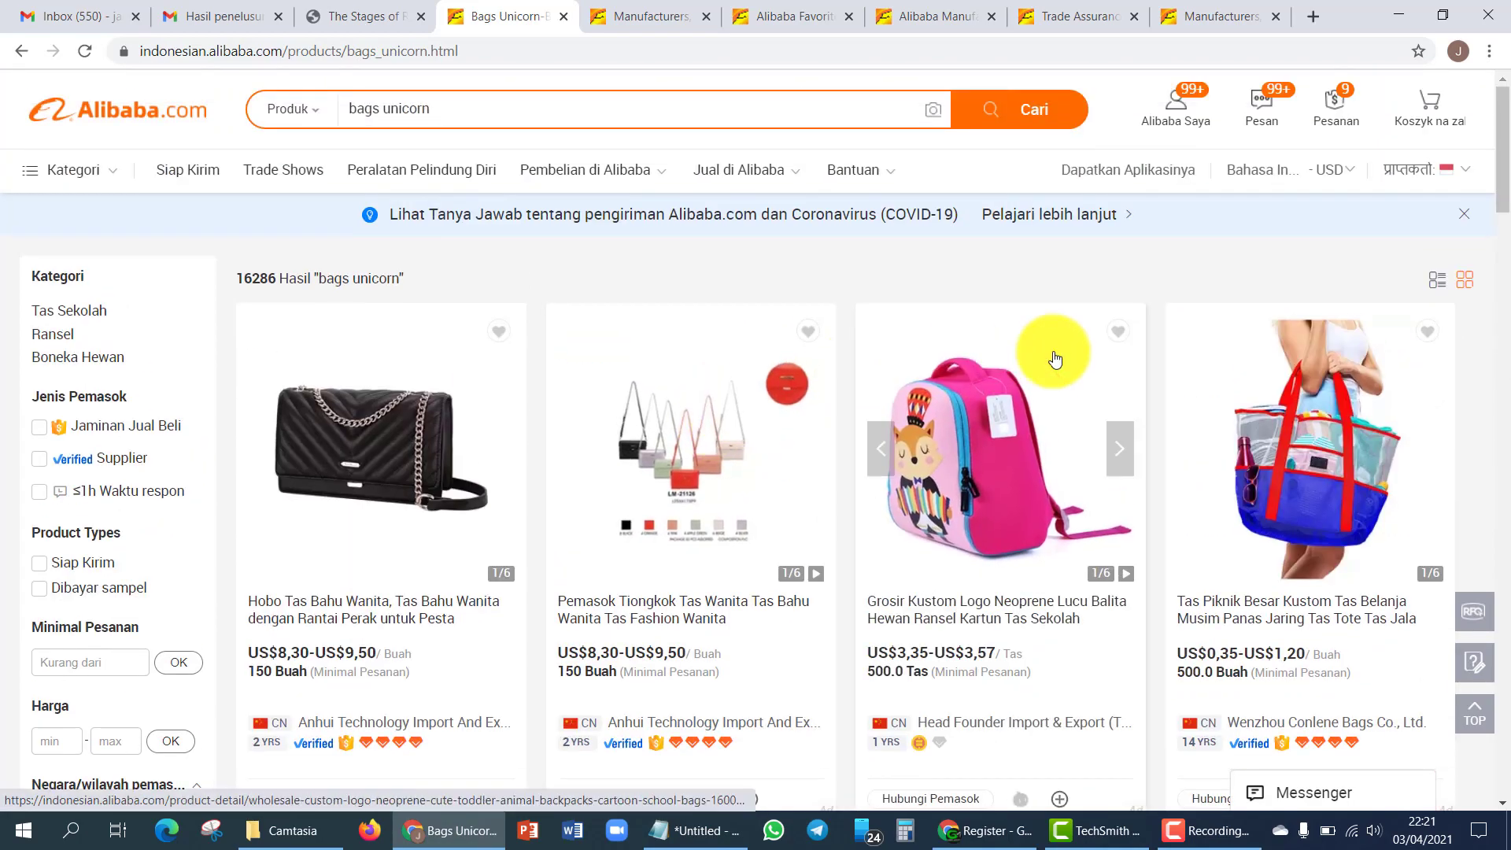
scroll(1039, 358, "down", 2)
scroll(143, 240, "up", 2)
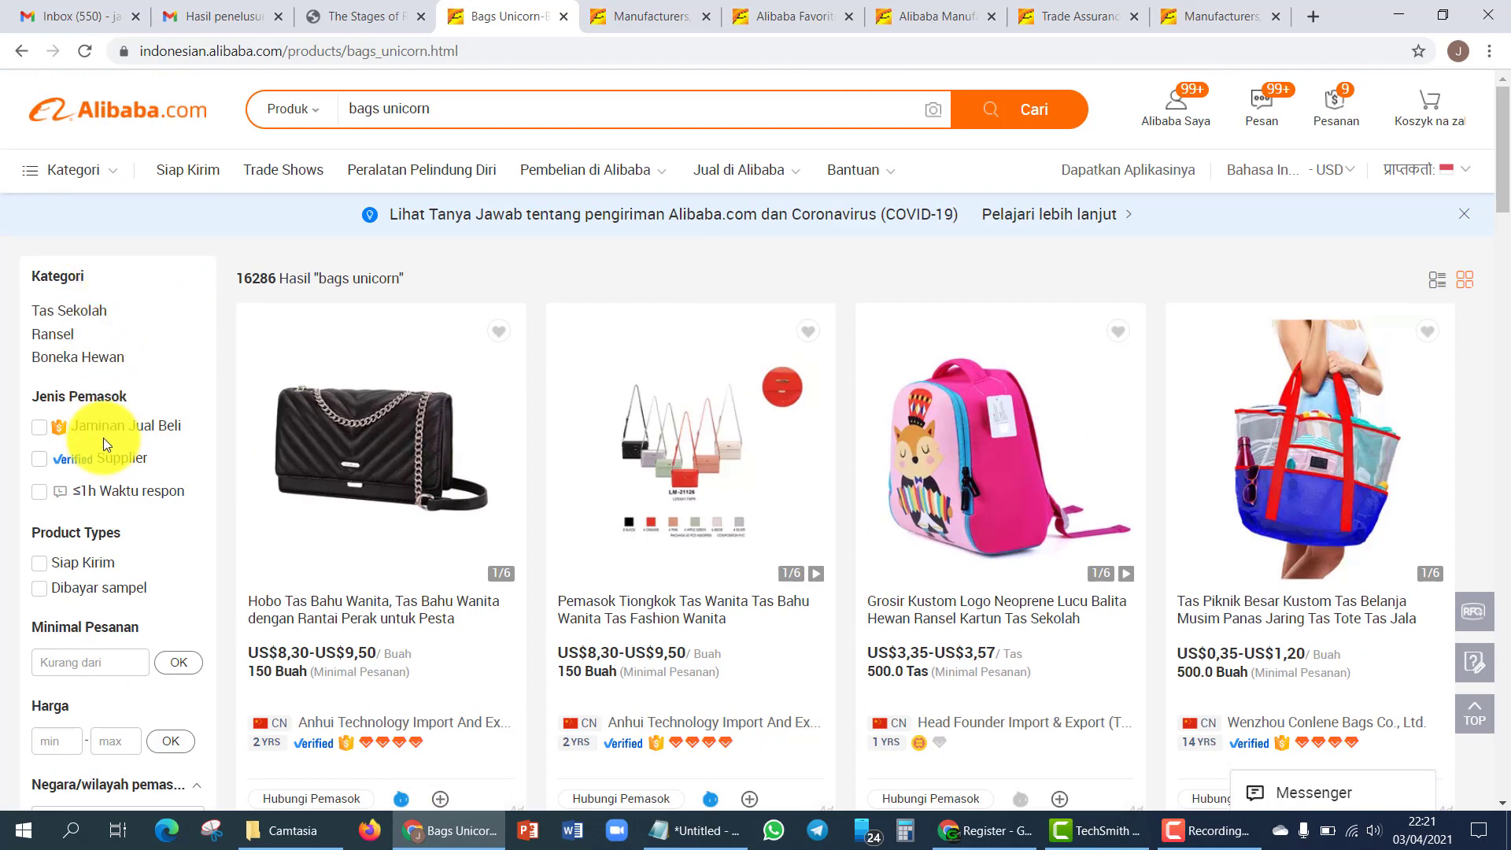
scroll(103, 438, "down", 2)
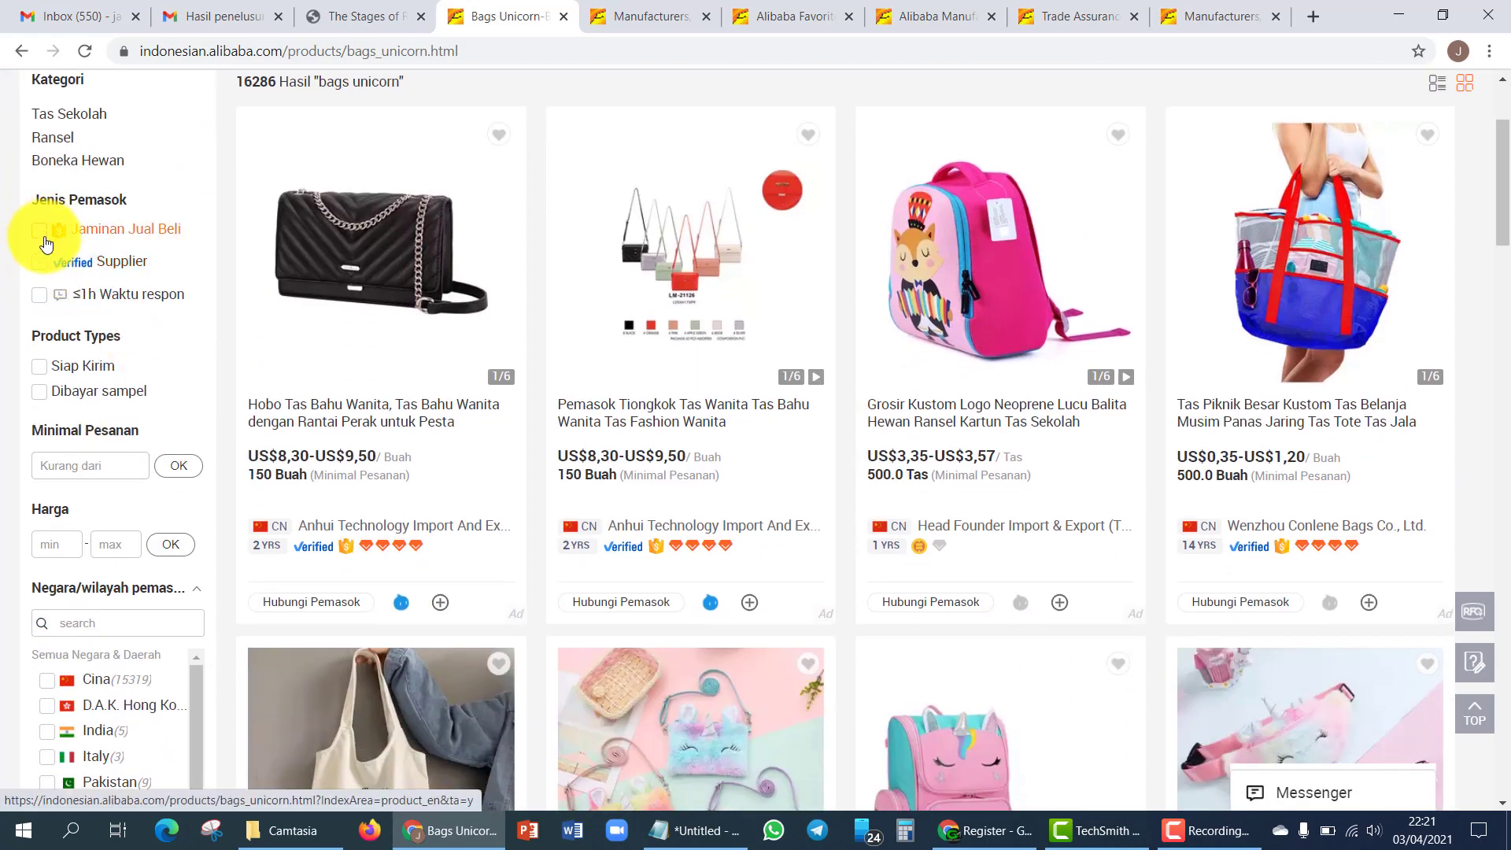
scroll(48, 245, "up", 2)
- Set the site language to English in the region settings and save it
mouse_move(1239, 178)
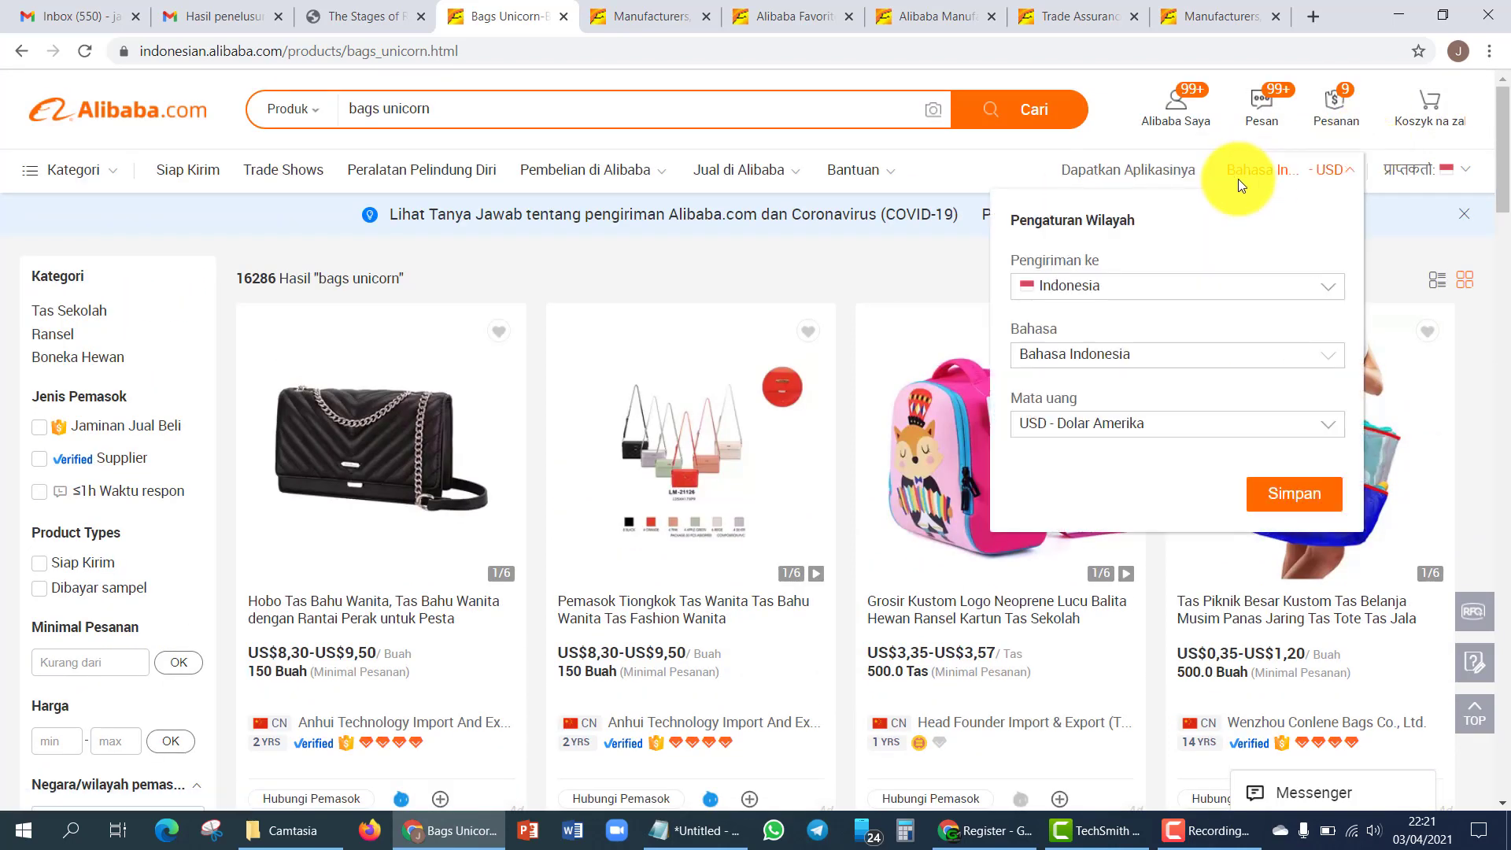
left_click(1102, 347)
left_click(1098, 391)
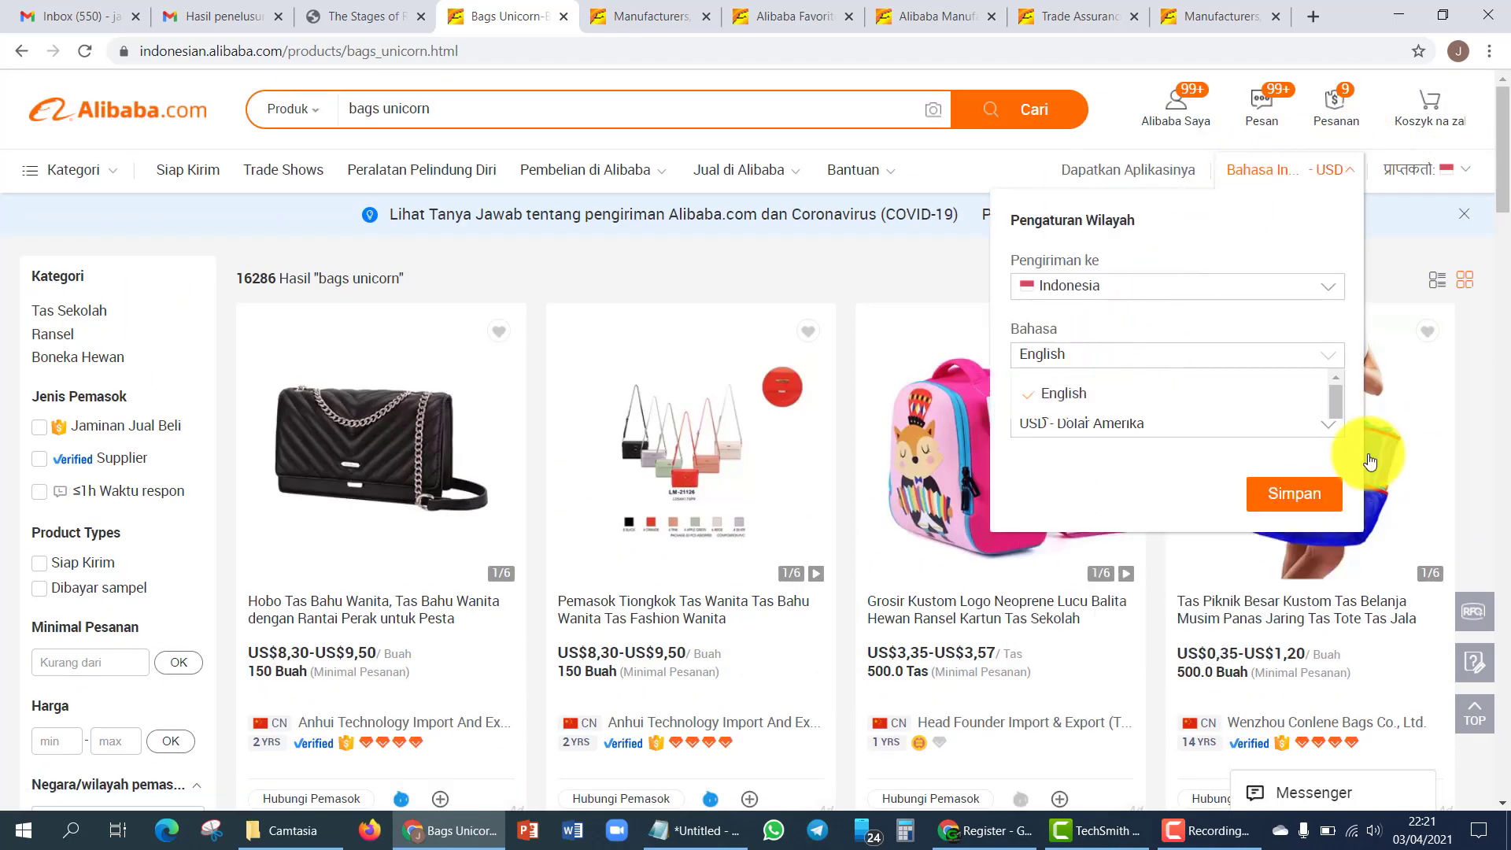
left_click(1307, 494)
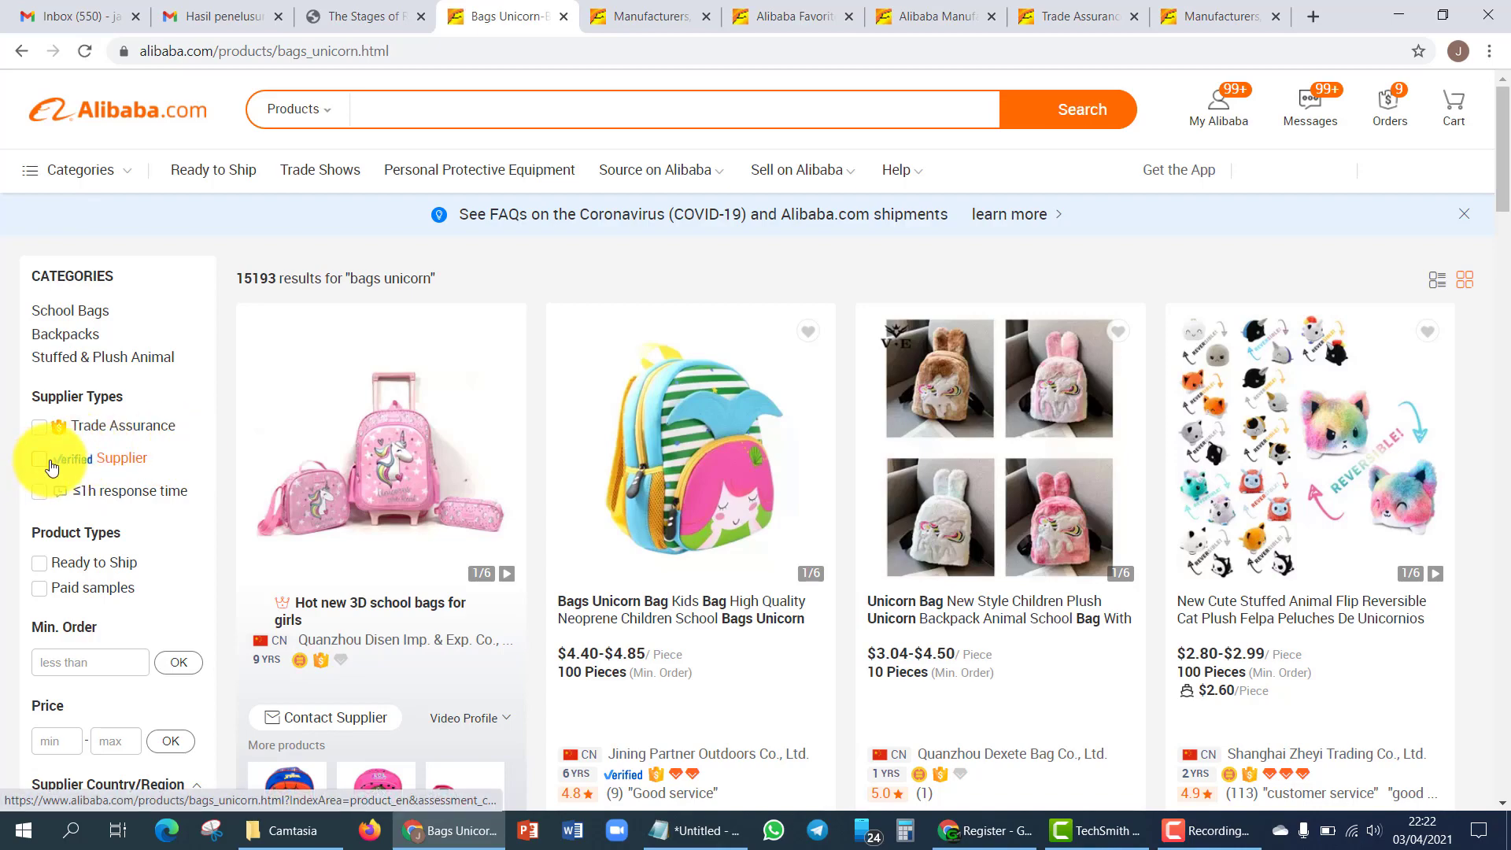
- Tick the Trade Assurance and Verified Supplier filters under Supplier Types and browse the unicorn bags
scroll(49, 484, "down", 1)
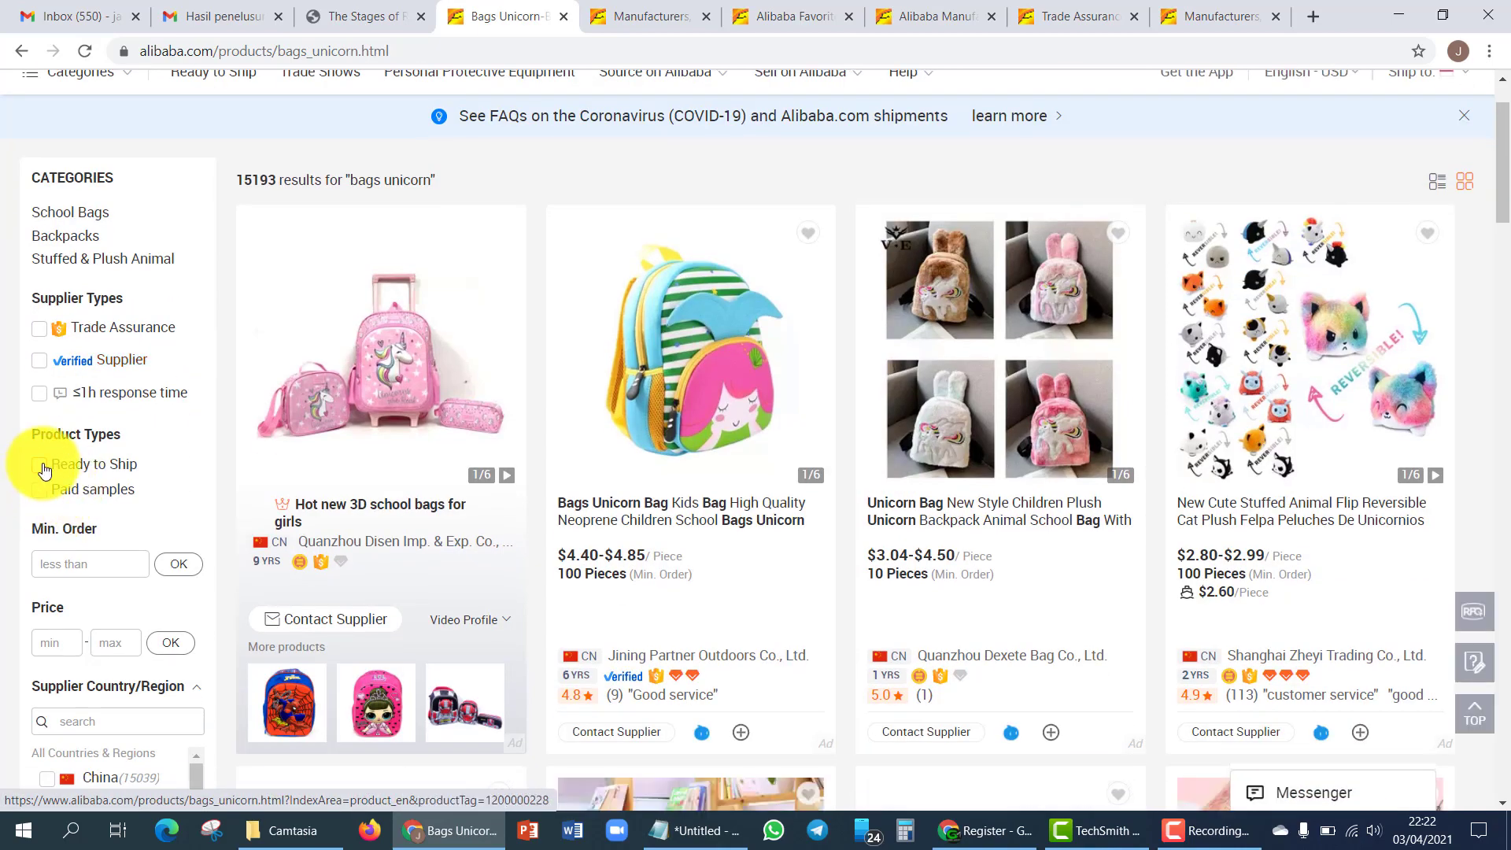
scroll(61, 470, "down", 5)
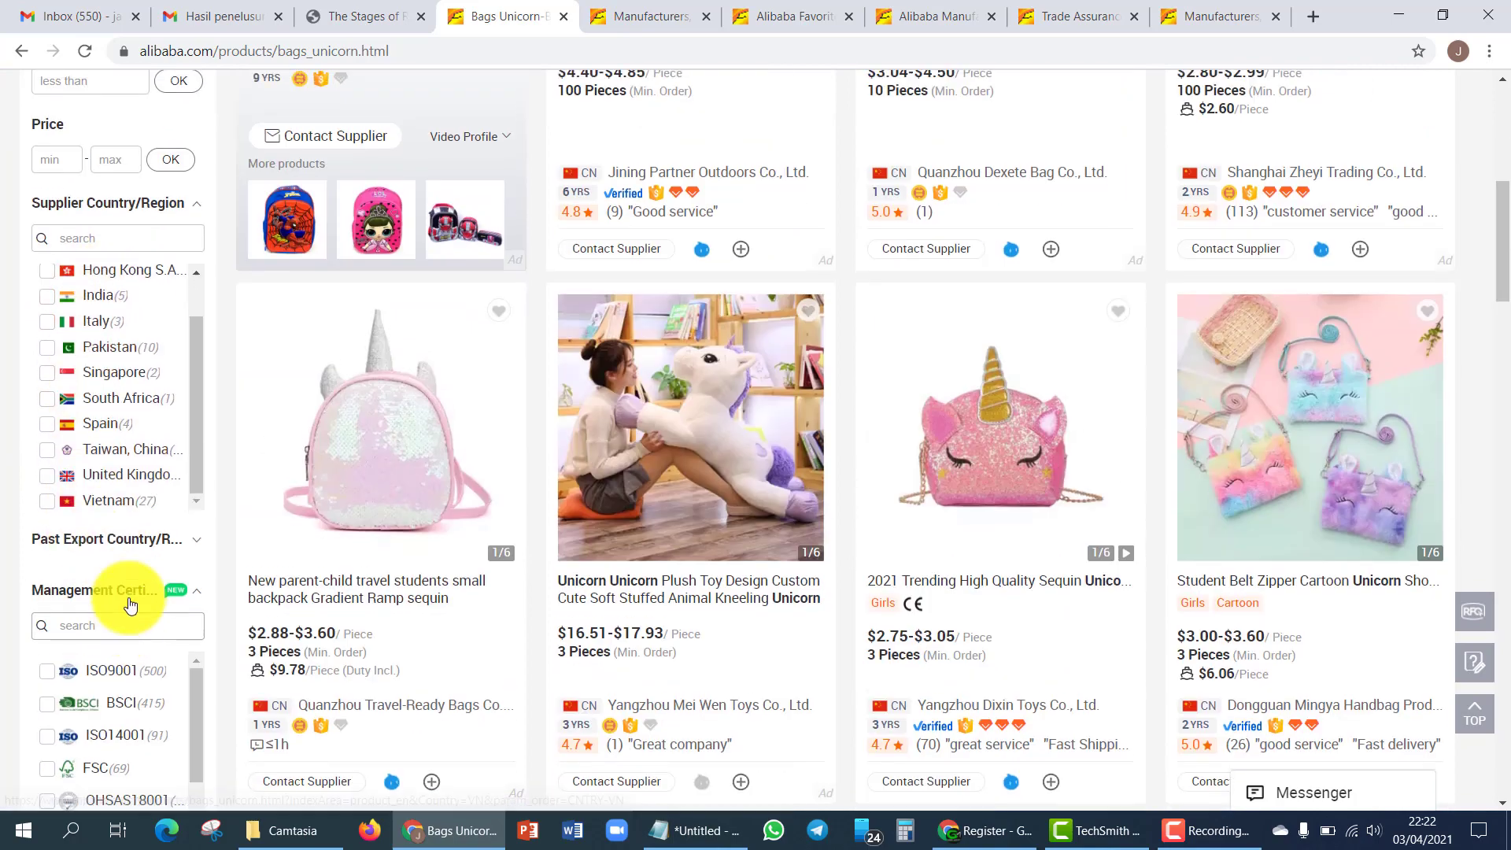
scroll(126, 551, "up", 6)
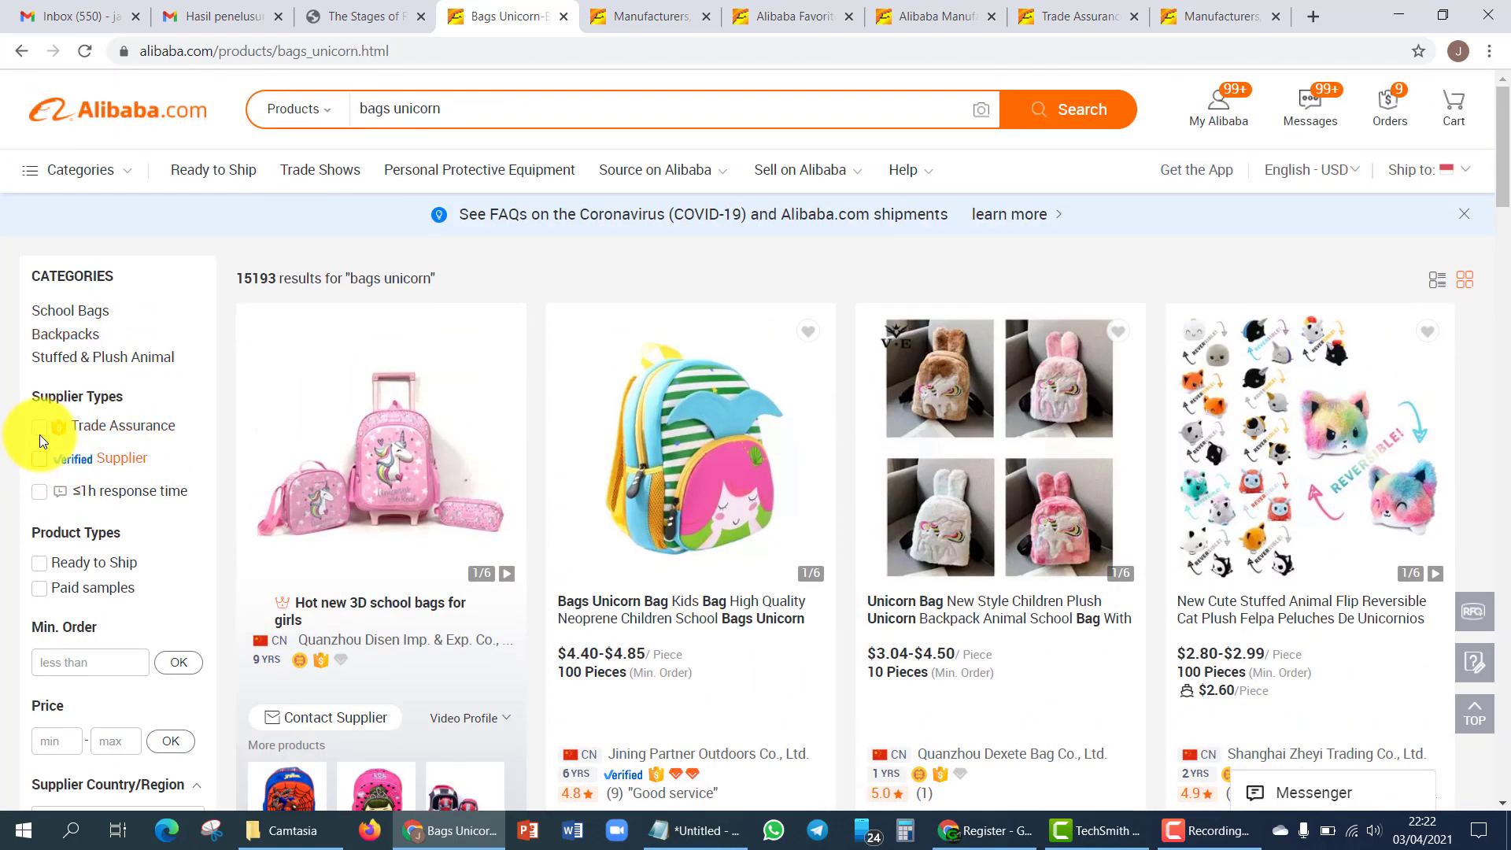
left_click(39, 430)
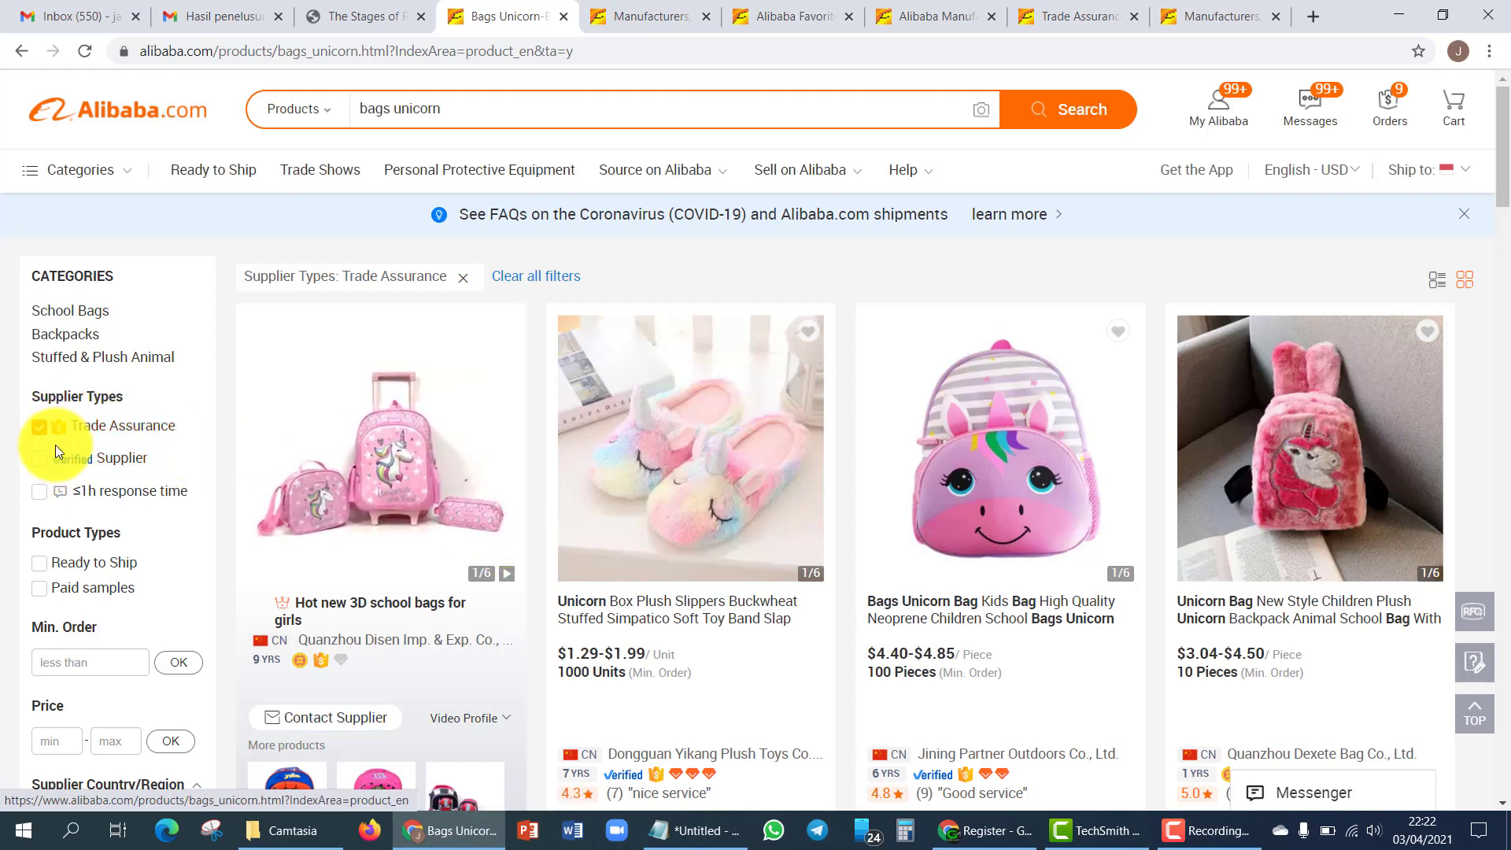
left_click(41, 465)
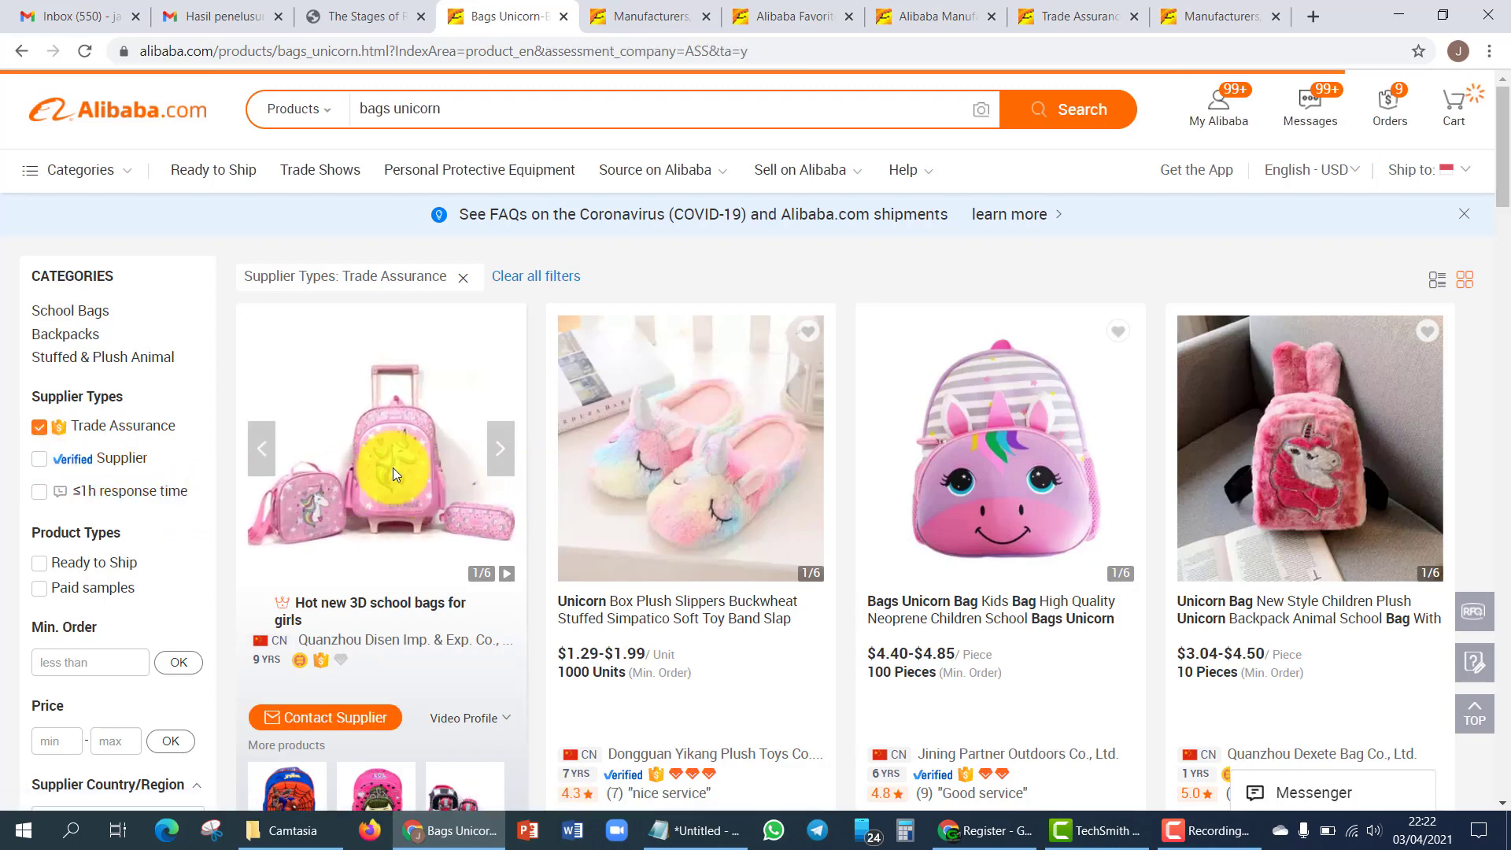
scroll(584, 556, "down", 2)
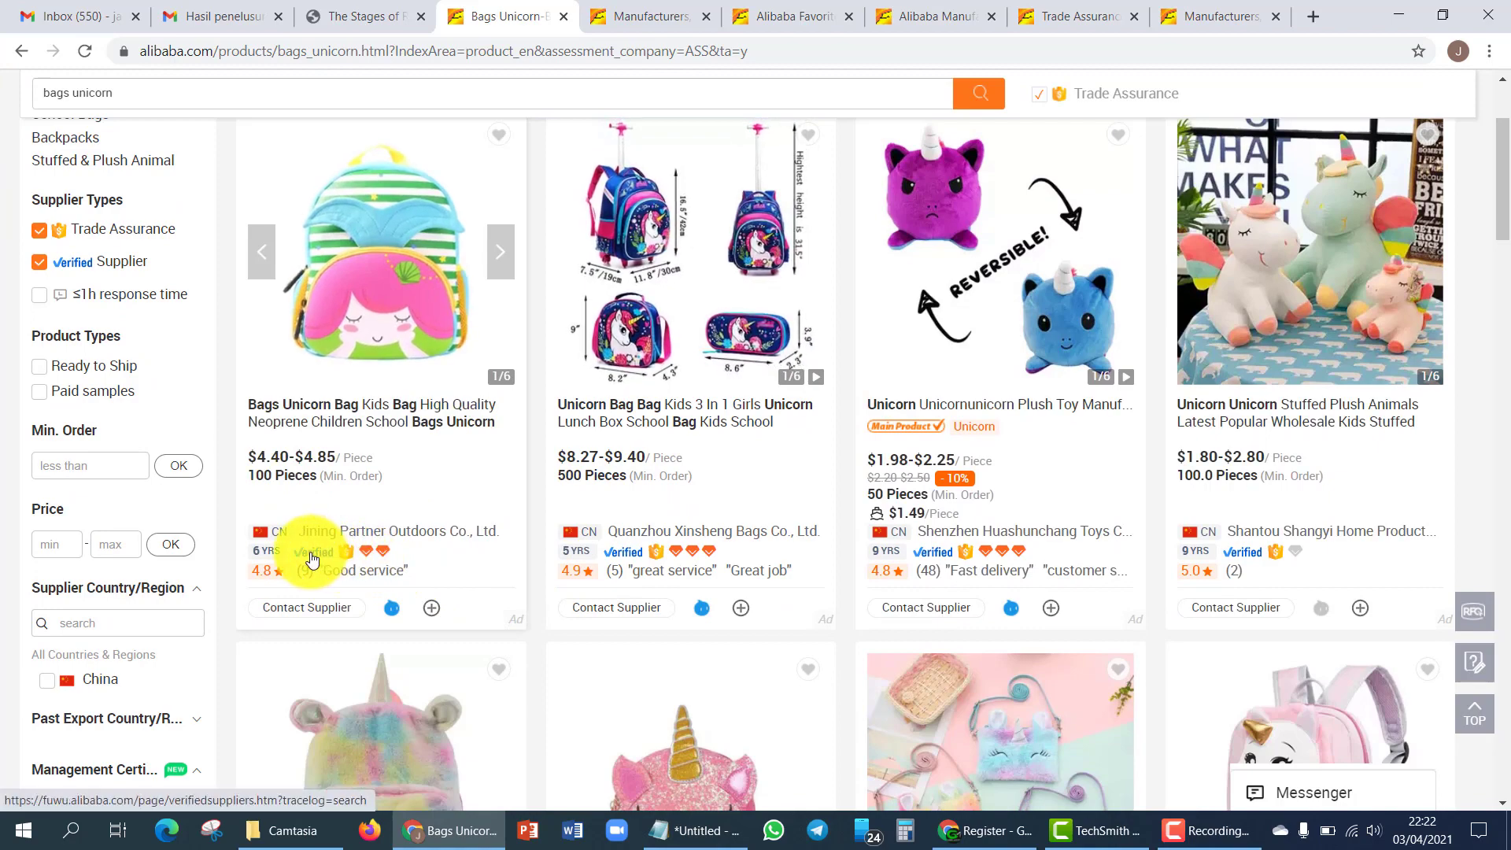
mouse_move(316, 562)
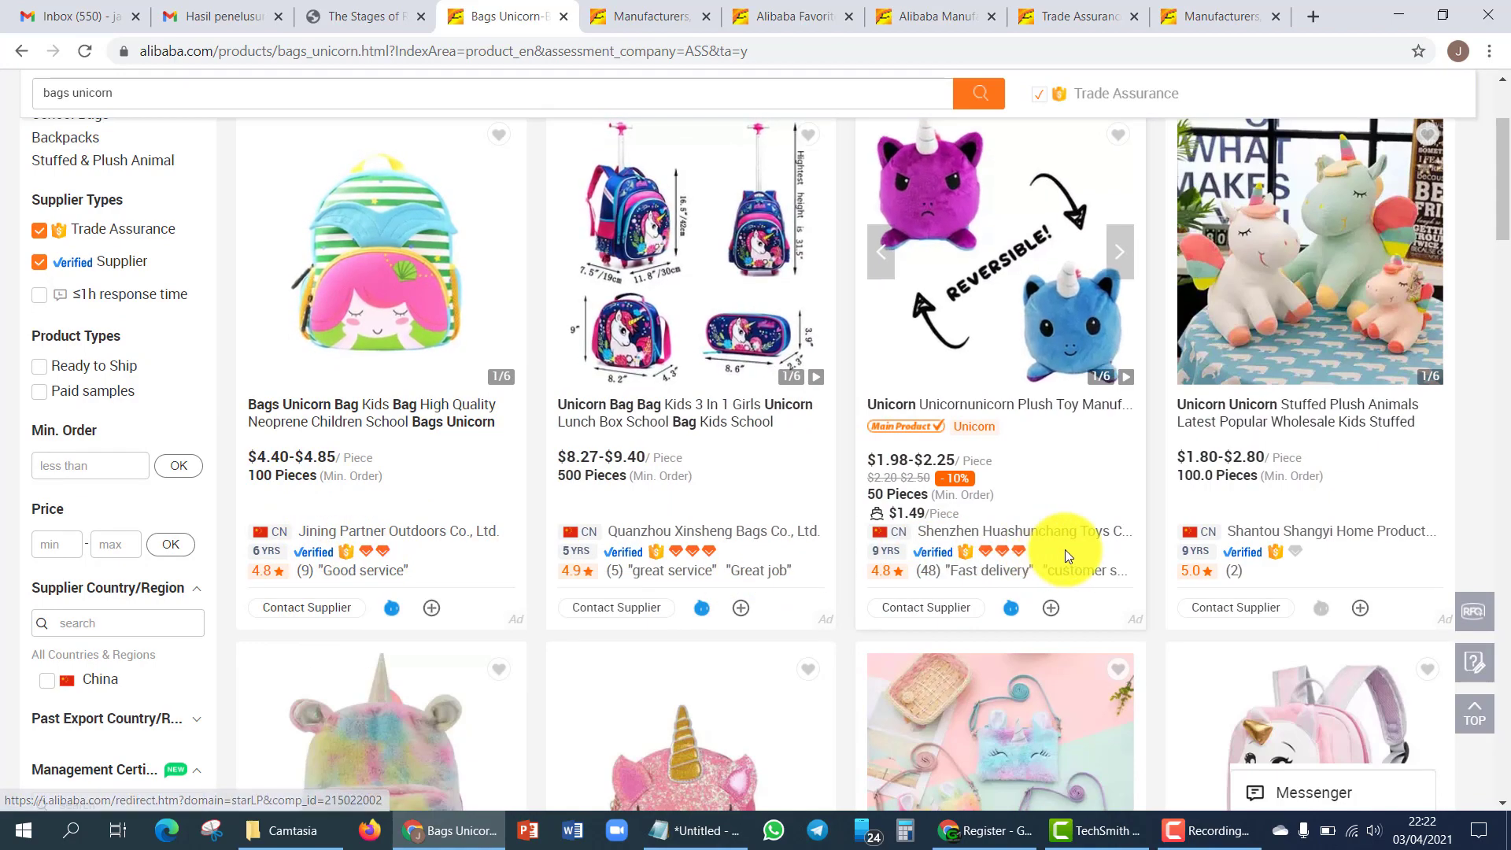
scroll(1170, 556, "down", 10)
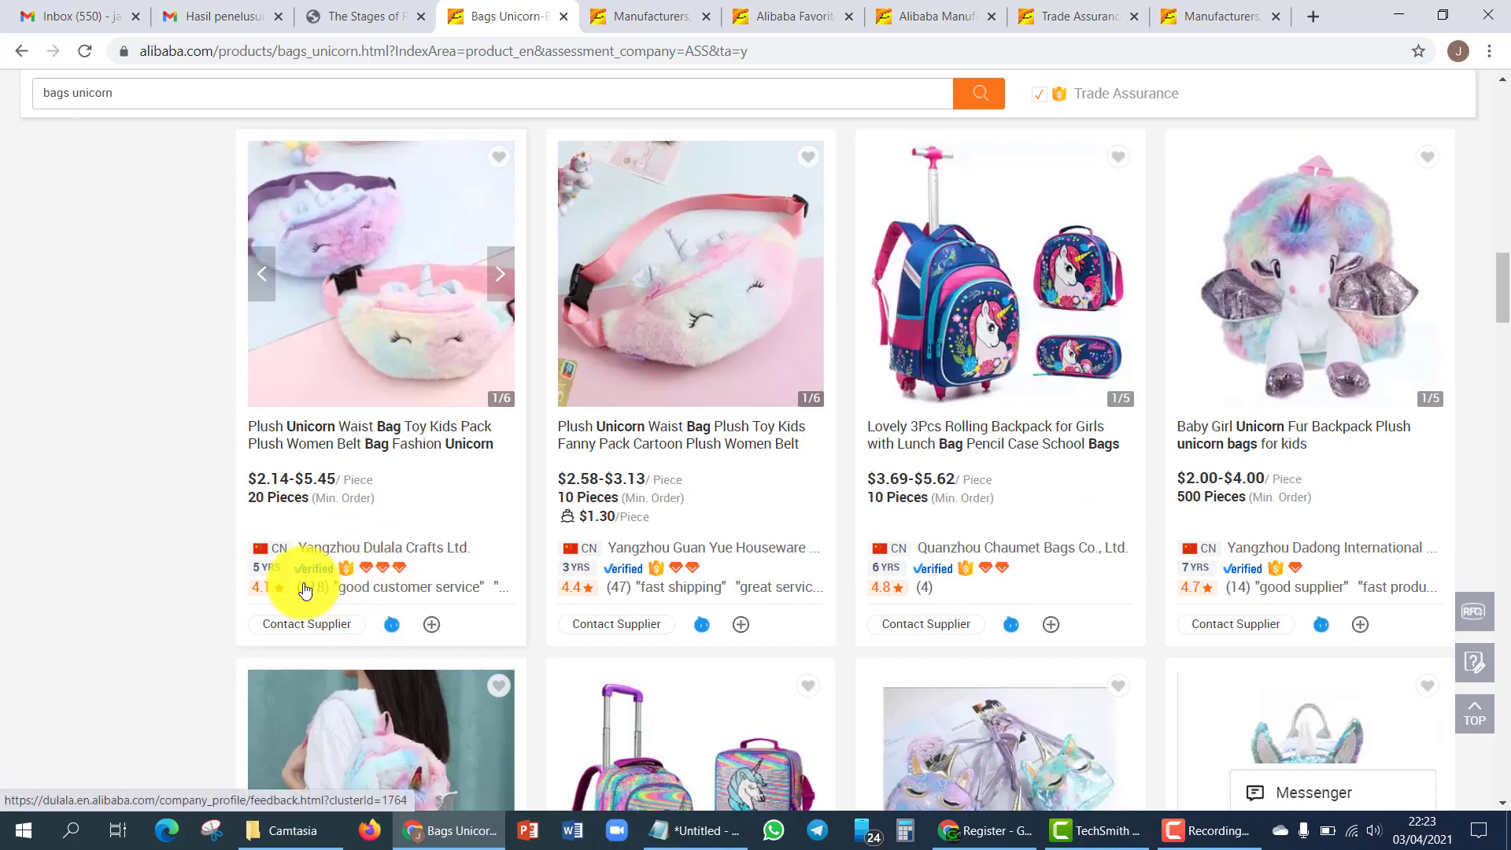
scroll(394, 506, "up", 3)
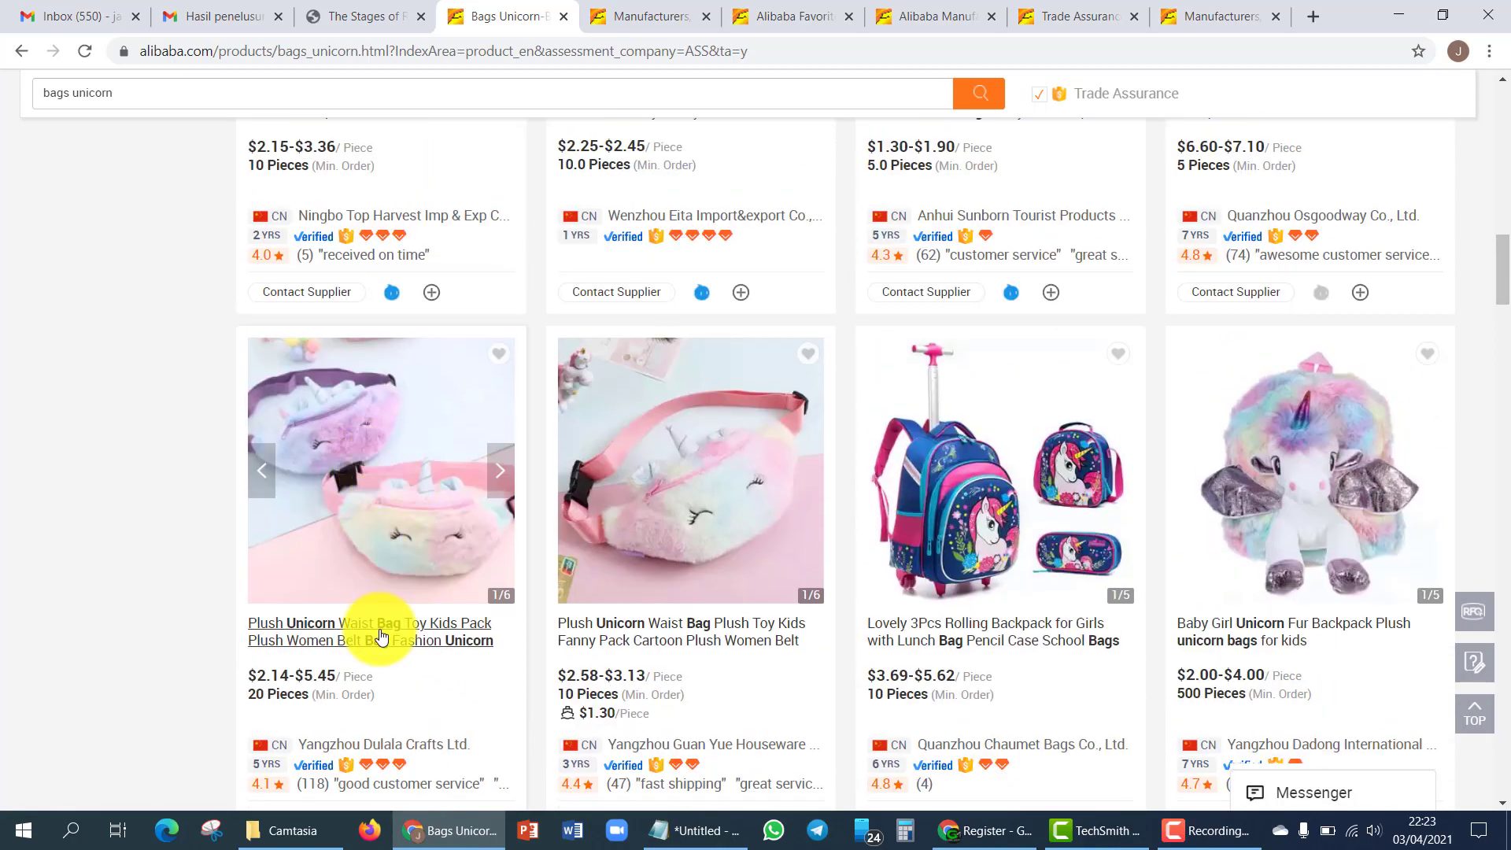
- Open the Plush Unicorn Waist Bag listing and scroll to its product details ($5.45 to $2.14)
left_click(378, 625)
scroll(710, 433, "down", 2)
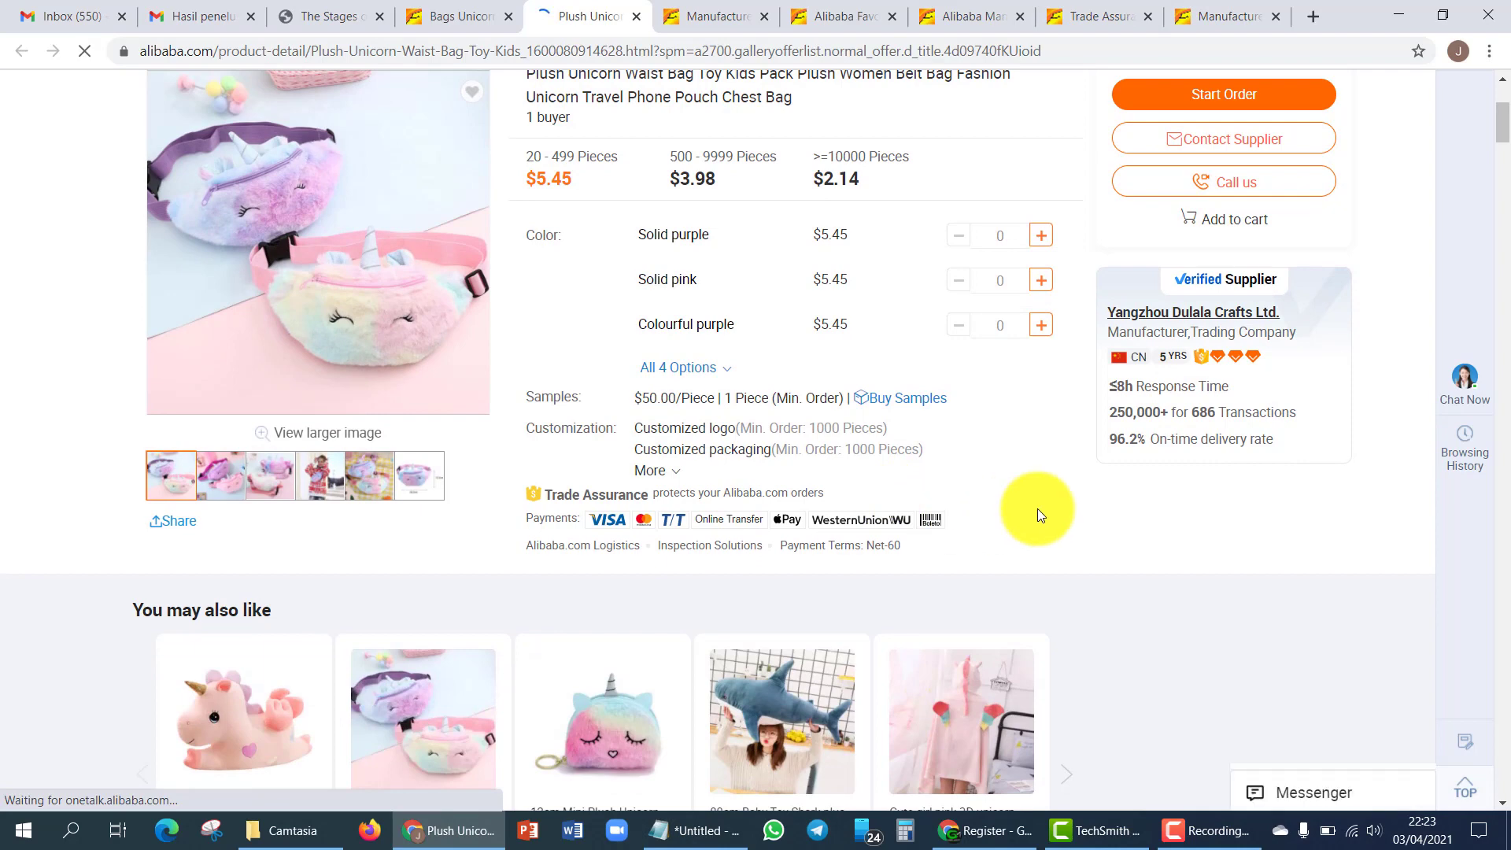
scroll(1037, 509, "up", 3)
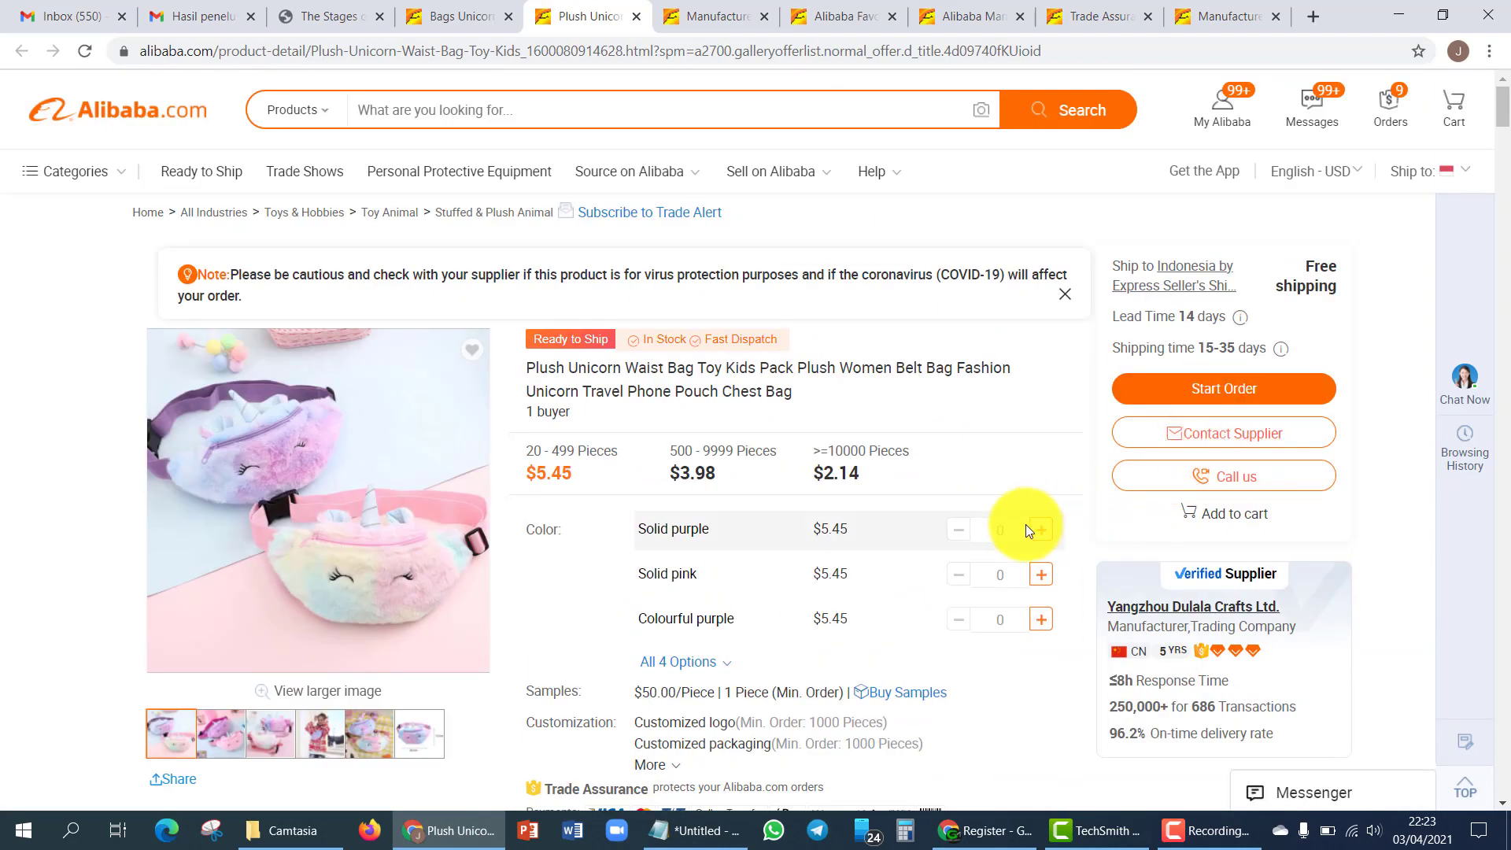
left_click(327, 16)
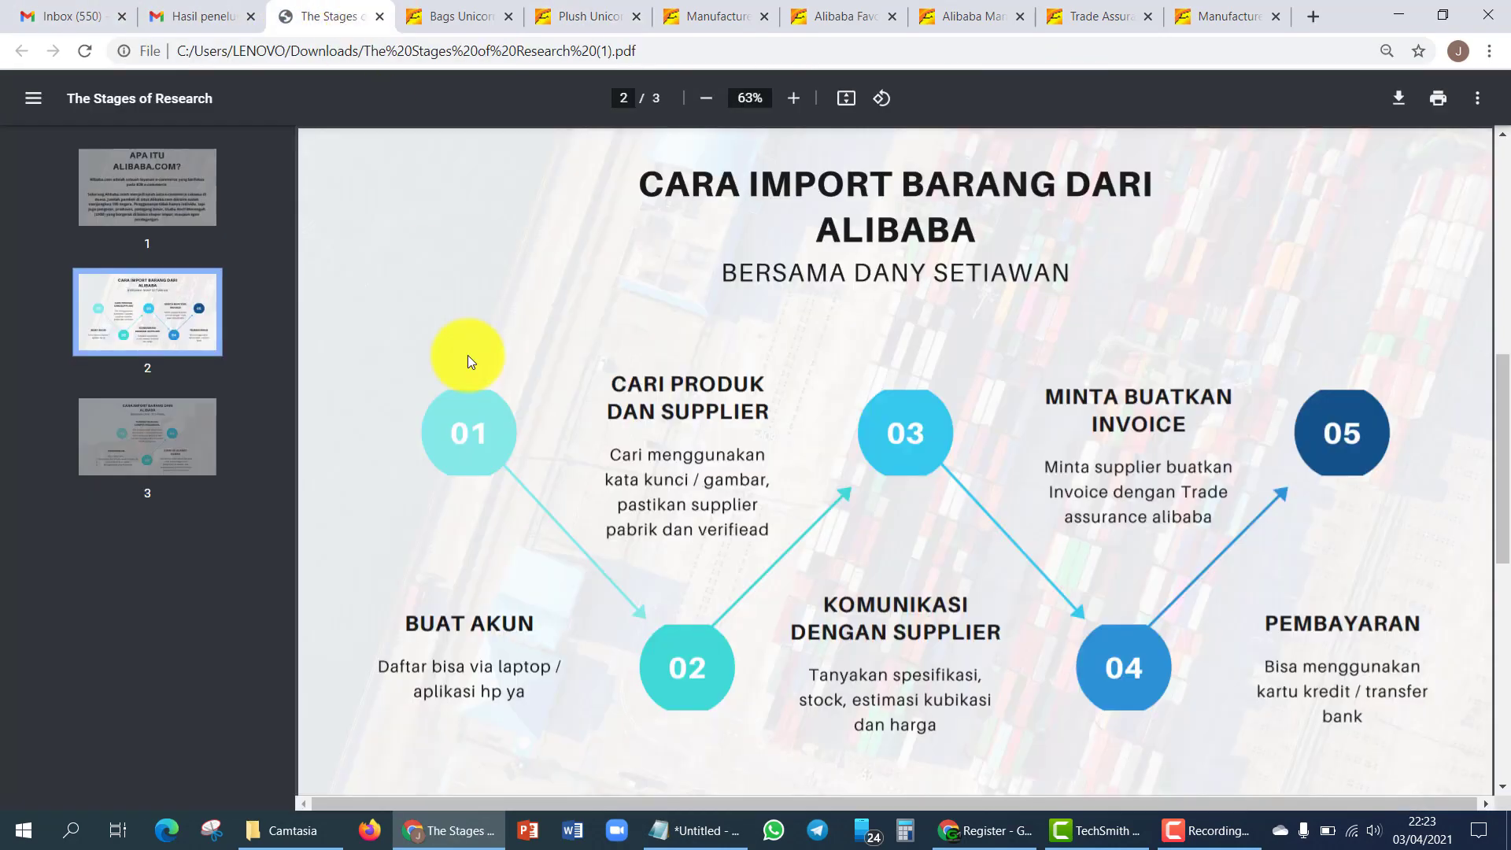
key("ctrl+5")
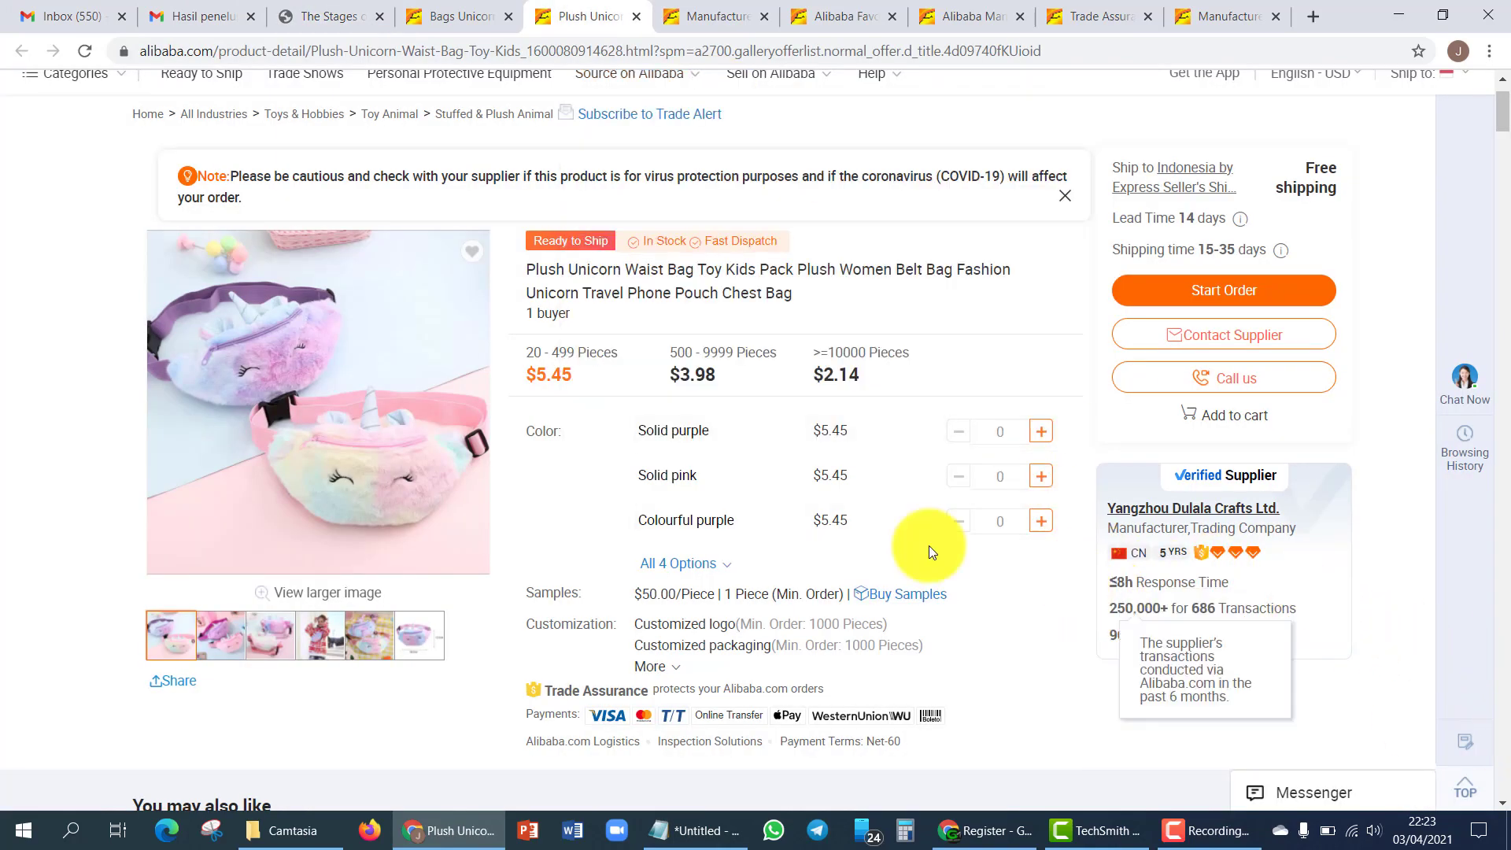
scroll(606, 505, "down", 2)
scroll(606, 505, "down", 8)
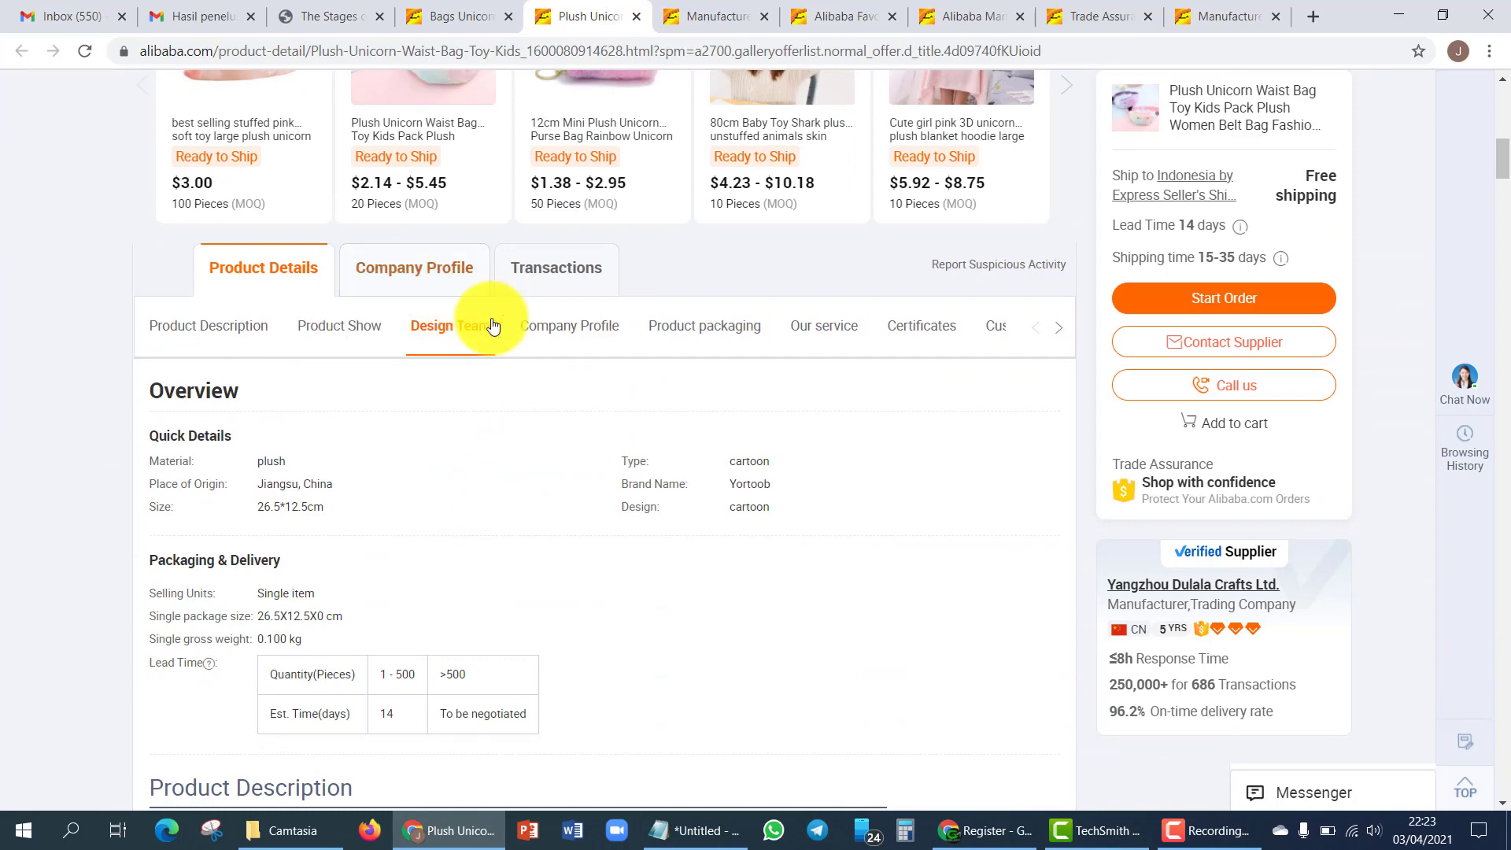
- Open the supplier's Company Profile and highlight 'Trading Company' in the Business Type row
left_click(435, 270)
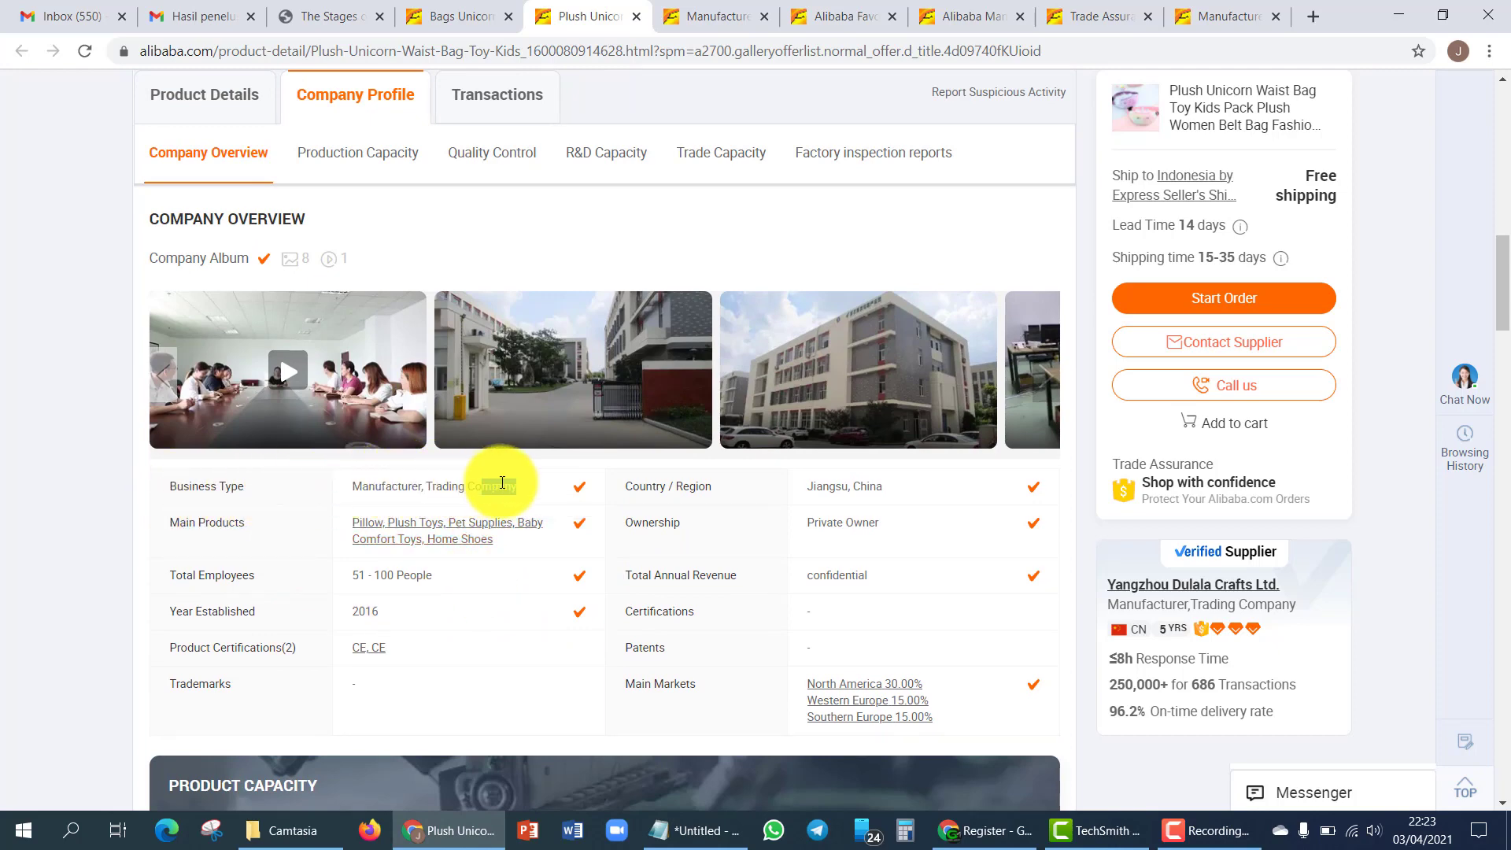
mouse_move(517, 488)
left_mouse_down()
mouse_move(378, 489)
mouse_move(513, 492)
left_mouse_up()
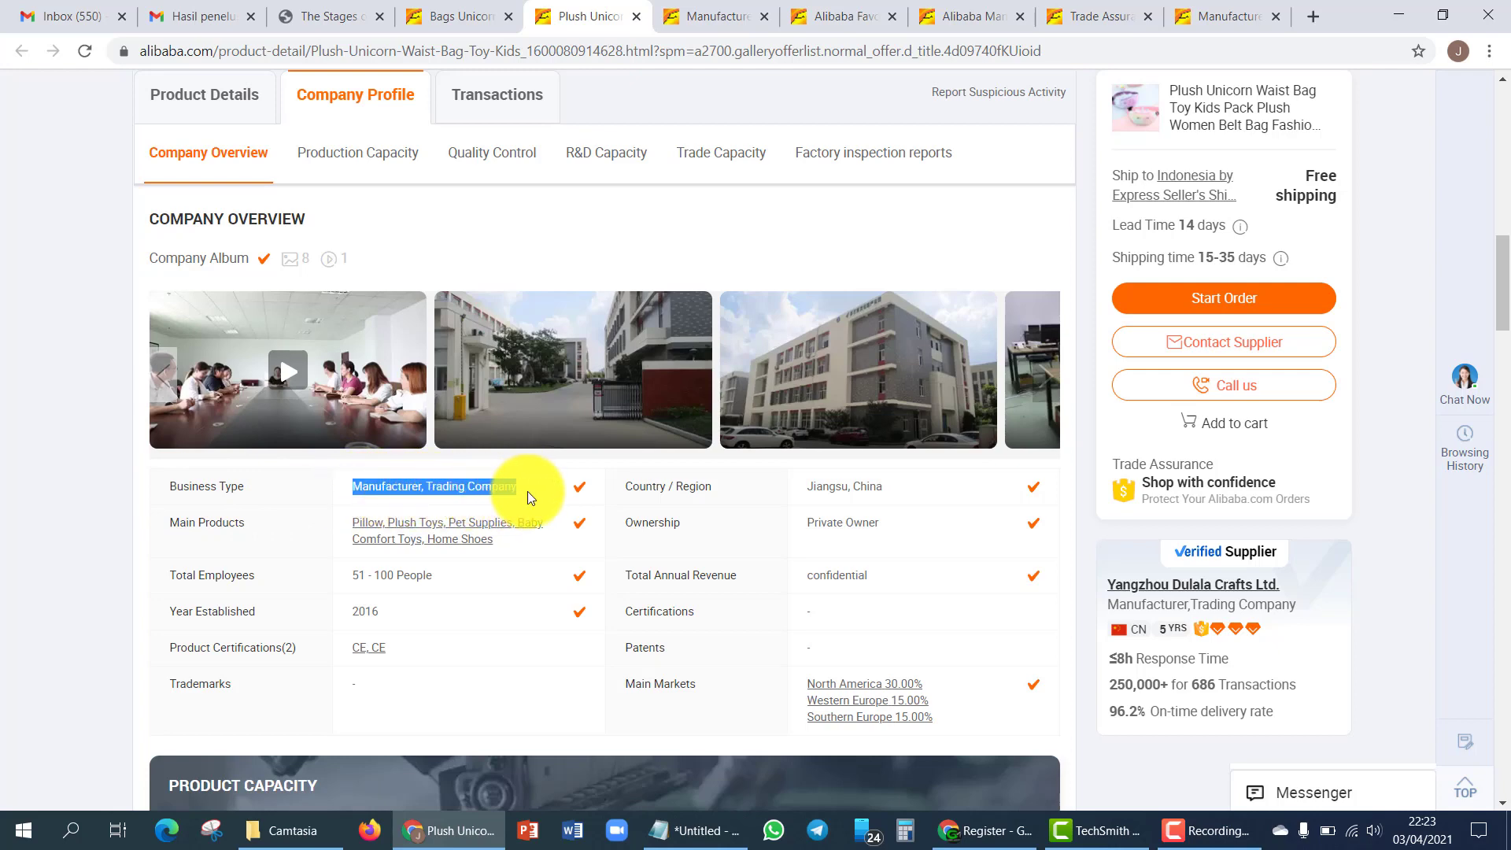
left_click(528, 491)
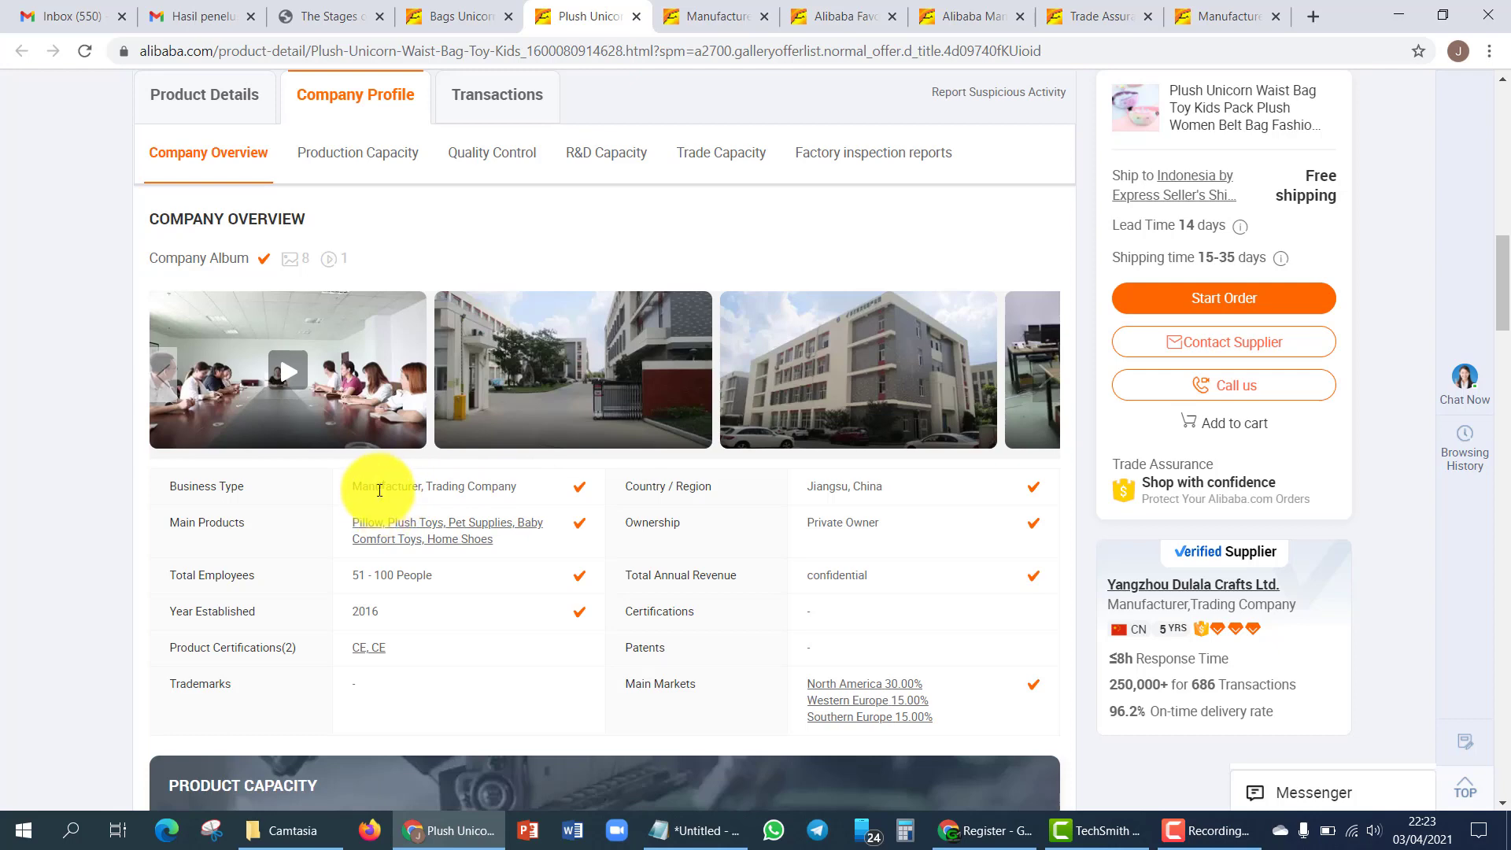
left_click_drag(425, 488, 520, 487)
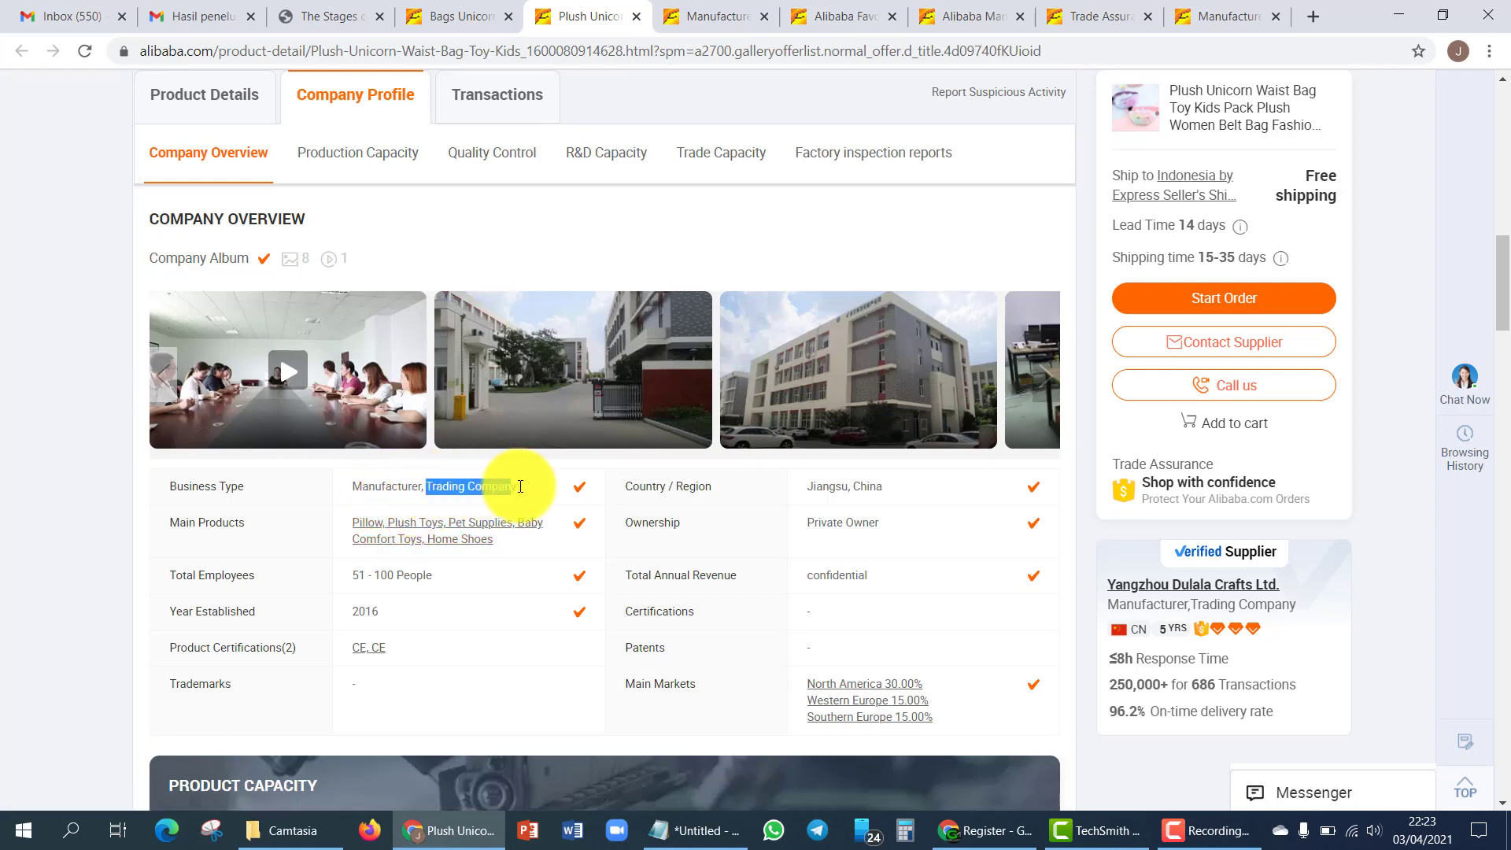
left_click(522, 487)
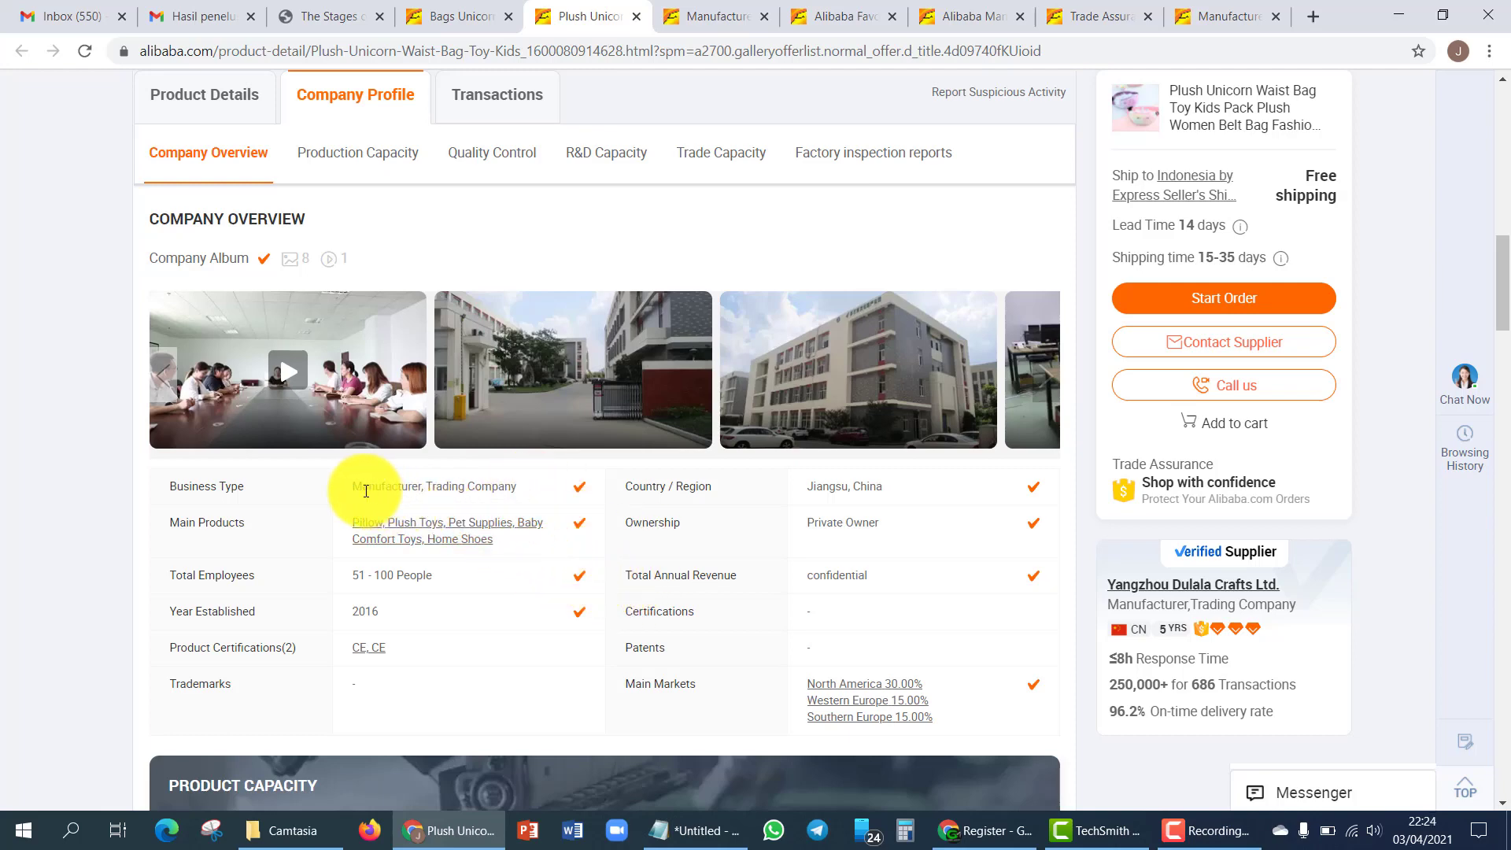
scroll(798, 571, "up", 5)
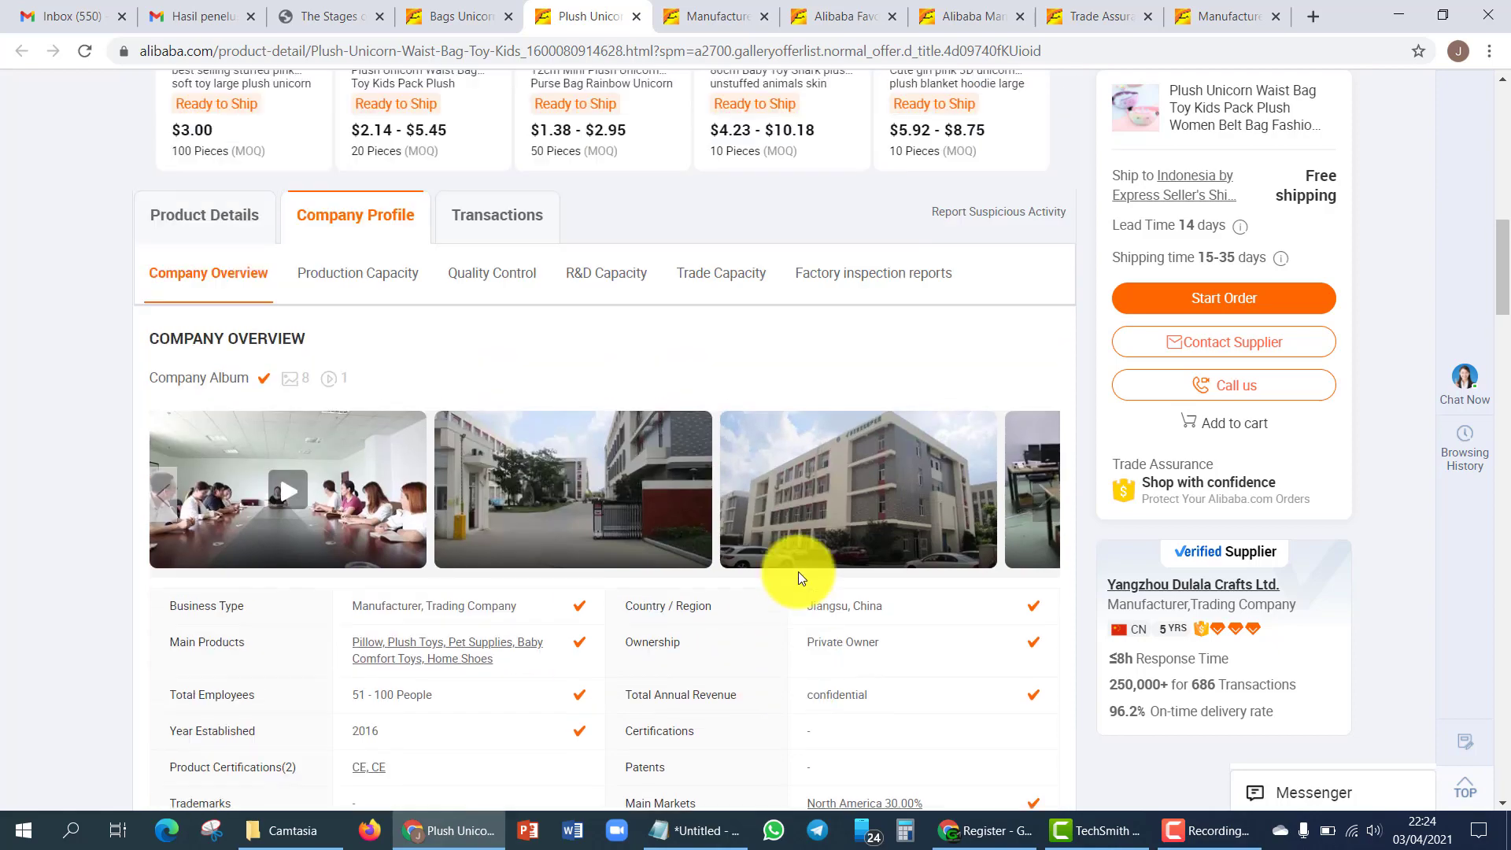
scroll(1027, 595, "down", 4)
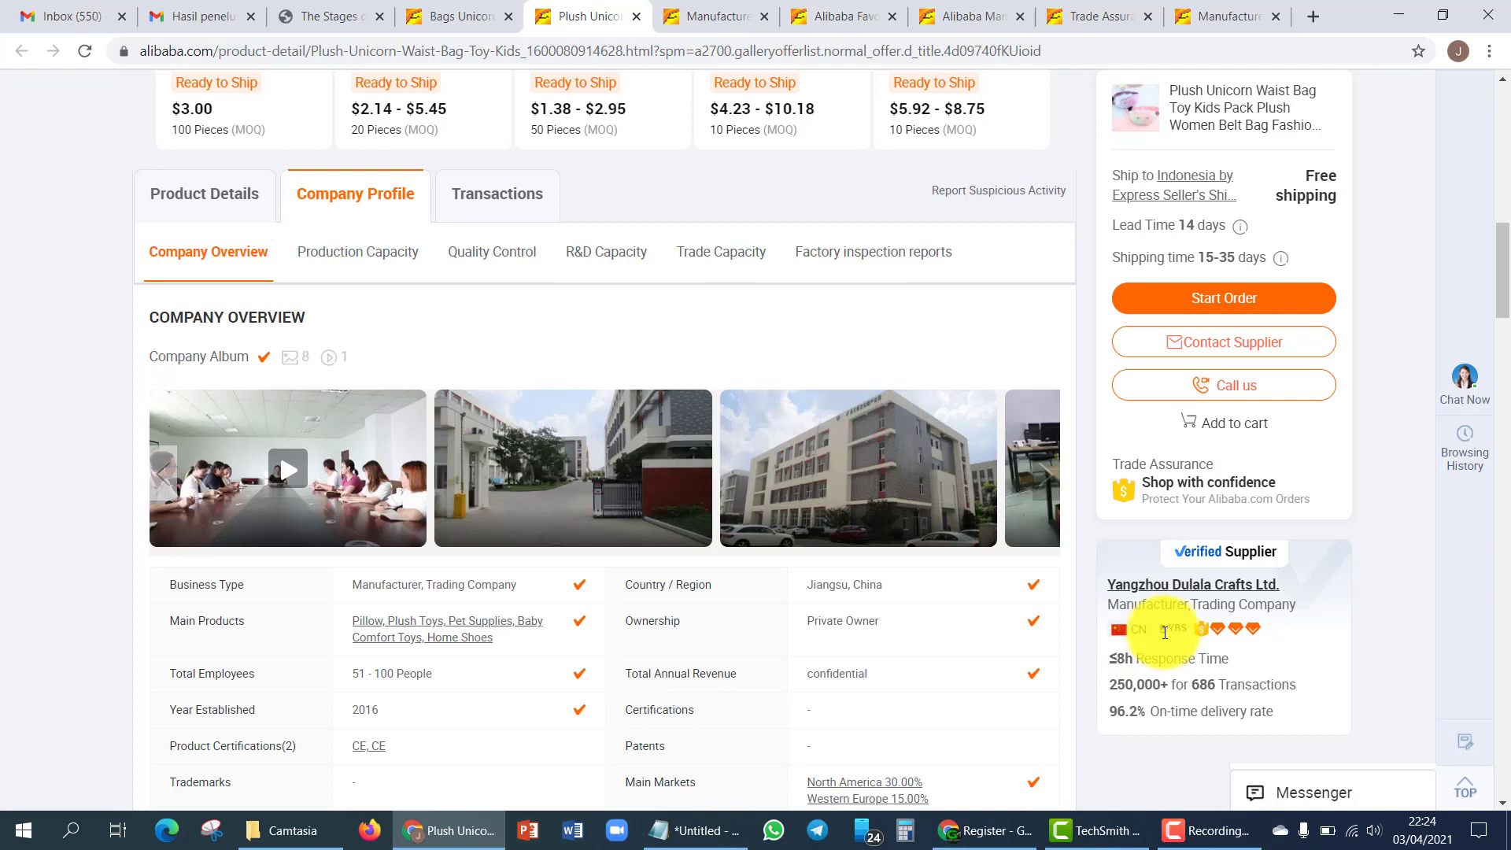
scroll(1327, 609, "down", 1)
mouse_move(1158, 610)
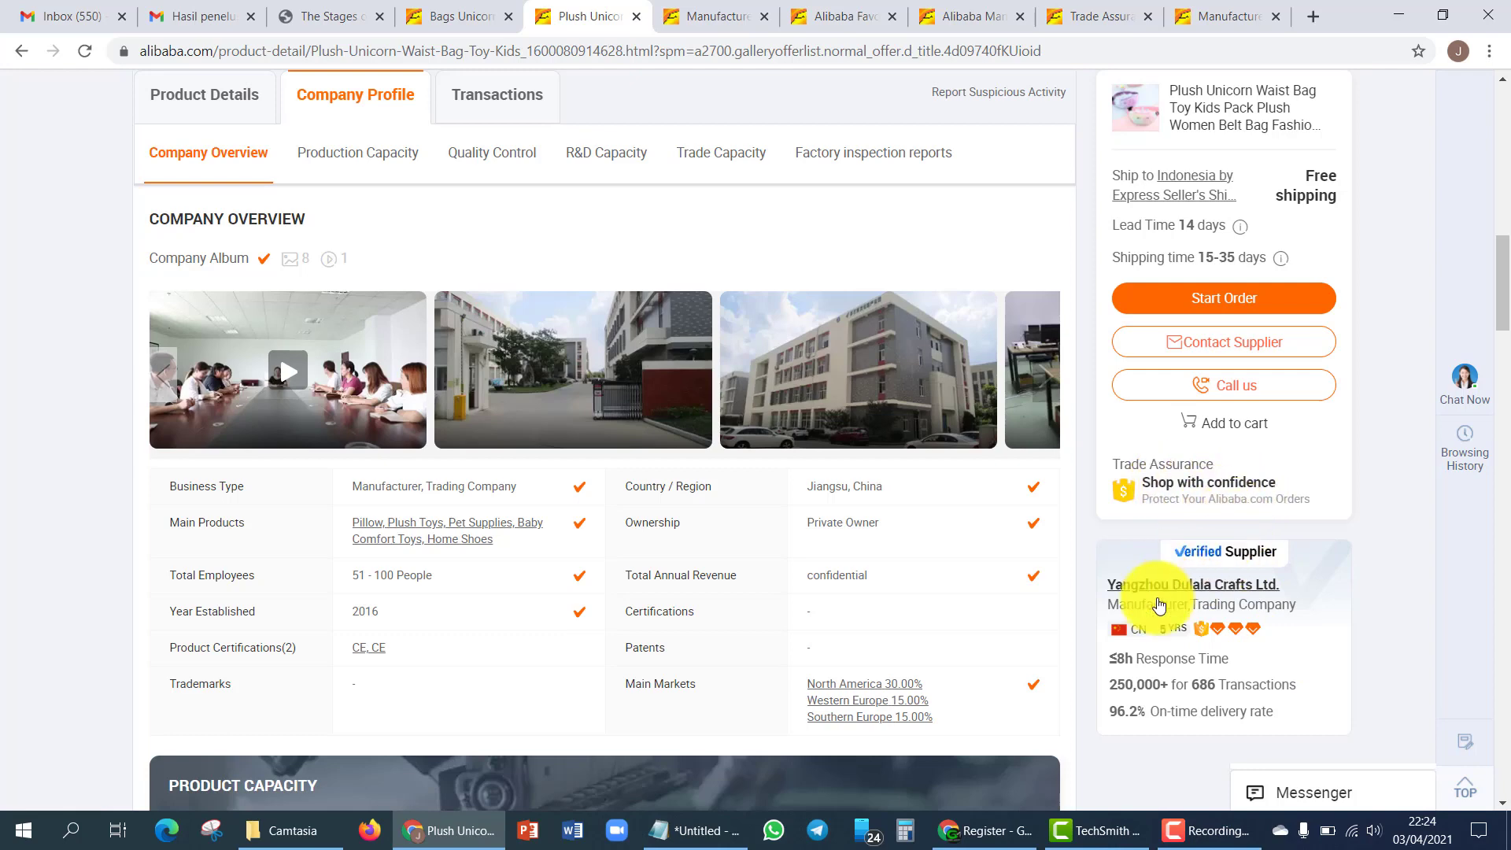
- Highlight the Jiangsu, China location, then scroll down toward Production Capacity
mouse_move(1196, 715)
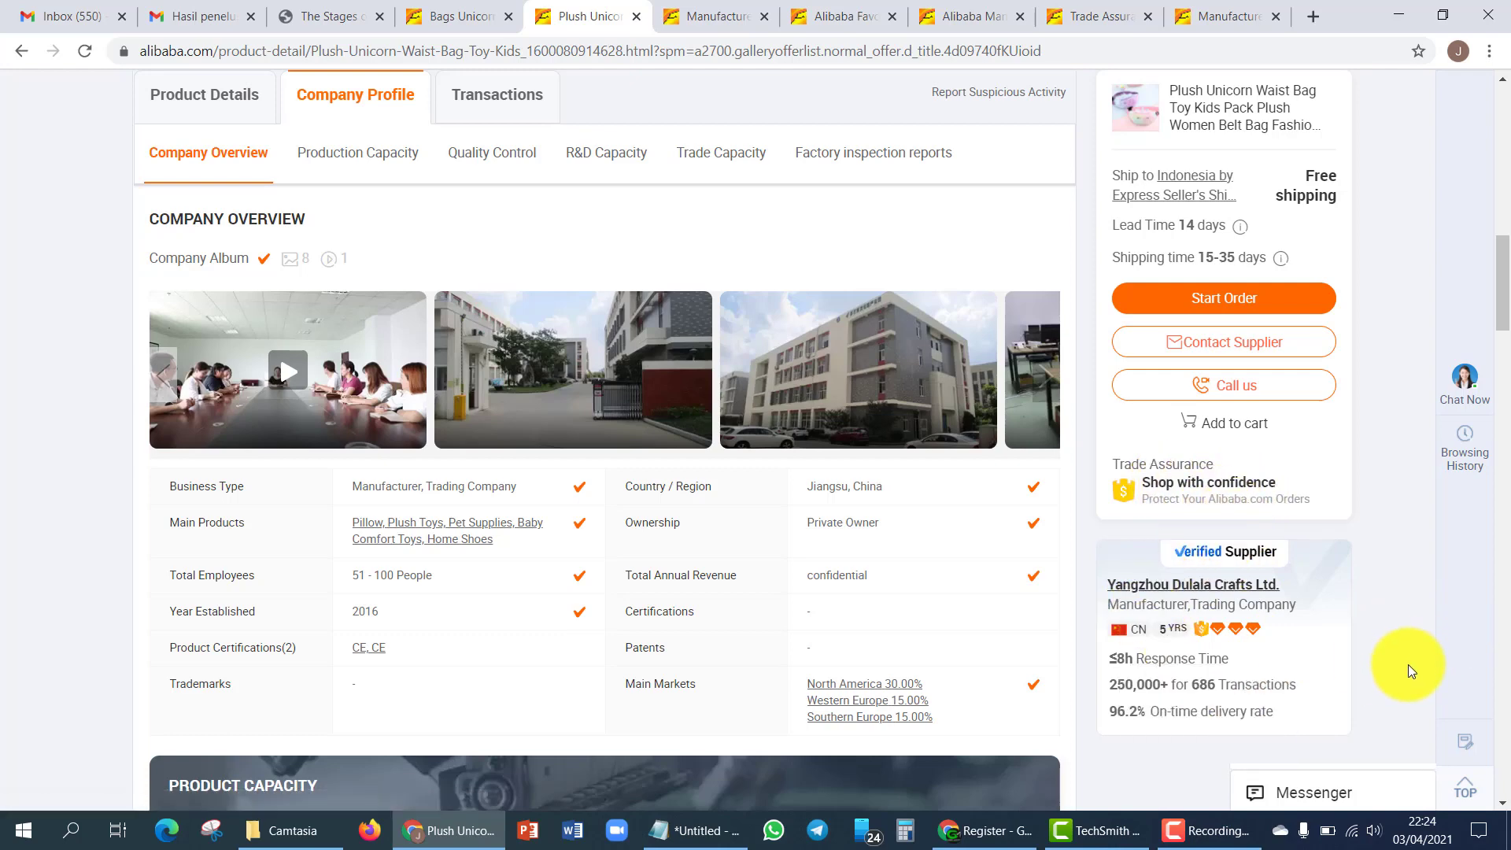
scroll(1315, 664, "down", 1)
mouse_move(1159, 696)
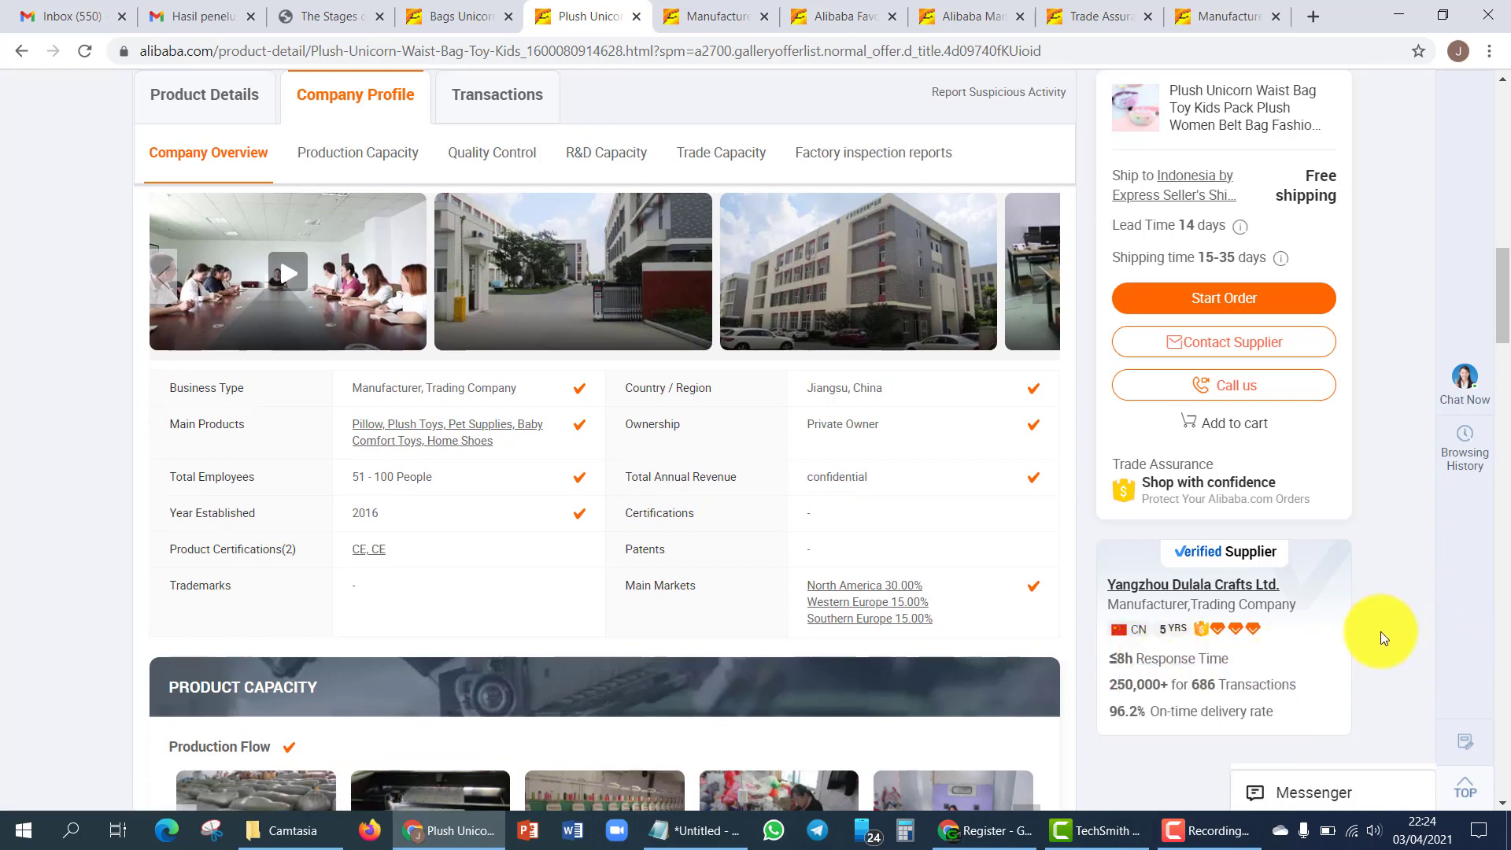
mouse_move(1279, 725)
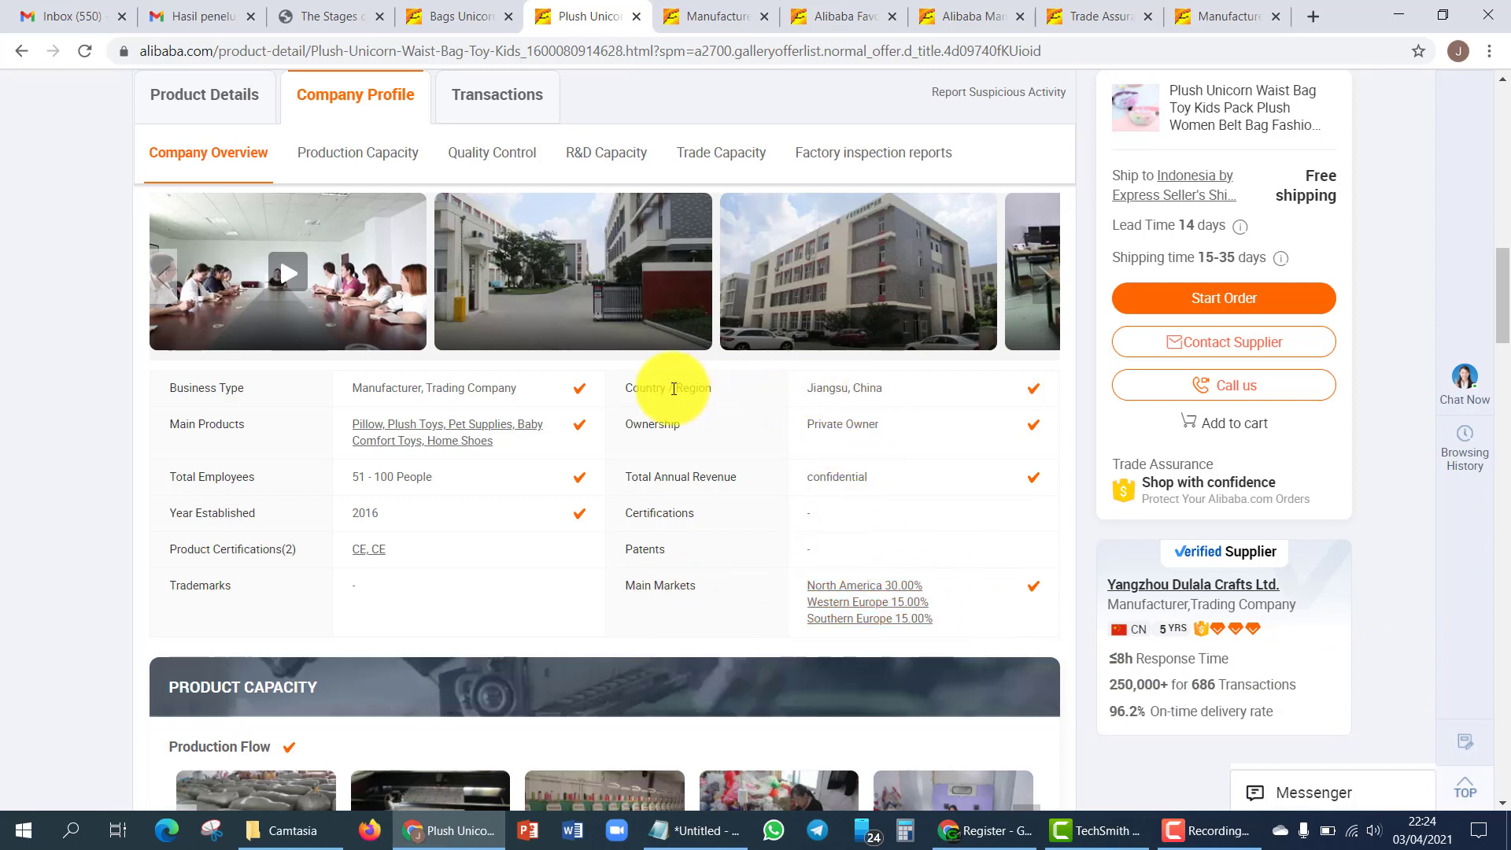
left_click_drag(809, 390, 907, 390)
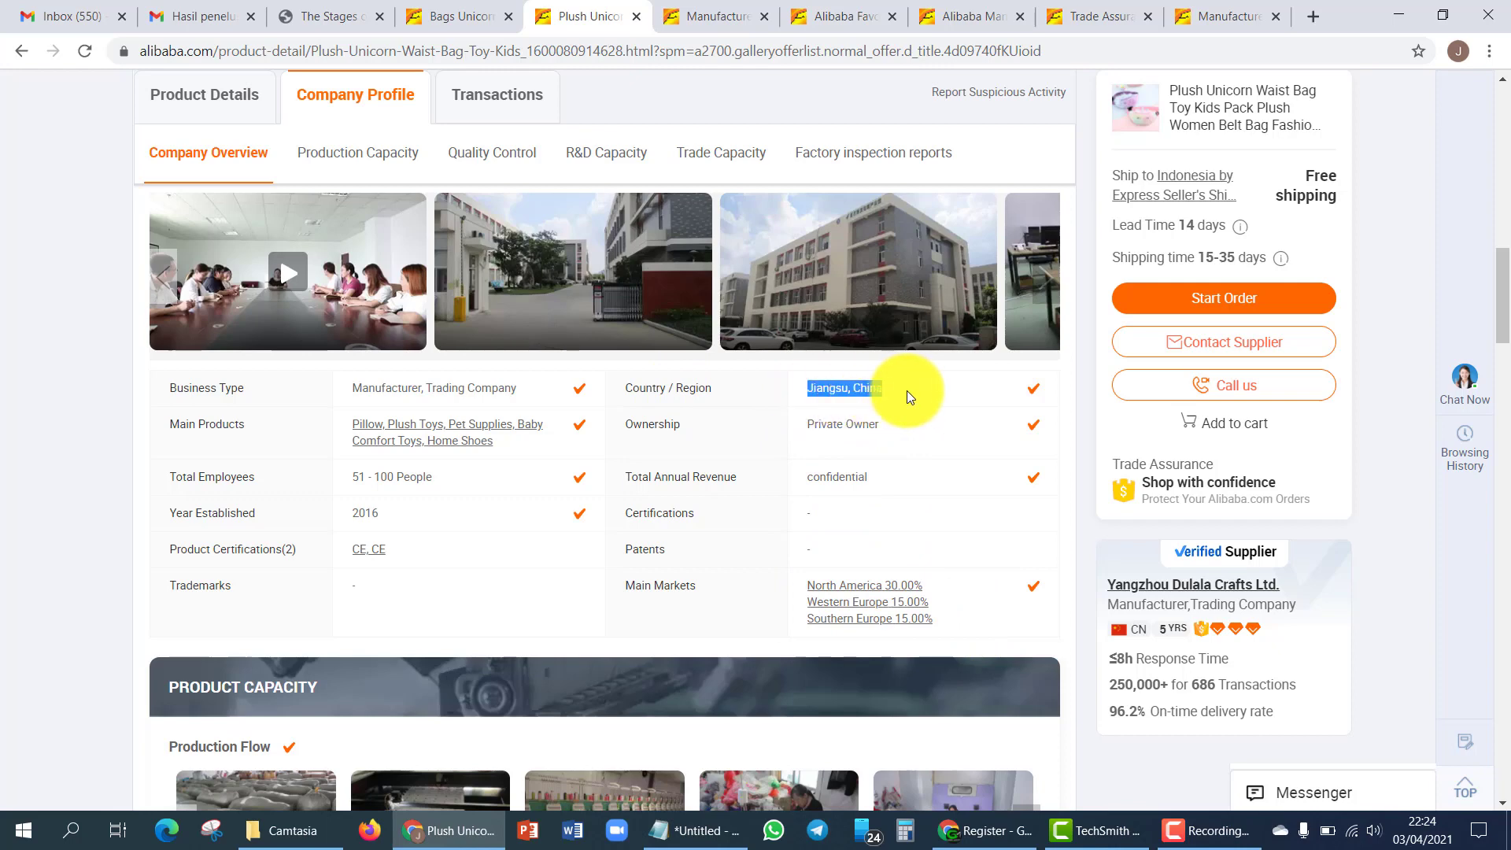
left_click(825, 414)
left_click_drag(805, 389, 891, 390)
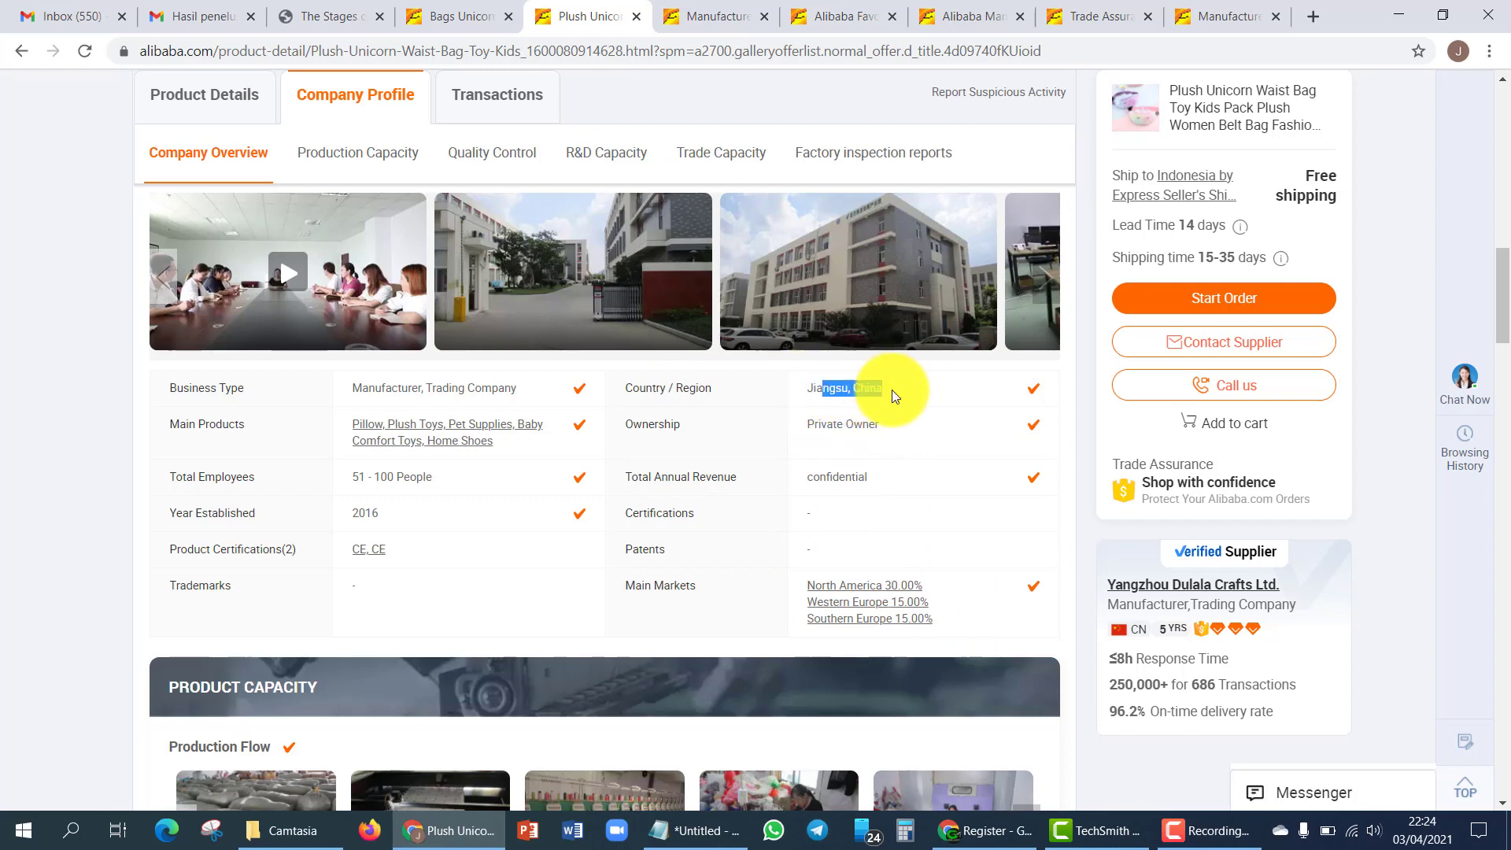
left_click(897, 389)
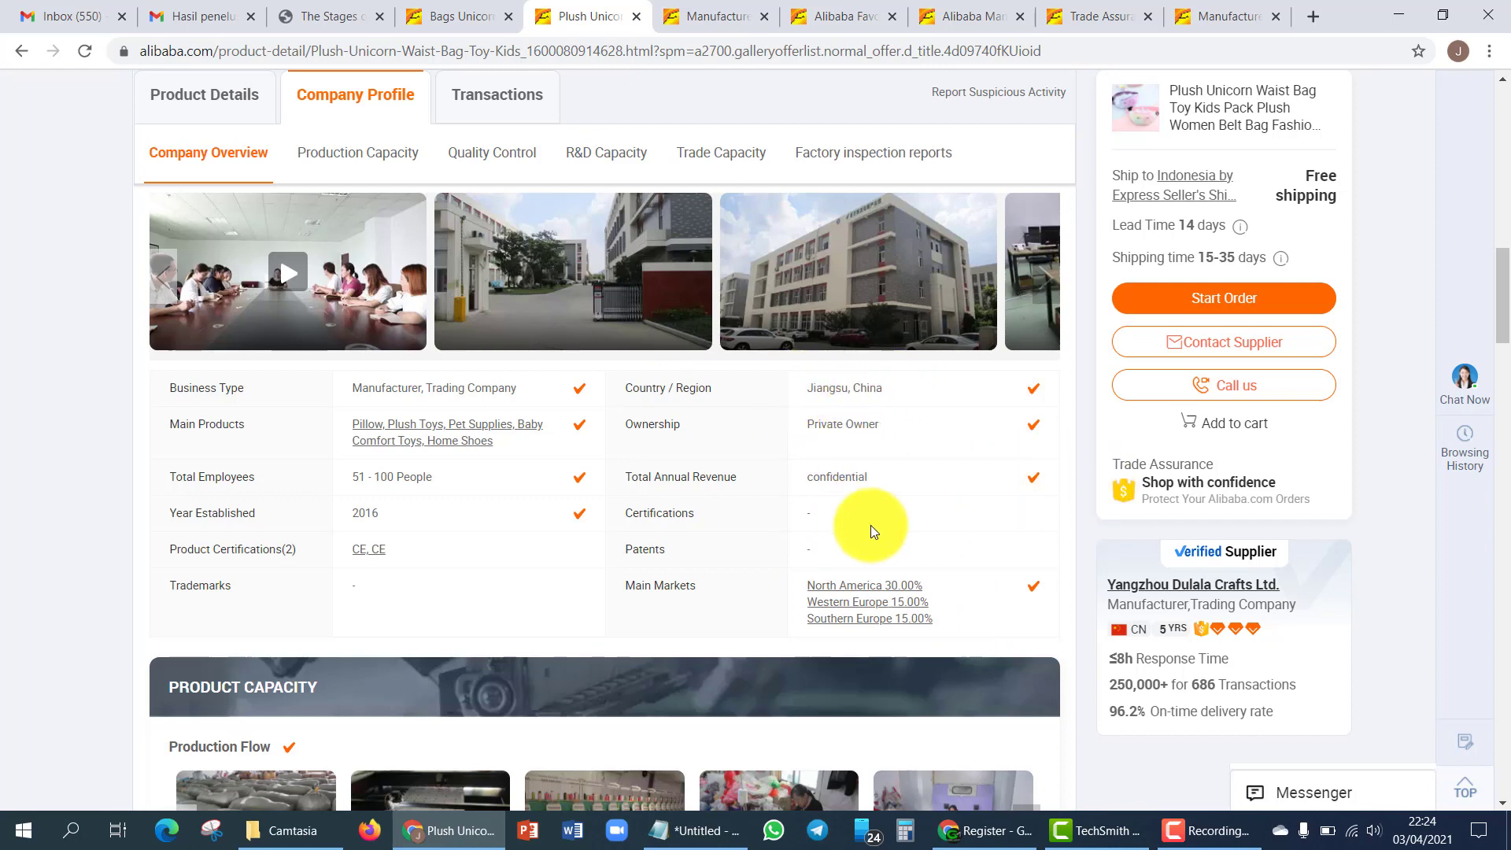
scroll(617, 531, "down", 10)
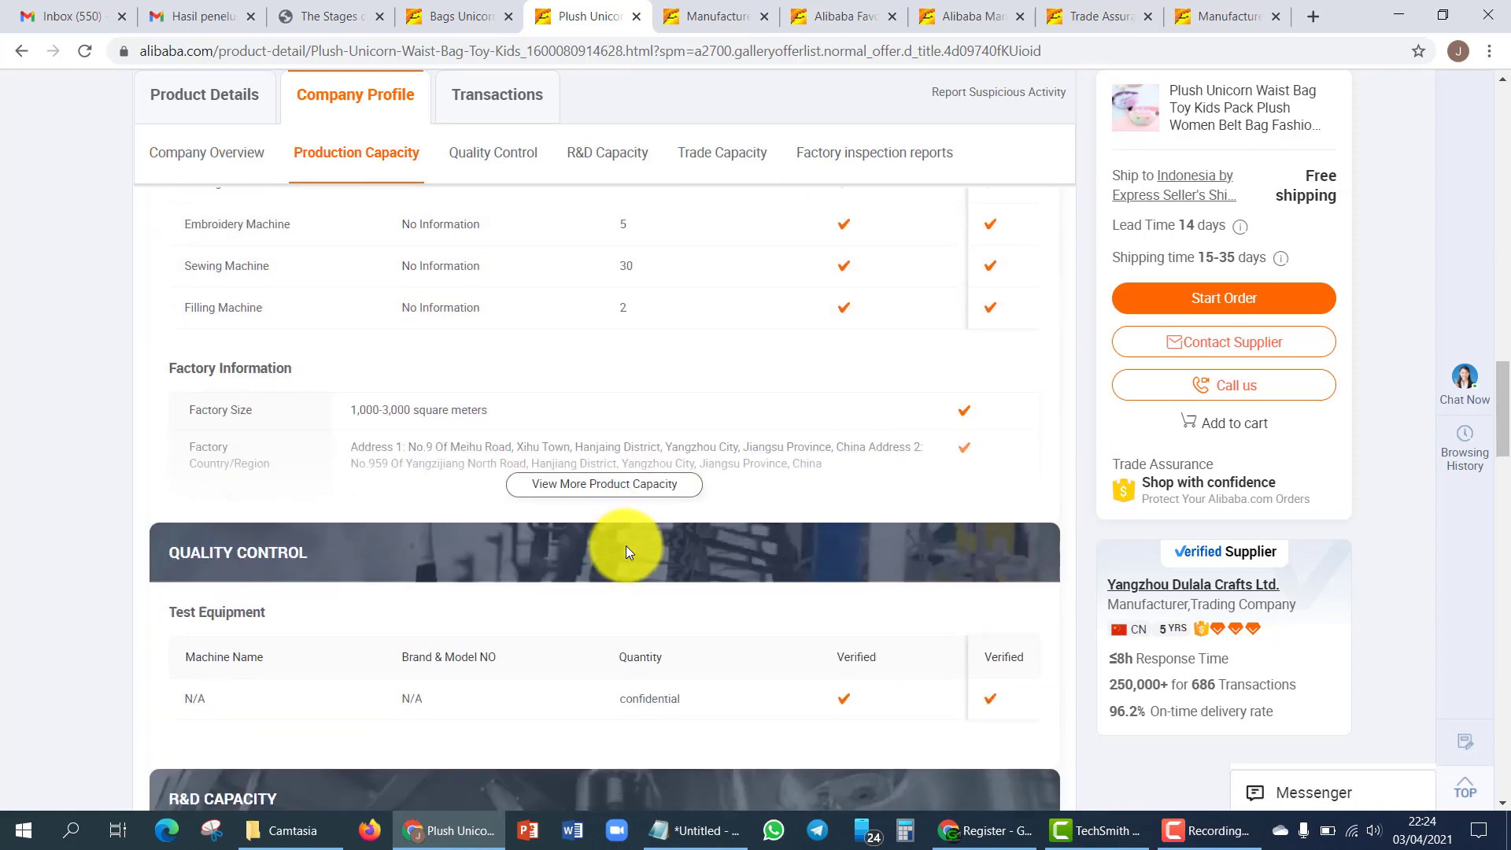
- Scroll through the supplier's R&D and Trade Capacity sections
scroll(626, 545, "up", 4)
scroll(650, 548, "down", 8)
scroll(610, 544, "up", 8)
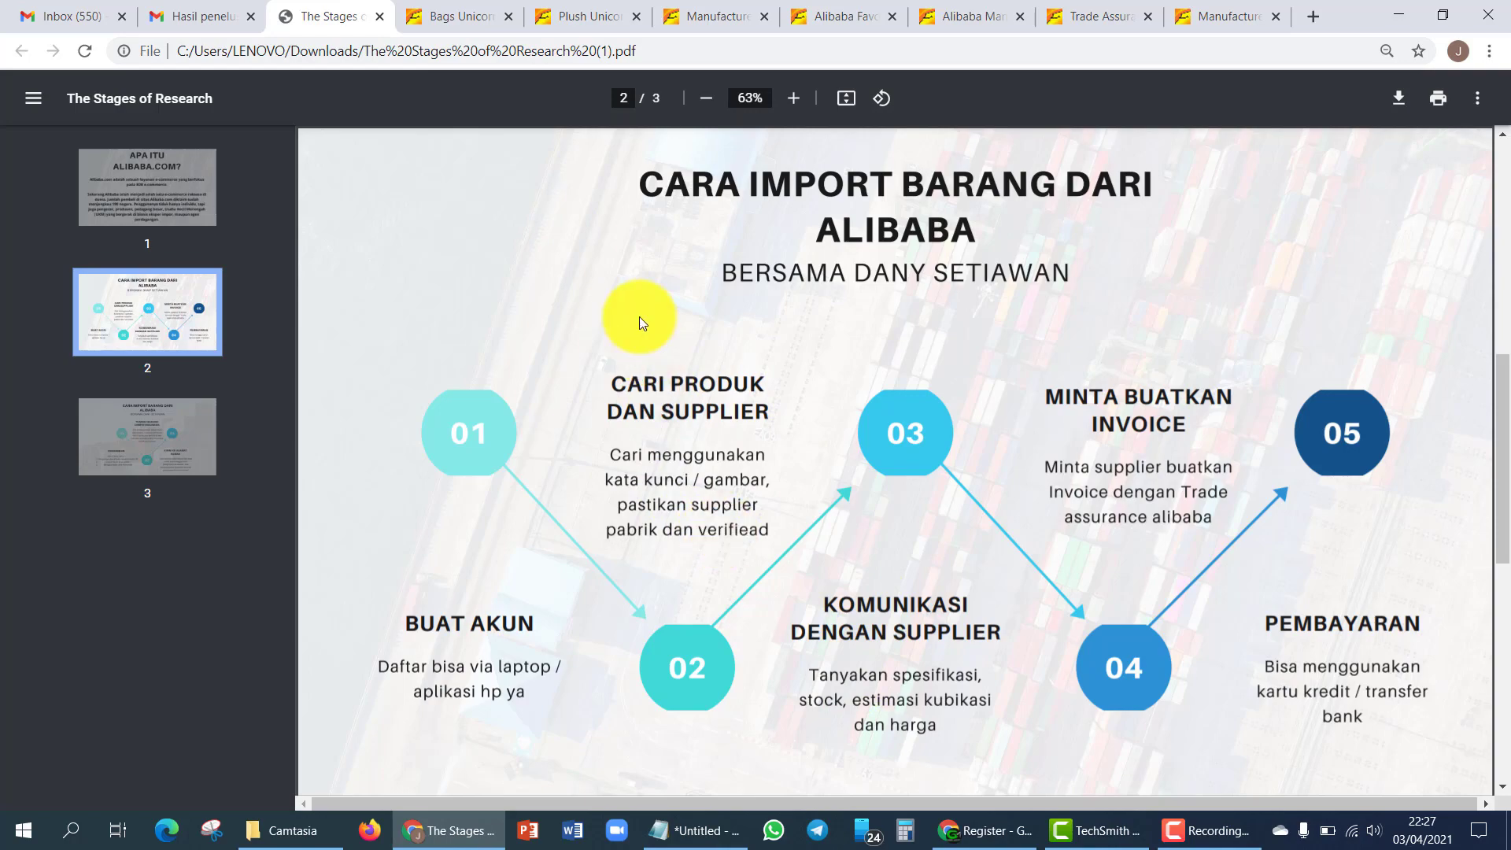
- Return to the Plush Unicorn waist bag product page and try Start Order
left_click(466, 14)
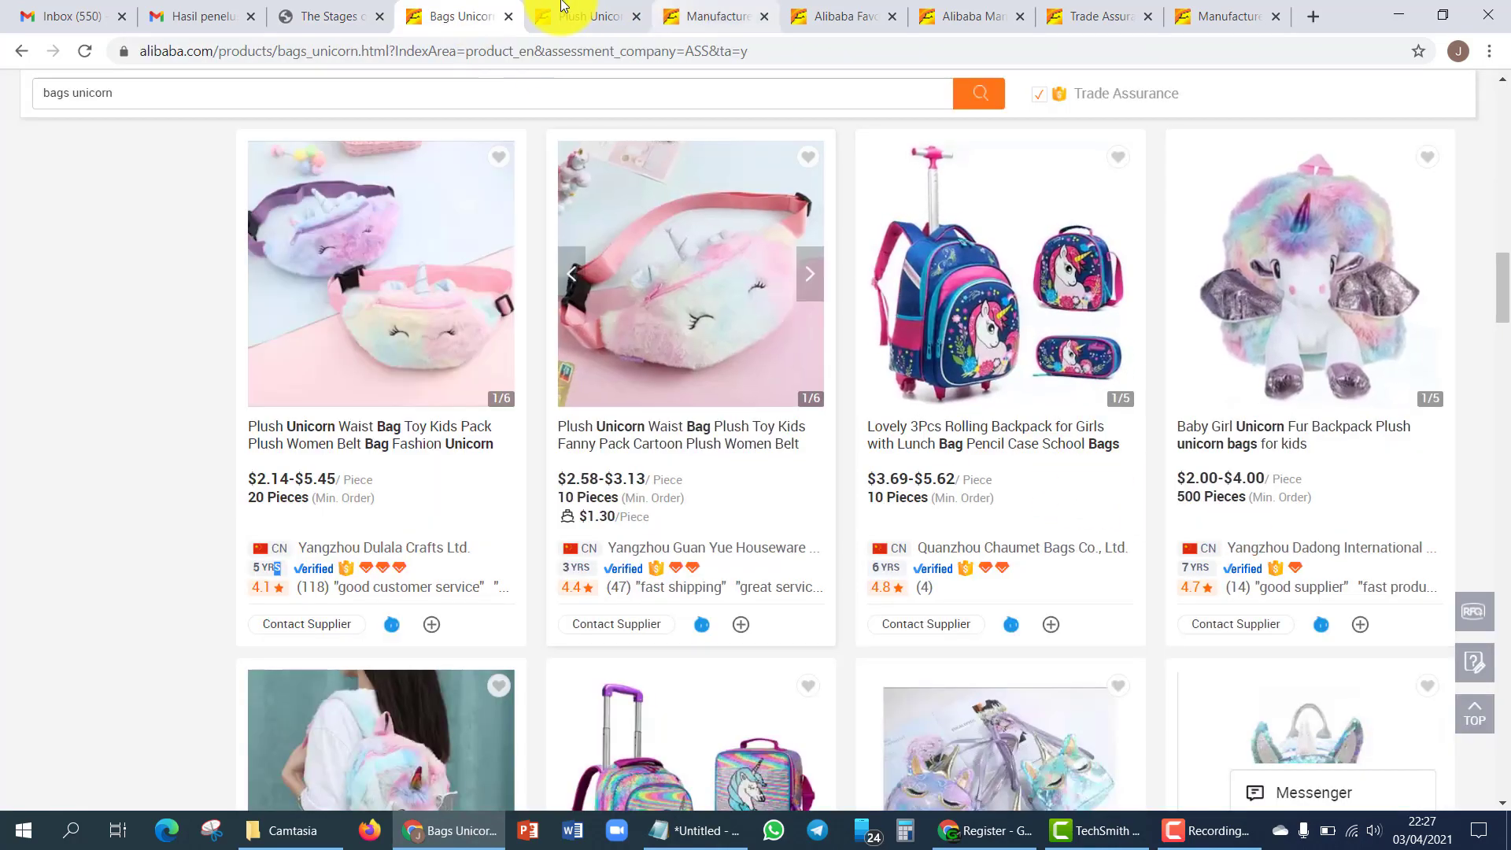
left_click(561, 7)
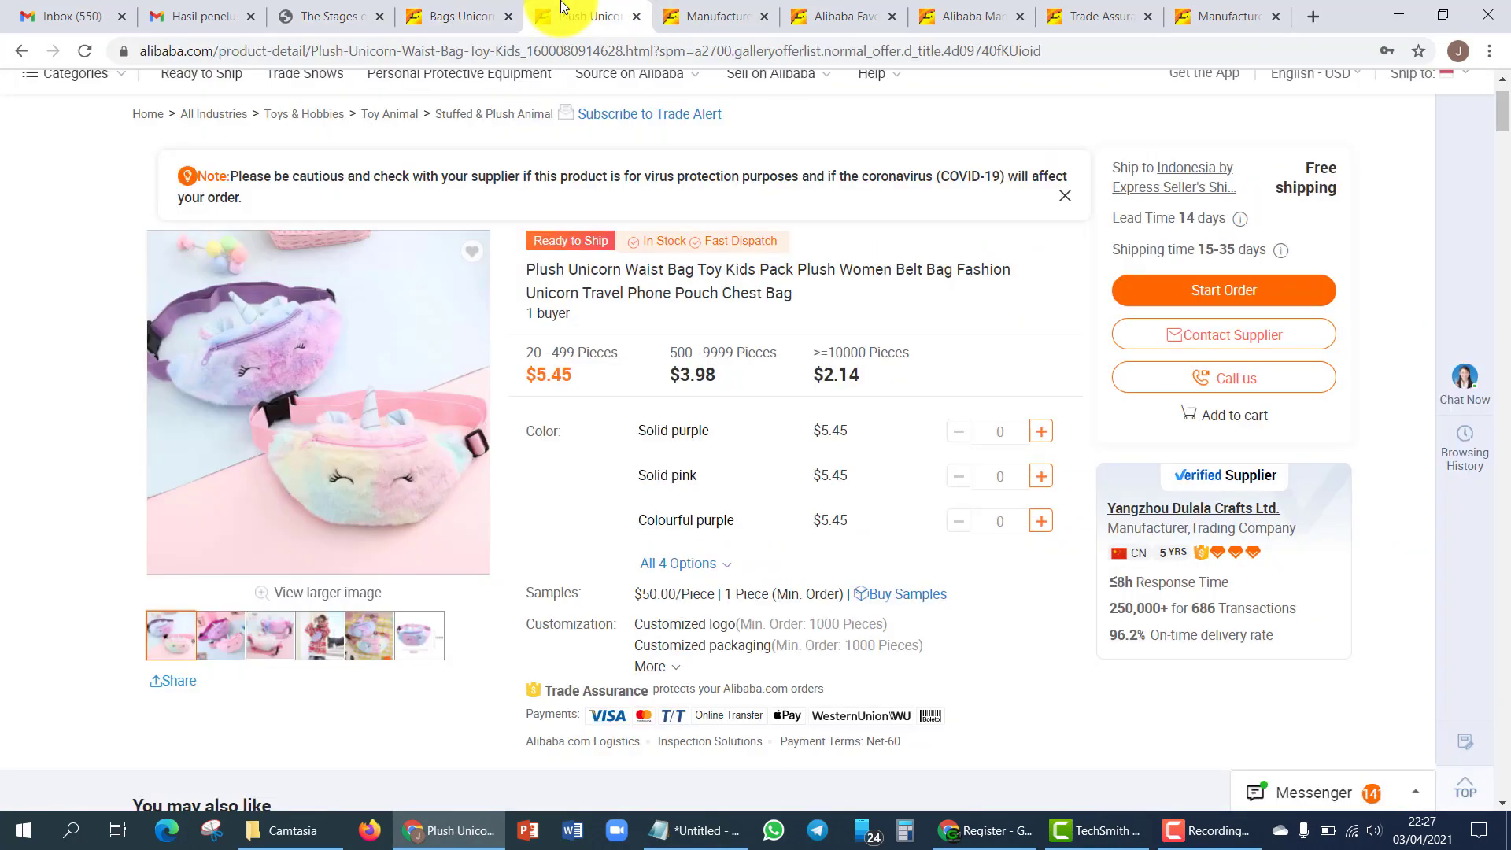
left_click(1256, 306)
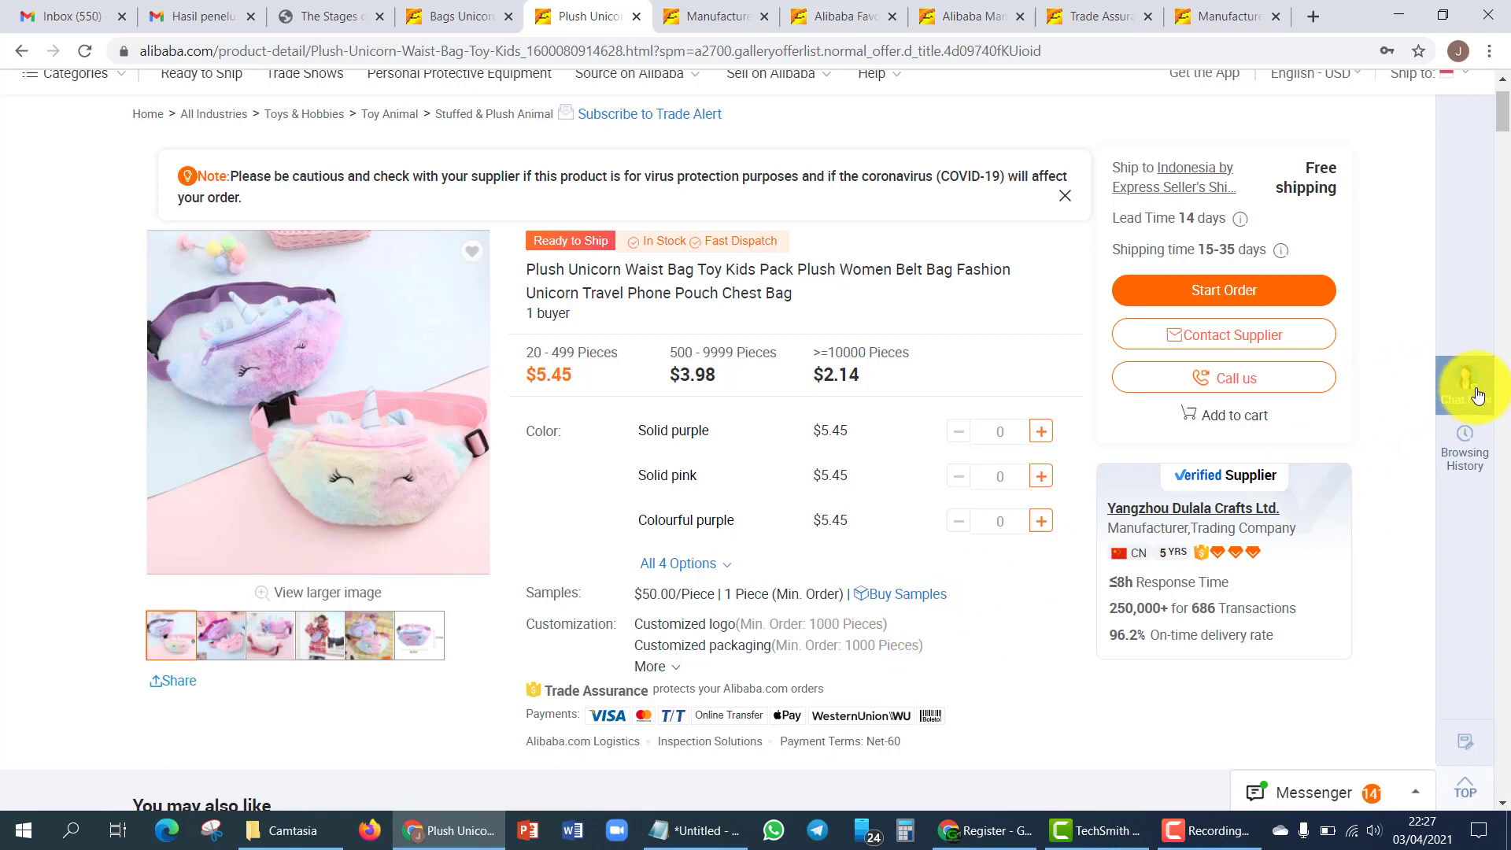
- Greet the supplier in chat with 'halo' and a self-introduction from Indonesia
left_click(1477, 395)
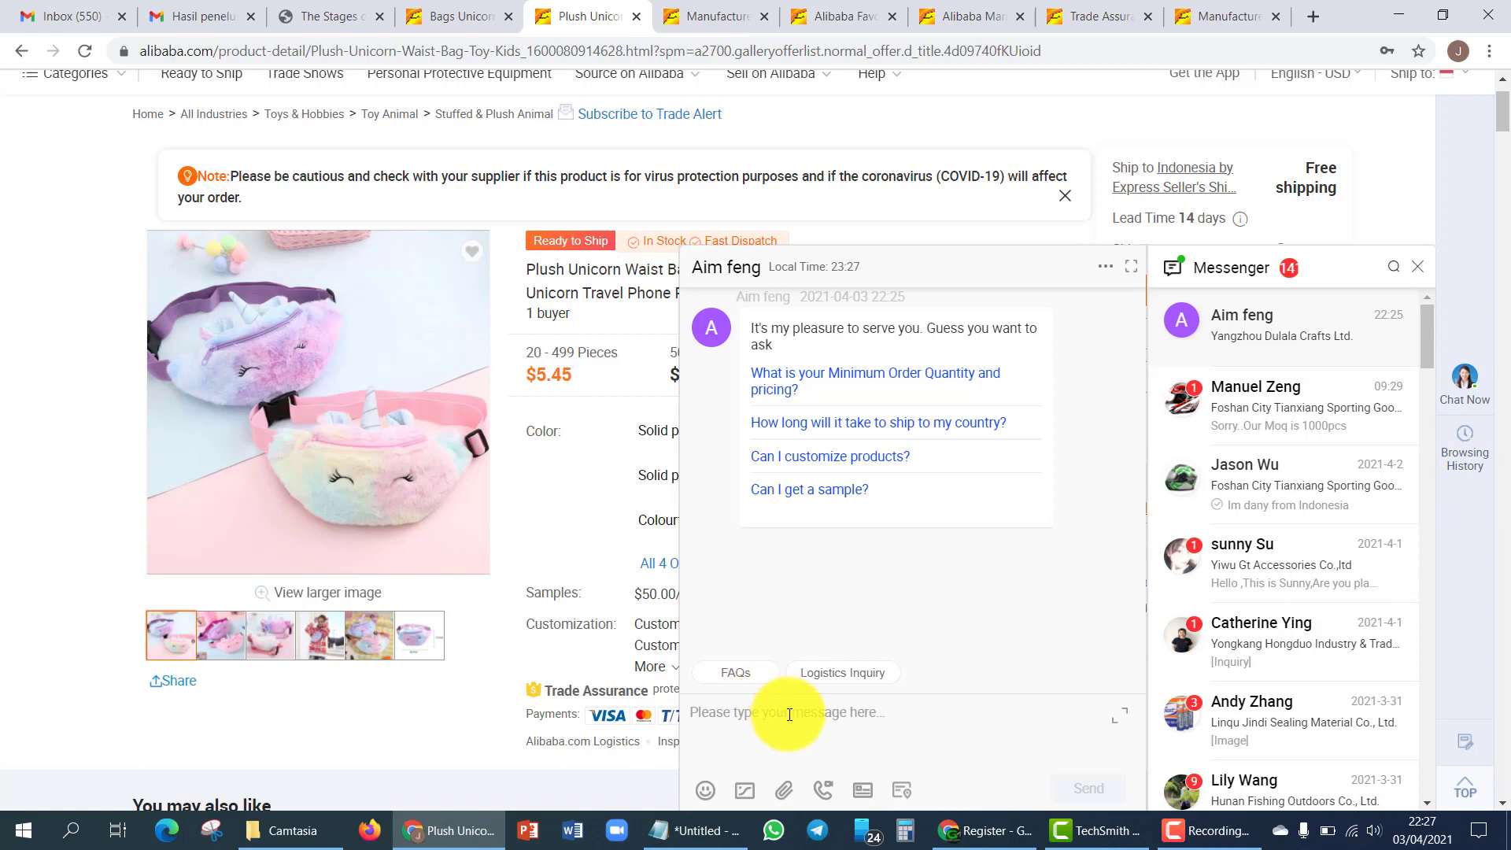
type("halo")
key("Return")
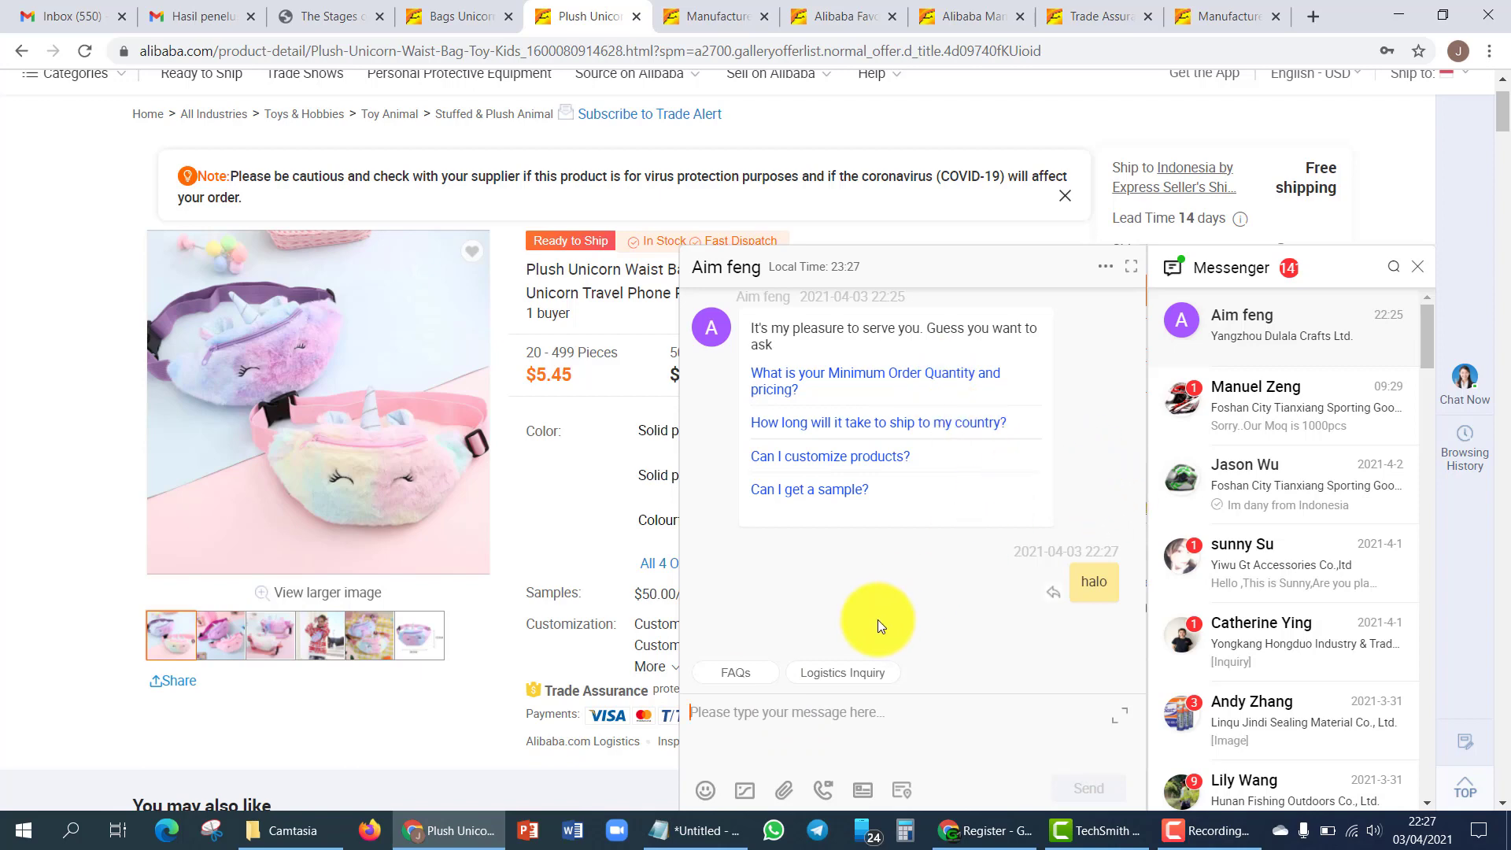
scroll(837, 722, "up", 2)
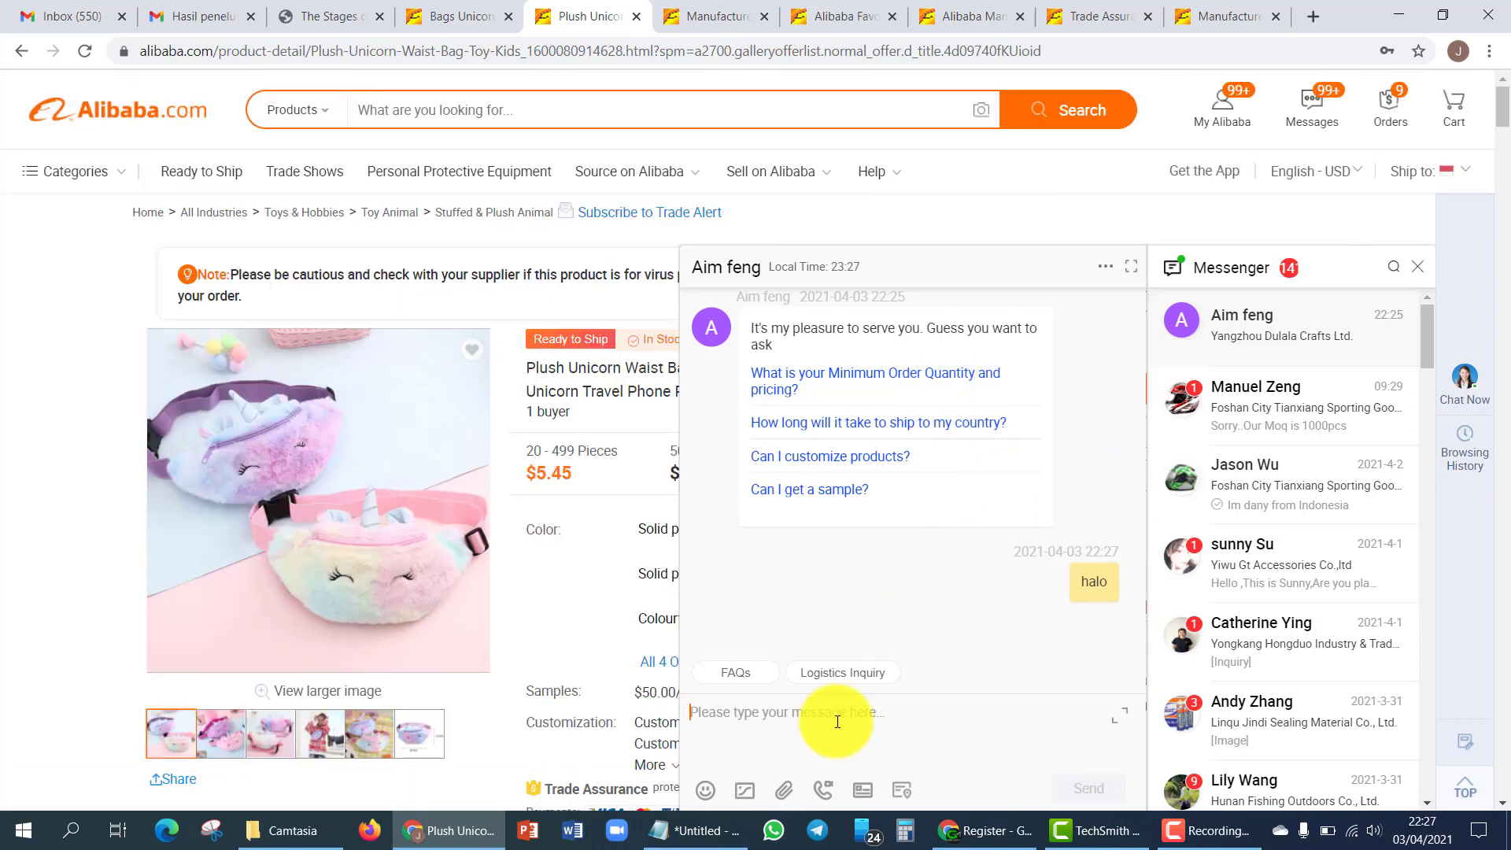
type("im")
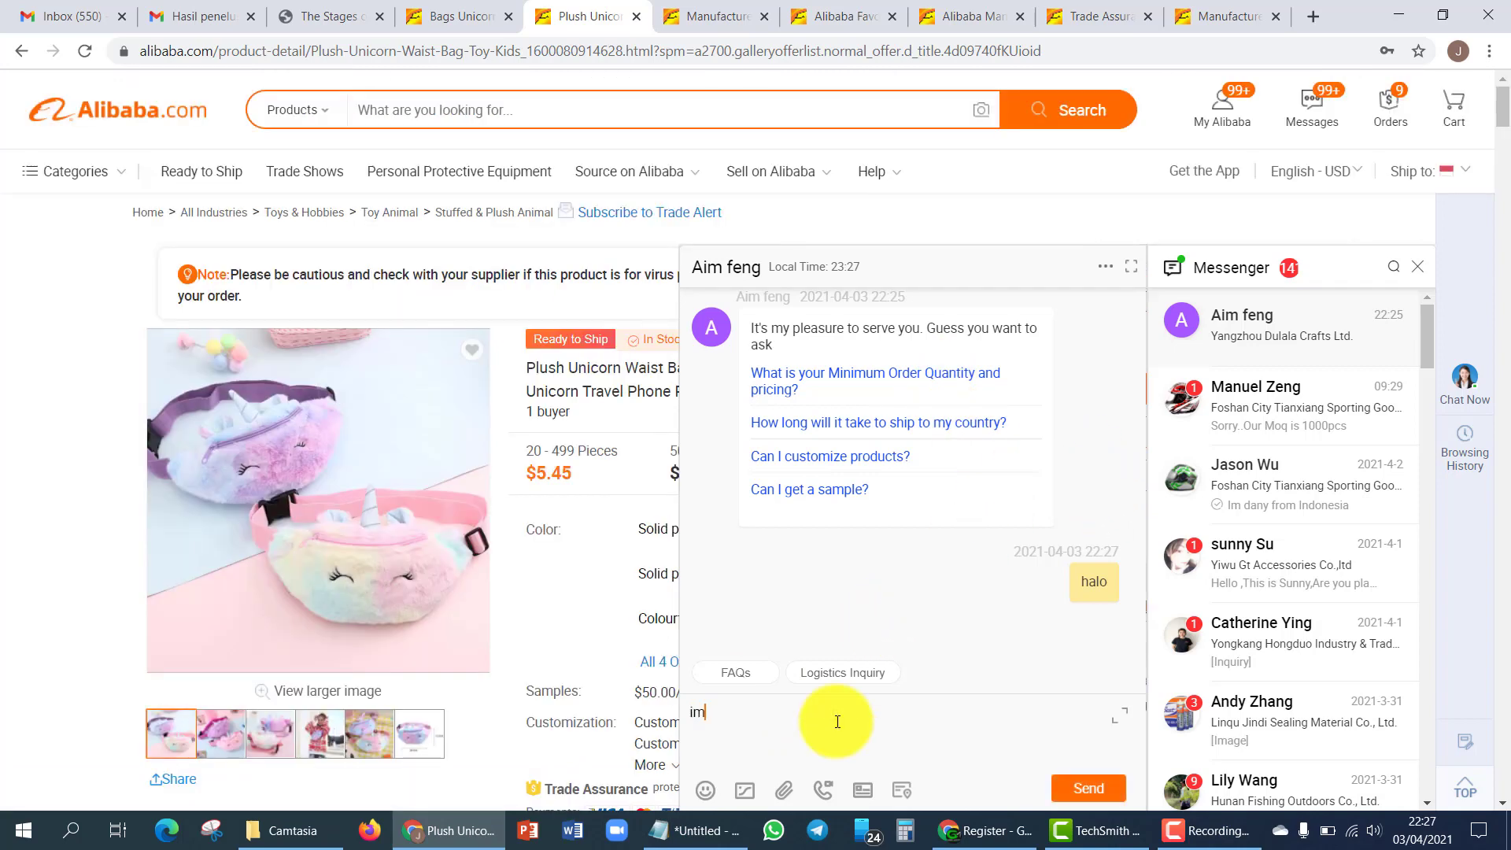
type(" dany from indonesia")
key("Return")
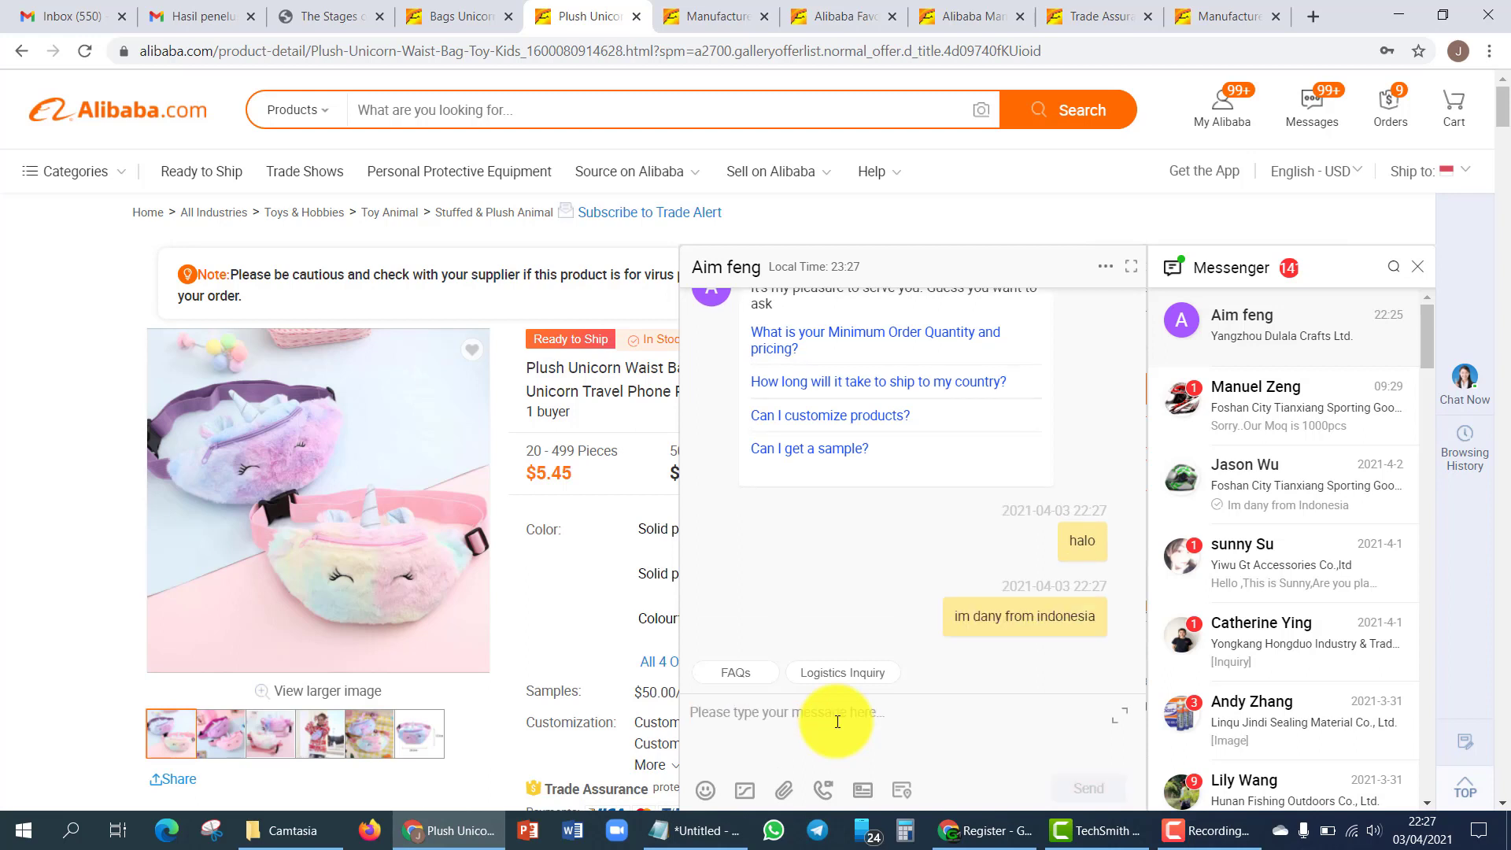
scroll(1058, 522, "up", 3)
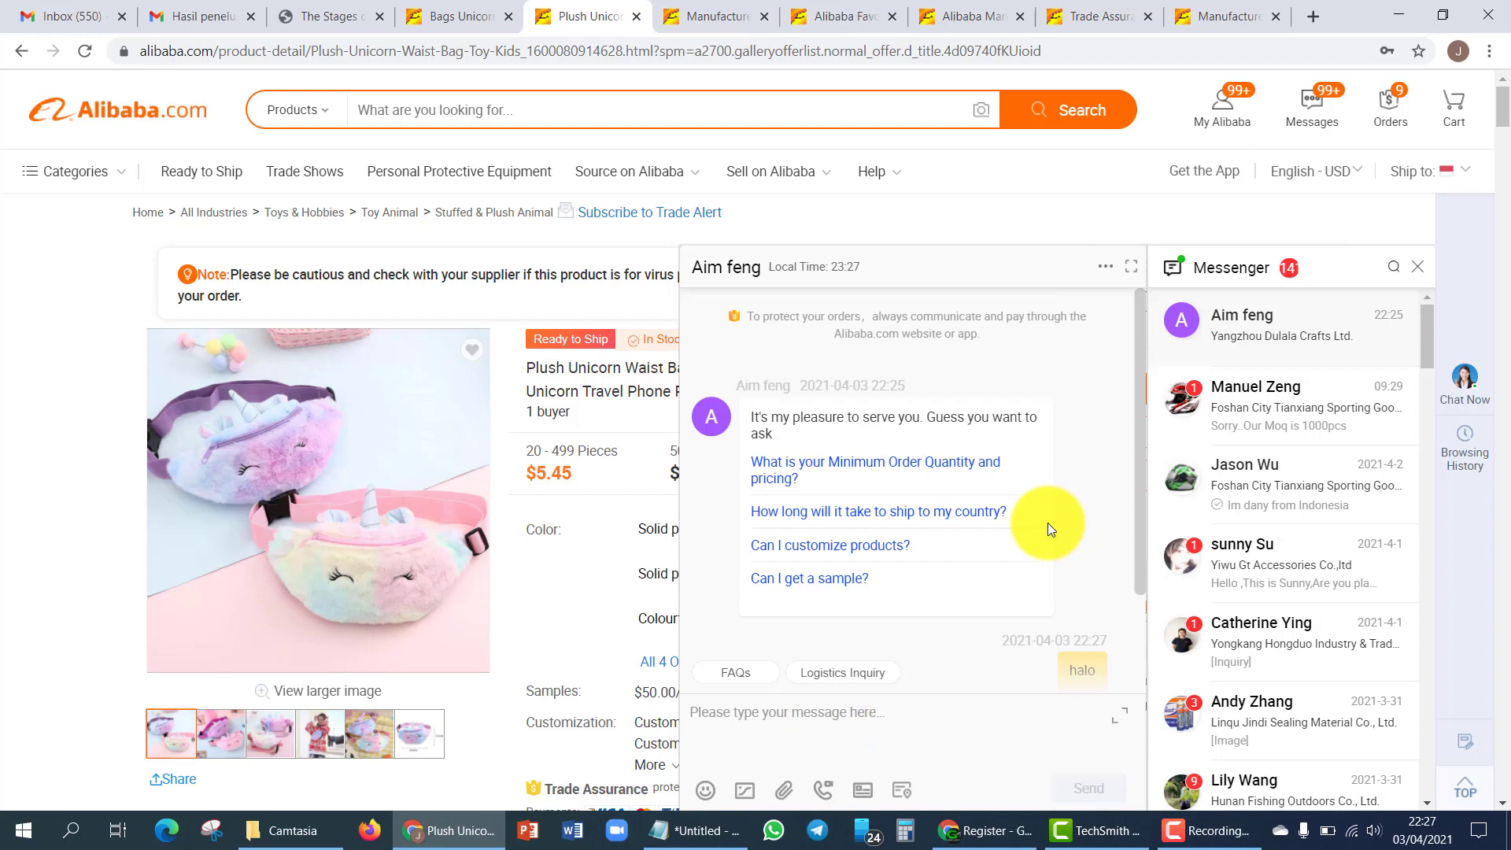
scroll(924, 535, "down", 3)
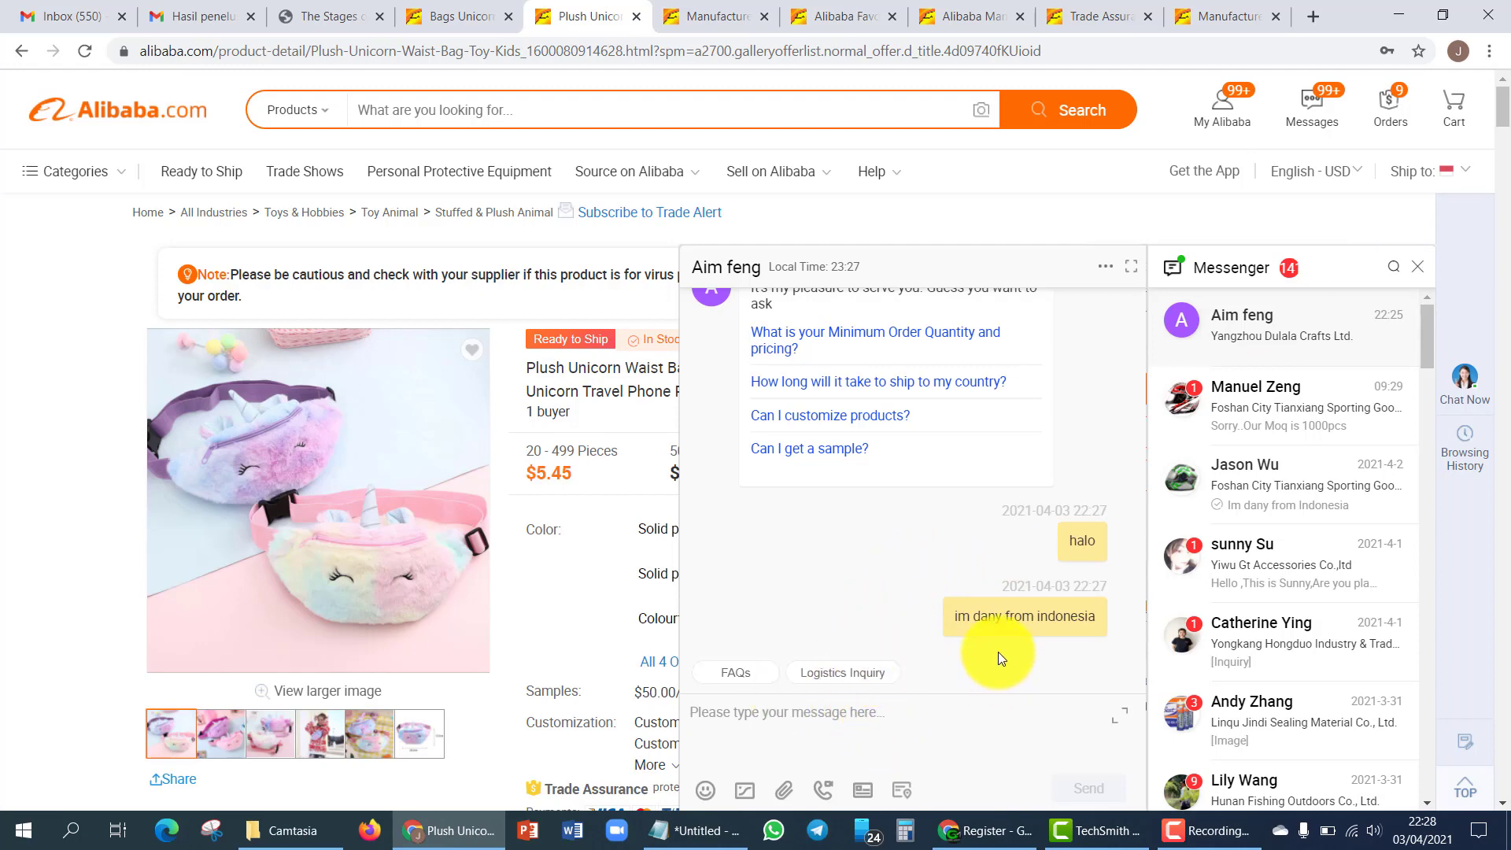
- Copy the waist bag page's URL and send it to the supplier in chat
left_click(1418, 267)
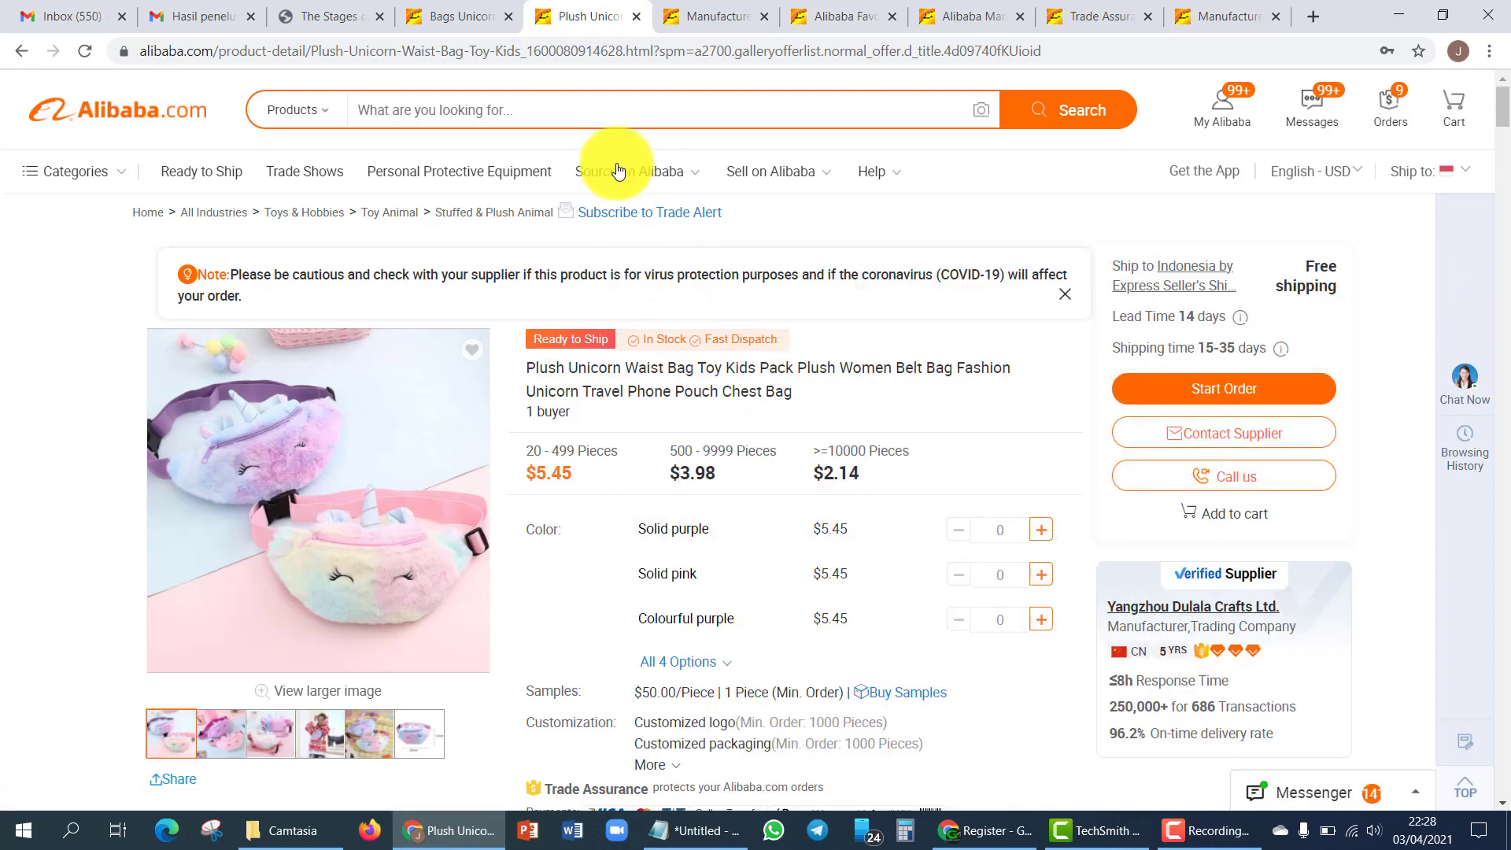
left_click(781, 55)
key("ctrl+c")
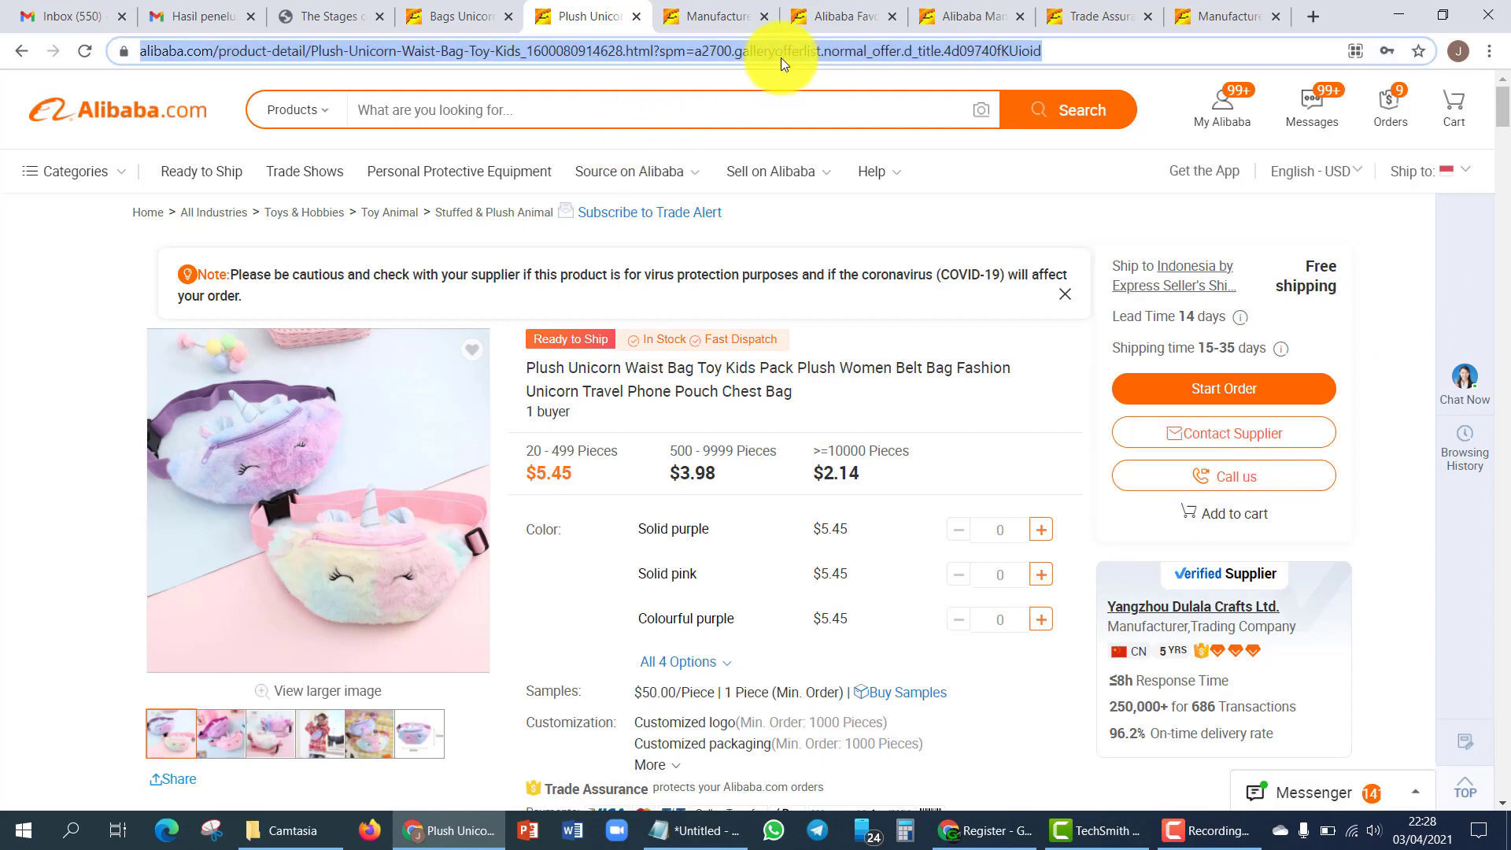
left_click(1466, 381)
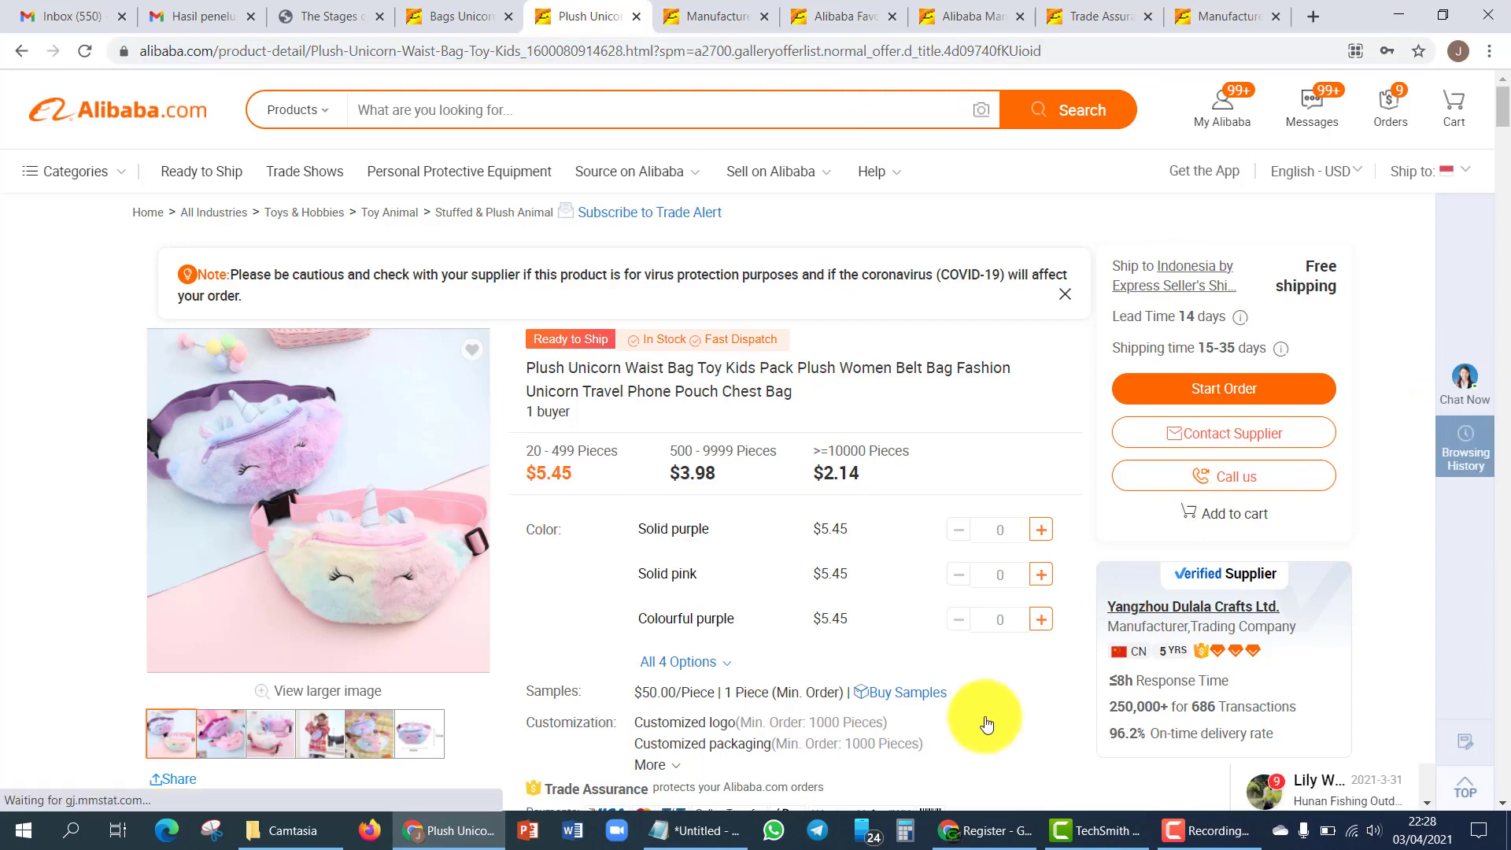
left_click(894, 723)
key("ctrl+v")
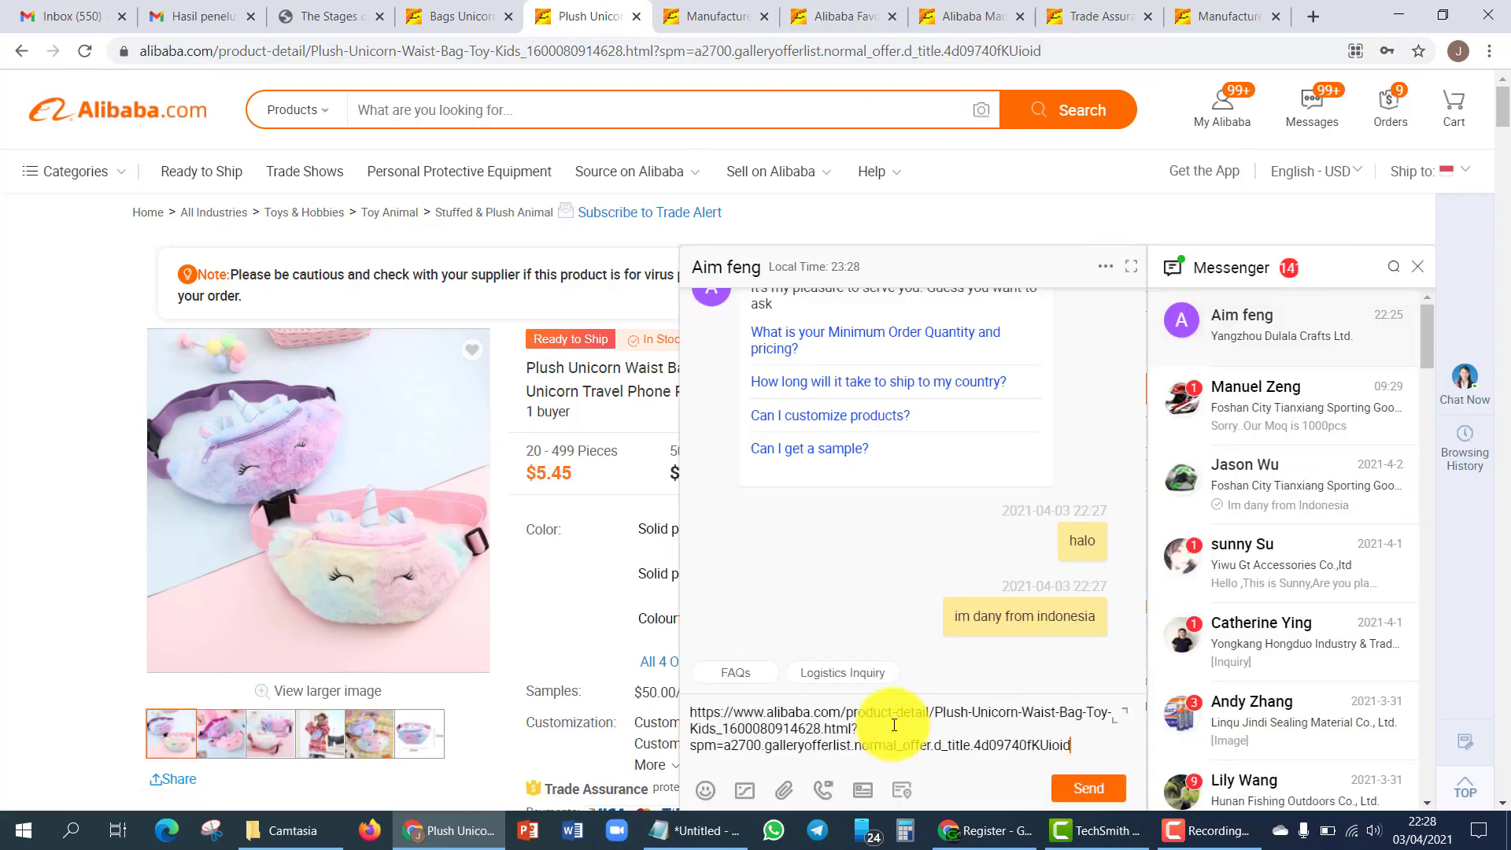
key("Return")
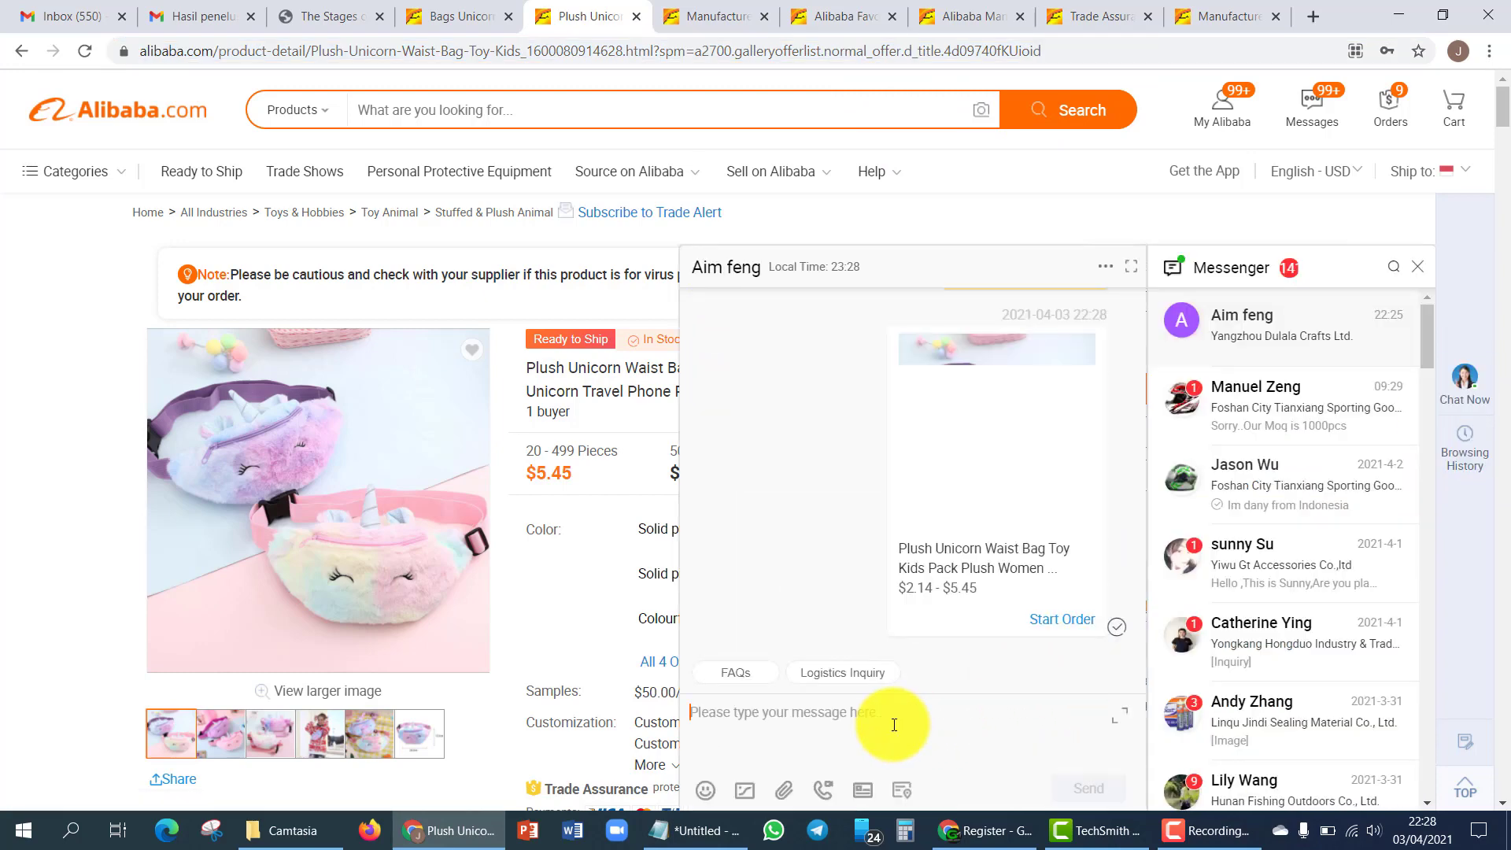
scroll(867, 569, "up", 3)
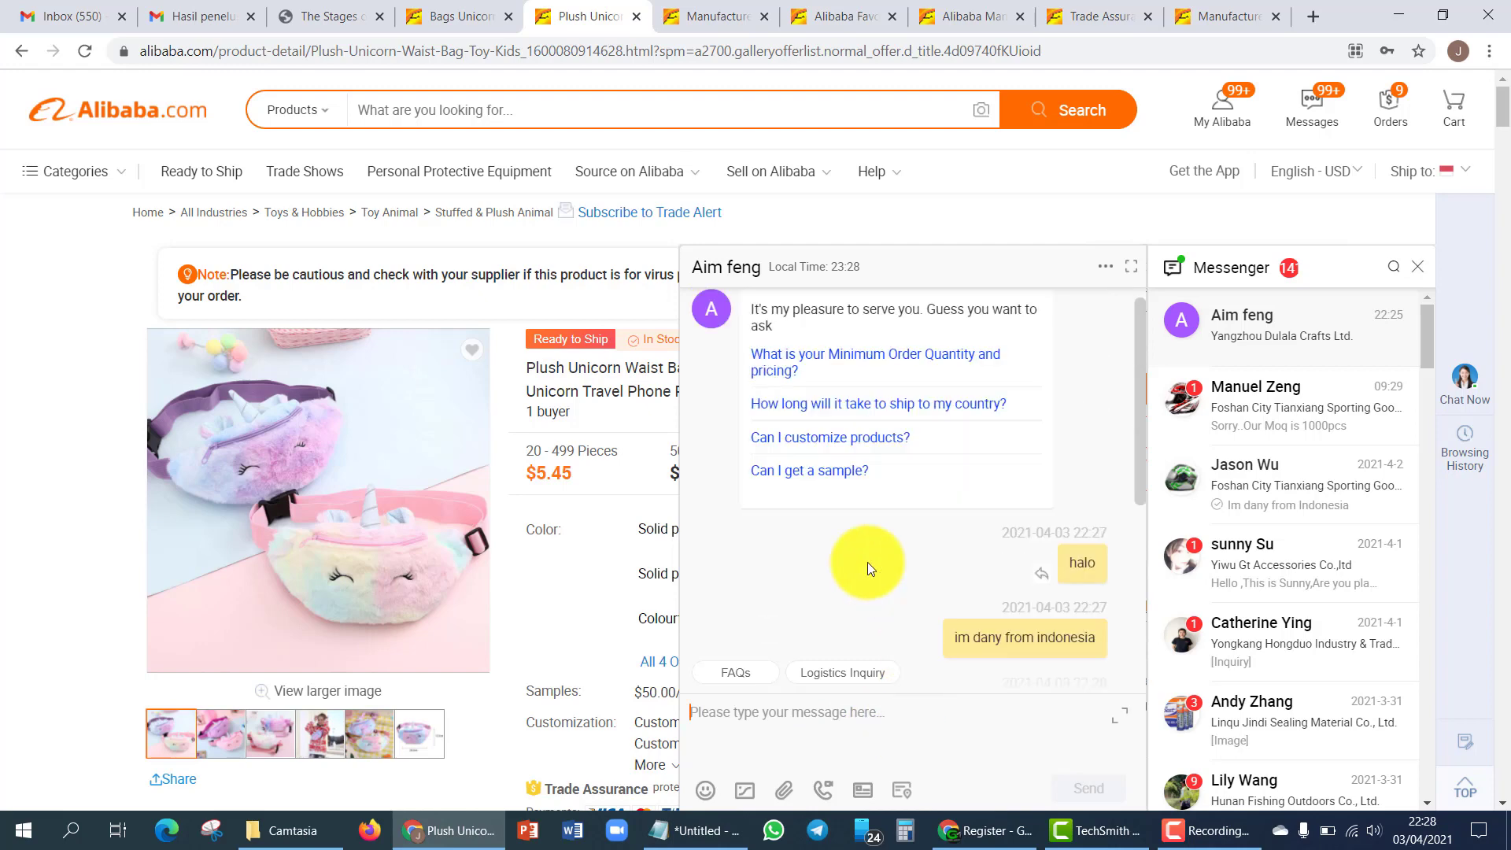
scroll(868, 568, "down", 3)
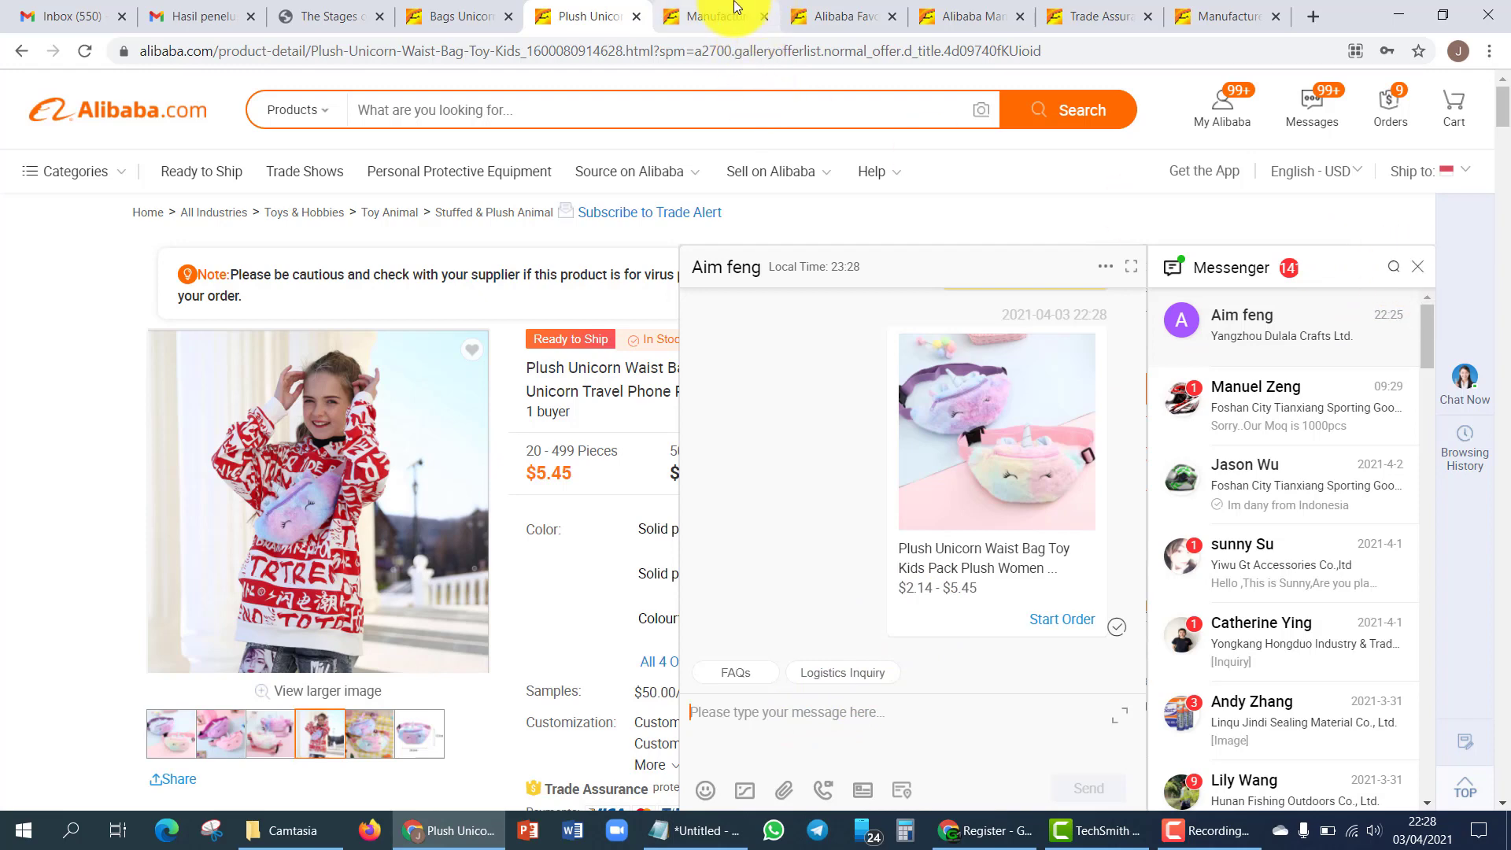
- Switch to the Trade Assurance order list and scroll through the supplier chat
left_click(708, 16)
left_click(555, 12)
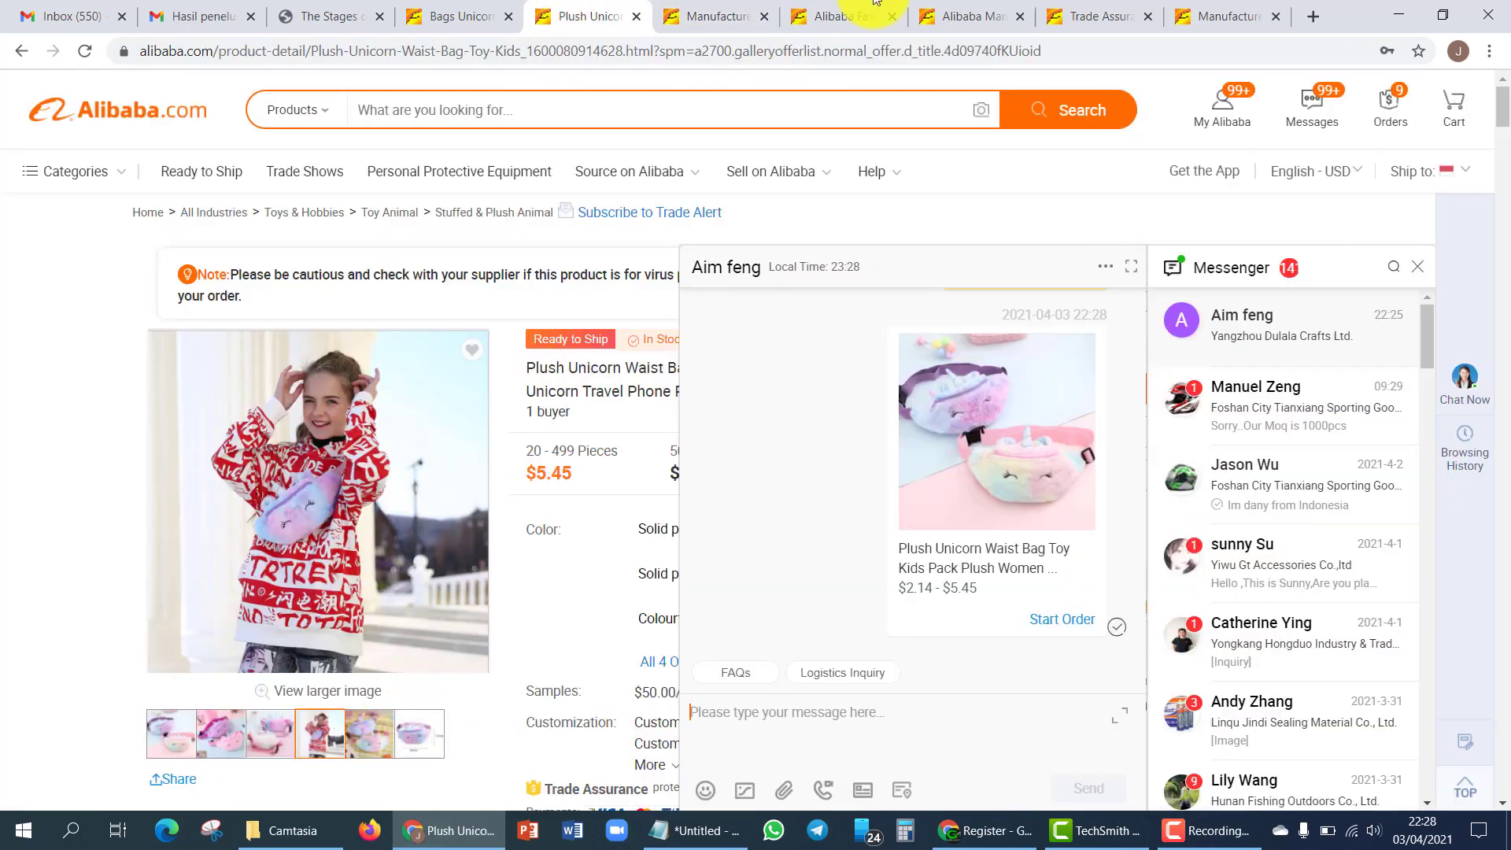
left_click(840, 14)
left_click(1096, 16)
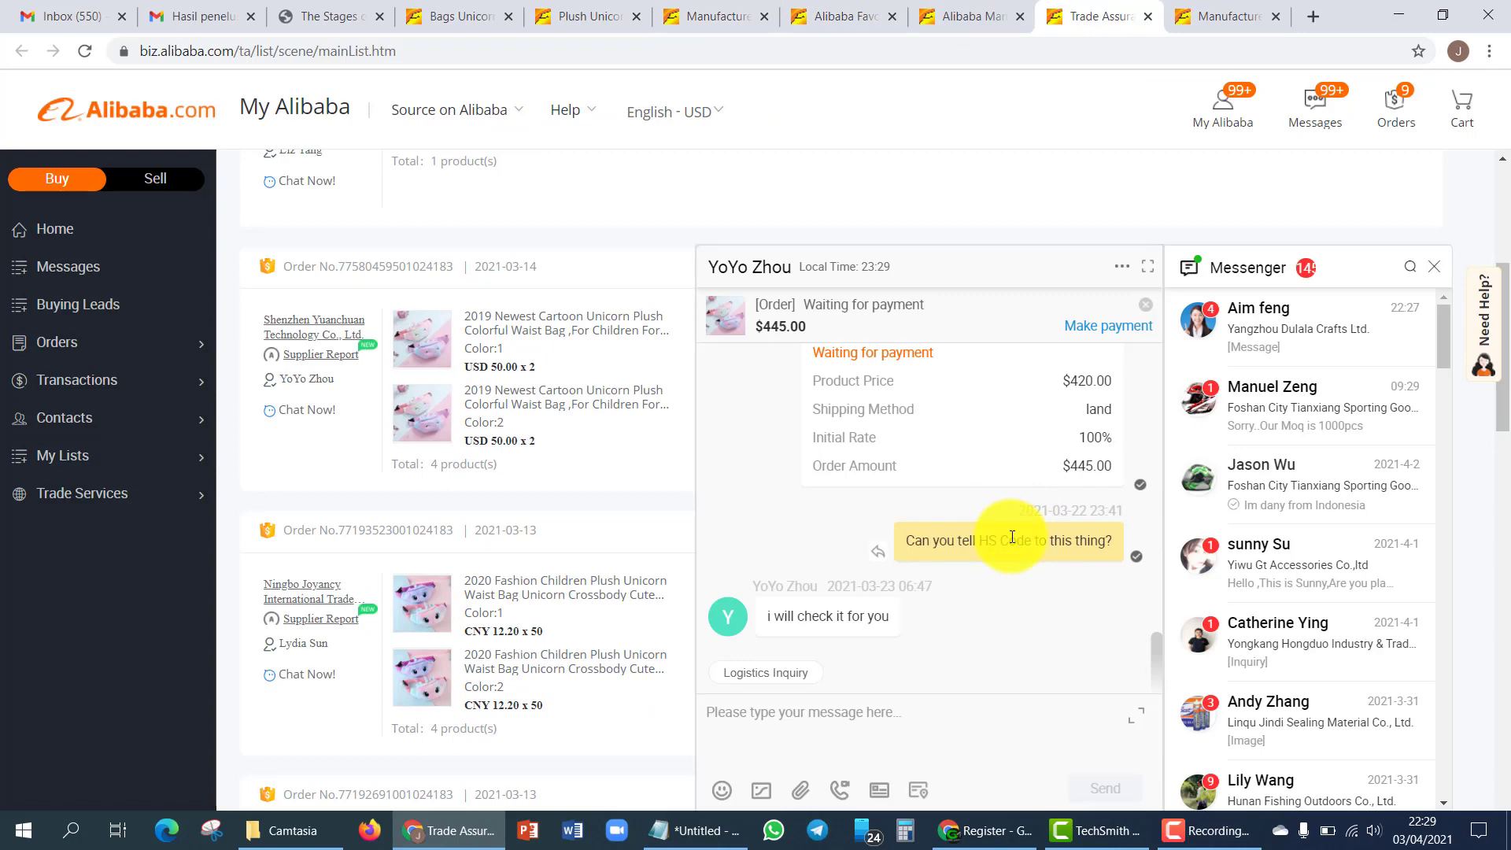
scroll(1015, 520, "up", 10)
scroll(1002, 498, "up", 5)
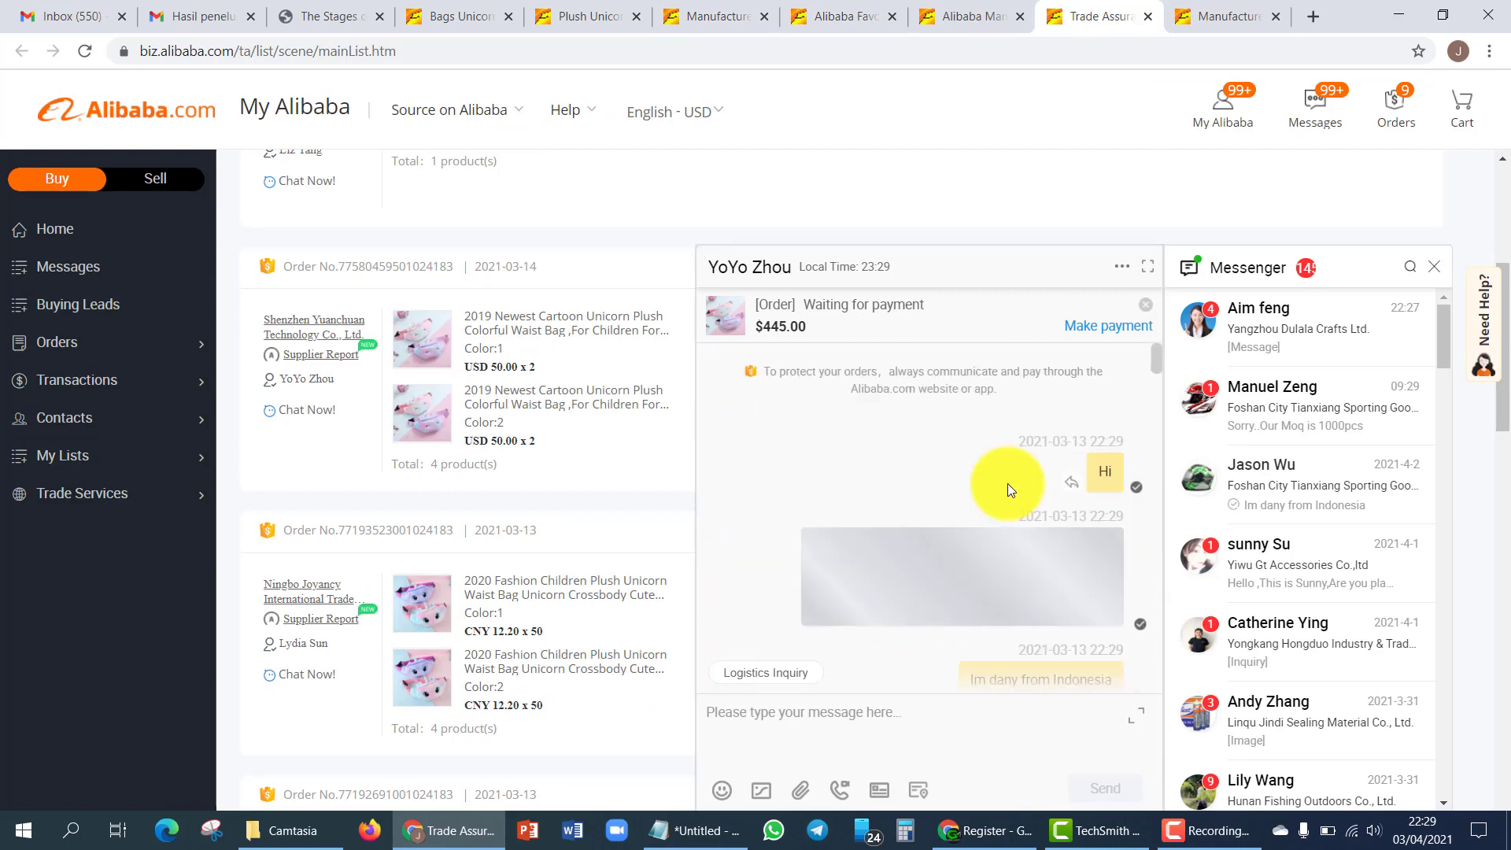
scroll(997, 474, "down", 5)
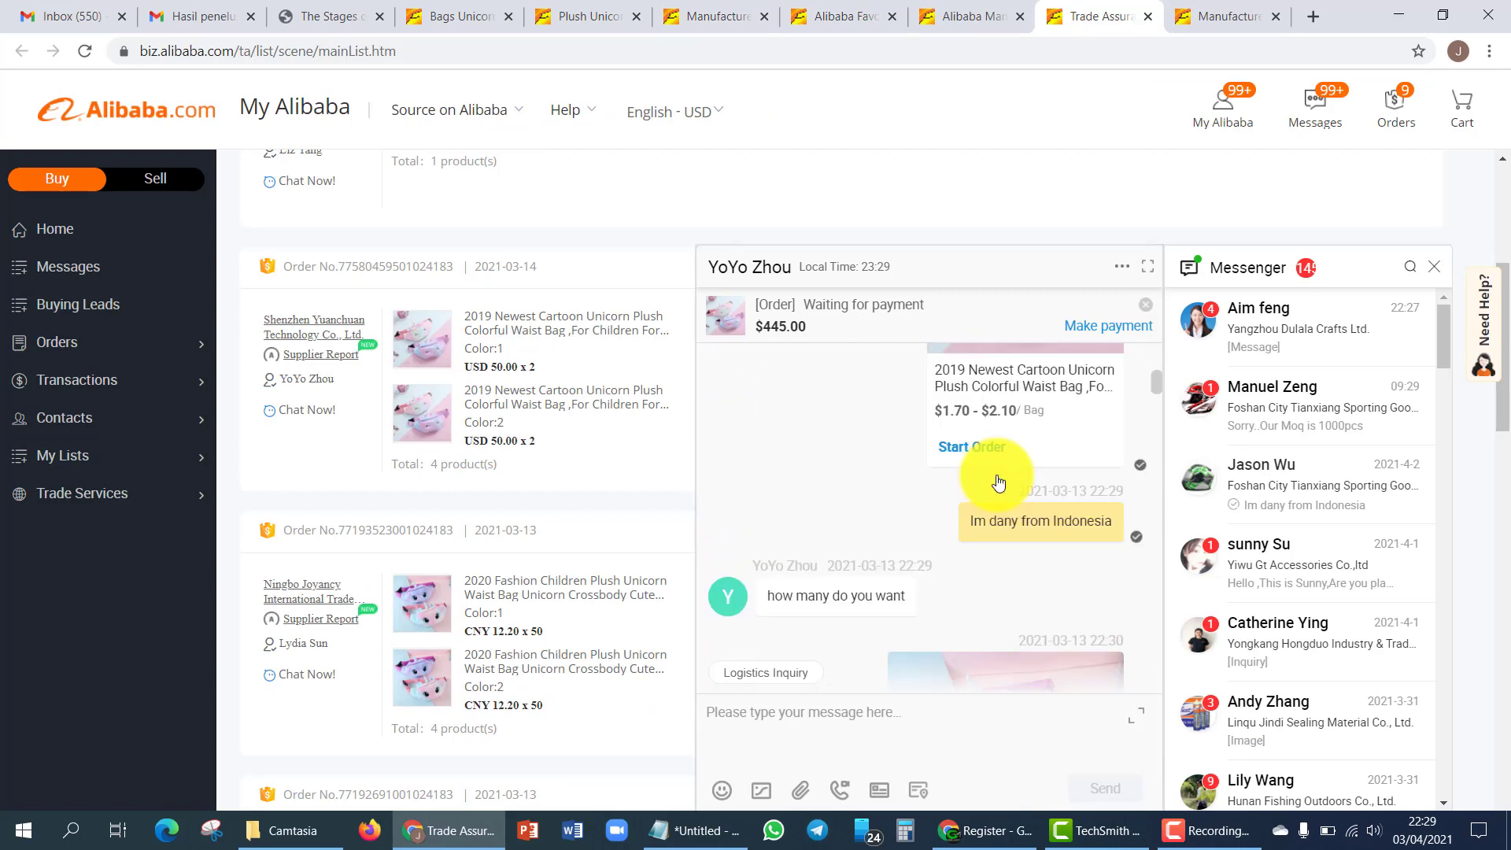
scroll(962, 466, "down", 5)
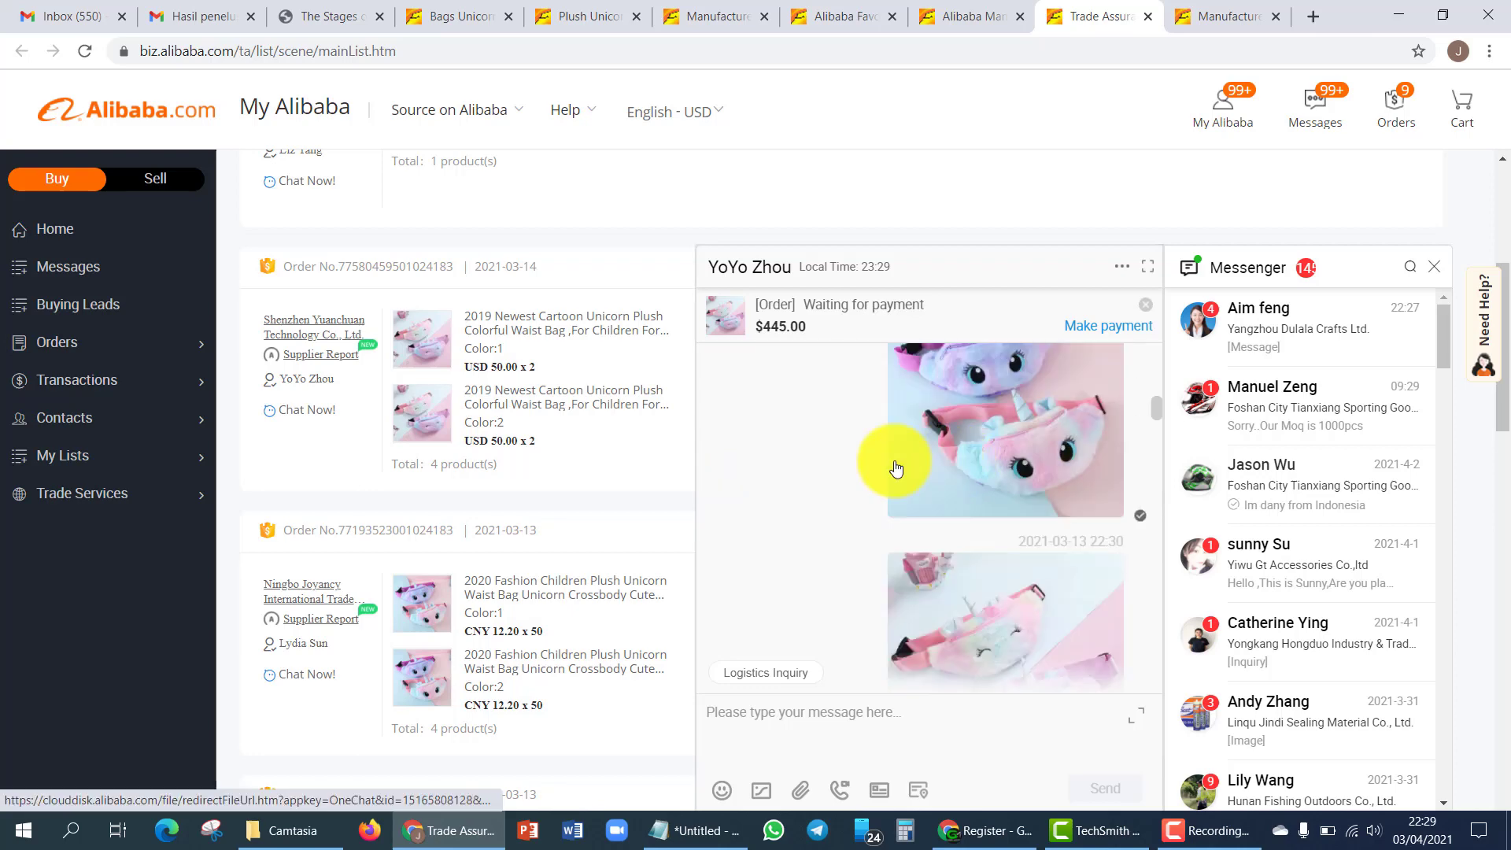
scroll(996, 480, "down", 4)
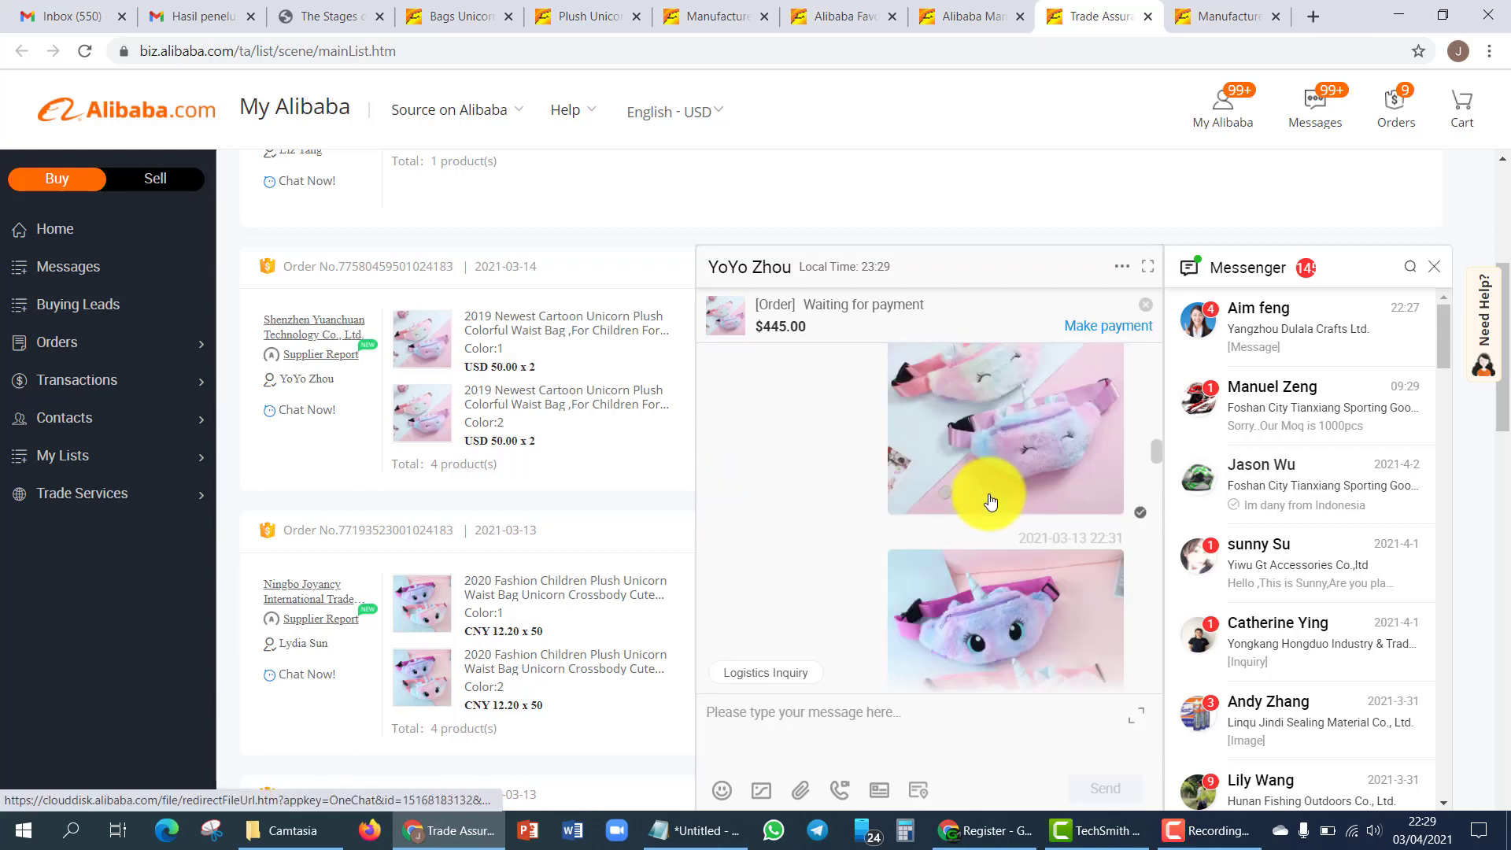
scroll(991, 500, "down", 3)
scroll(991, 502, "down", 5)
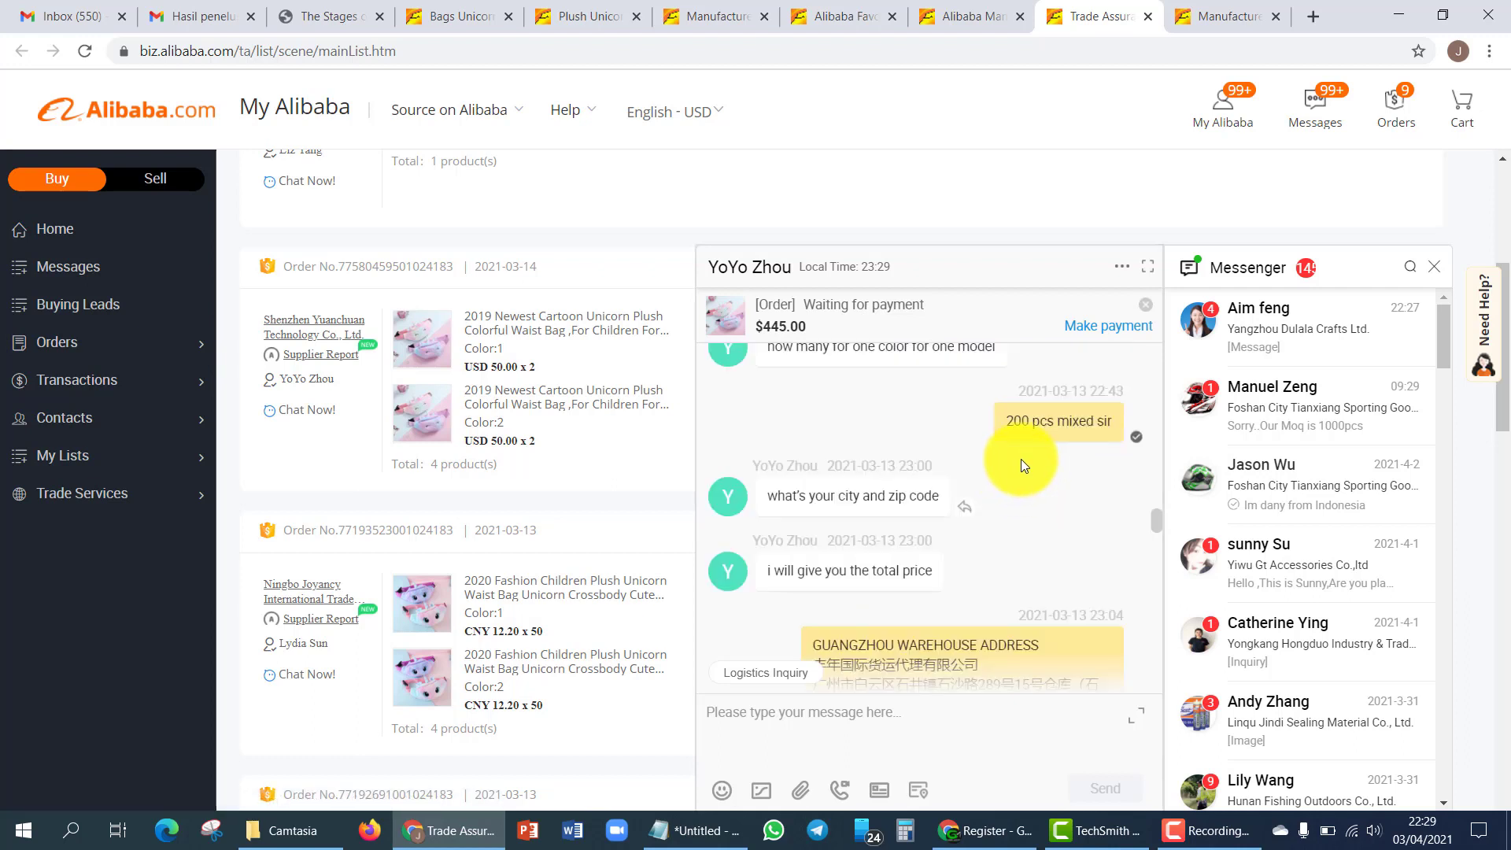
- Highlight the '200 pcs mixed' message and read through the rest of the chat history
left_click_drag(1001, 422, 1099, 482)
left_click(1099, 481)
scroll(981, 488, "down", 3)
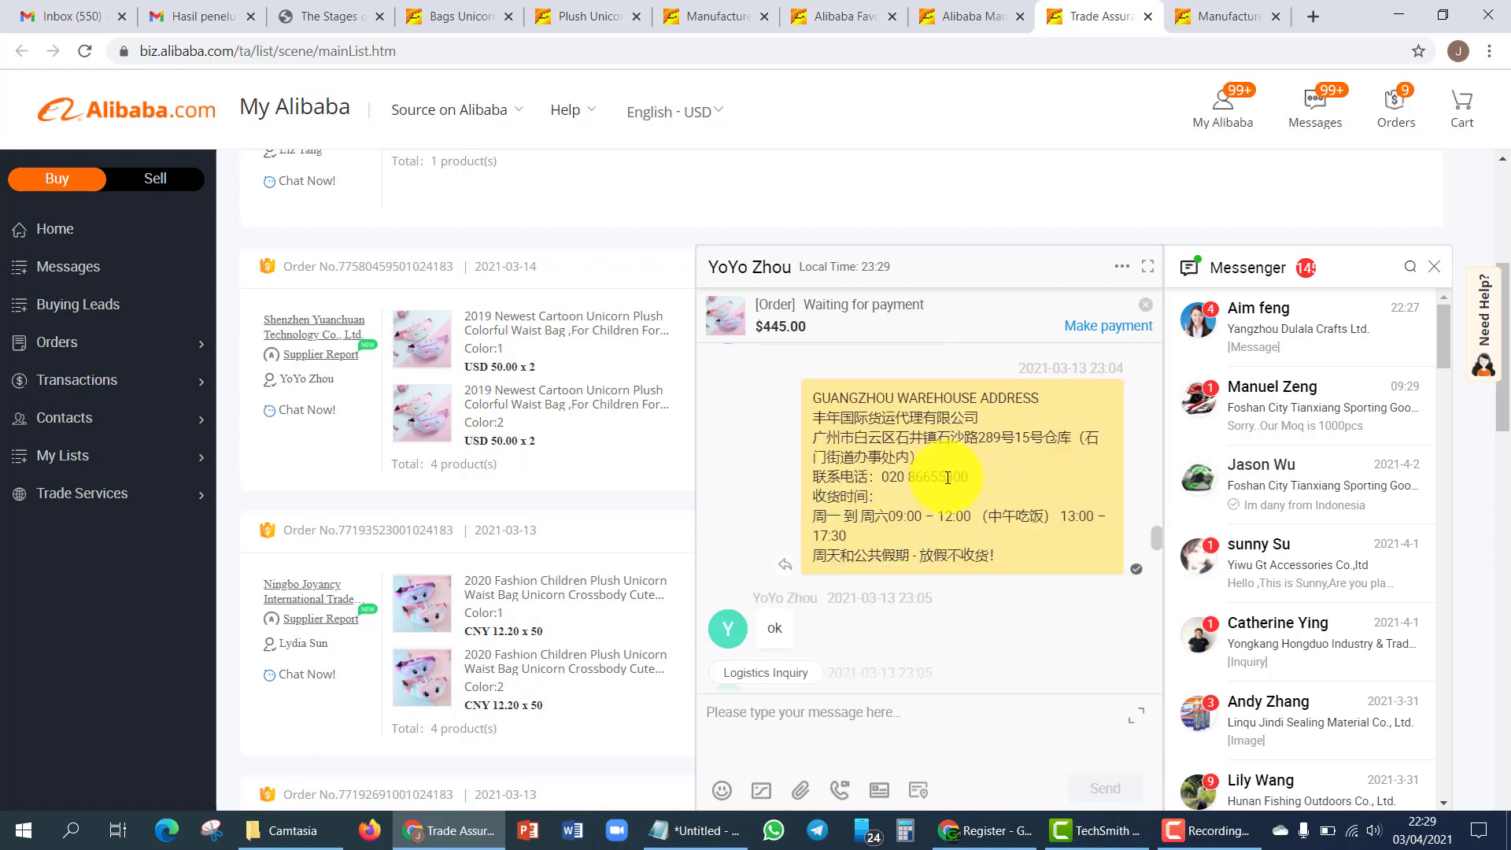
scroll(948, 477, "down", 3)
scroll(943, 477, "up", 2)
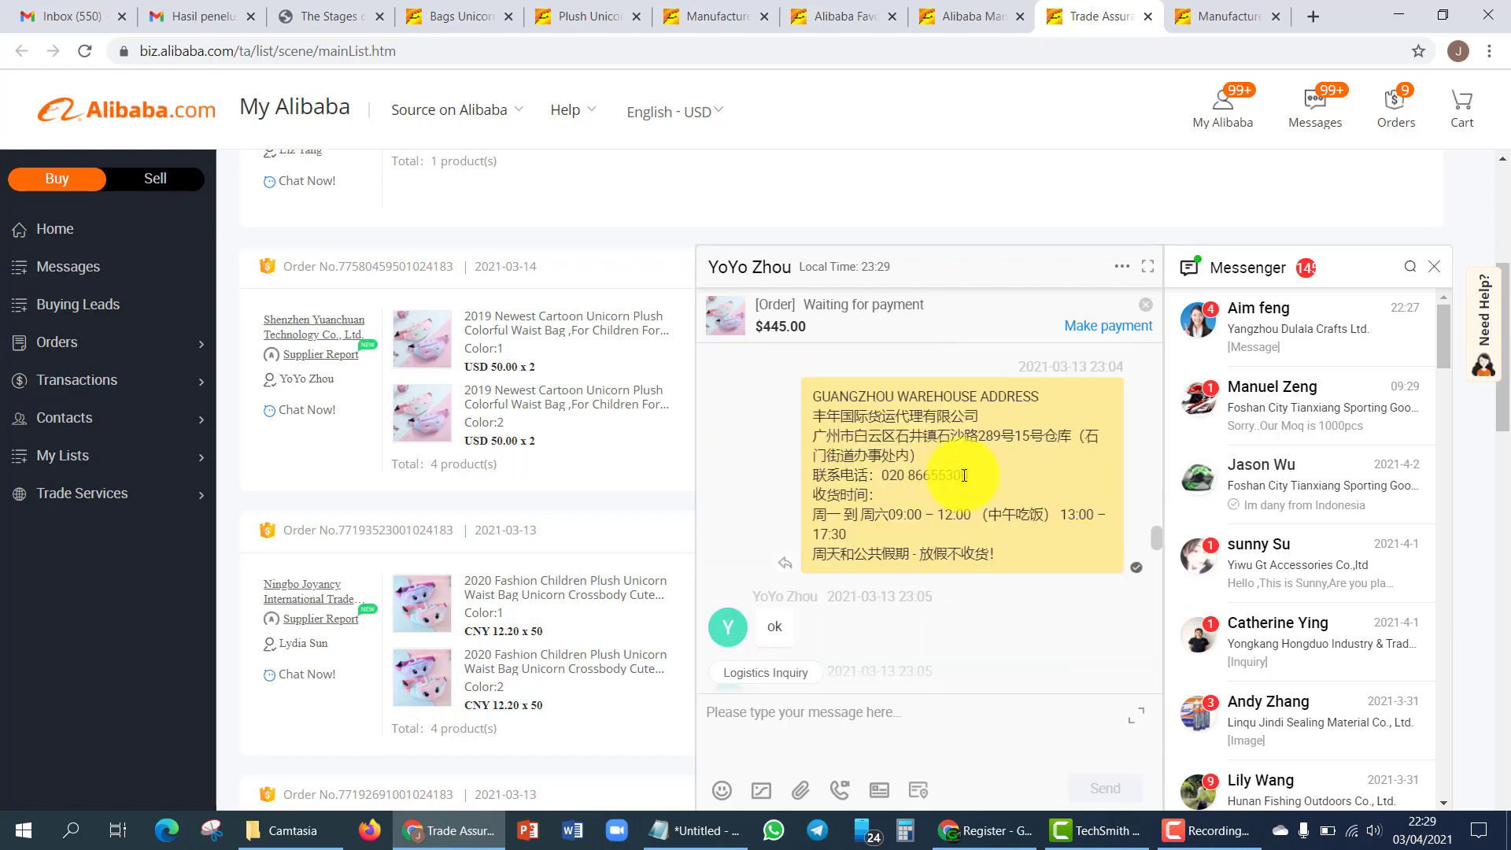
scroll(928, 490, "down", 1)
scroll(927, 493, "down", 2)
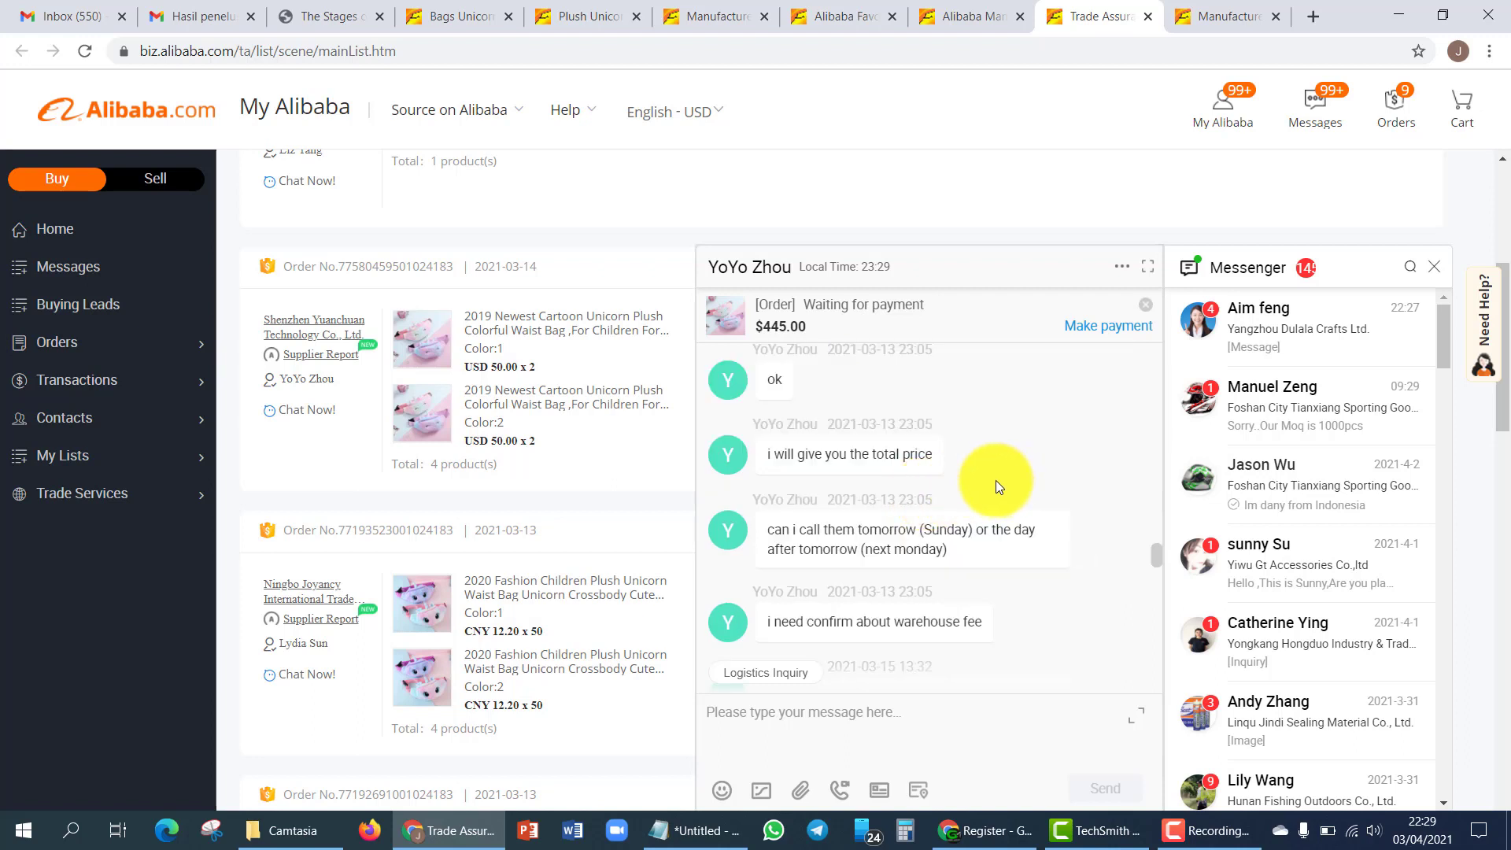
scroll(995, 480, "down", 2)
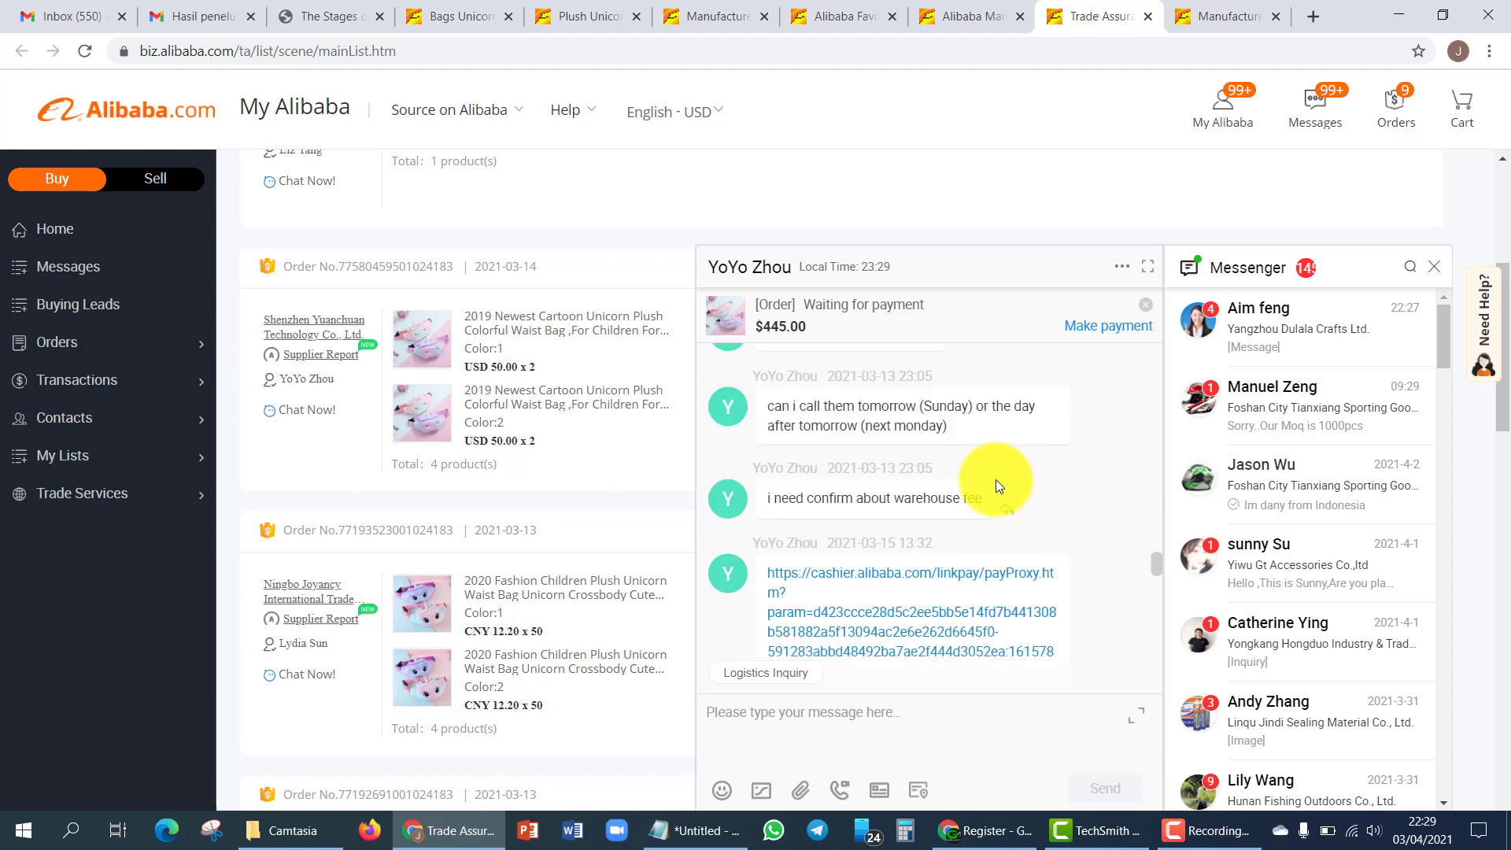
scroll(1065, 475, "down", 5)
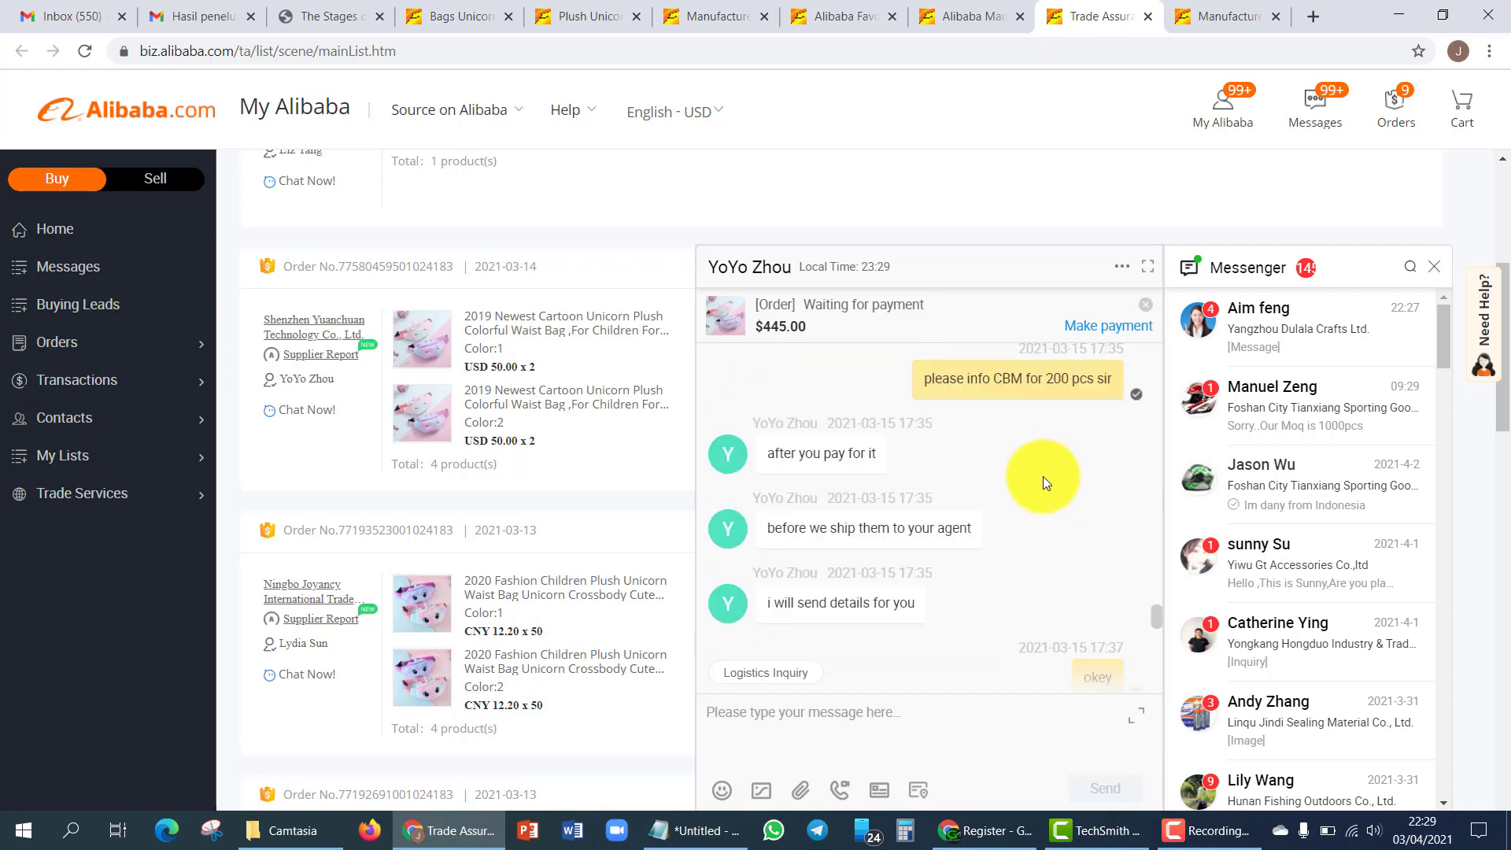
scroll(1000, 504, "up", 2)
scroll(1007, 505, "up", 3)
scroll(1022, 507, "down", 3)
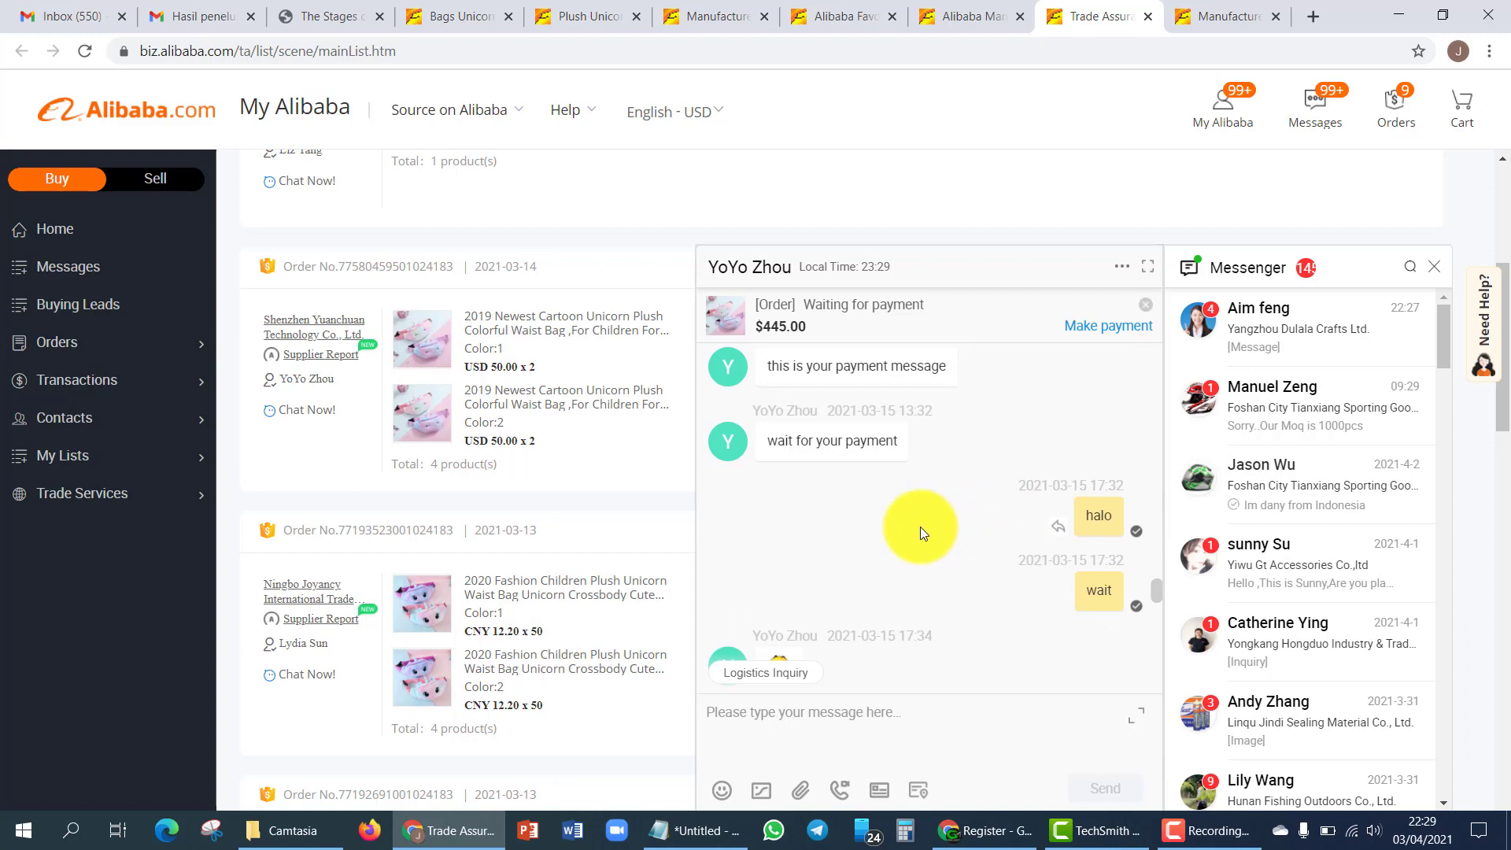
scroll(934, 522, "down", 5)
scroll(969, 508, "up", 3)
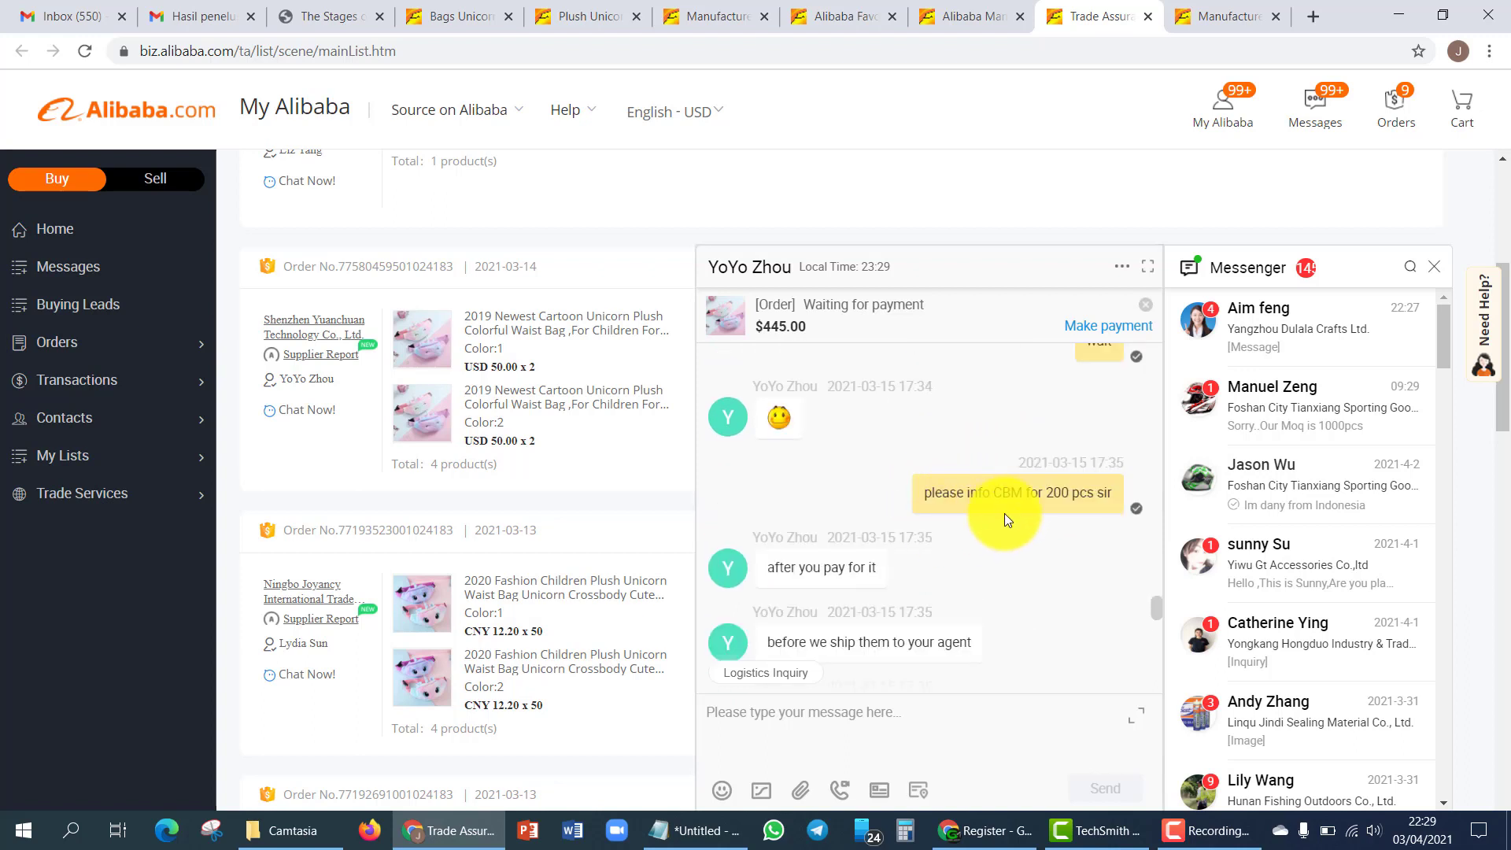
scroll(1013, 508, "down", 3)
scroll(907, 529, "down", 5)
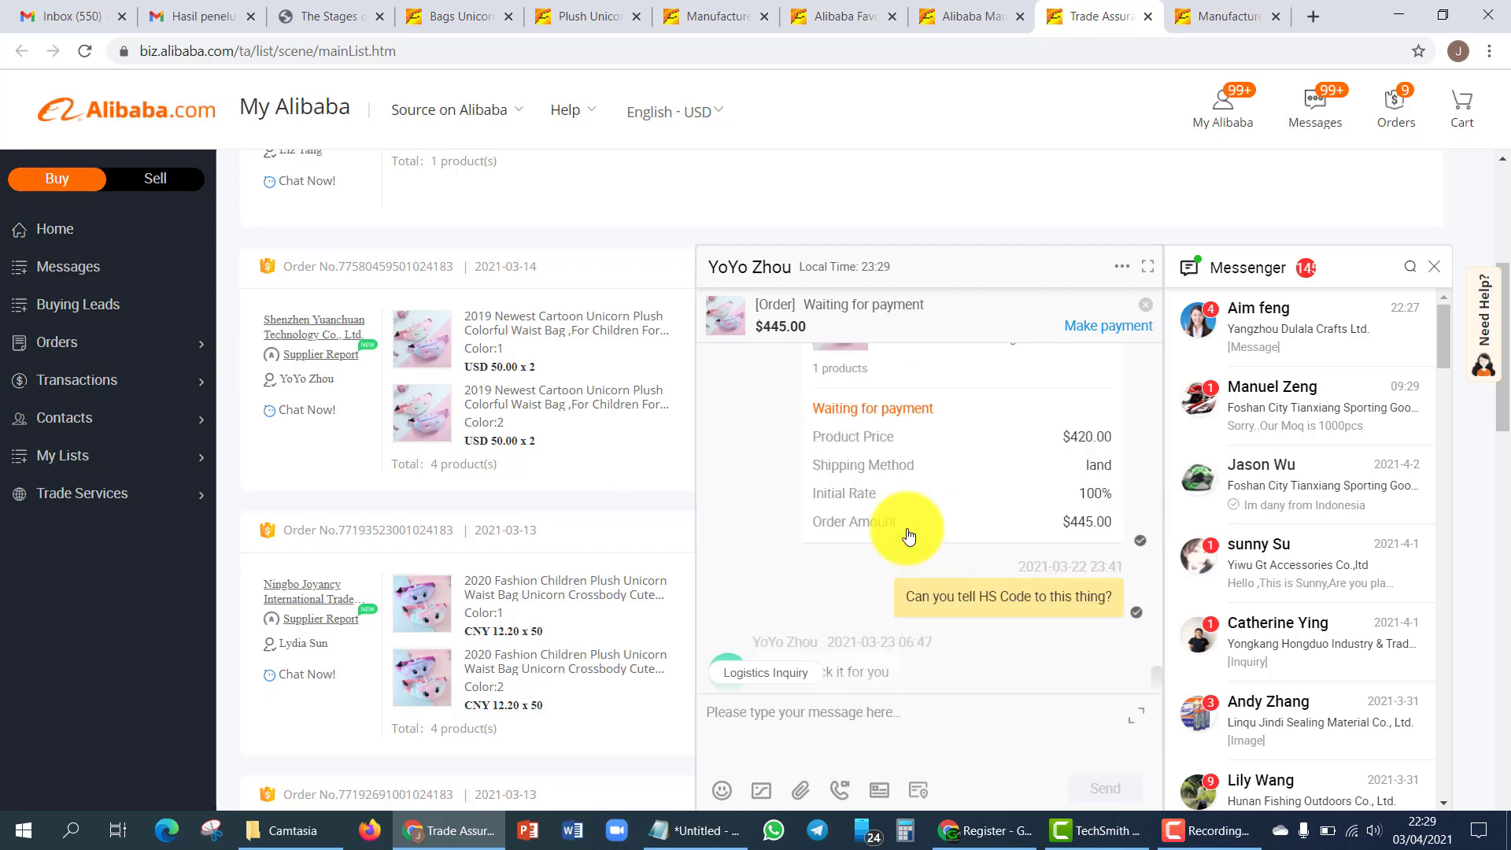
scroll(925, 524, "up", 5)
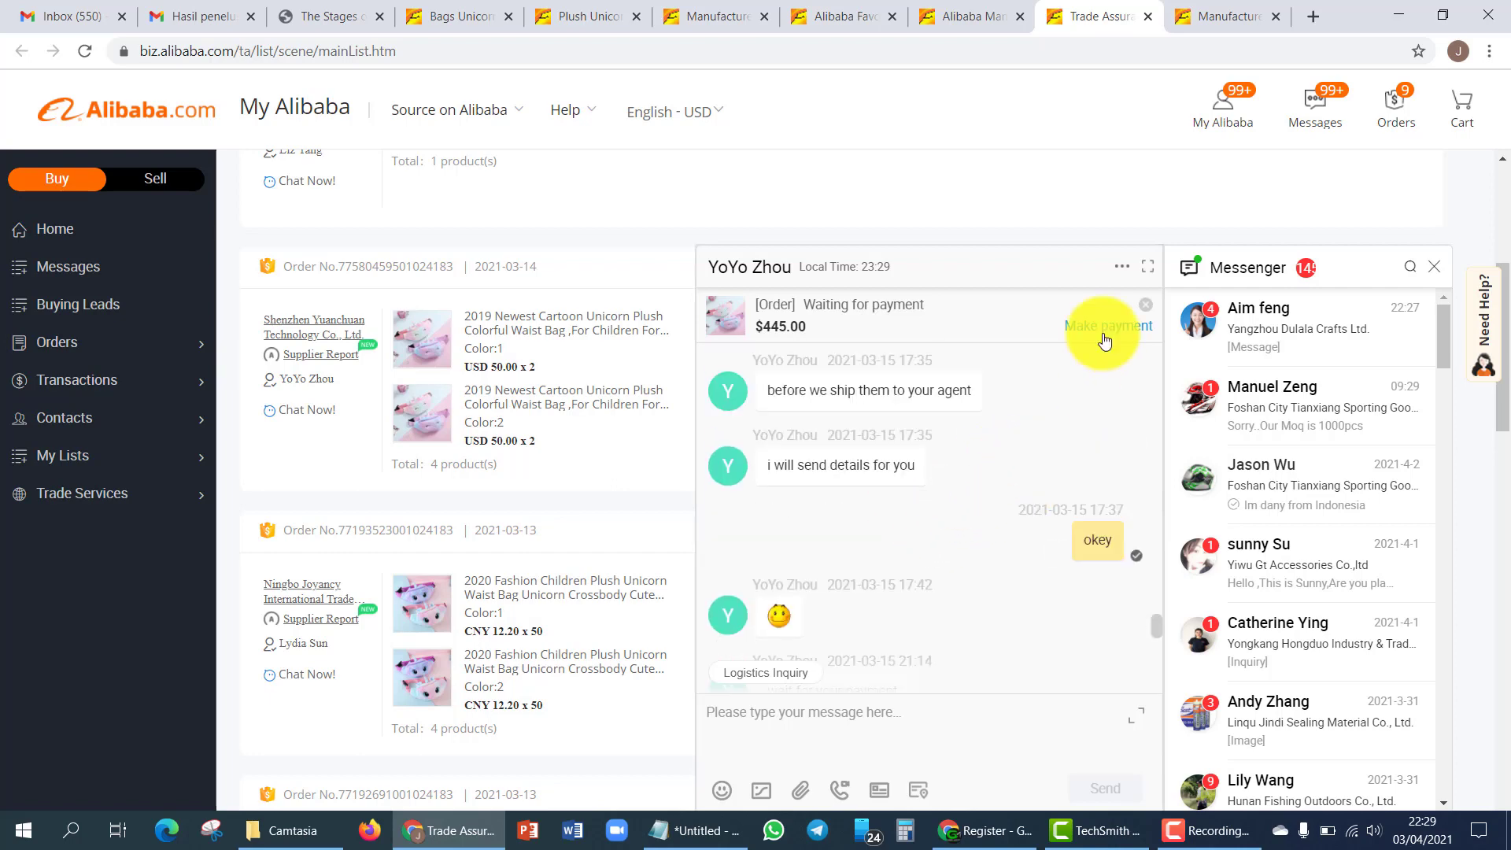
- Glance at The Stages of Research PDF, then come back to the Trade Assurance orders
key("ctrl+3")
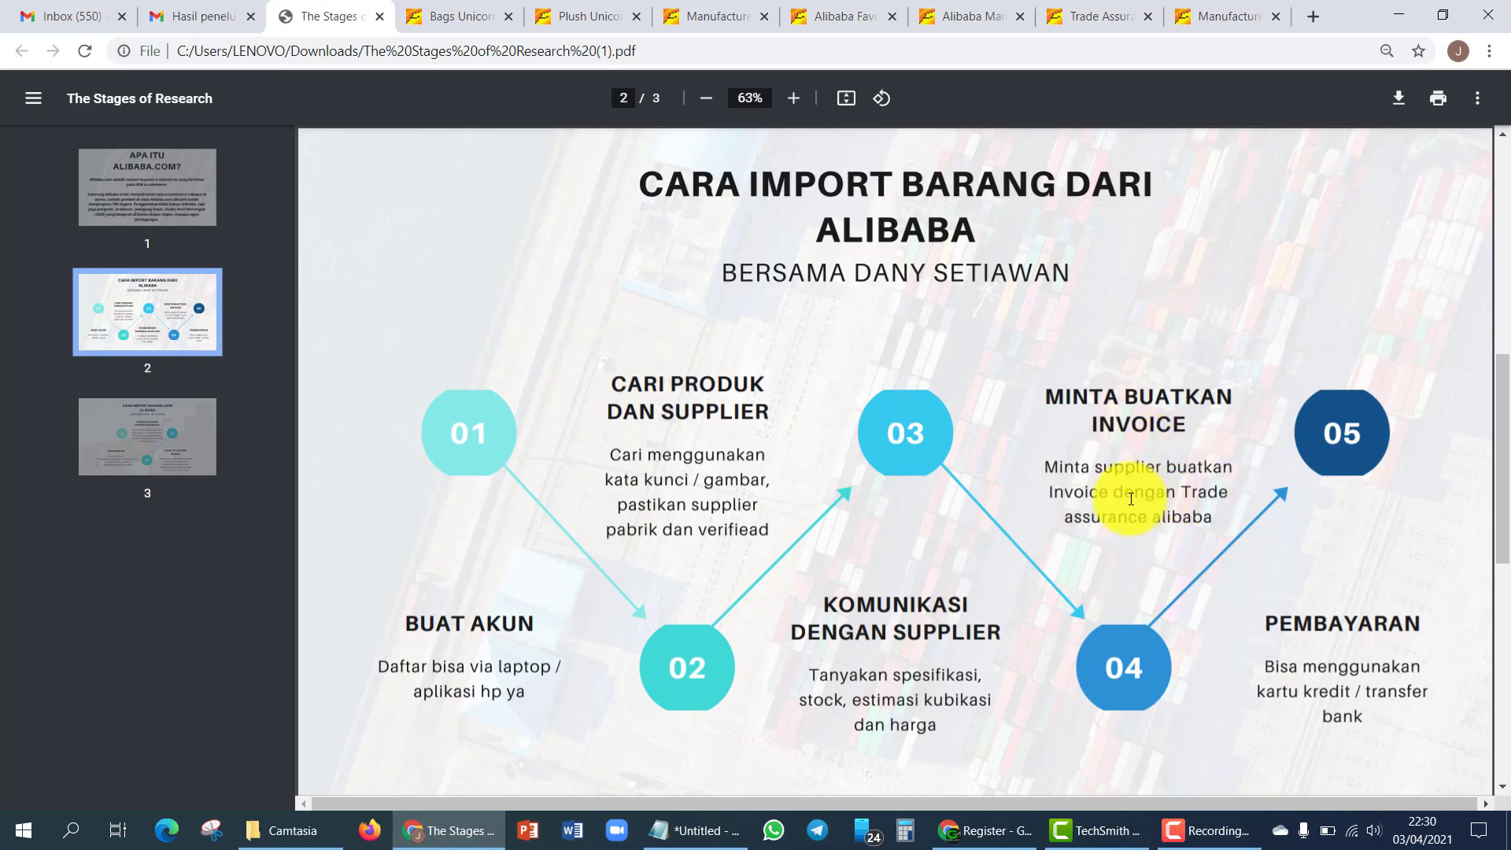
left_click(836, 14)
left_click(962, 14)
left_click(1069, 14)
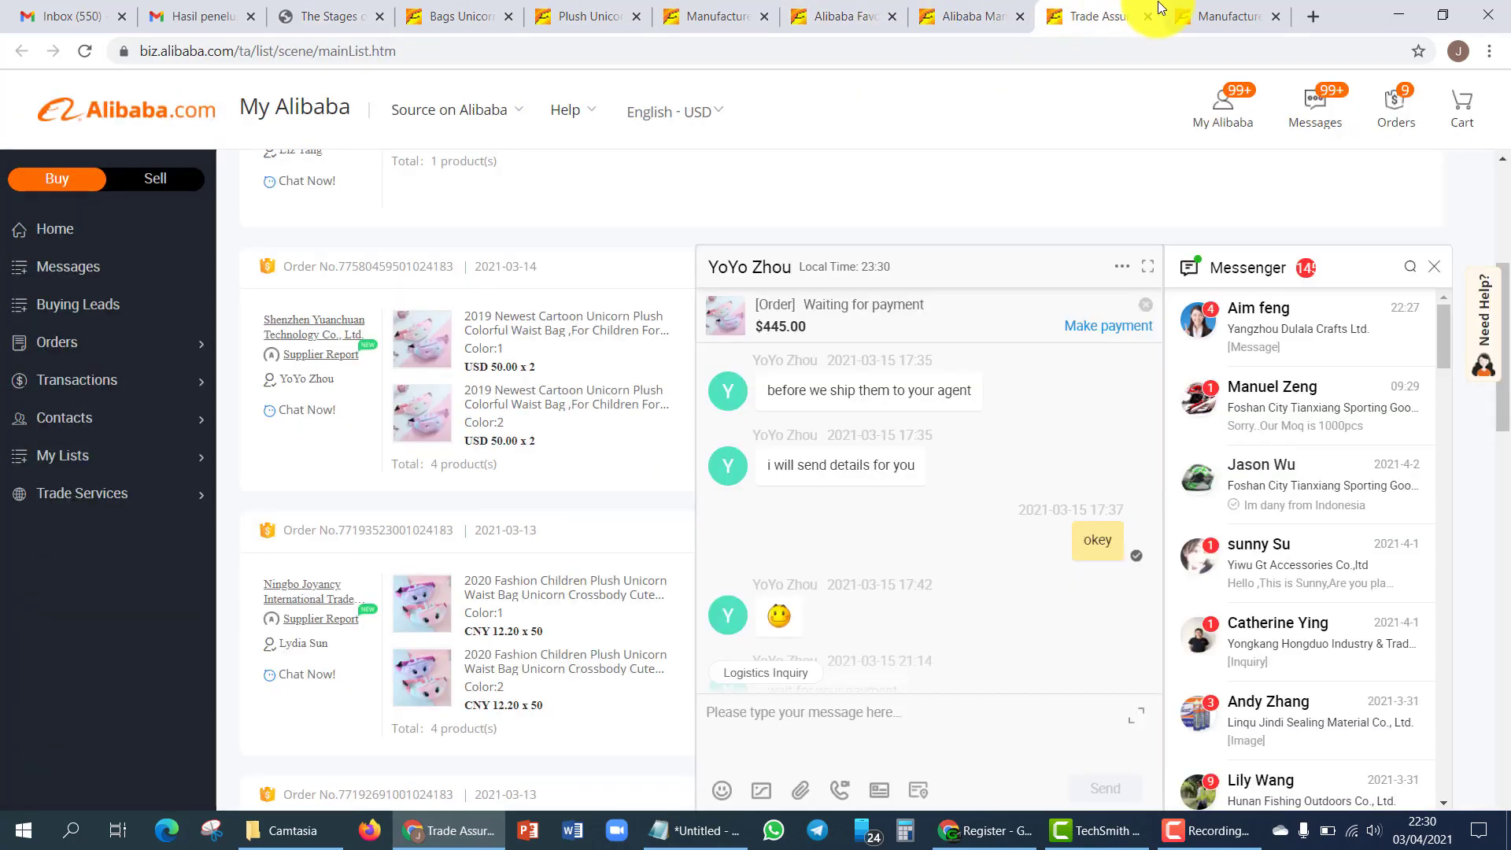
- Scroll the supplier chat until the cashier payment link for the $445.00 order is visible
scroll(967, 470, "up", 10)
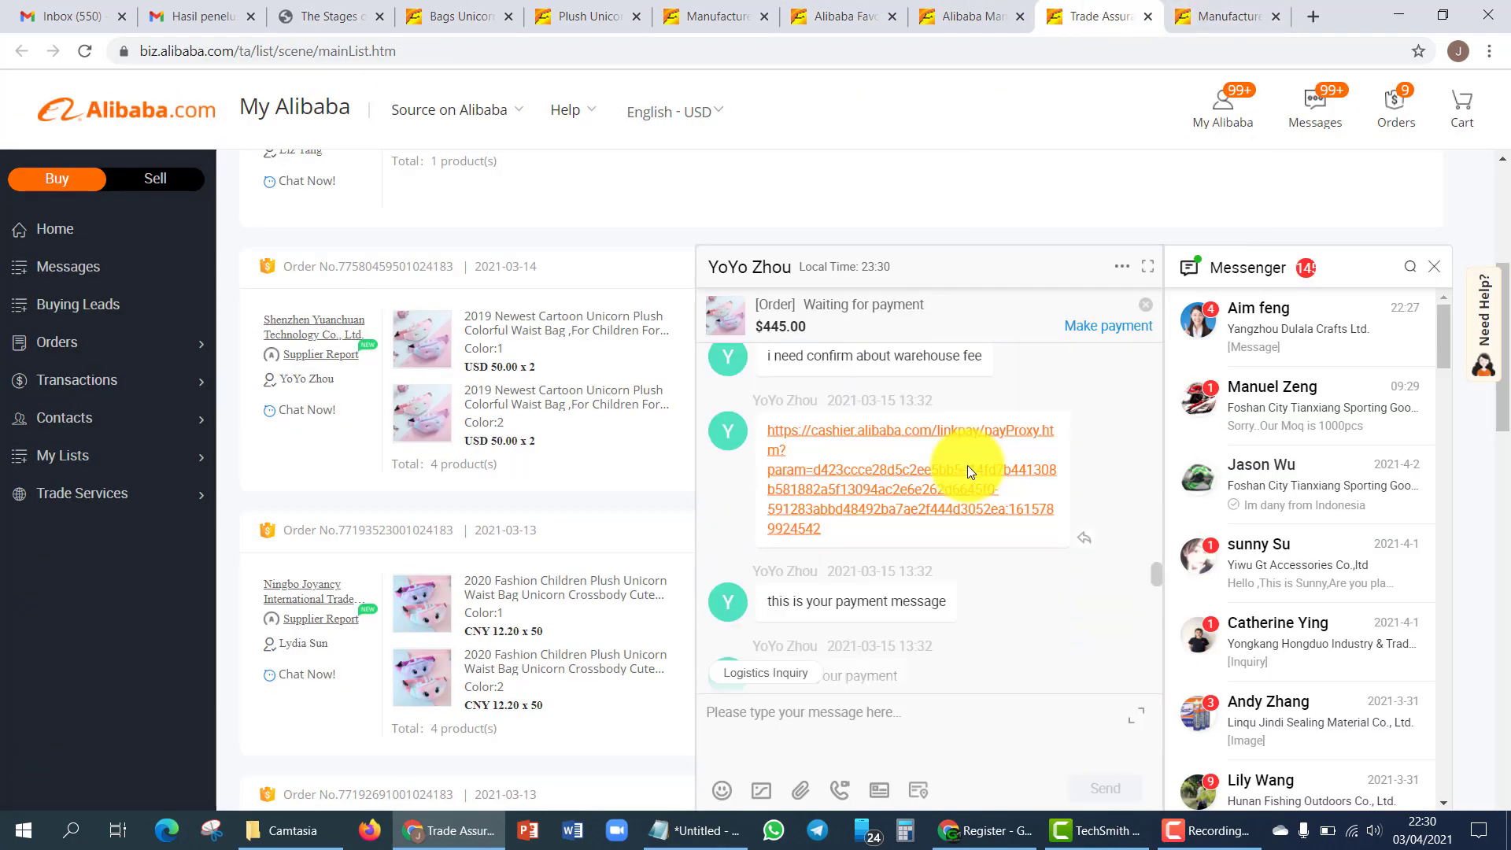
scroll(980, 478, "up", 5)
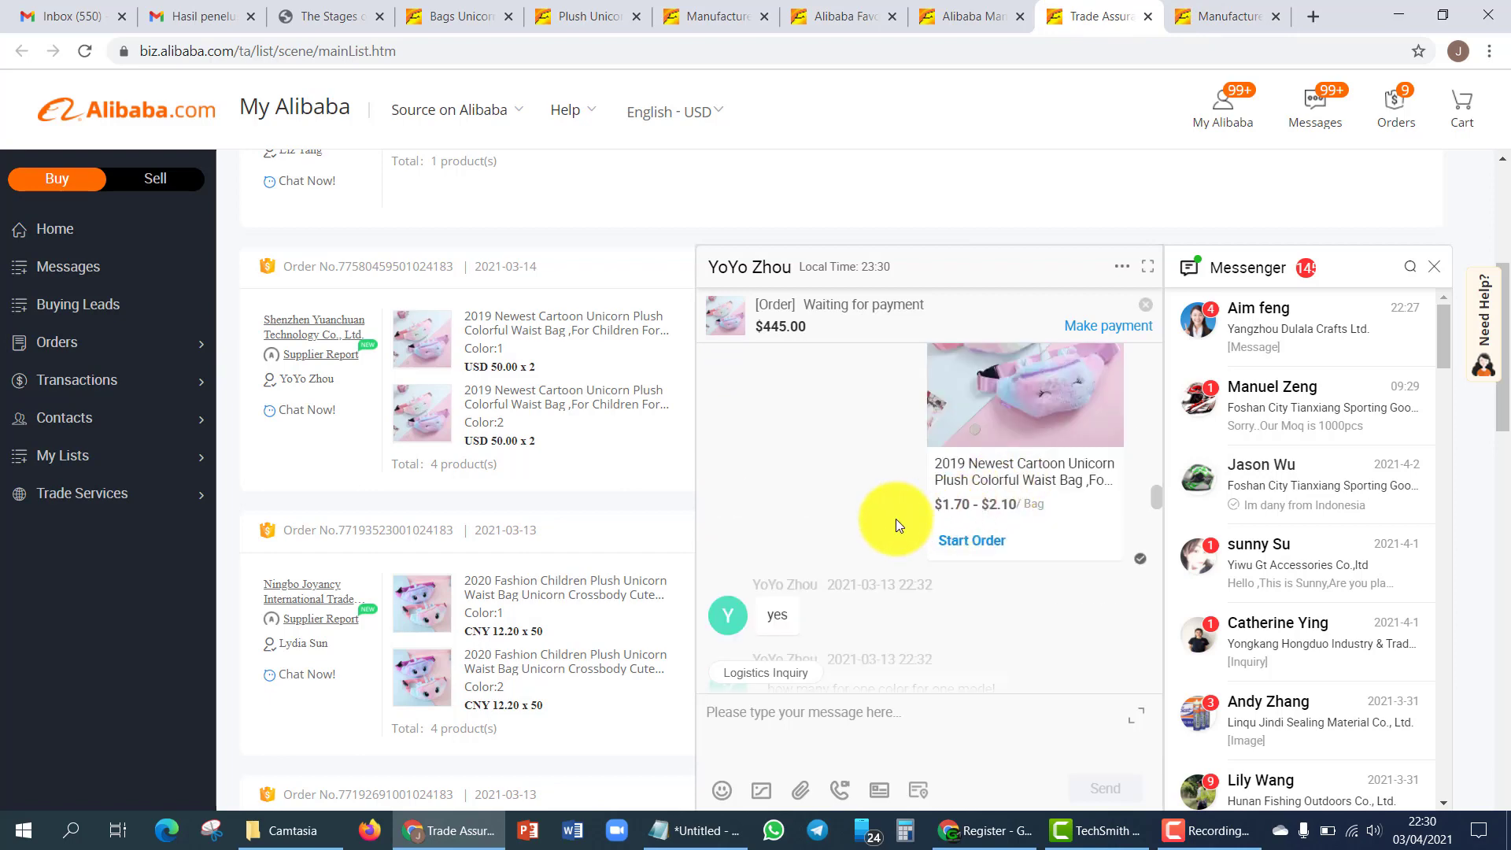
scroll(895, 522, "down", 5)
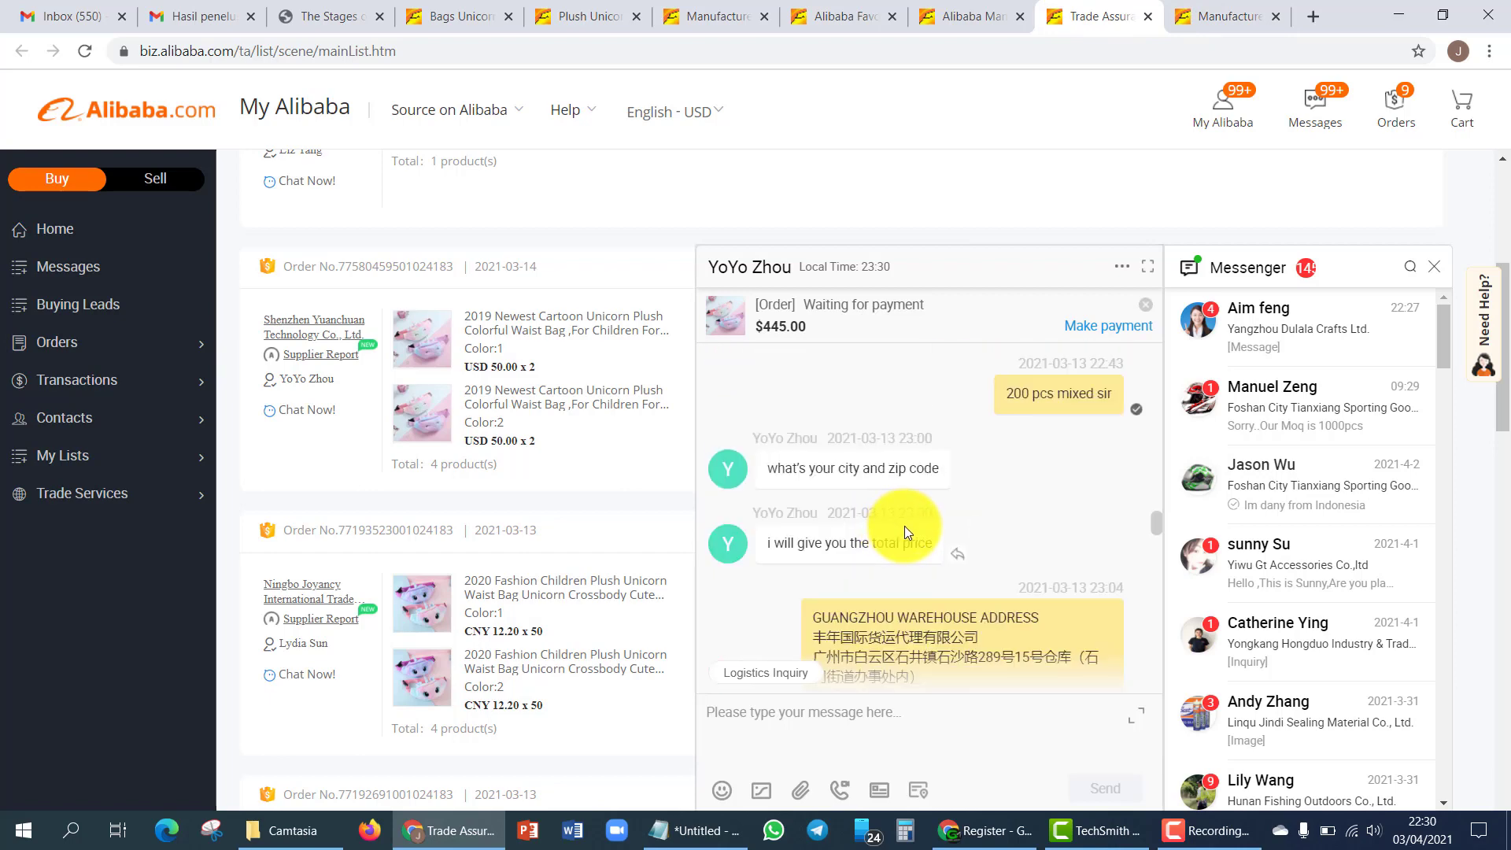
scroll(942, 518, "down", 5)
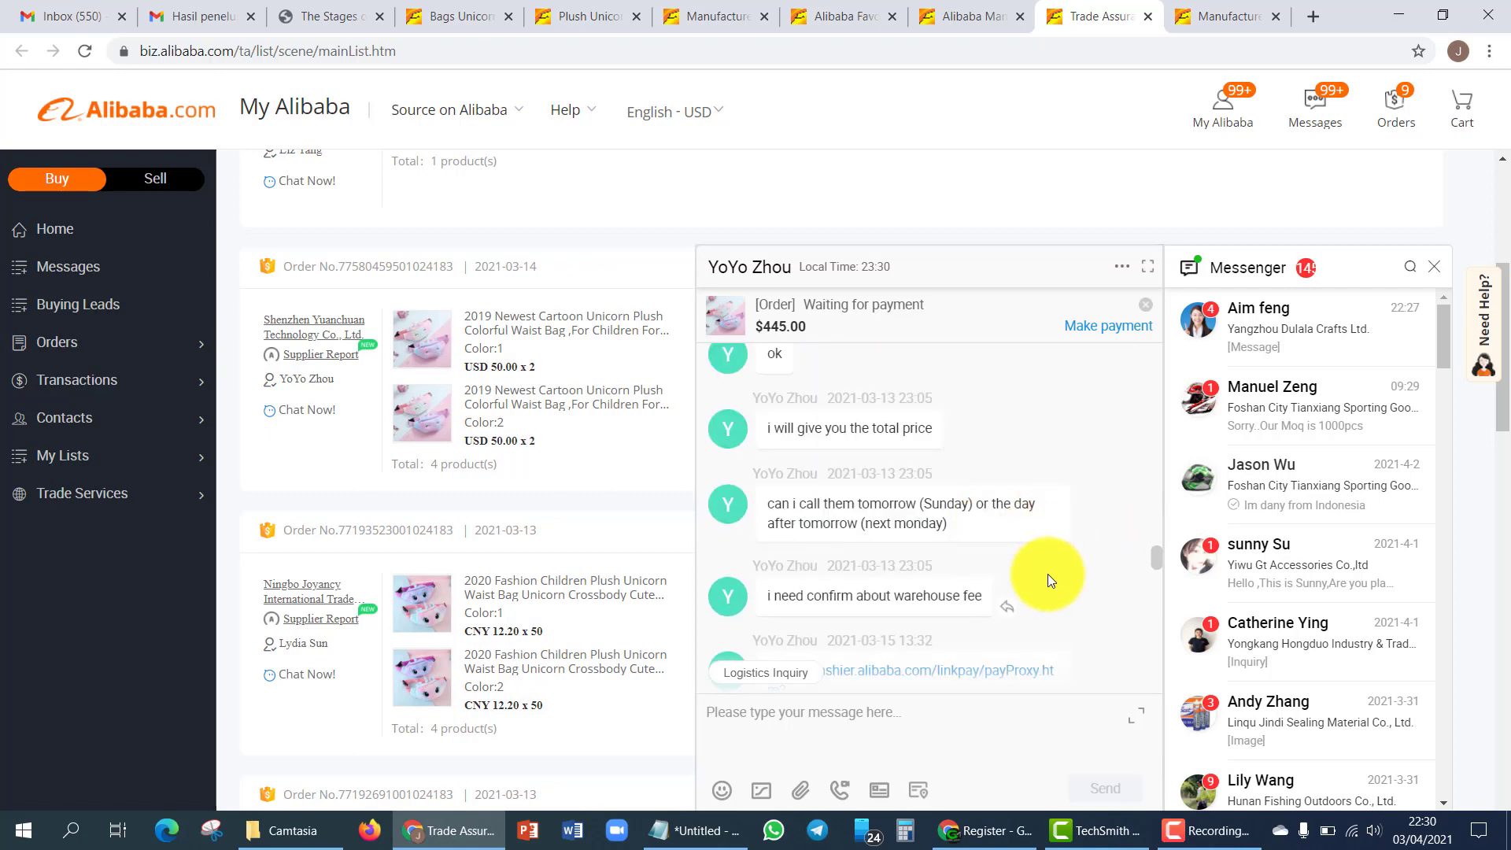
scroll(1047, 575, "down", 3)
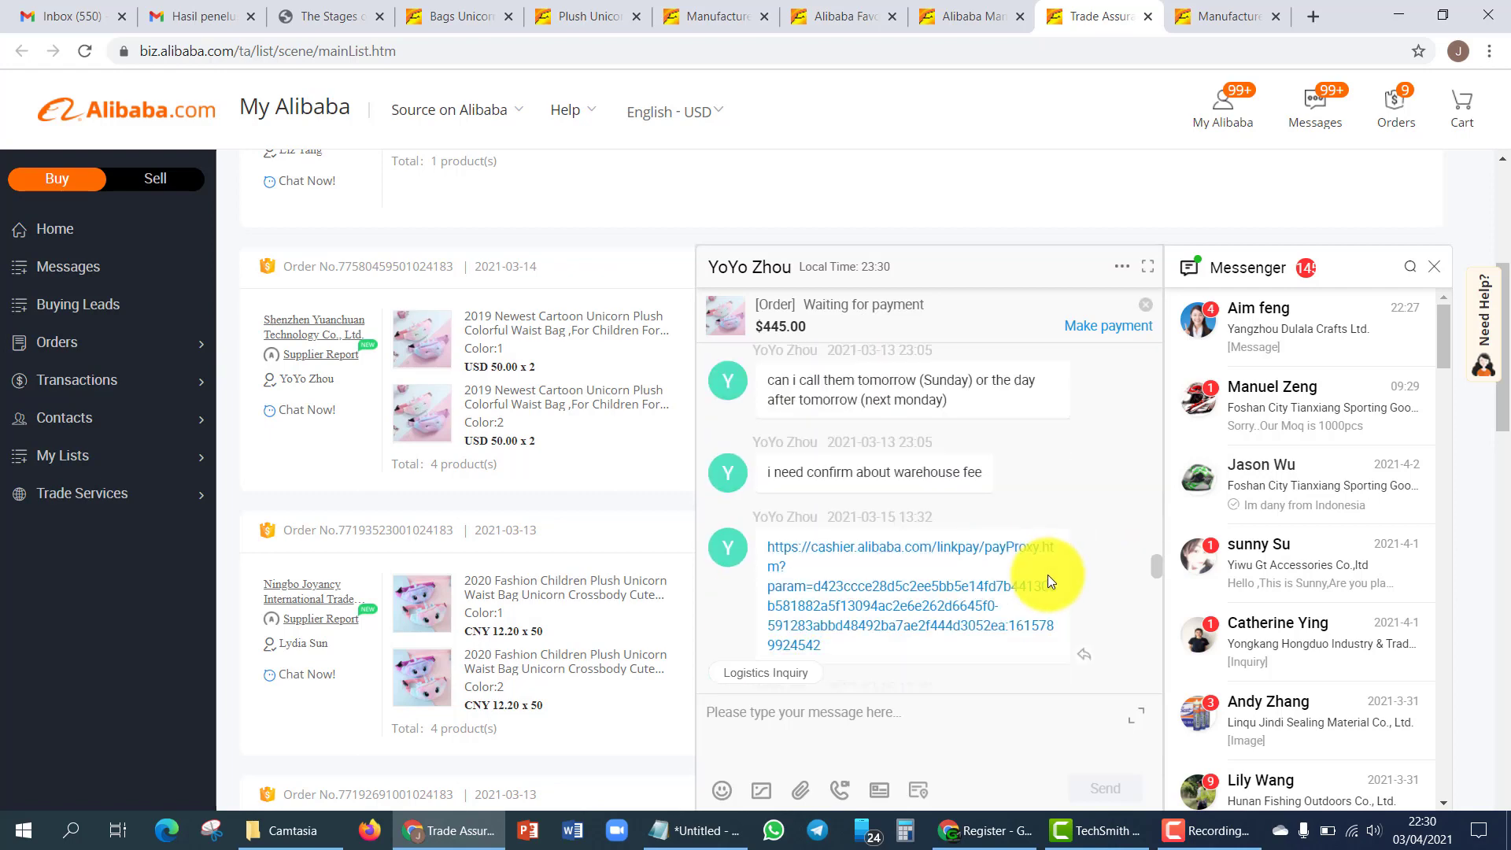
scroll(1074, 540, "up", 6)
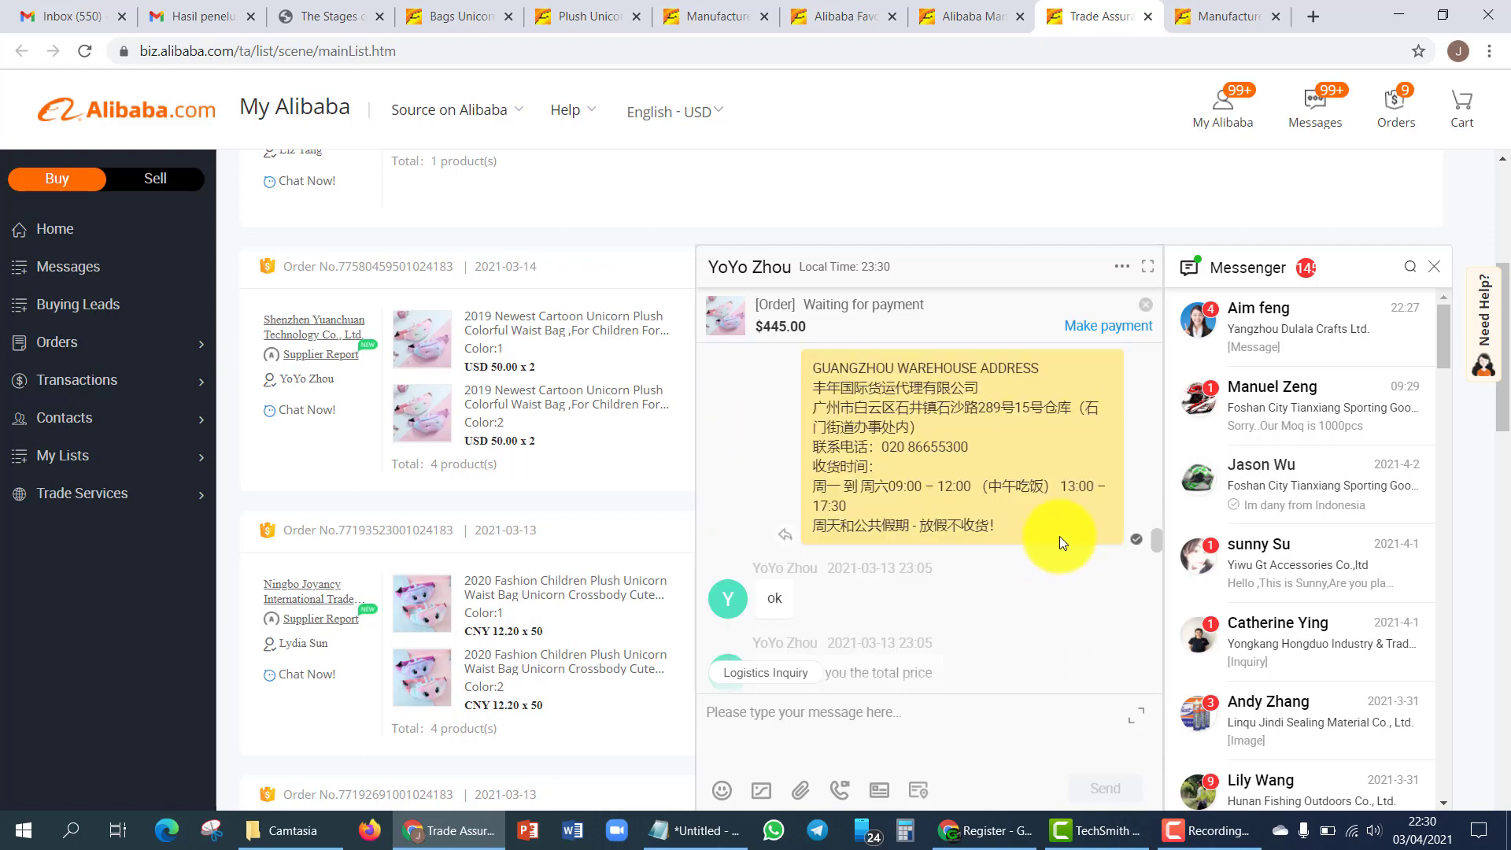
scroll(1060, 536, "down", 3)
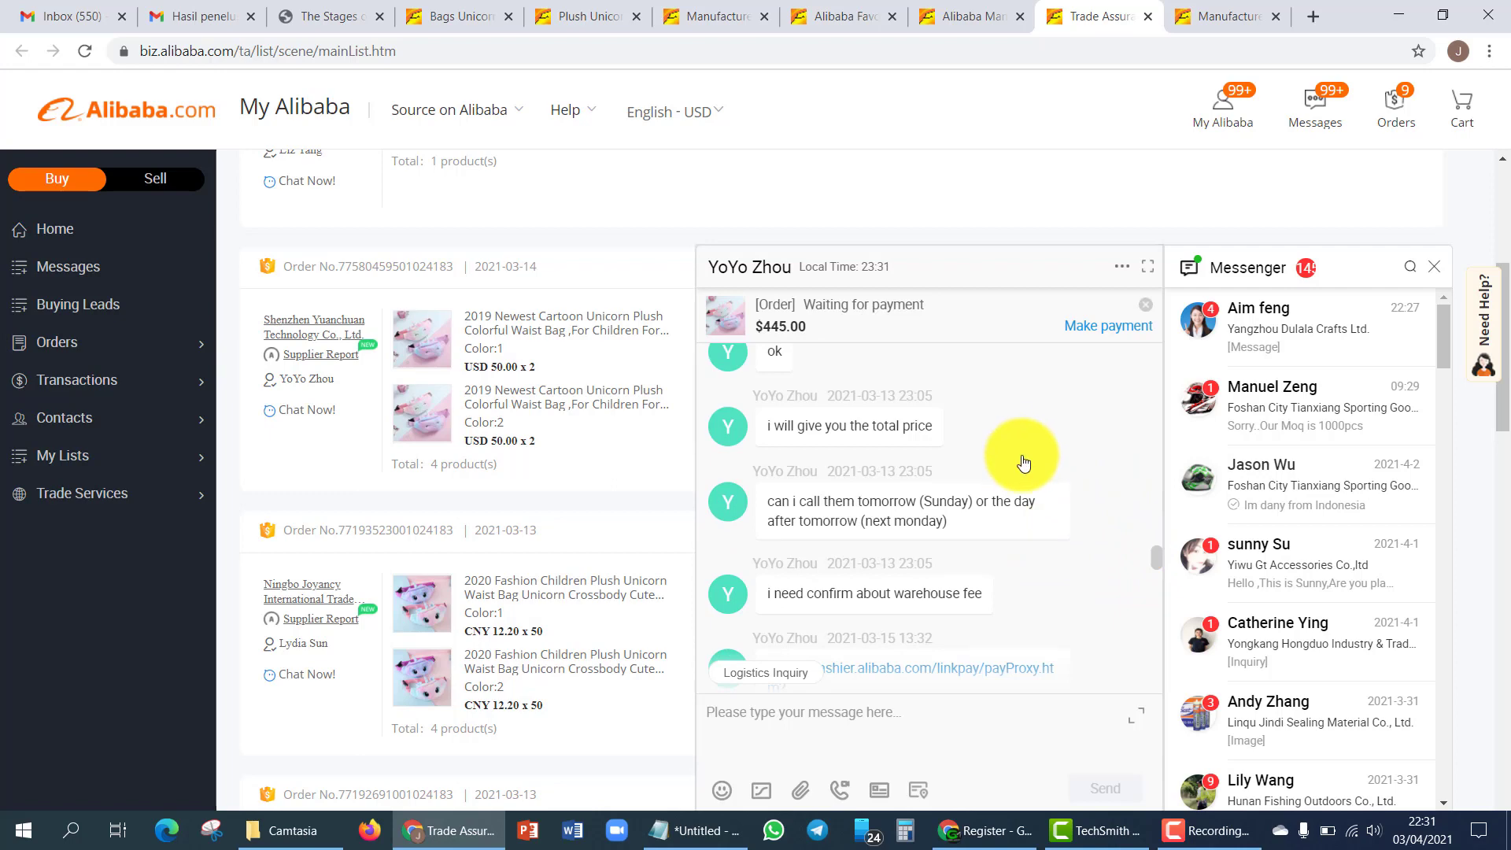
scroll(1015, 454, "down", 5)
scroll(1024, 462, "down", 5)
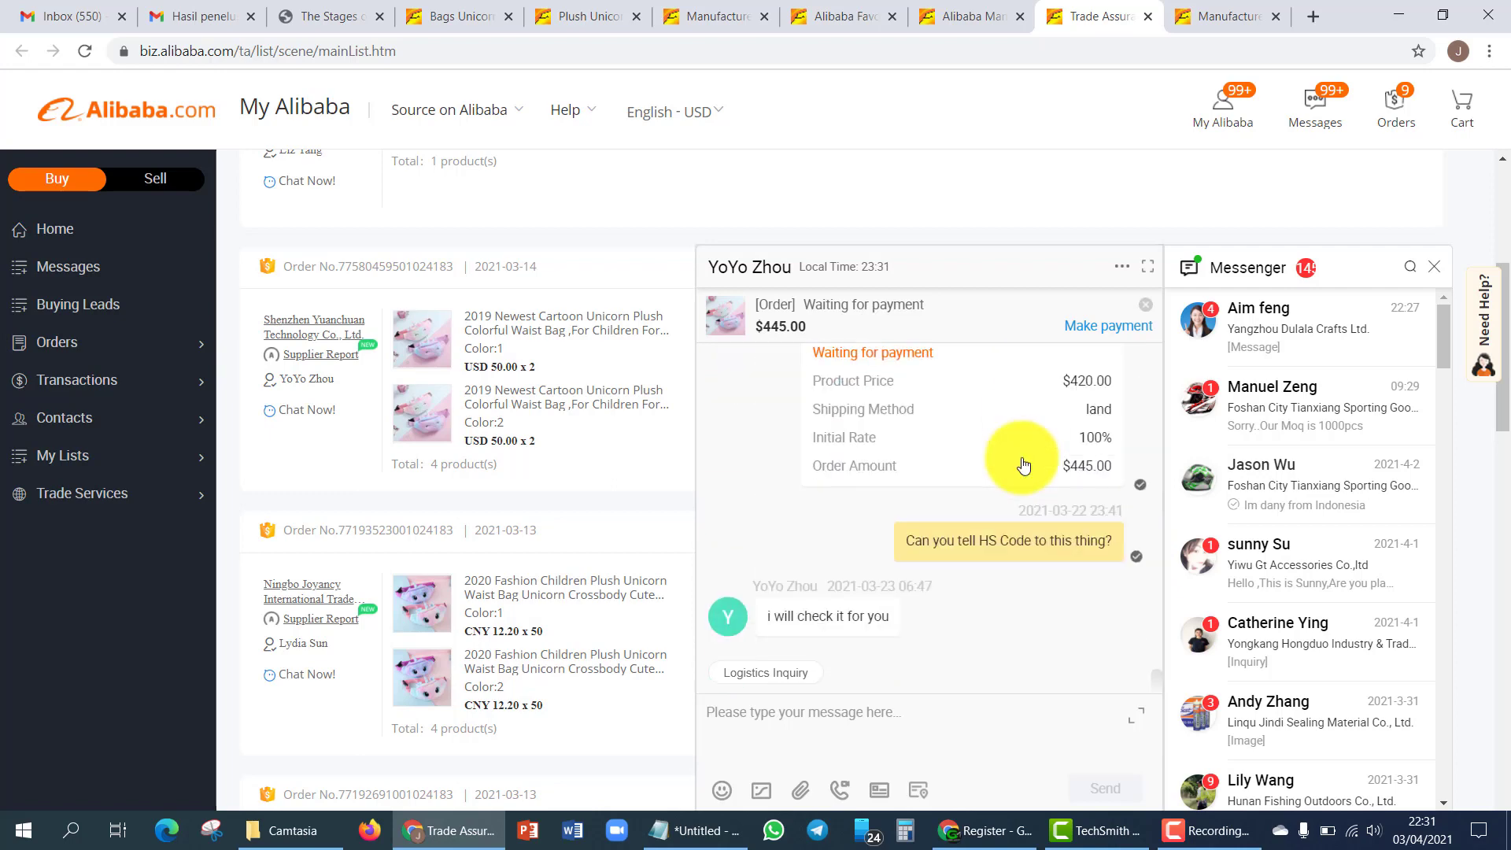
scroll(1023, 464, "up", 3)
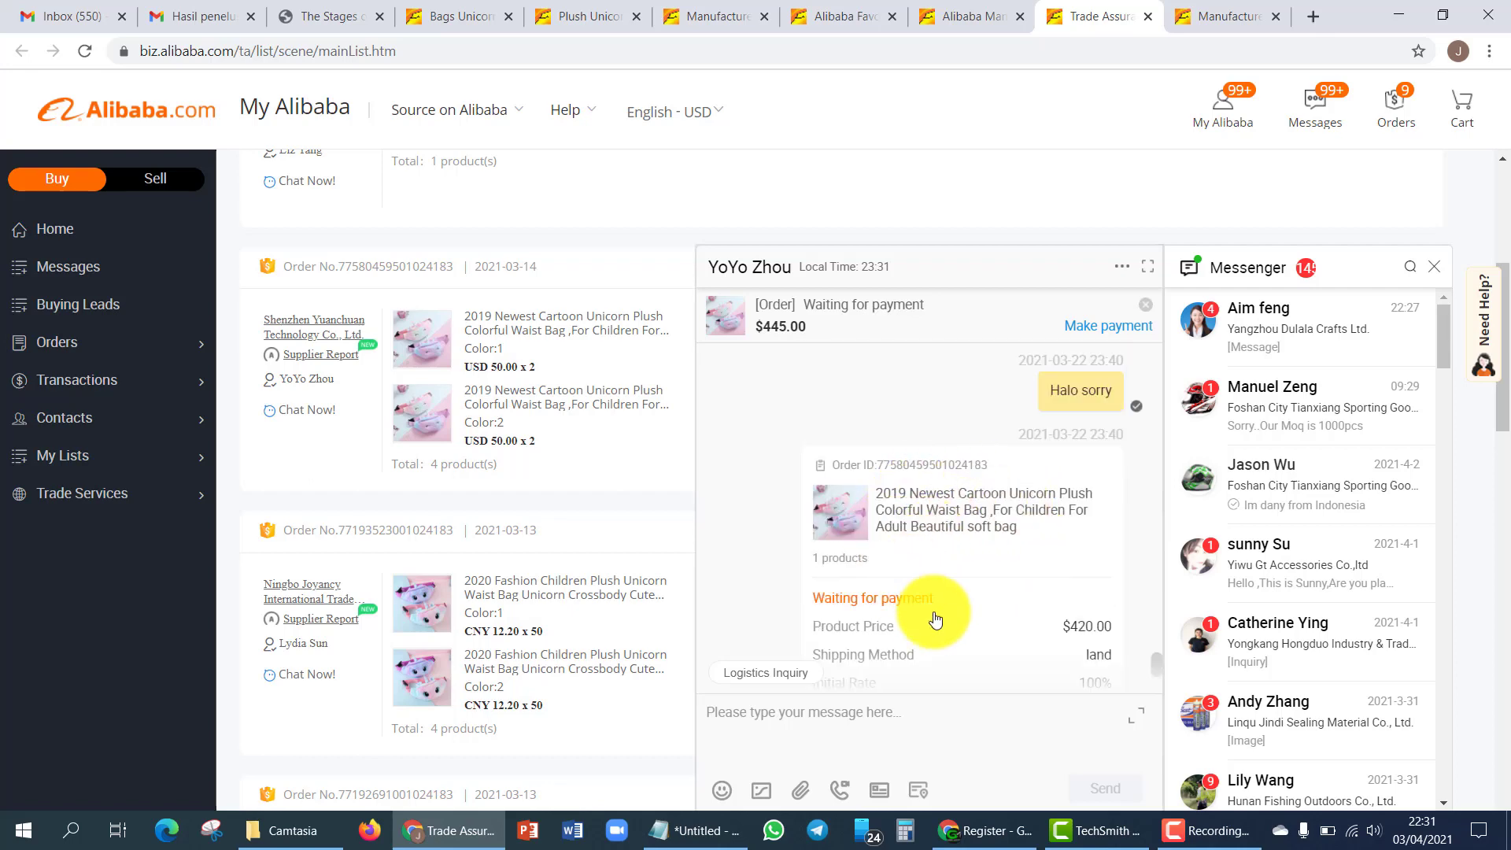
scroll(966, 512, "up", 5)
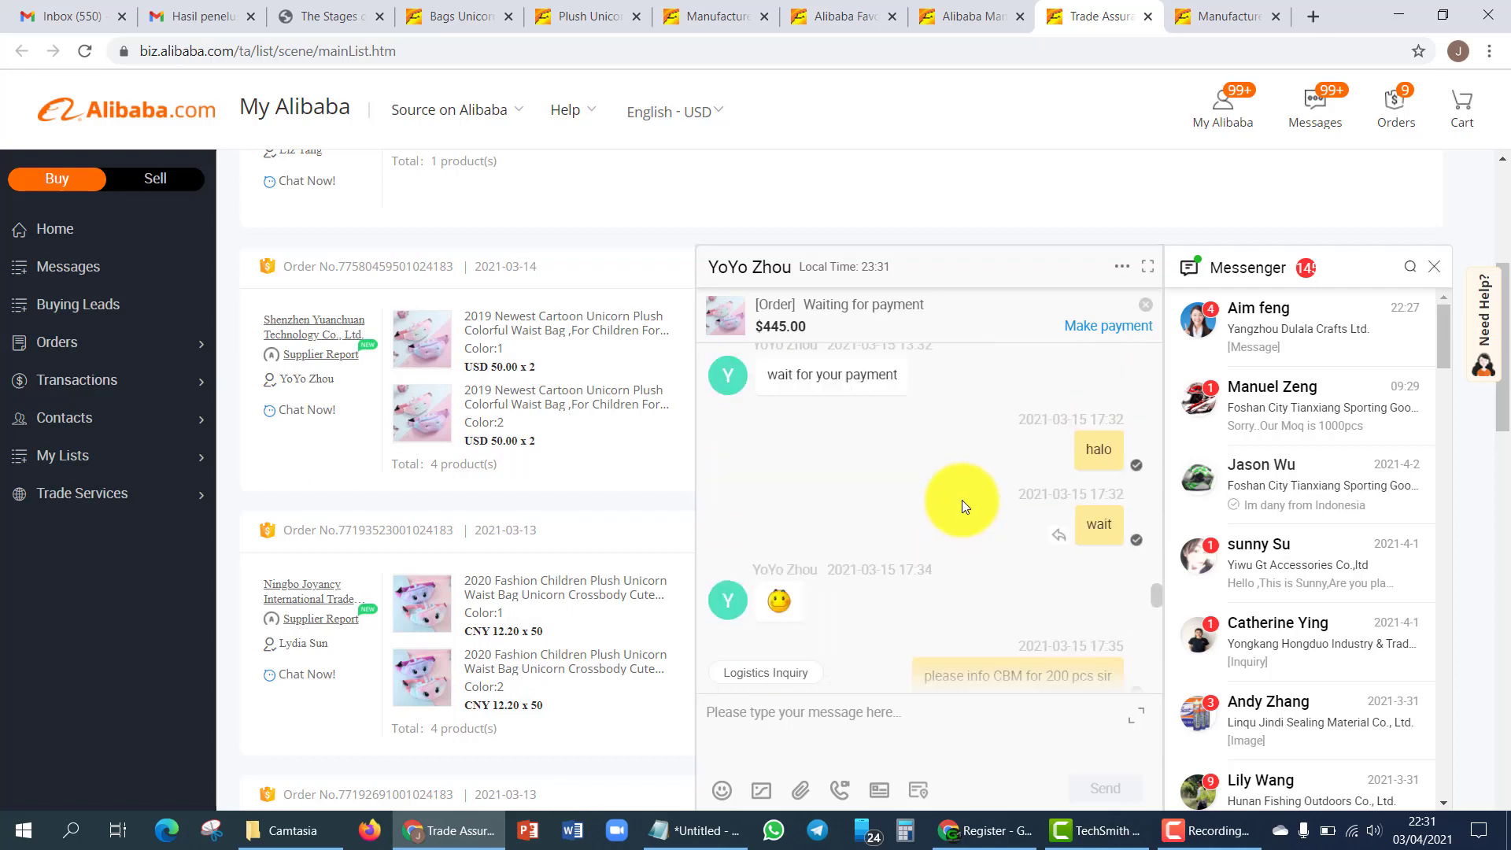
scroll(960, 493, "up", 10)
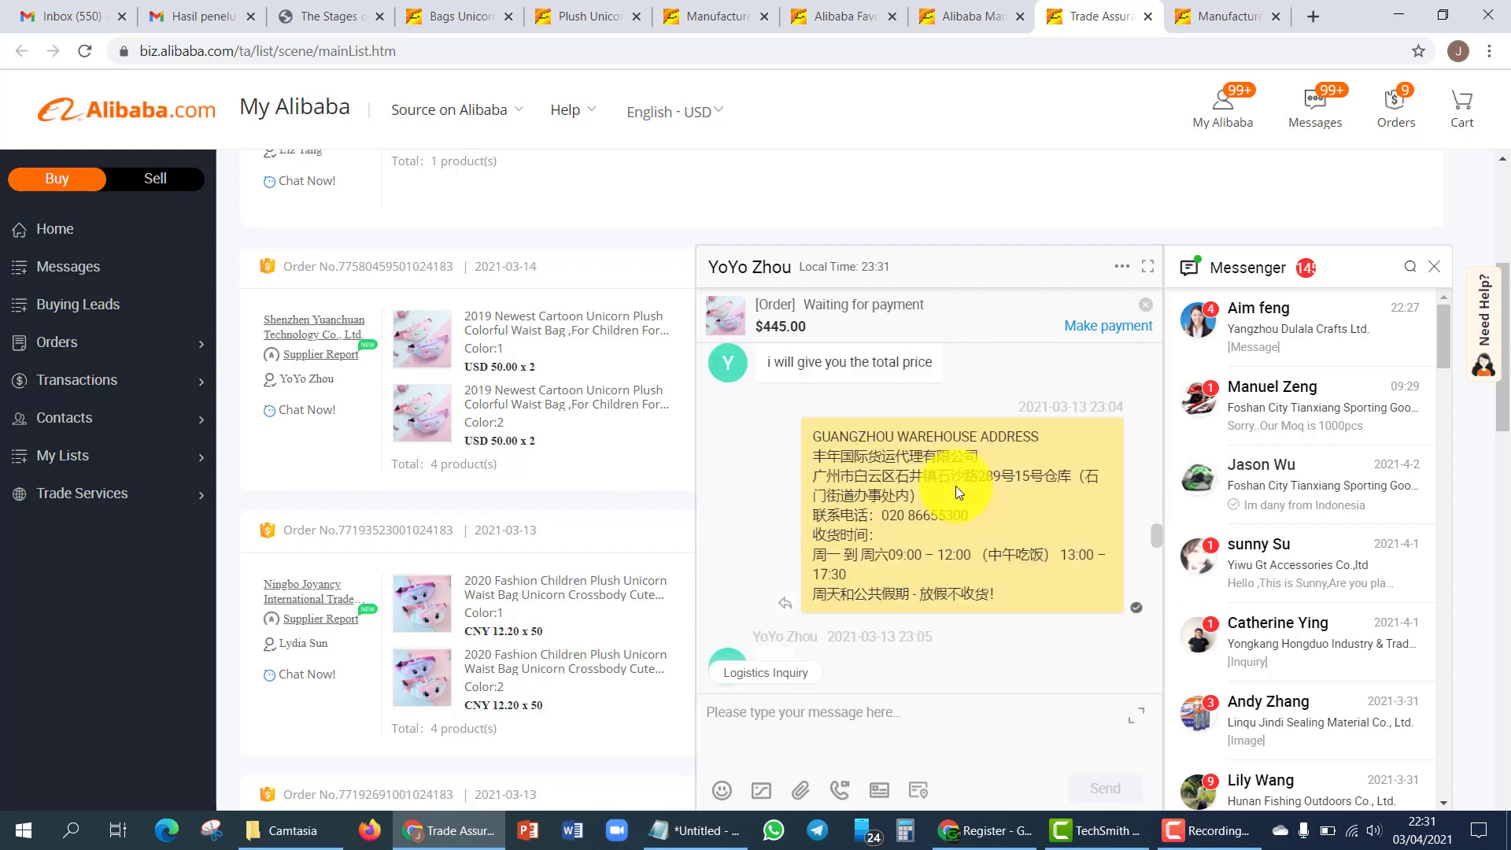
scroll(956, 485, "up", 4)
scroll(995, 505, "down", 3)
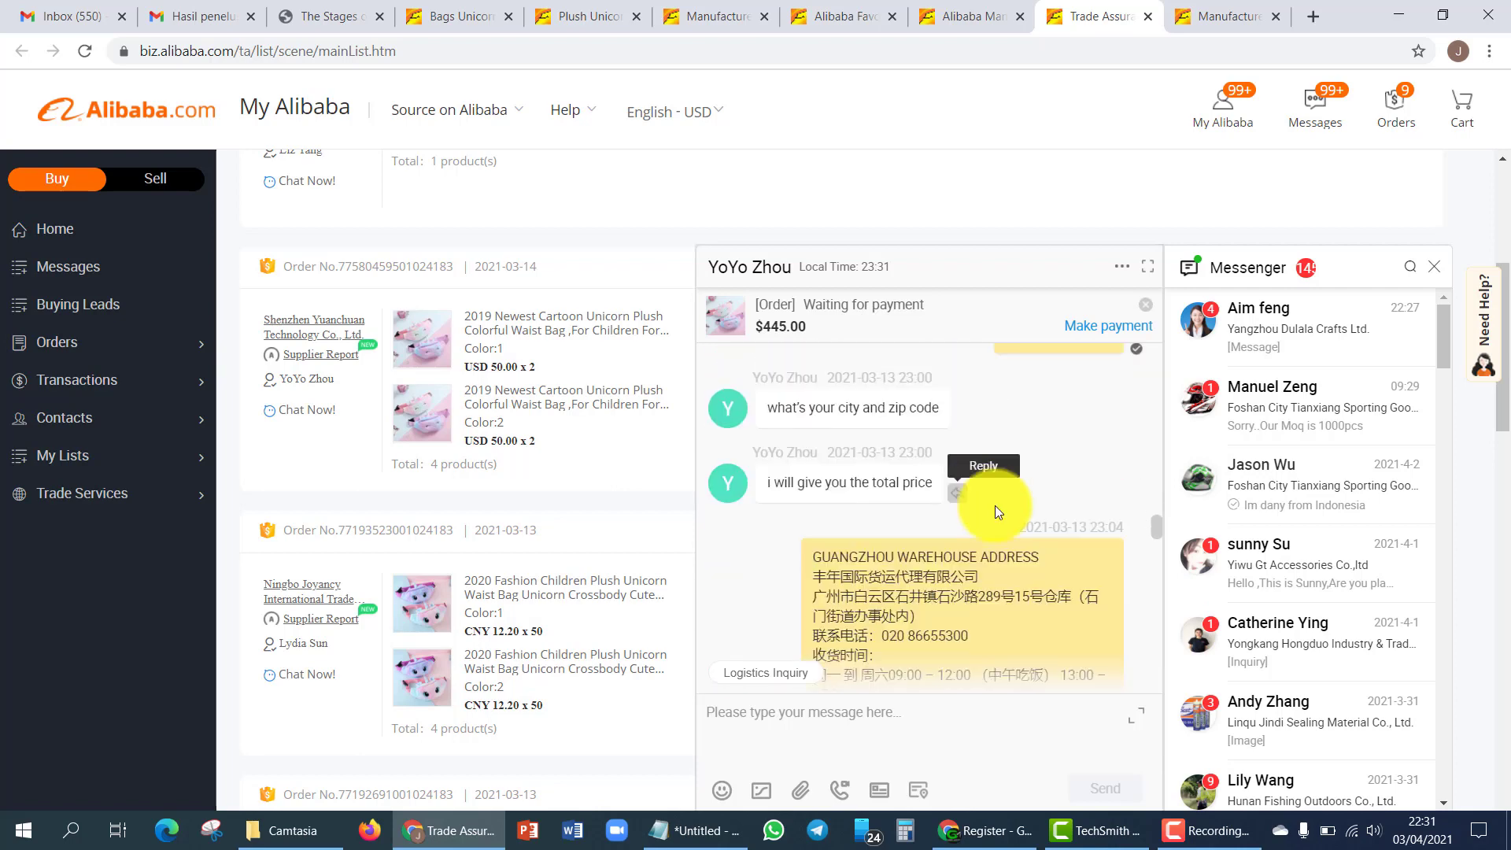
scroll(969, 489, "down", 4)
scroll(919, 499, "up", 3)
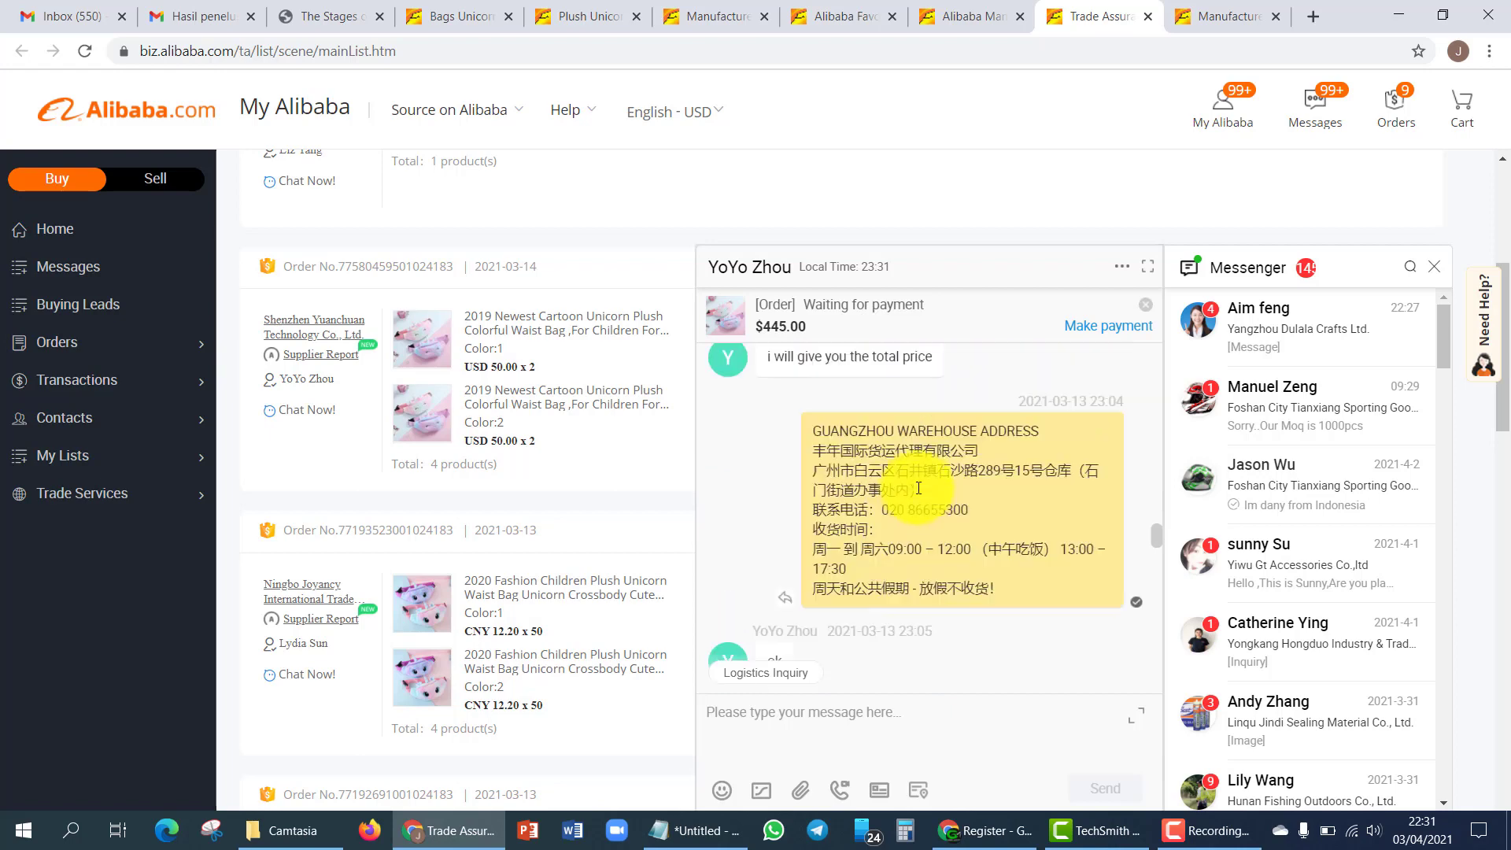
scroll(907, 491, "down", 5)
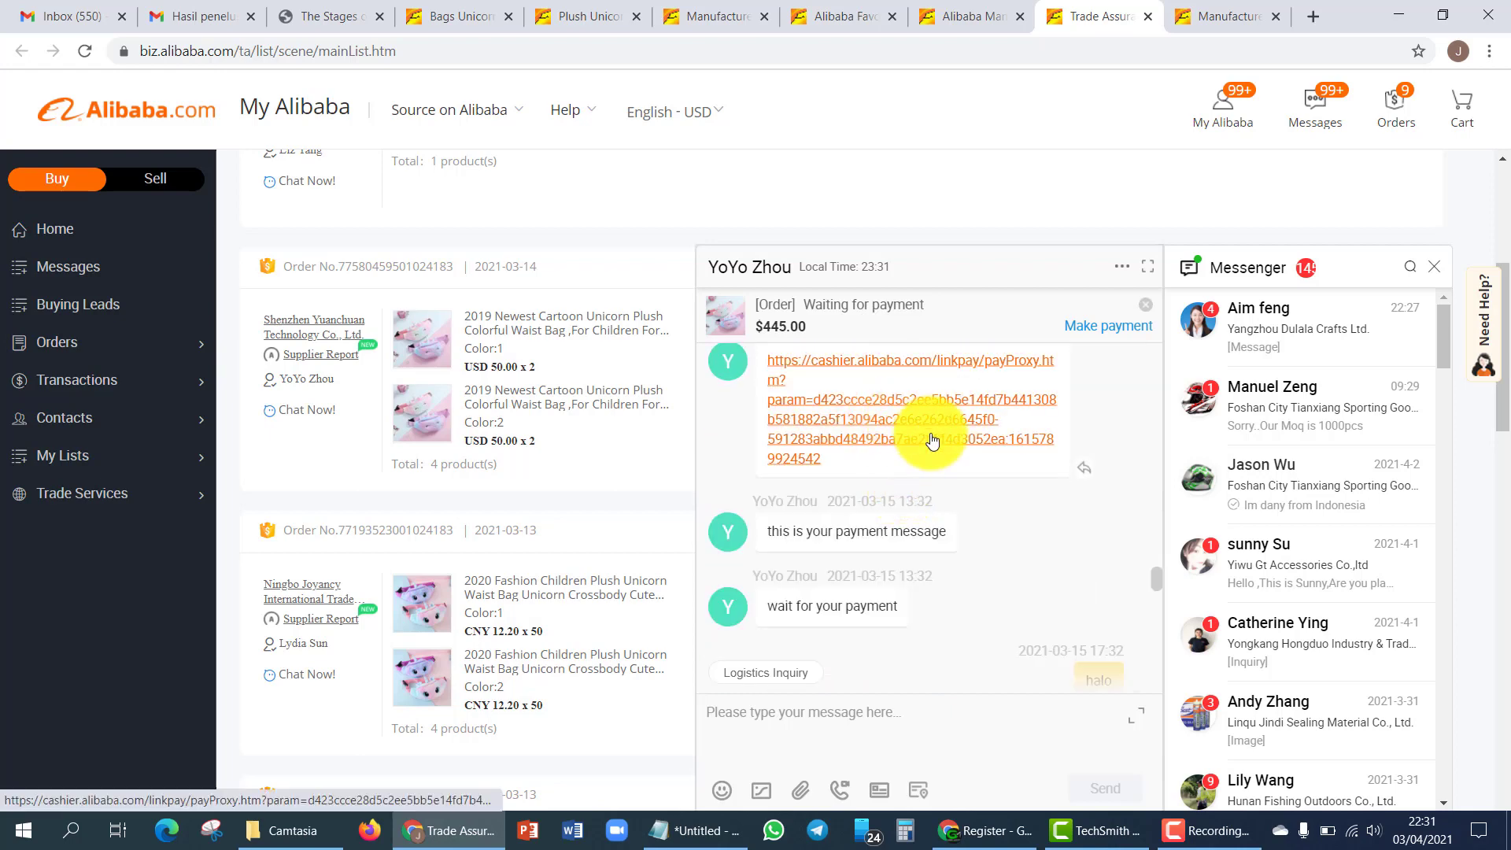
scroll(932, 446, "up", 2)
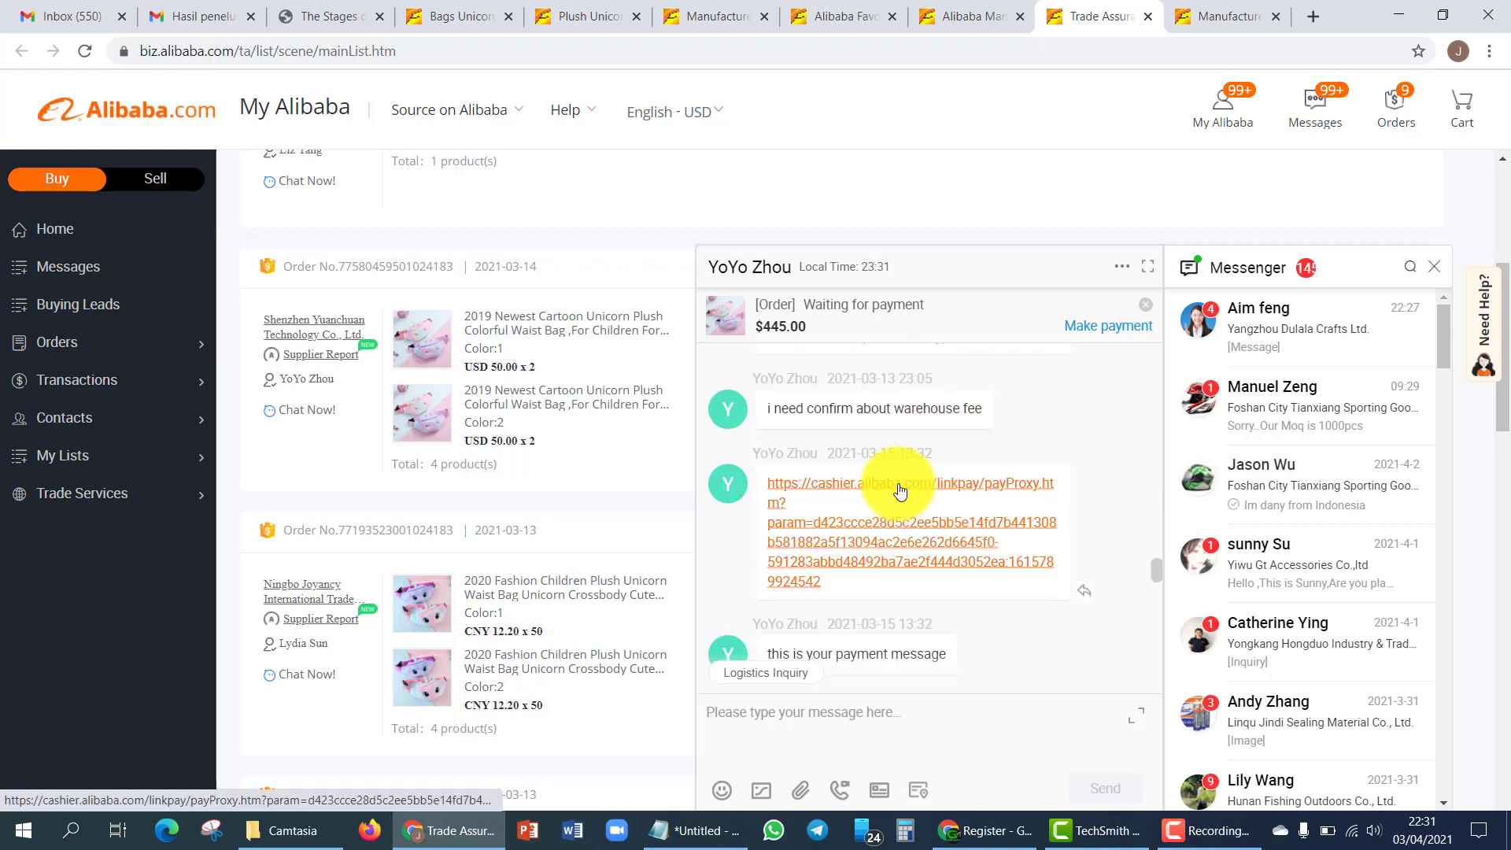
- Open the cashier link and check the product amount, logistics and USD 13.31 transaction fee
left_click(973, 485)
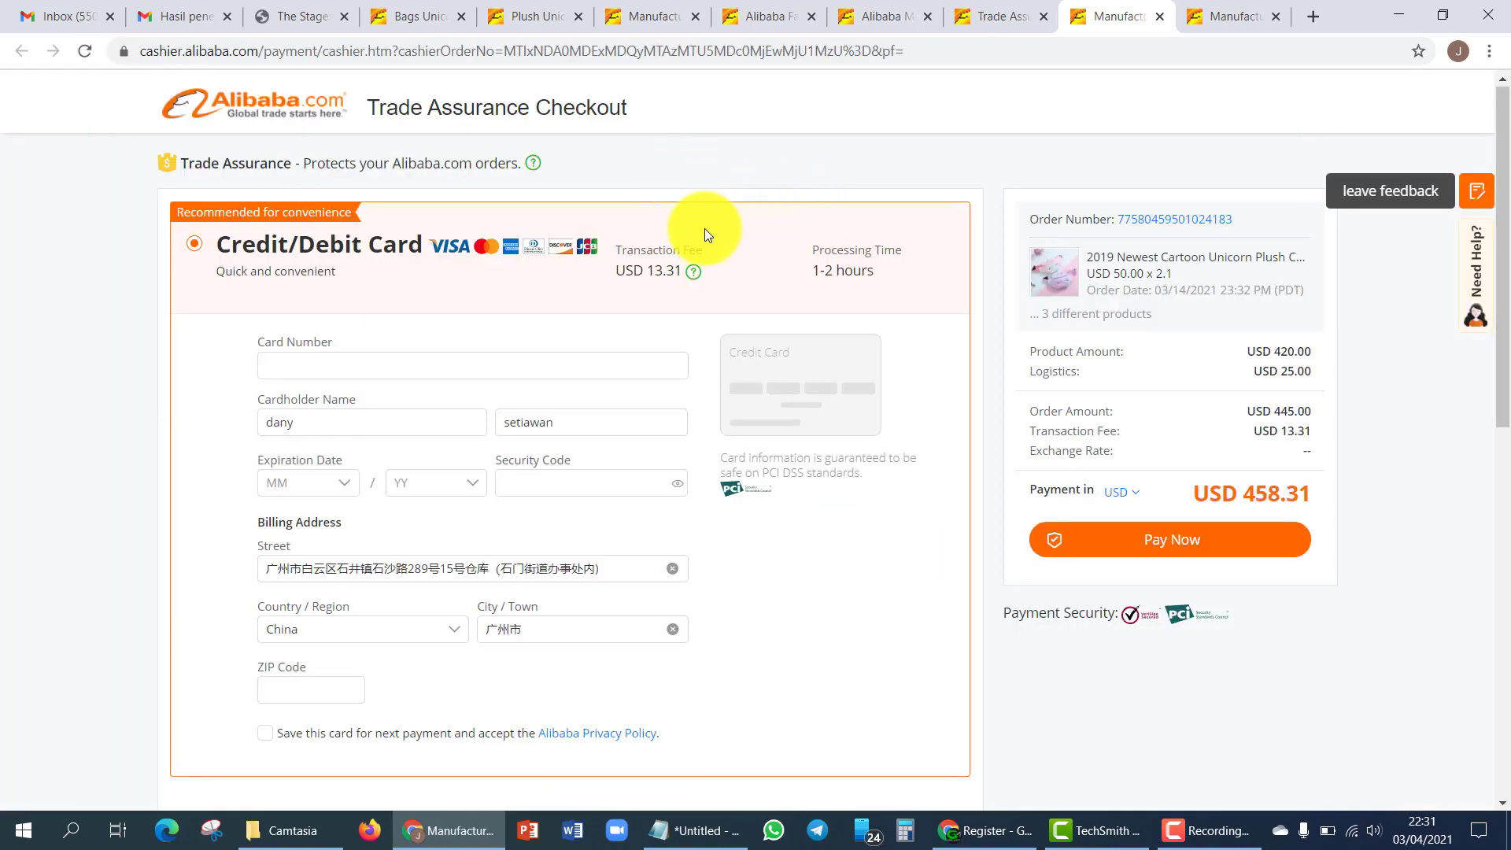
scroll(836, 464, "down", 6)
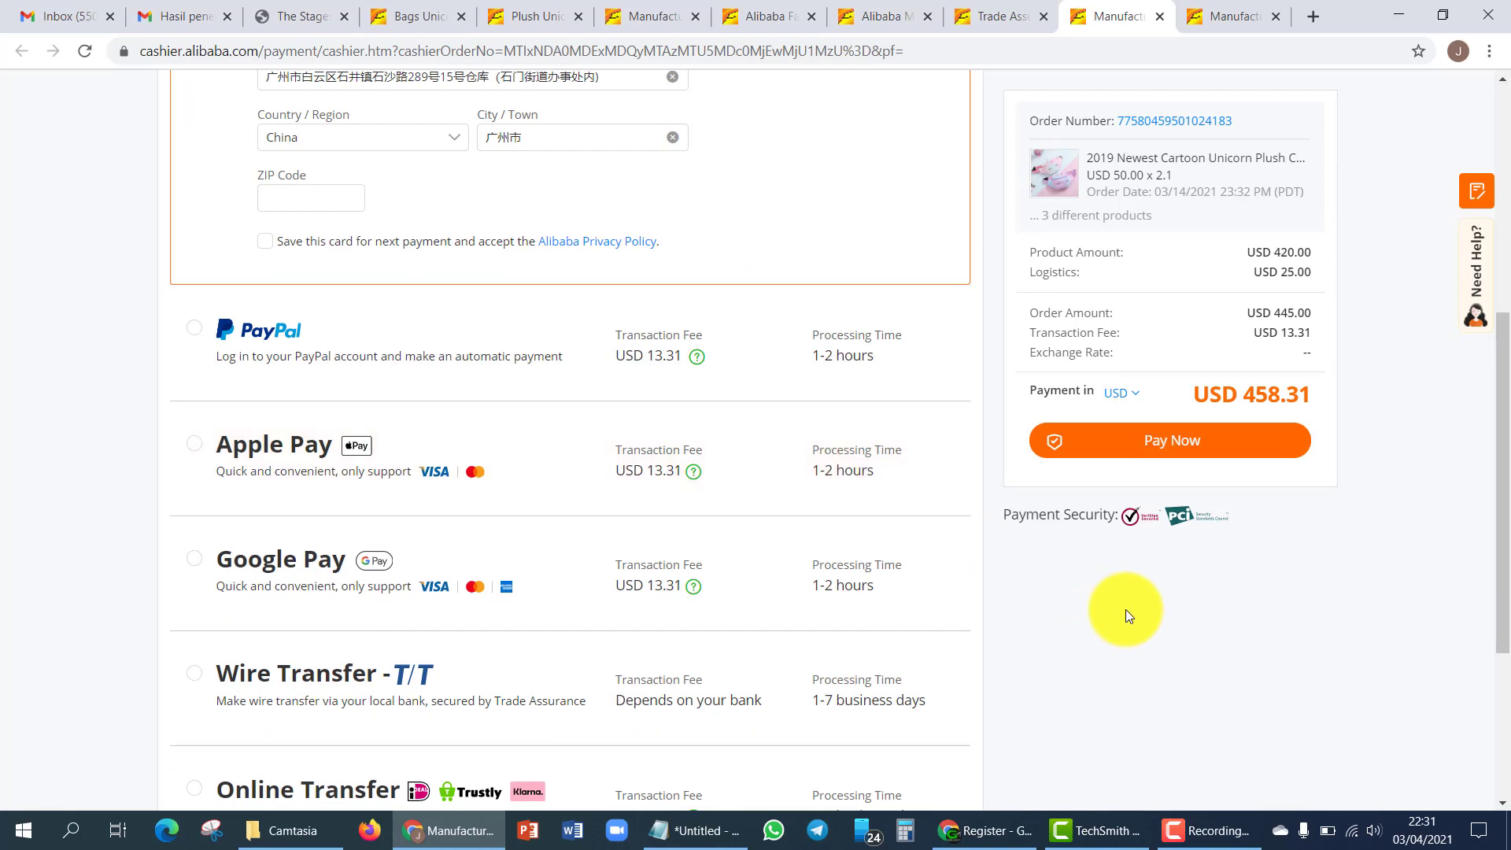
scroll(1347, 600, "up", 6)
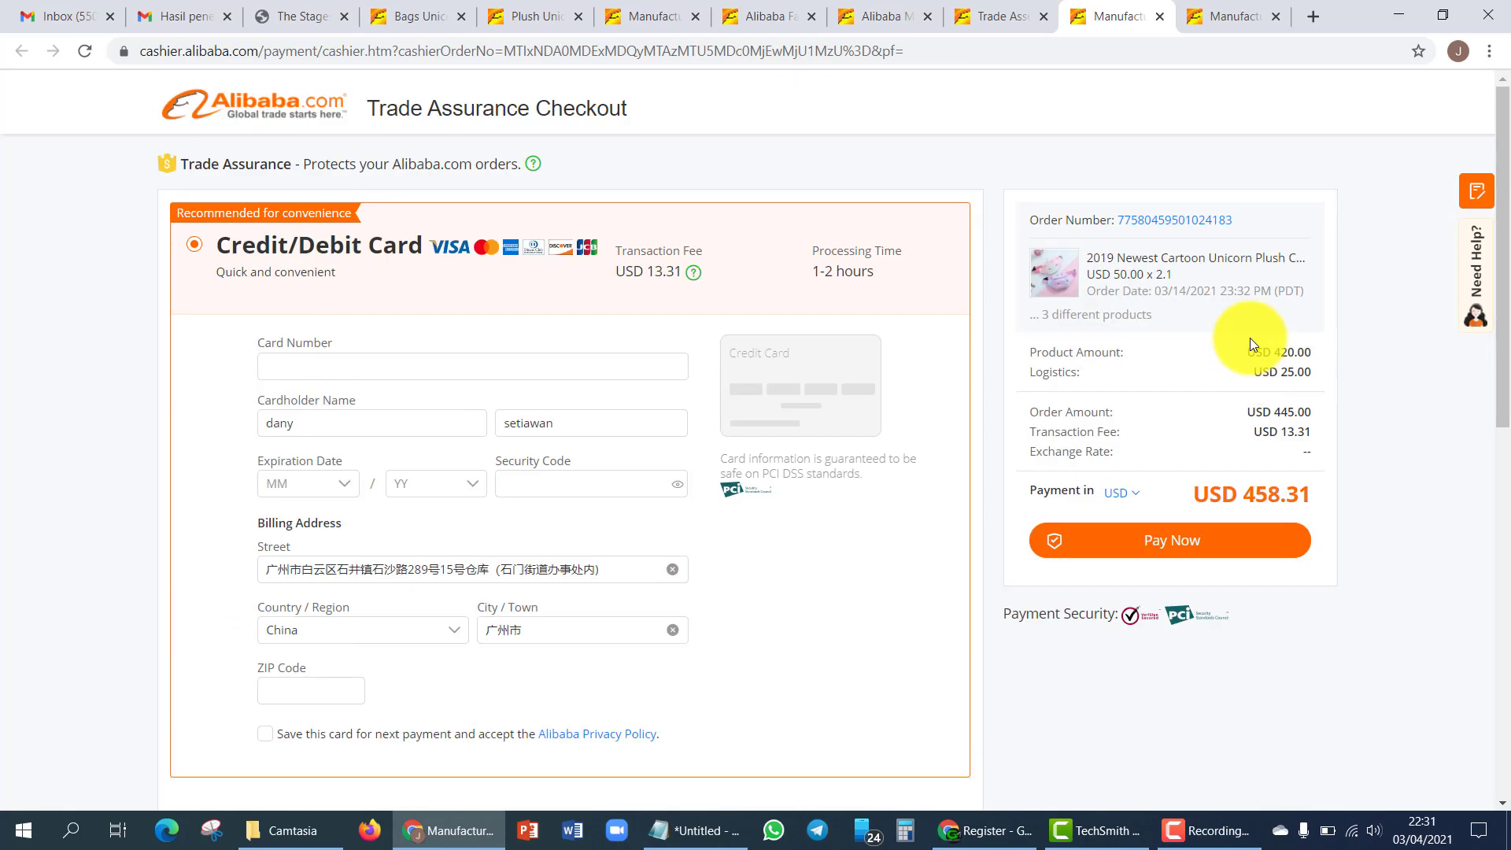
left_click_drag(1273, 357, 1324, 377)
left_click(1111, 380)
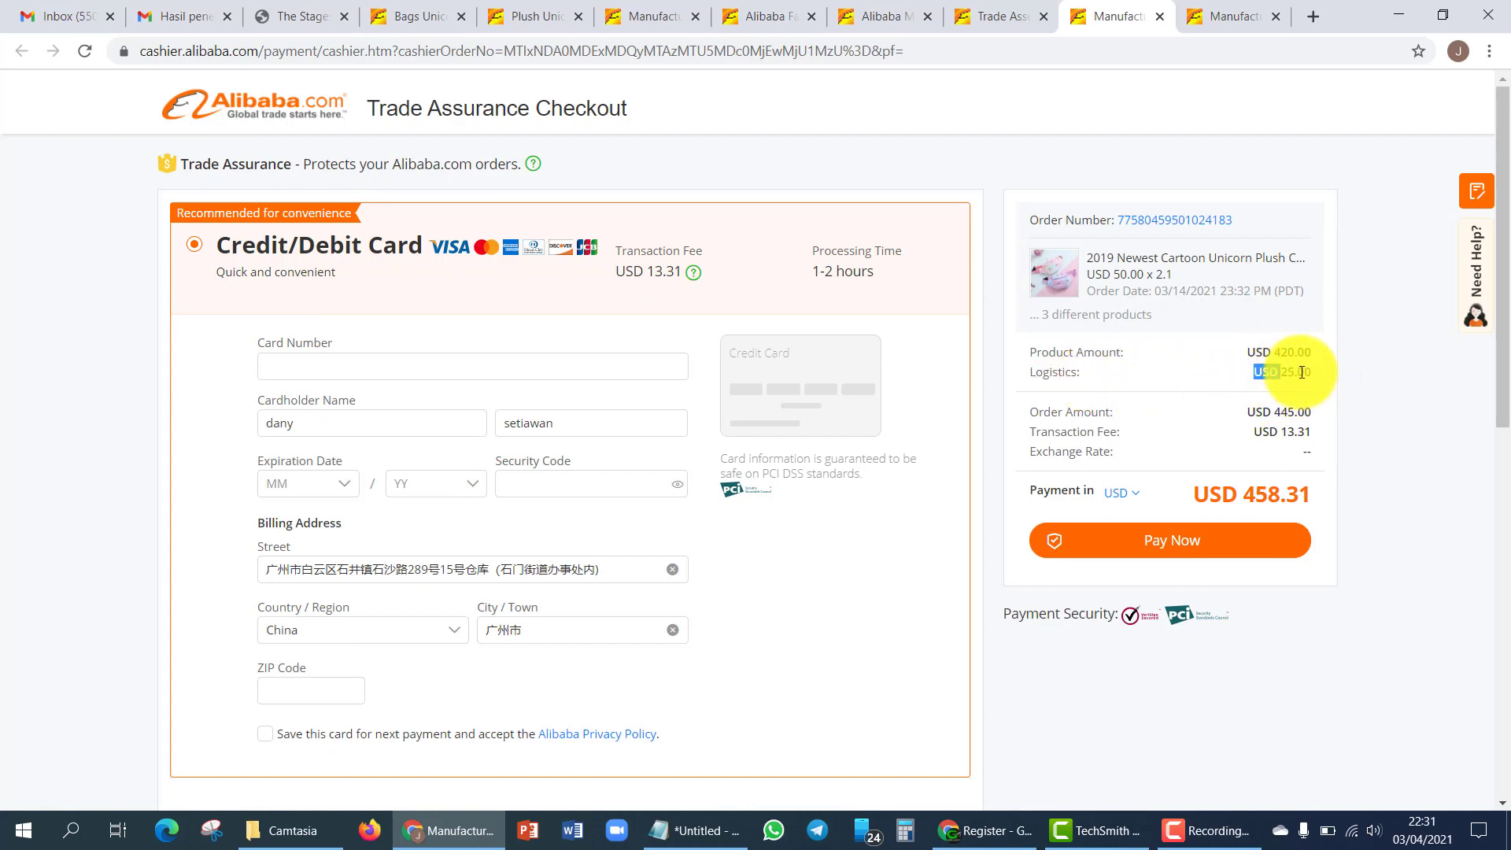
left_click(1302, 375)
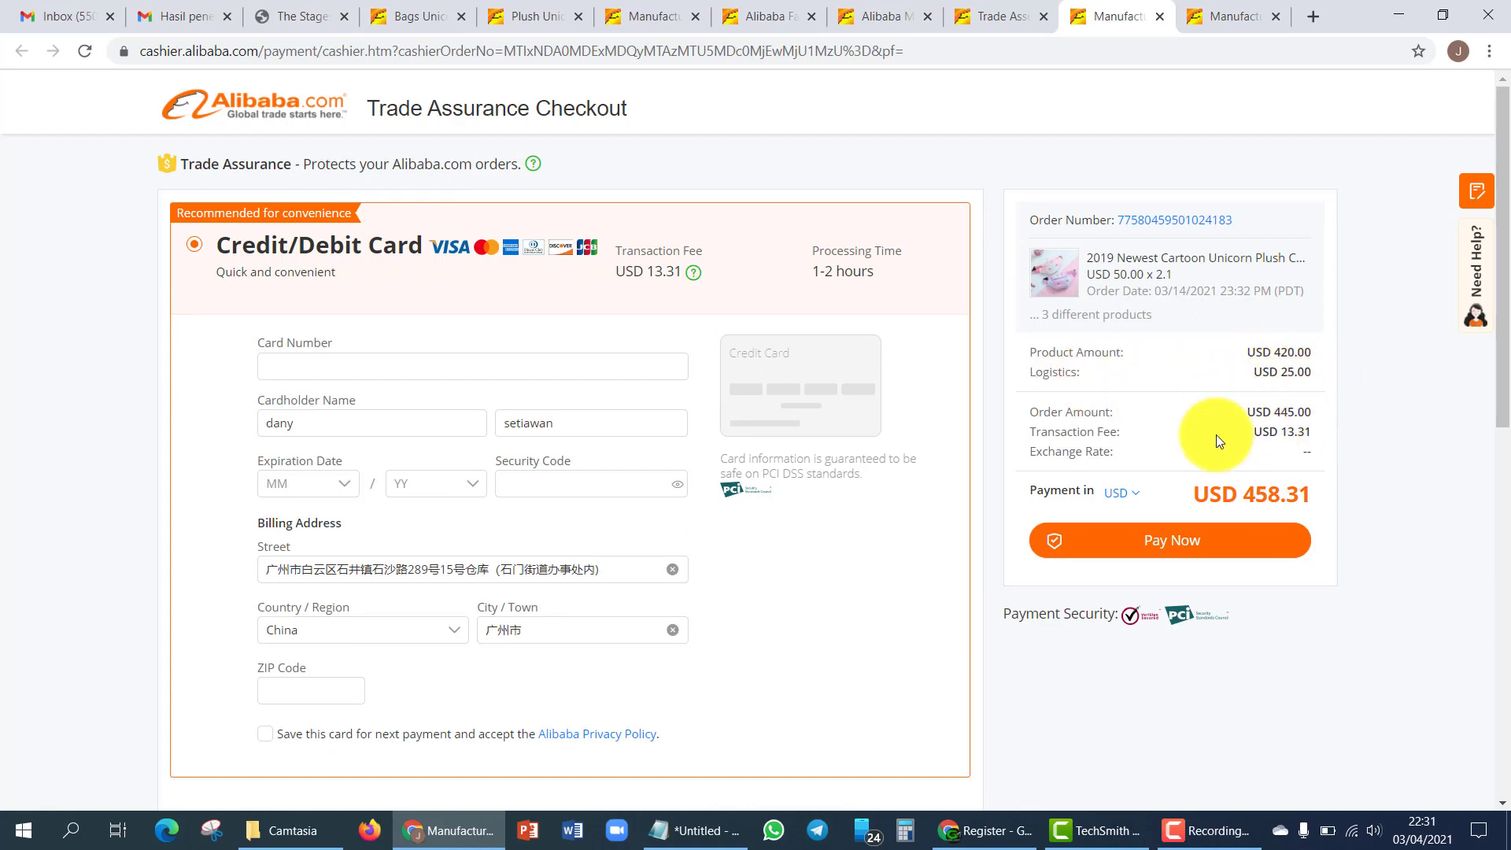
double_click(1267, 431)
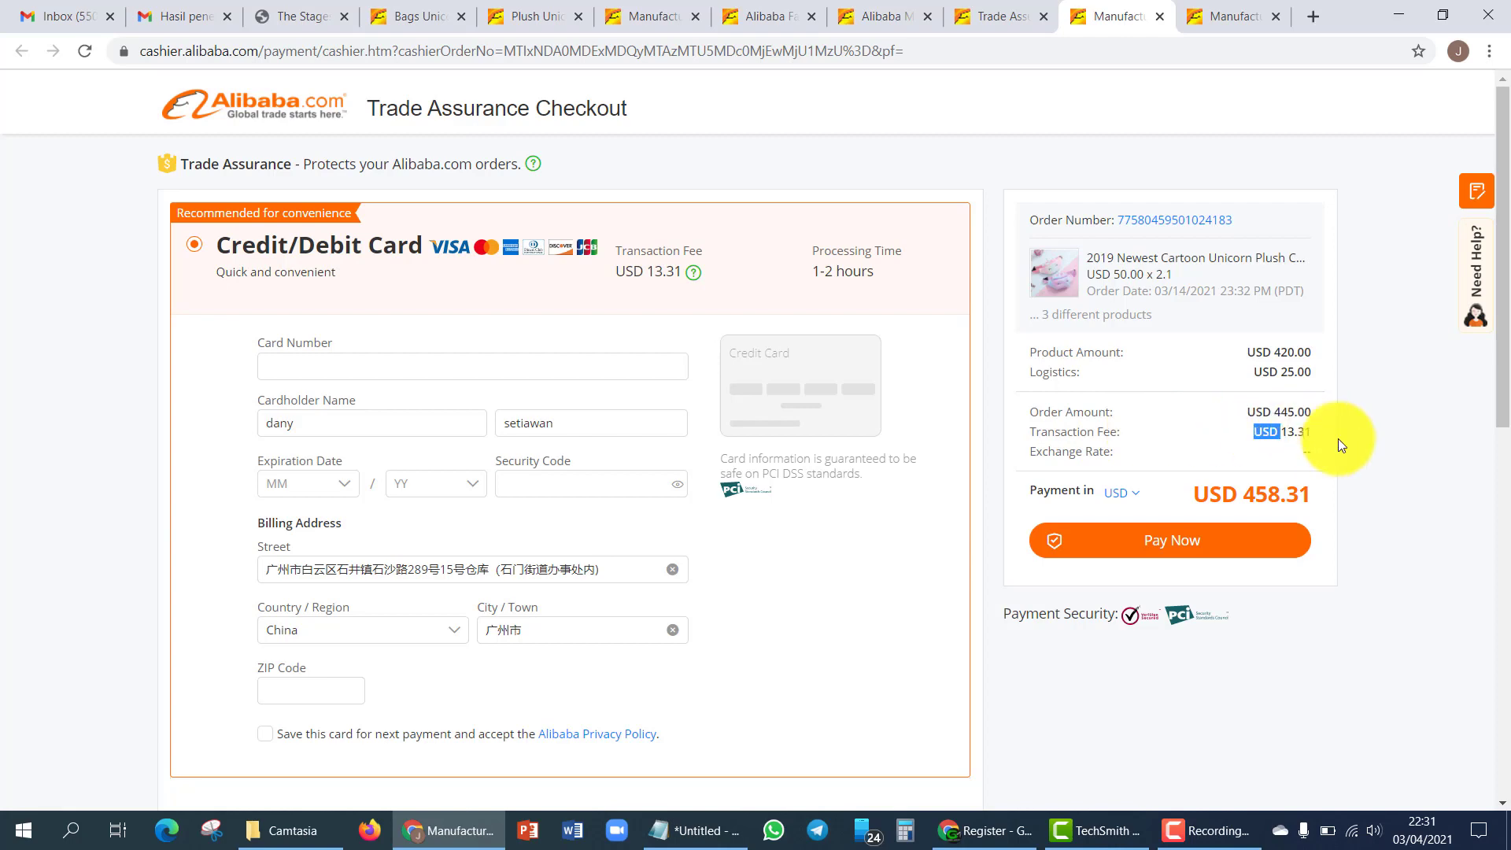
left_click(1338, 438)
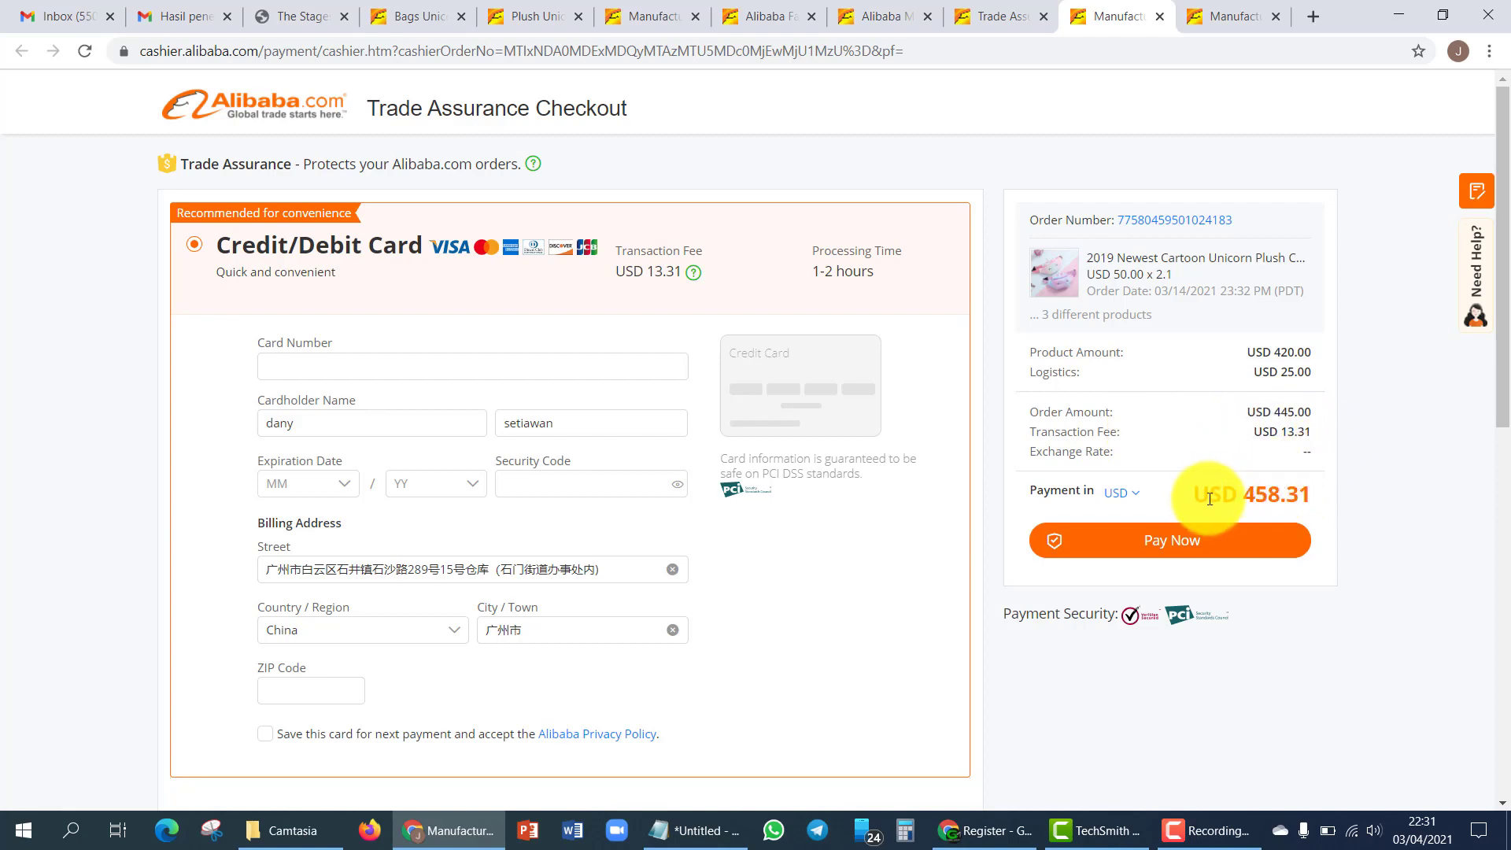
left_click(306, 16)
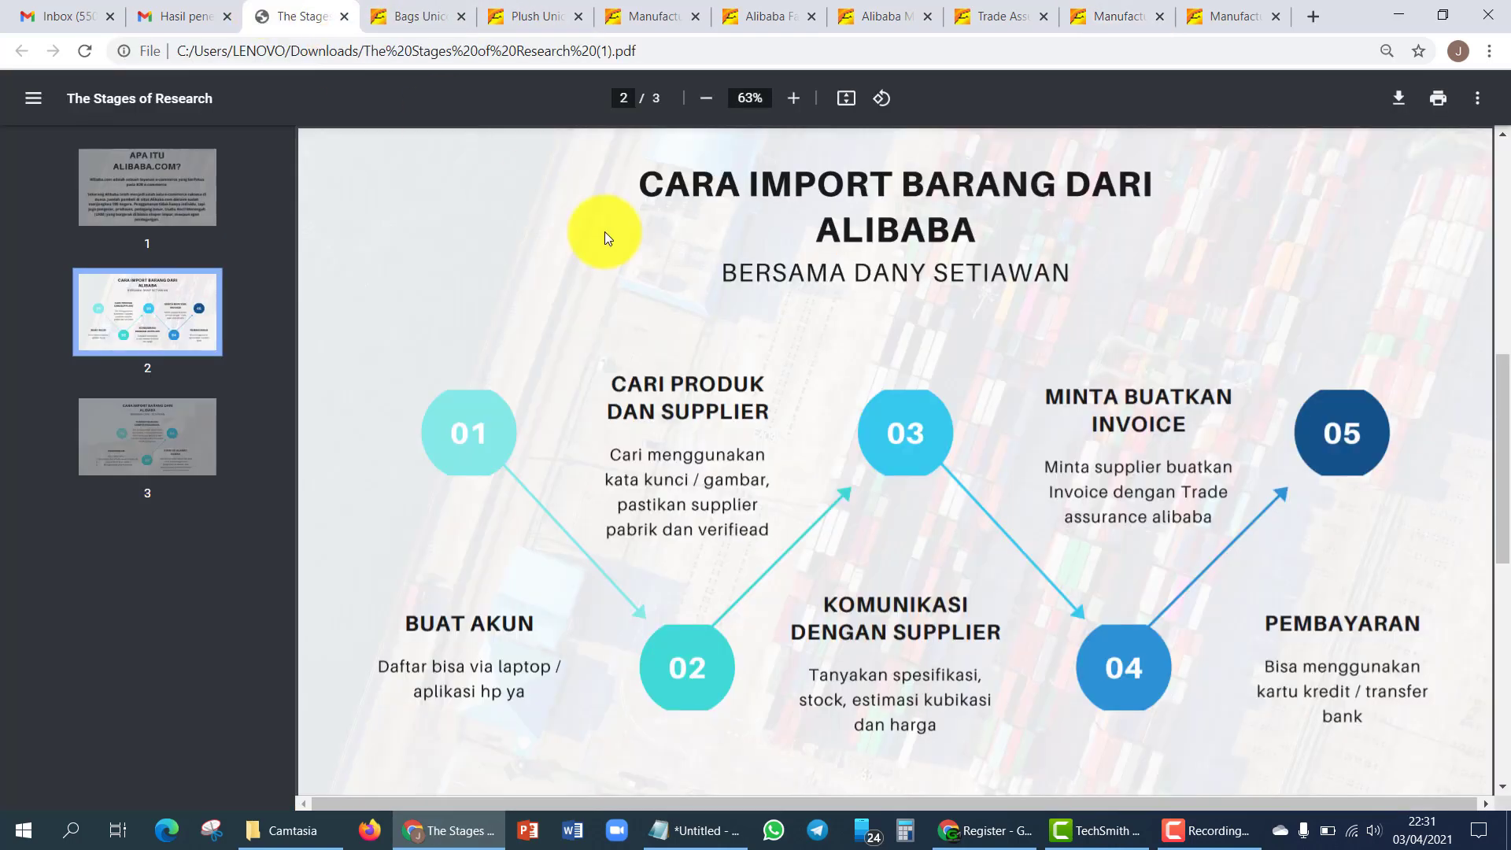
left_click(882, 16)
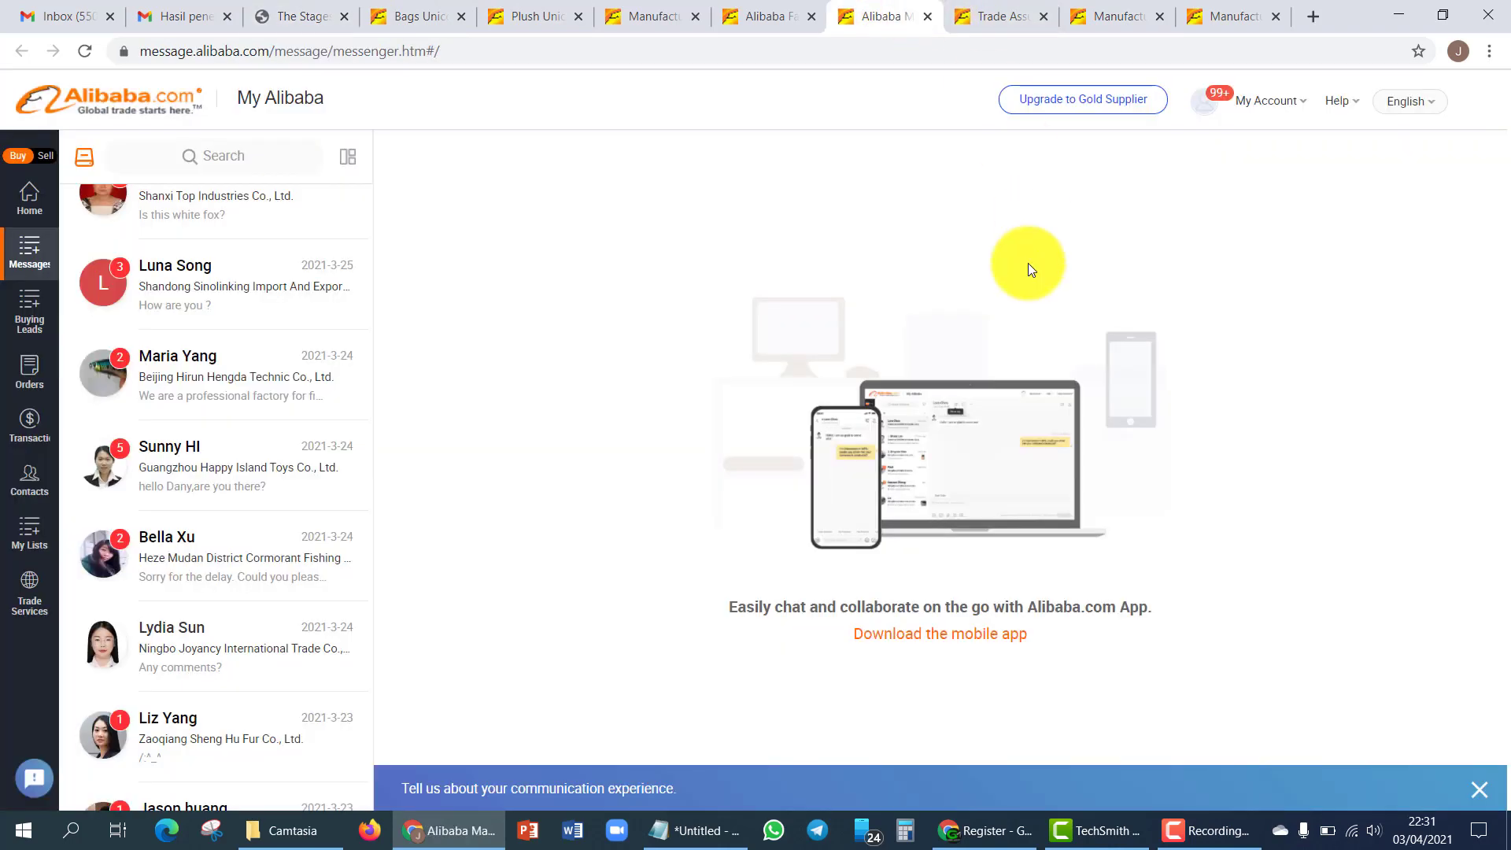
left_click(1016, 16)
scroll(1099, 583, "down", 2)
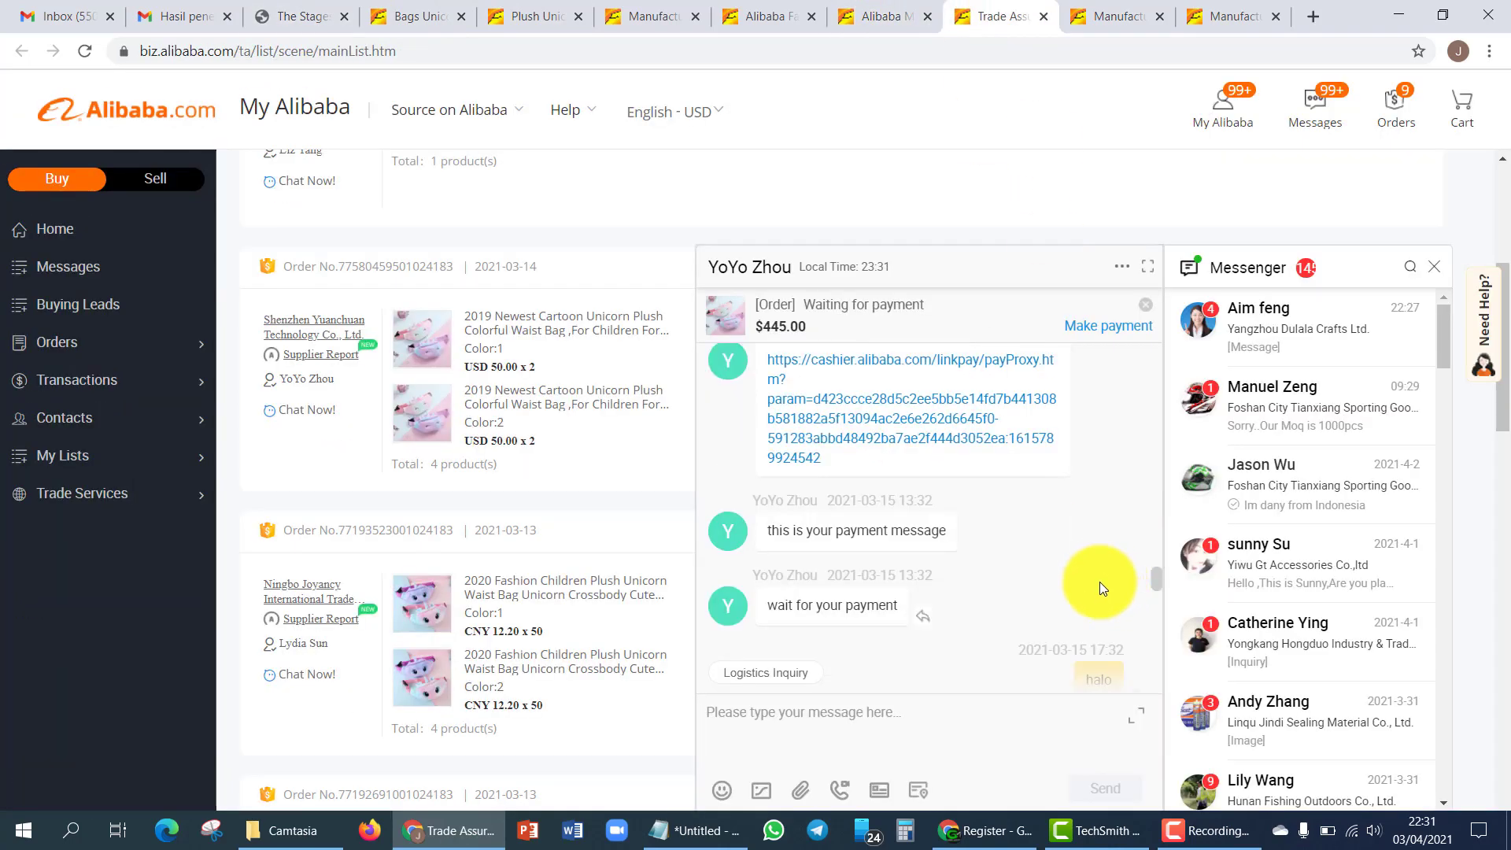
scroll(1076, 567, "up", 2)
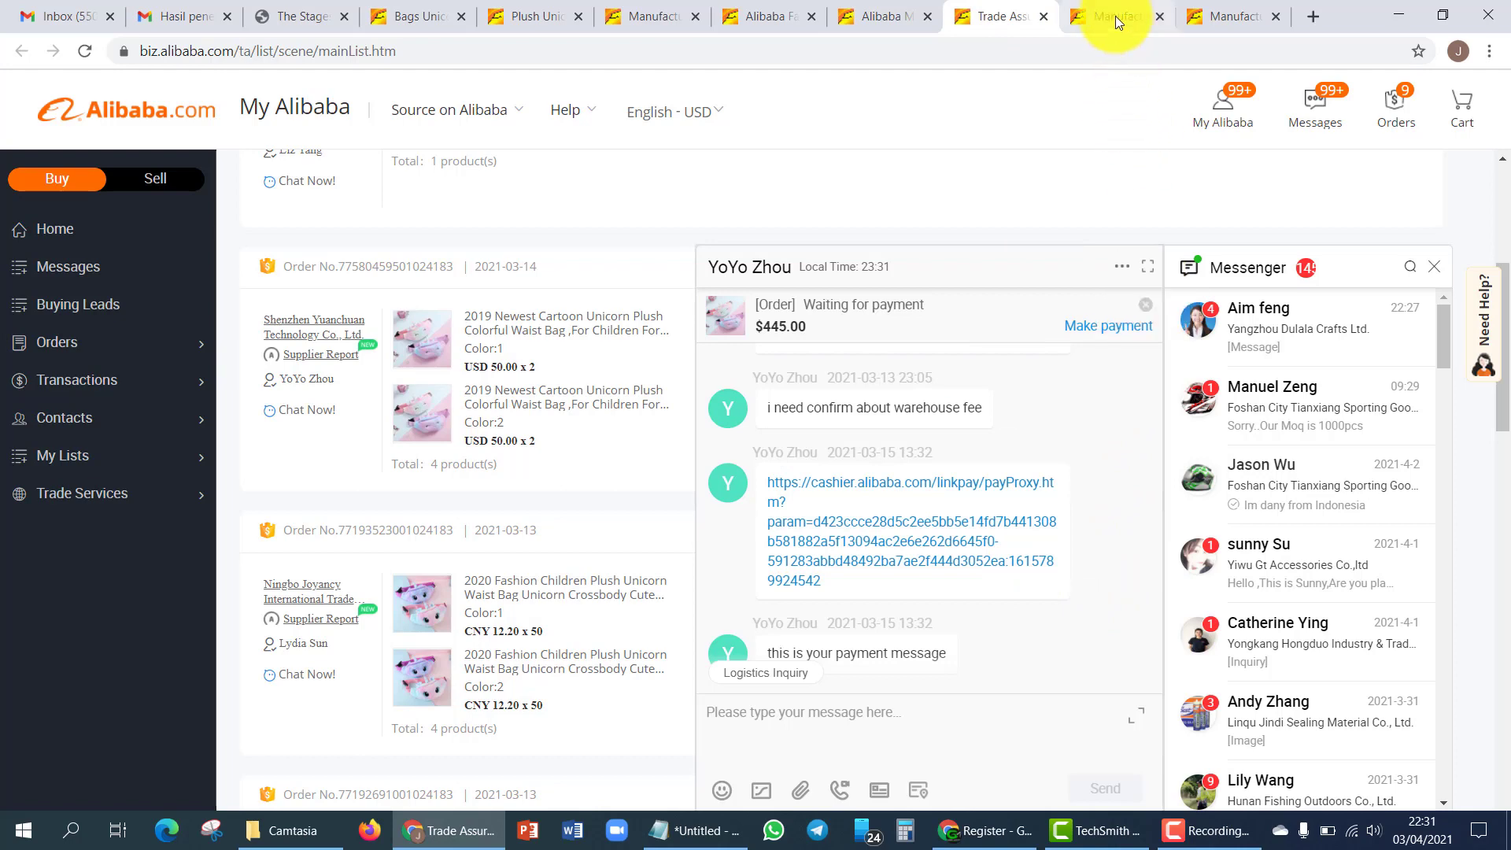
left_click(301, 9)
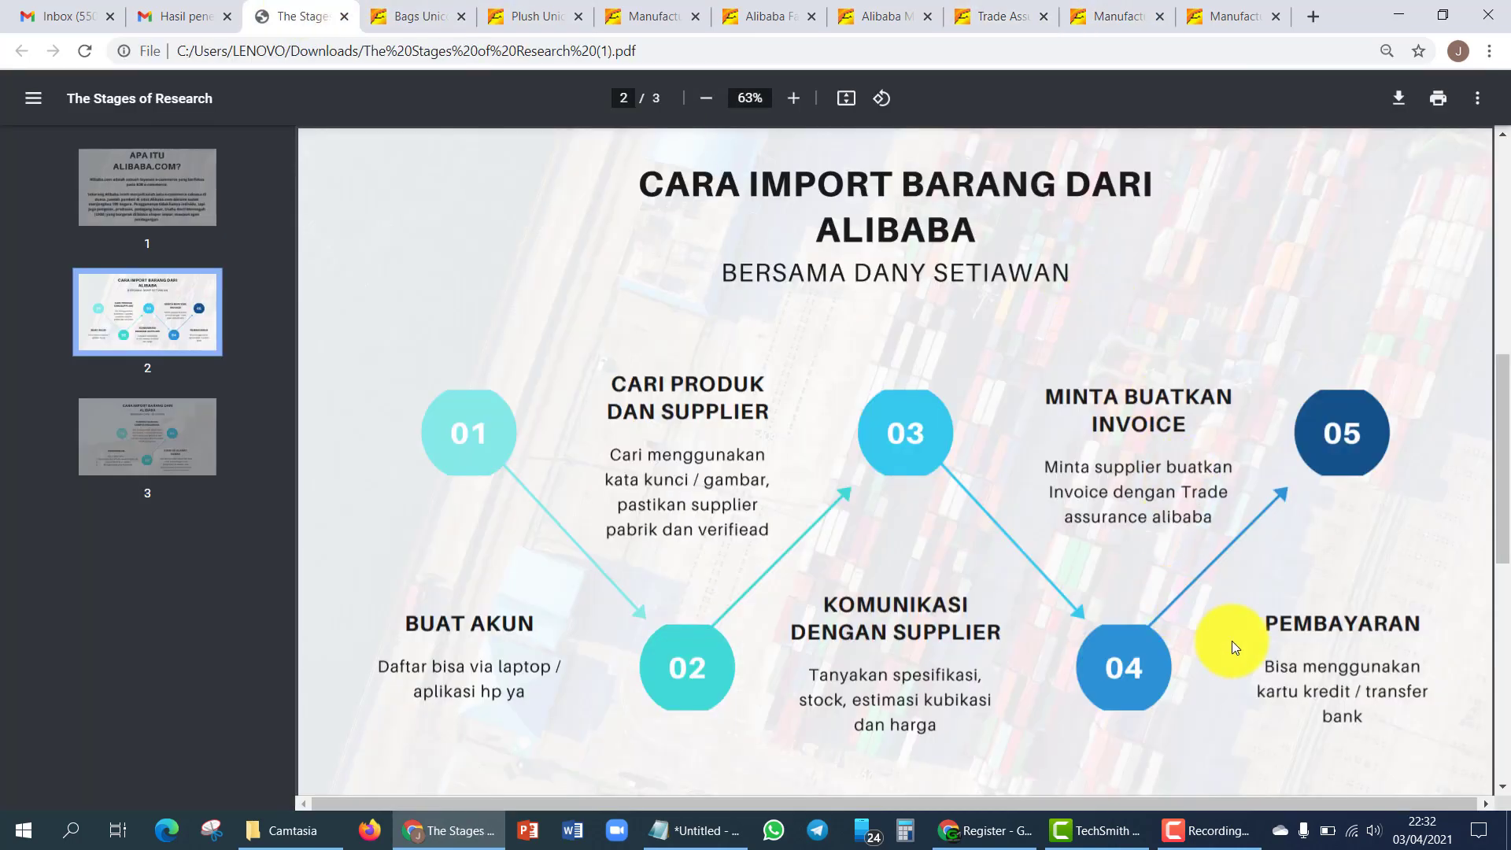
left_click(1114, 16)
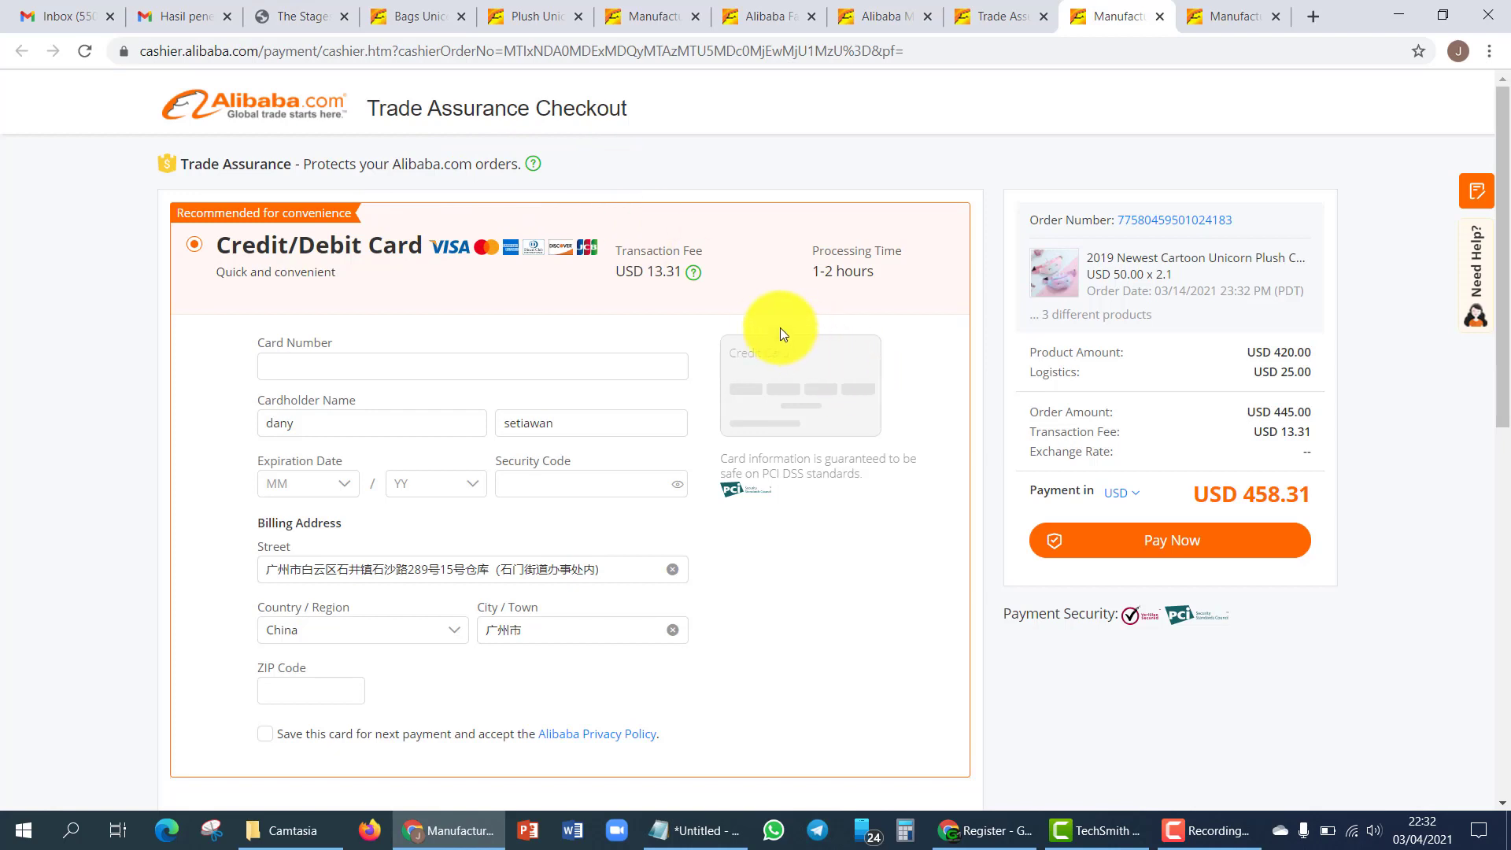
- Try the Credit/Debit Card form's card number and cardholder first name fields, leaving them empty
scroll(725, 334, "down", 1)
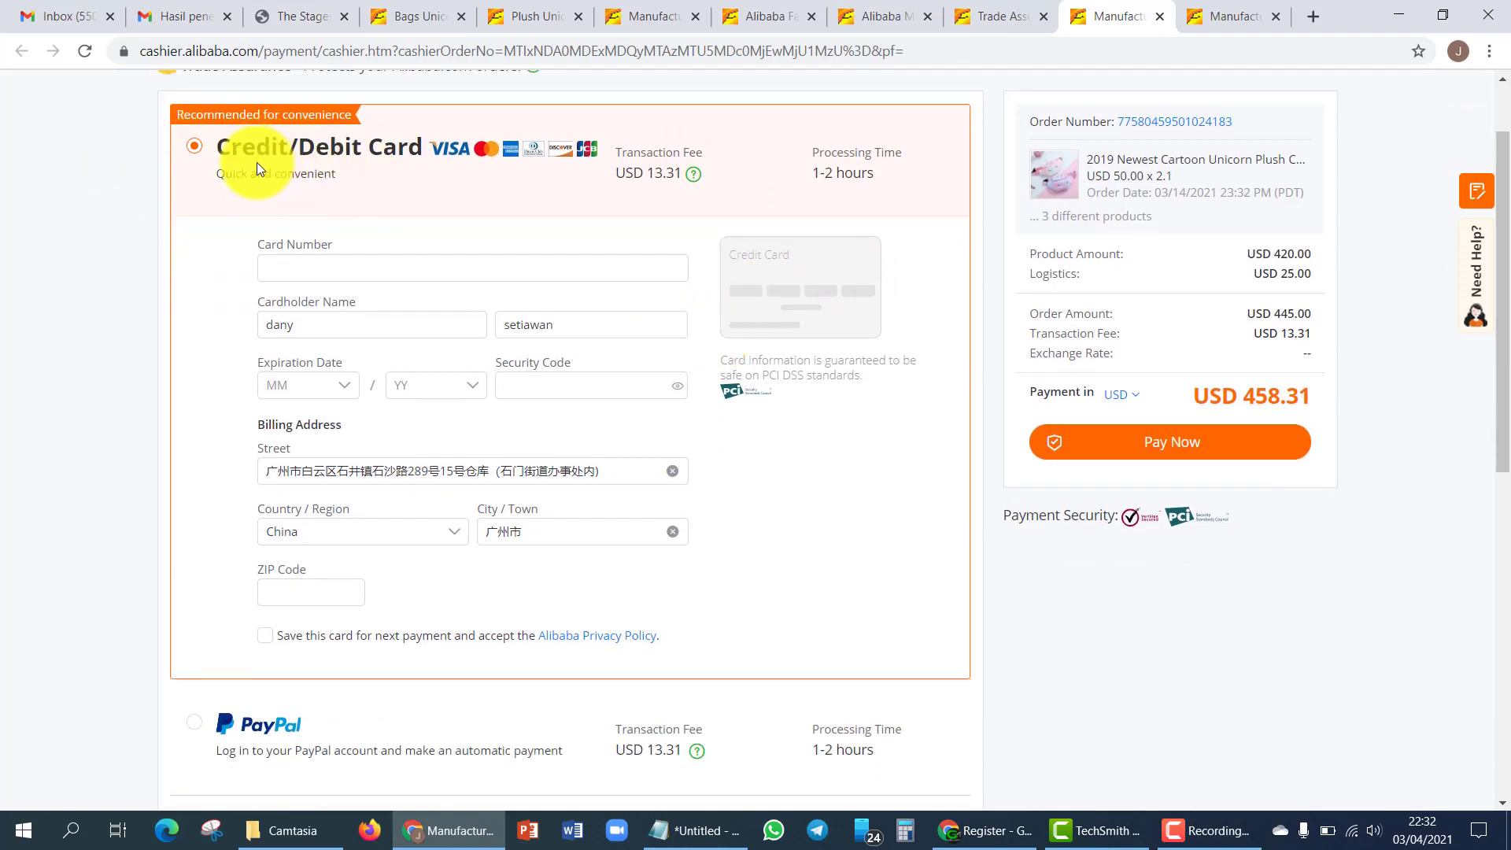
left_click(347, 265)
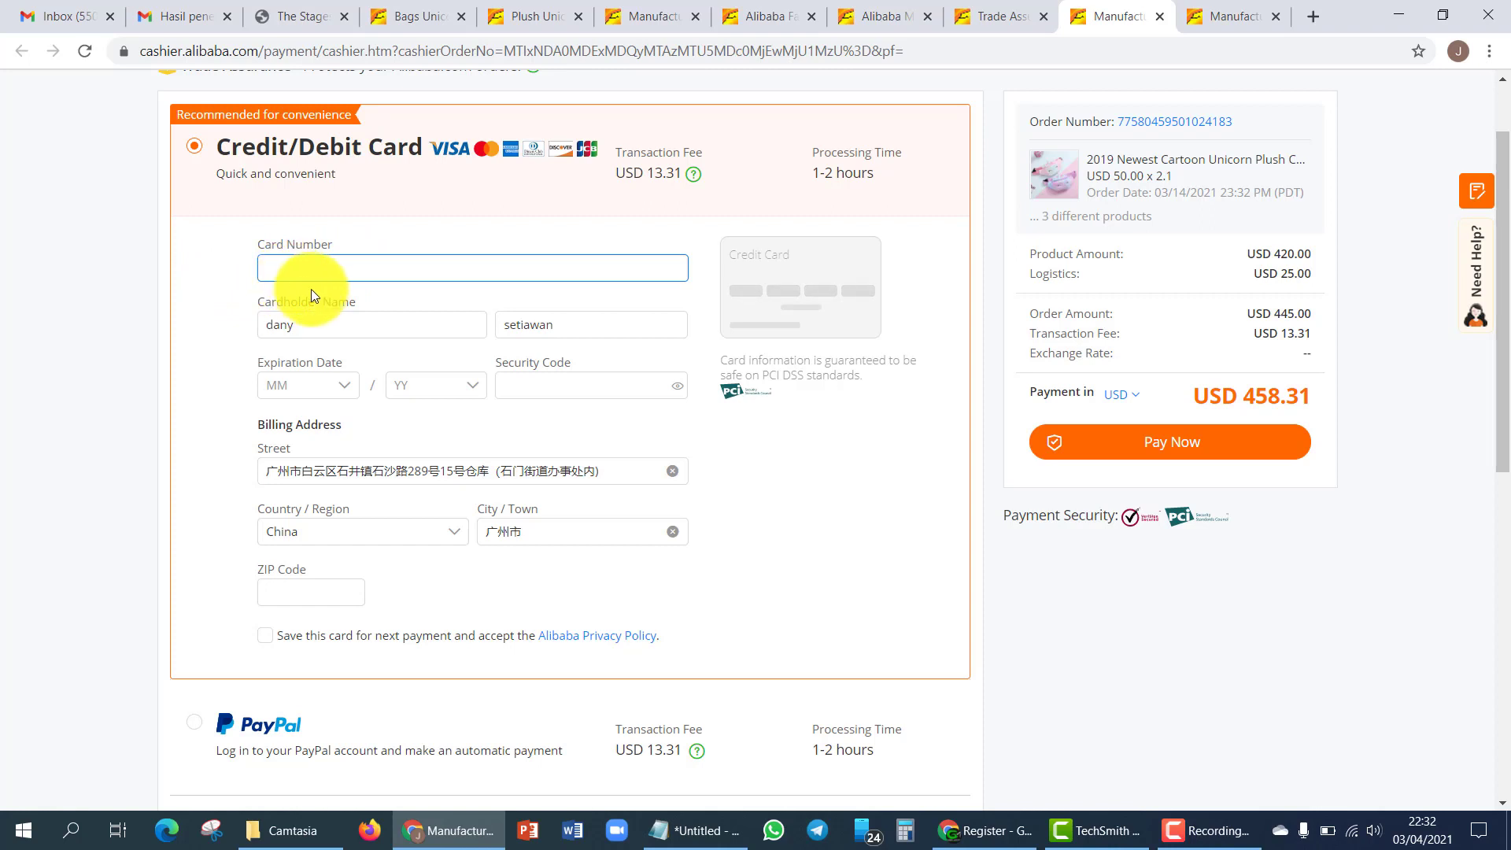
left_click(360, 326)
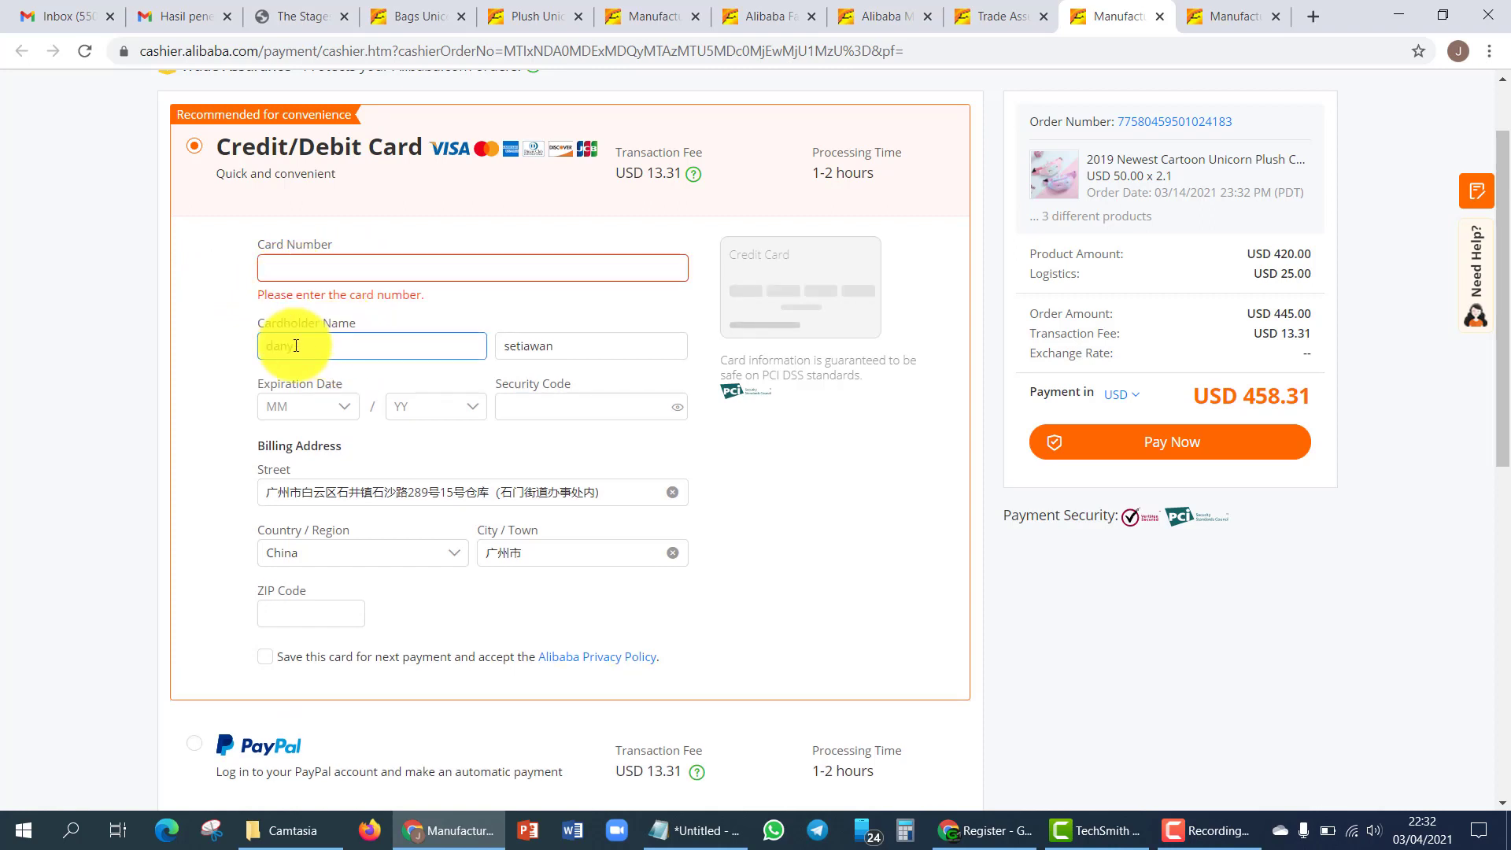
left_click(255, 286)
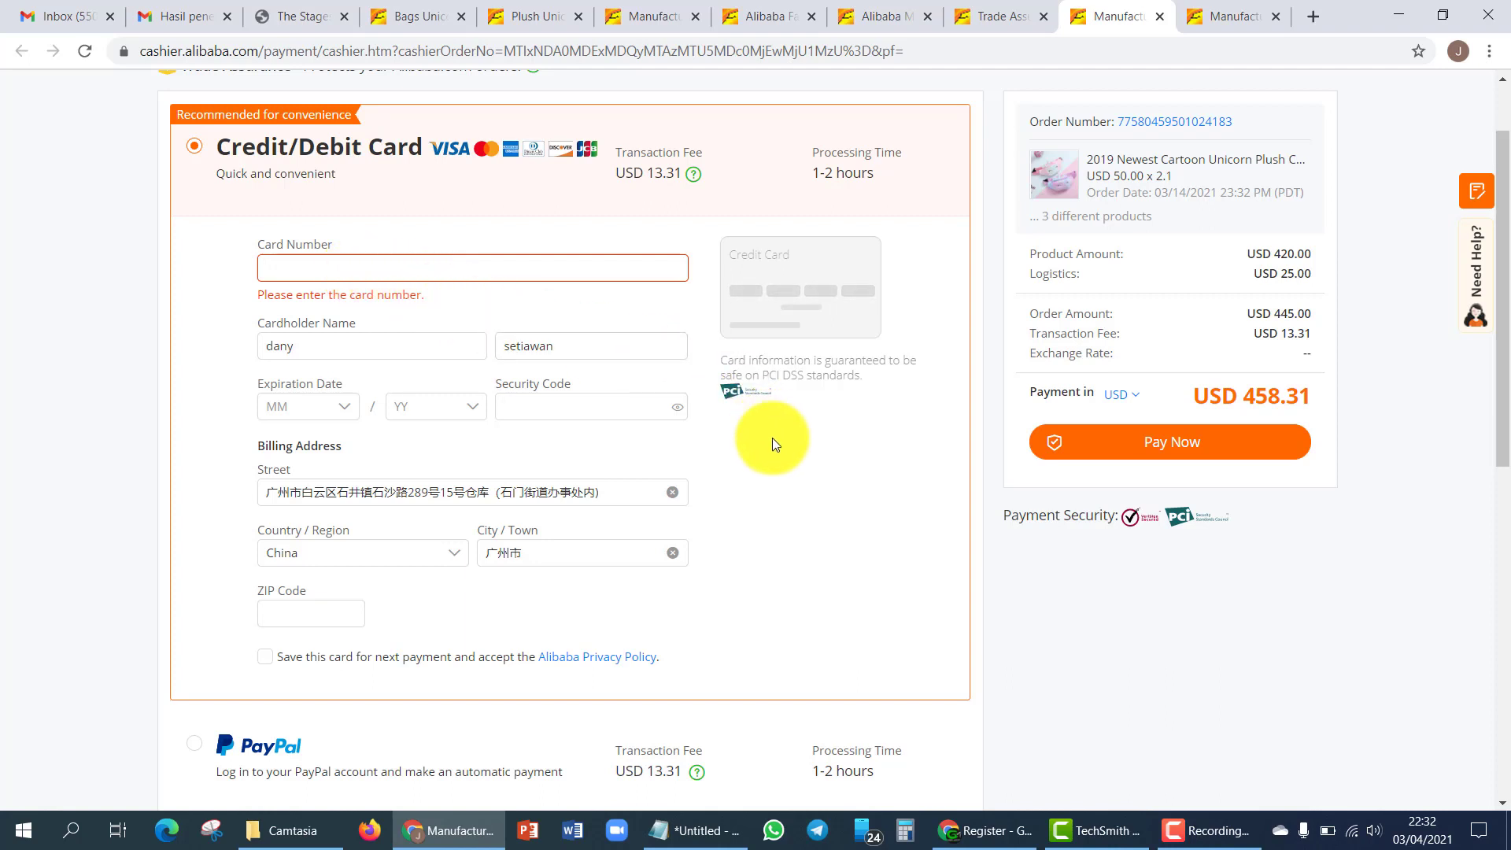
- Scroll through the PayPal, Apple Pay, Google Pay, wire and online transfer options
scroll(984, 338, "down", 3)
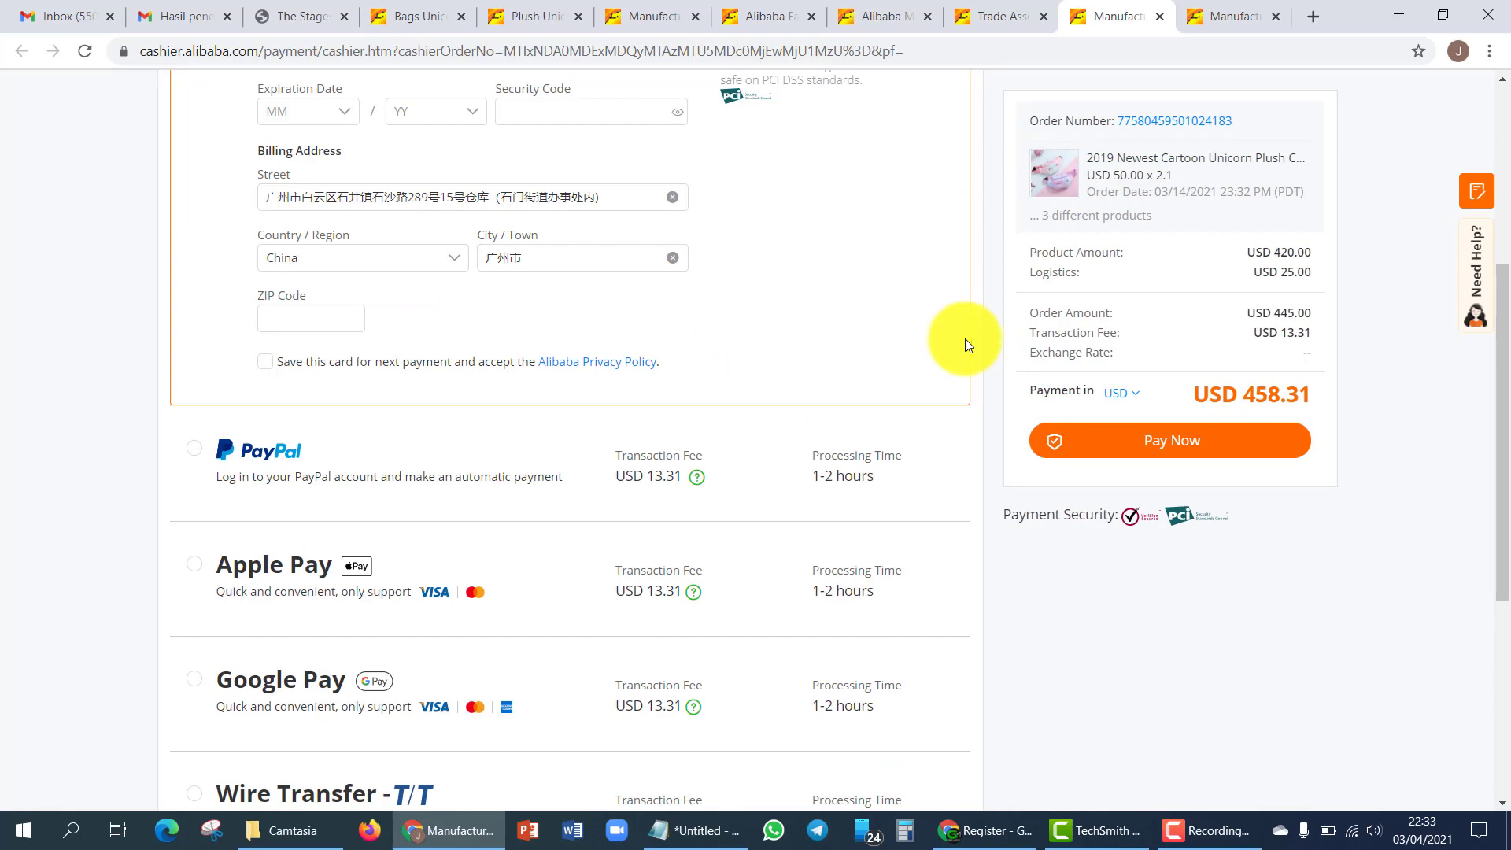
scroll(372, 463, "down", 1)
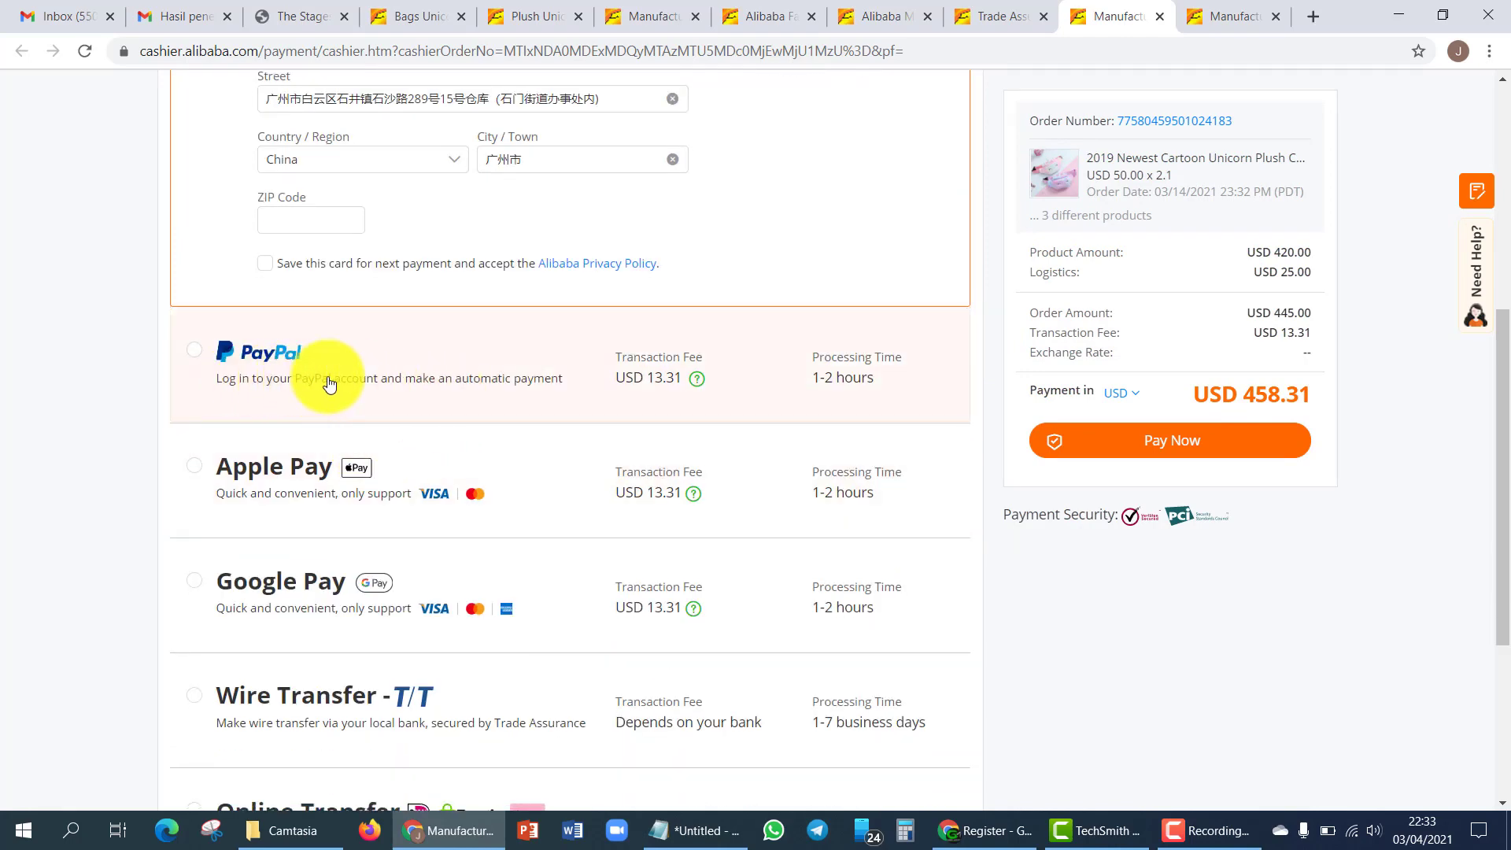
scroll(329, 384, "up", 4)
scroll(287, 381, "down", 7)
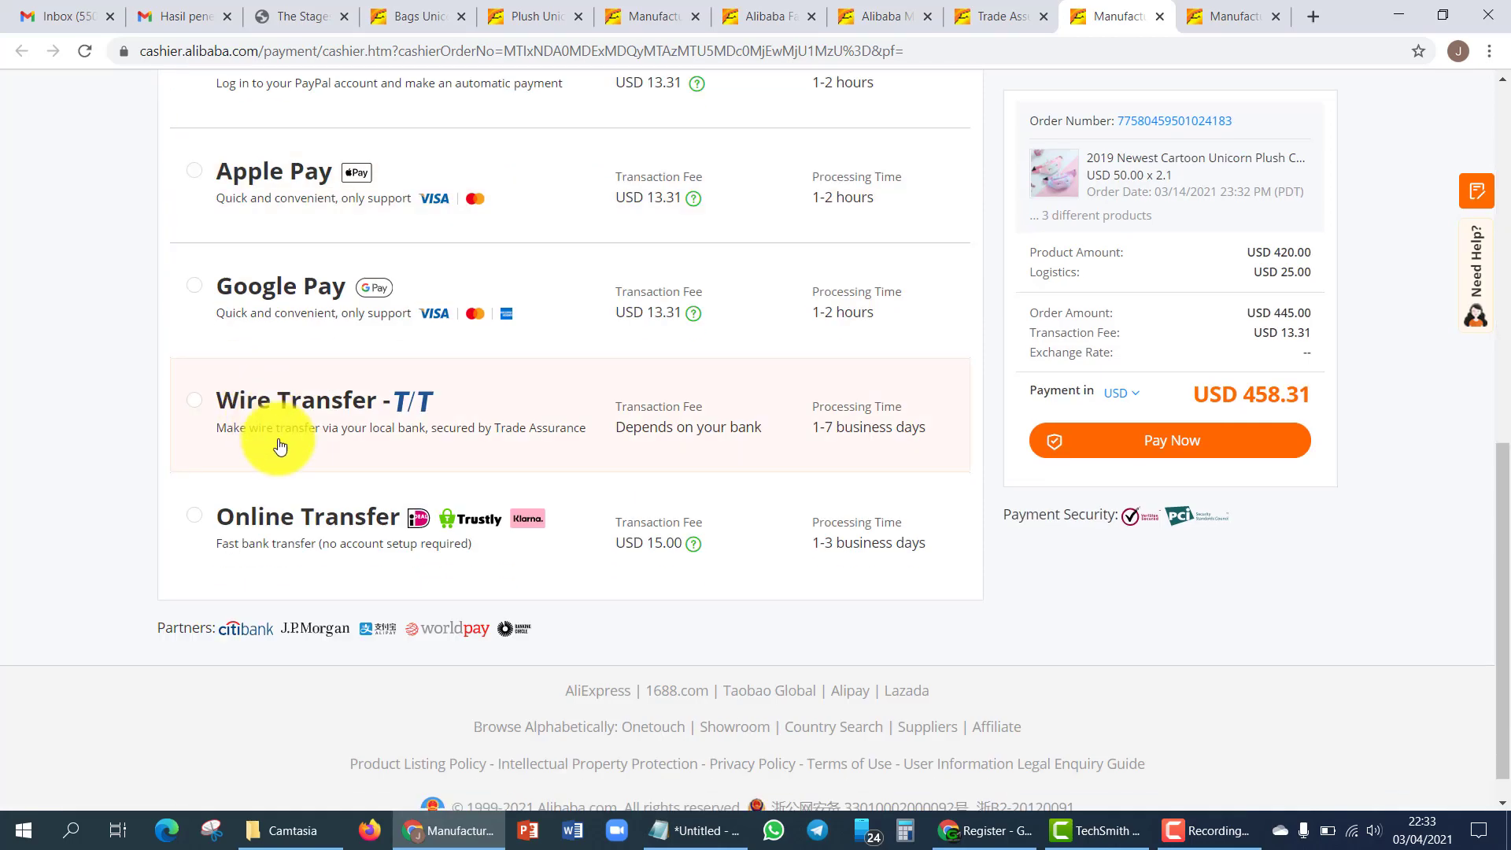
scroll(219, 417, "up", 5)
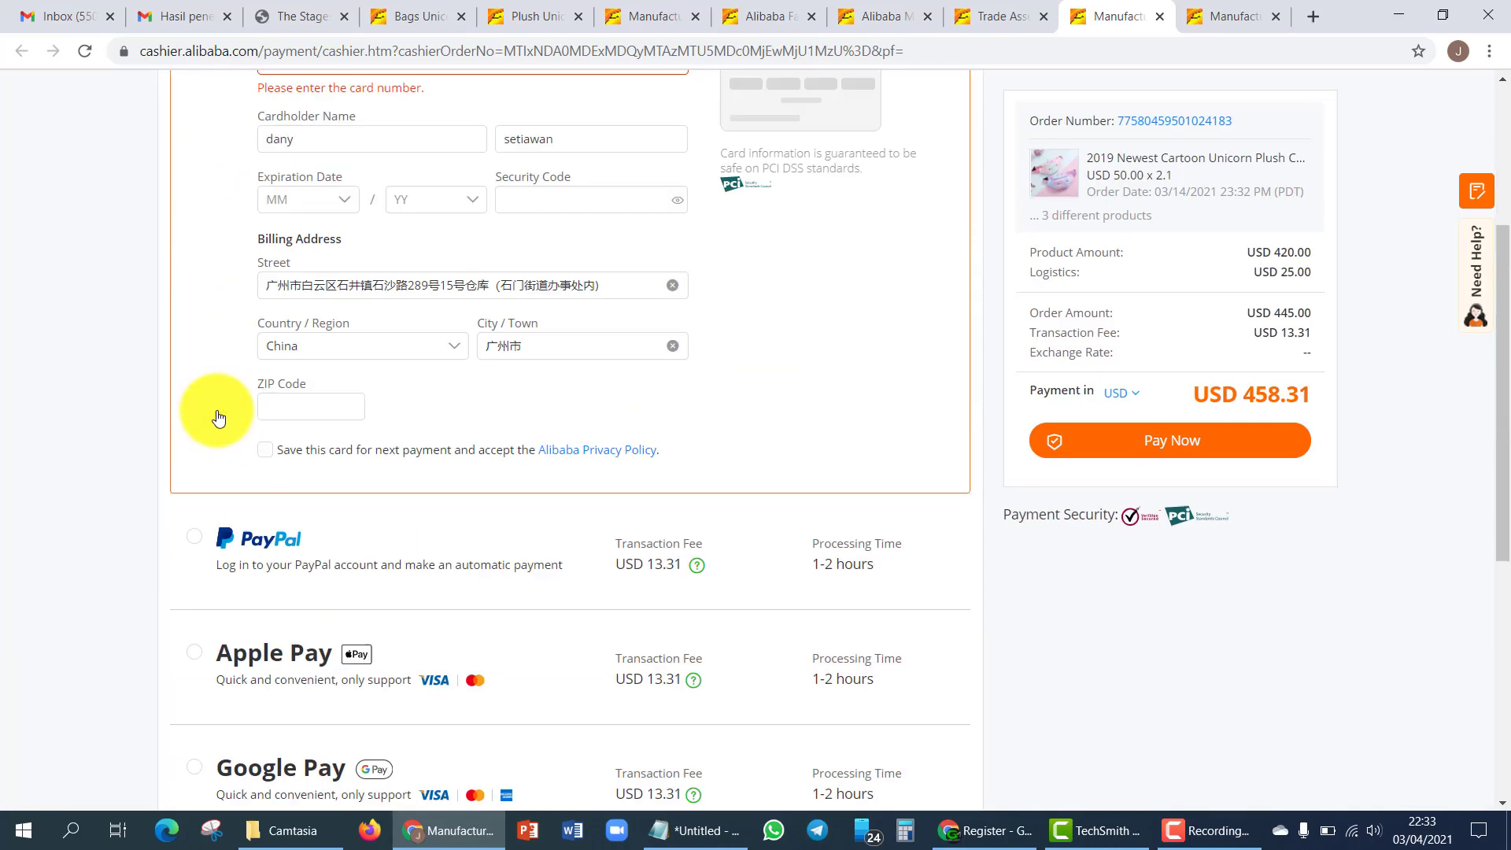
scroll(218, 413, "up", 3)
scroll(220, 413, "down", 4)
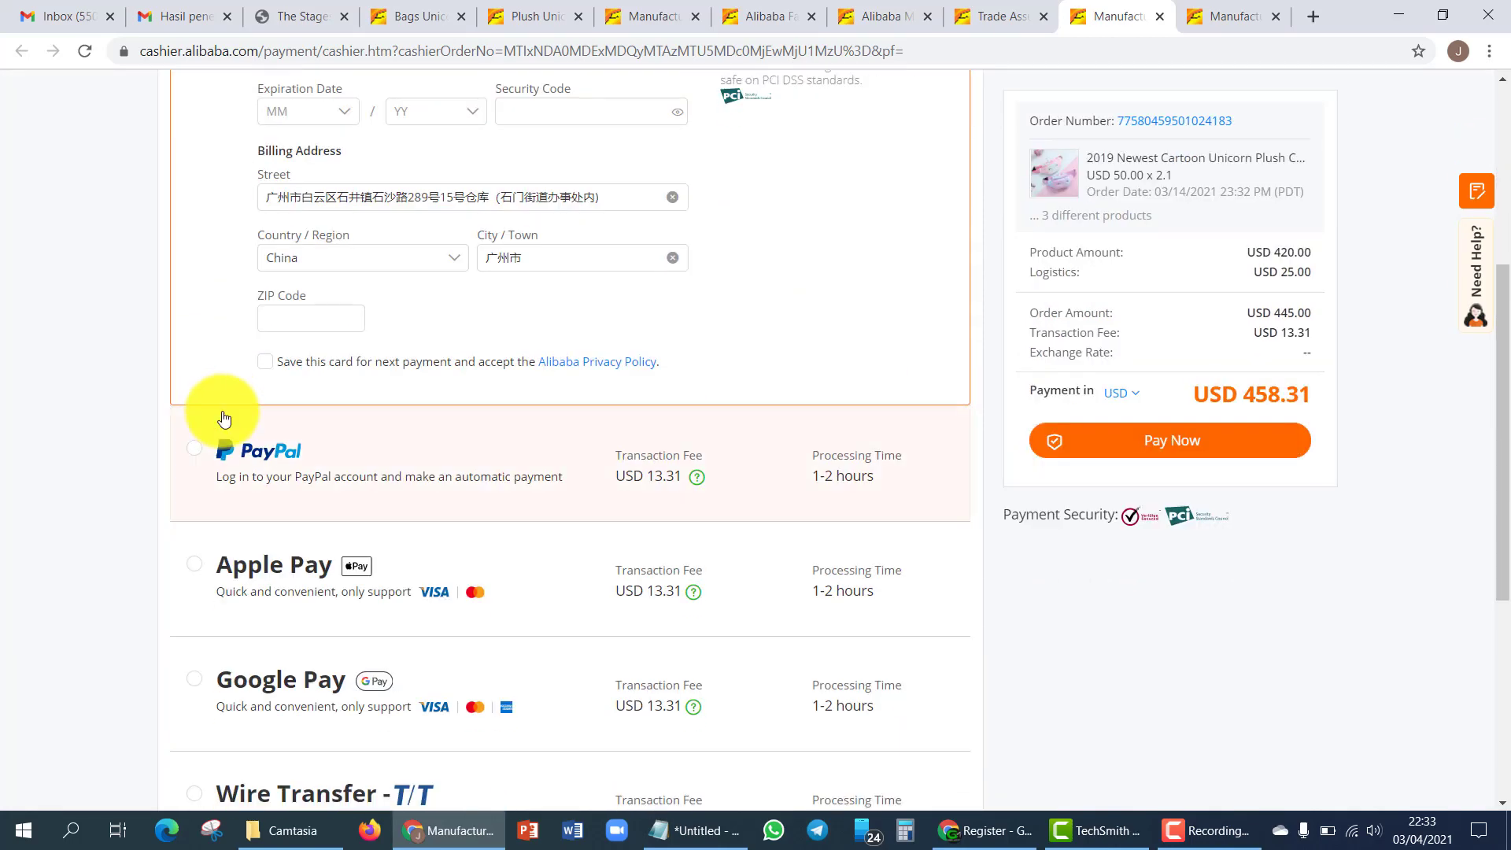
scroll(224, 418, "down", 4)
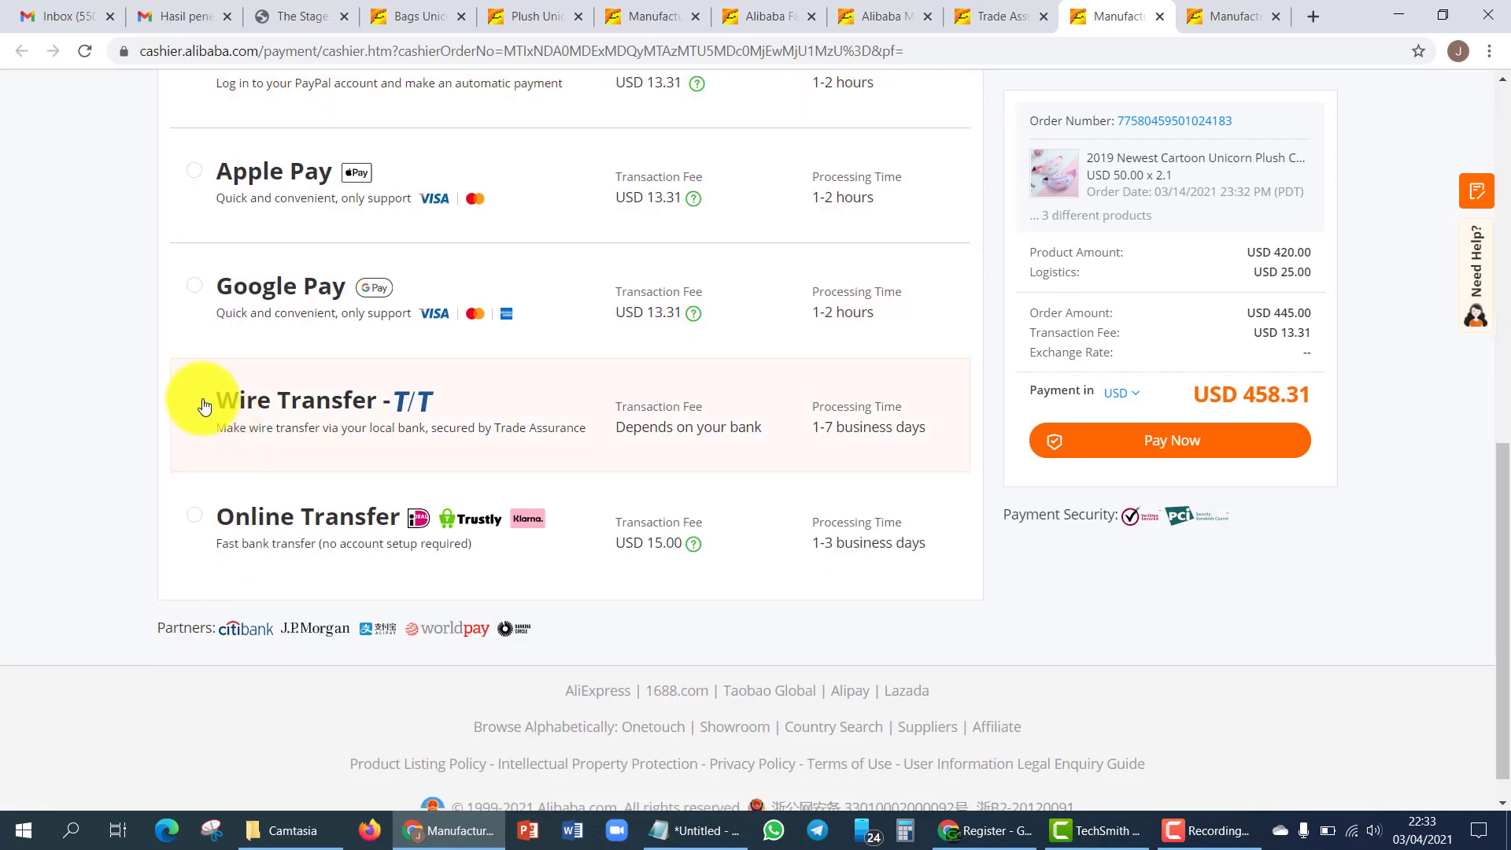
- Choose Wire Transfer and view the J.P.Morgan details, highlighting the beneficiary account number
left_click(204, 405)
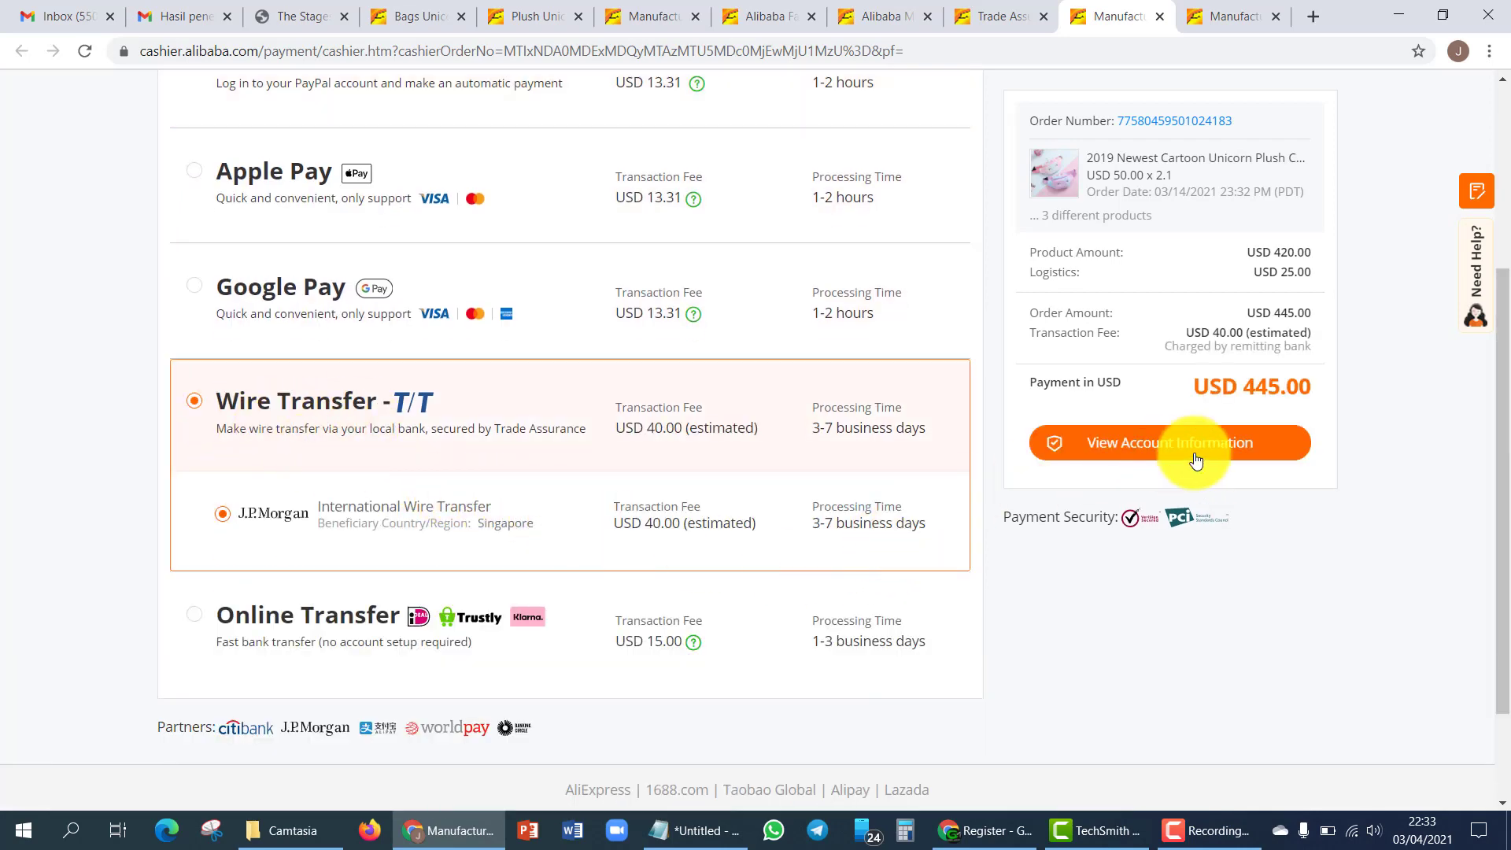
left_click(1154, 429)
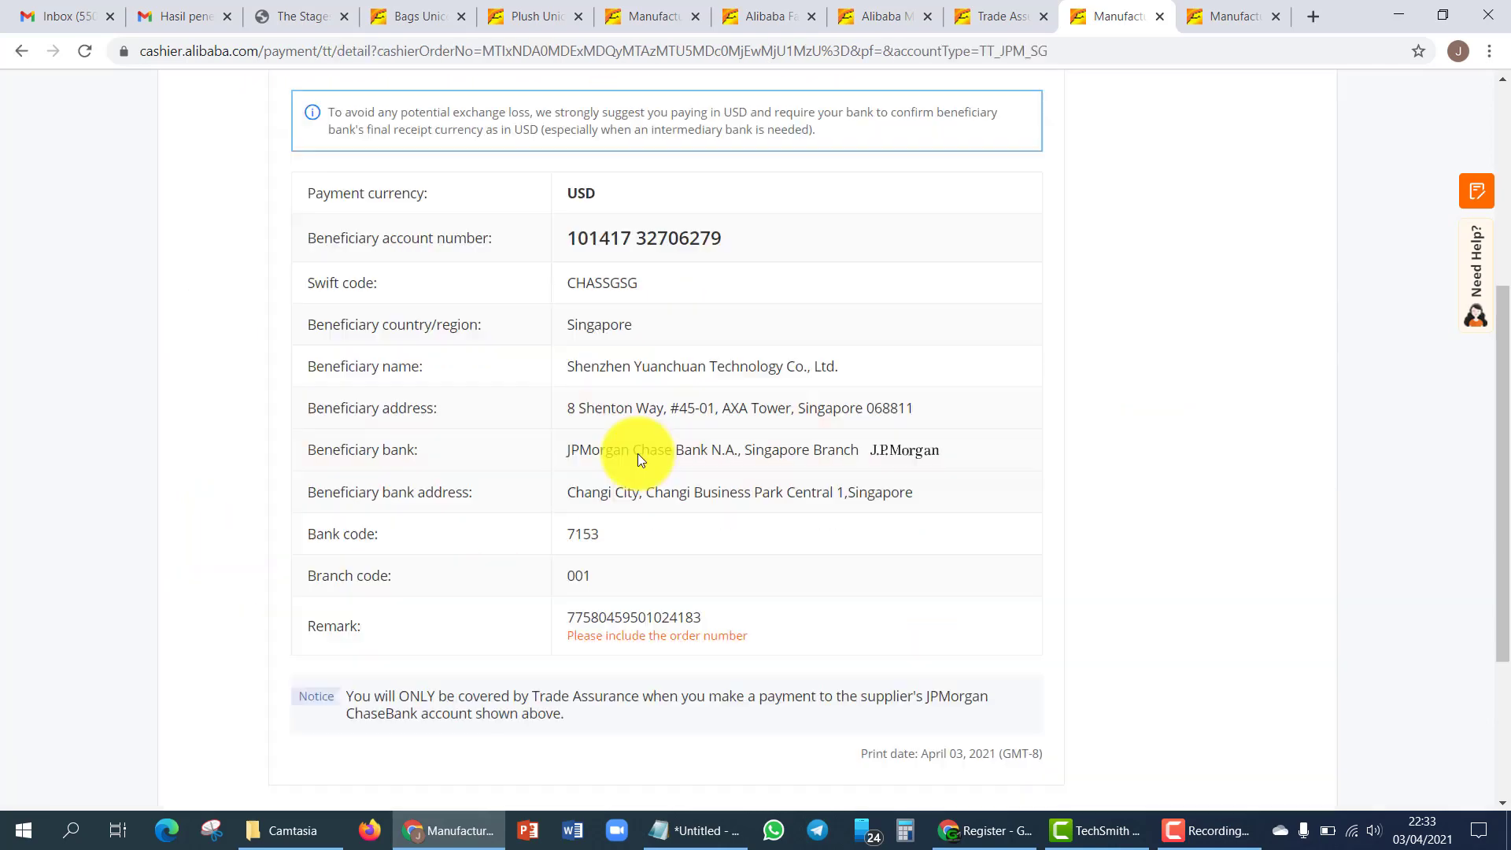
left_click_drag(574, 248, 769, 250)
left_click(770, 256)
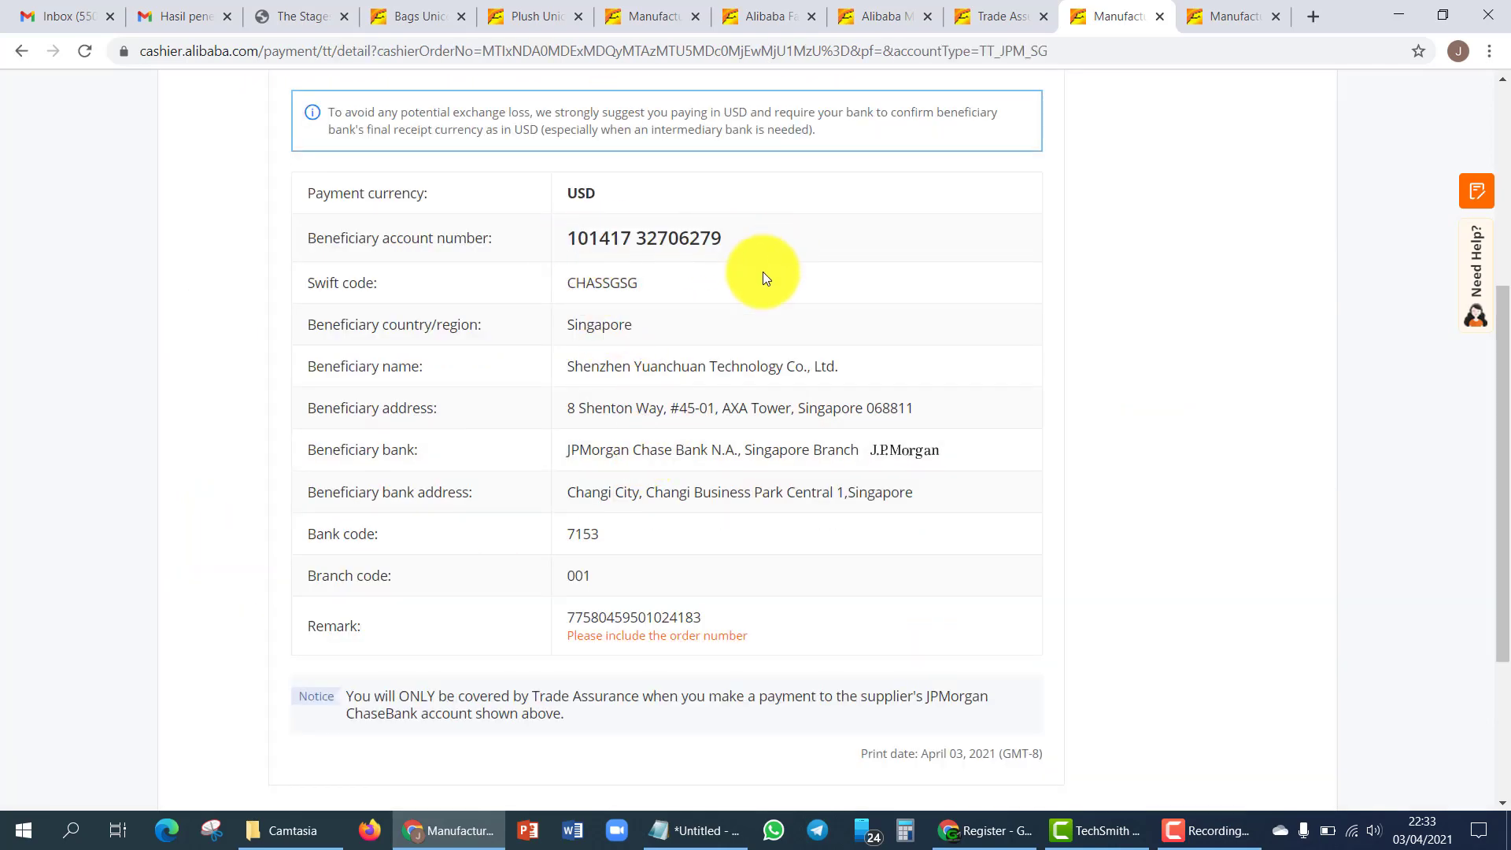
scroll(682, 559, "up", 5)
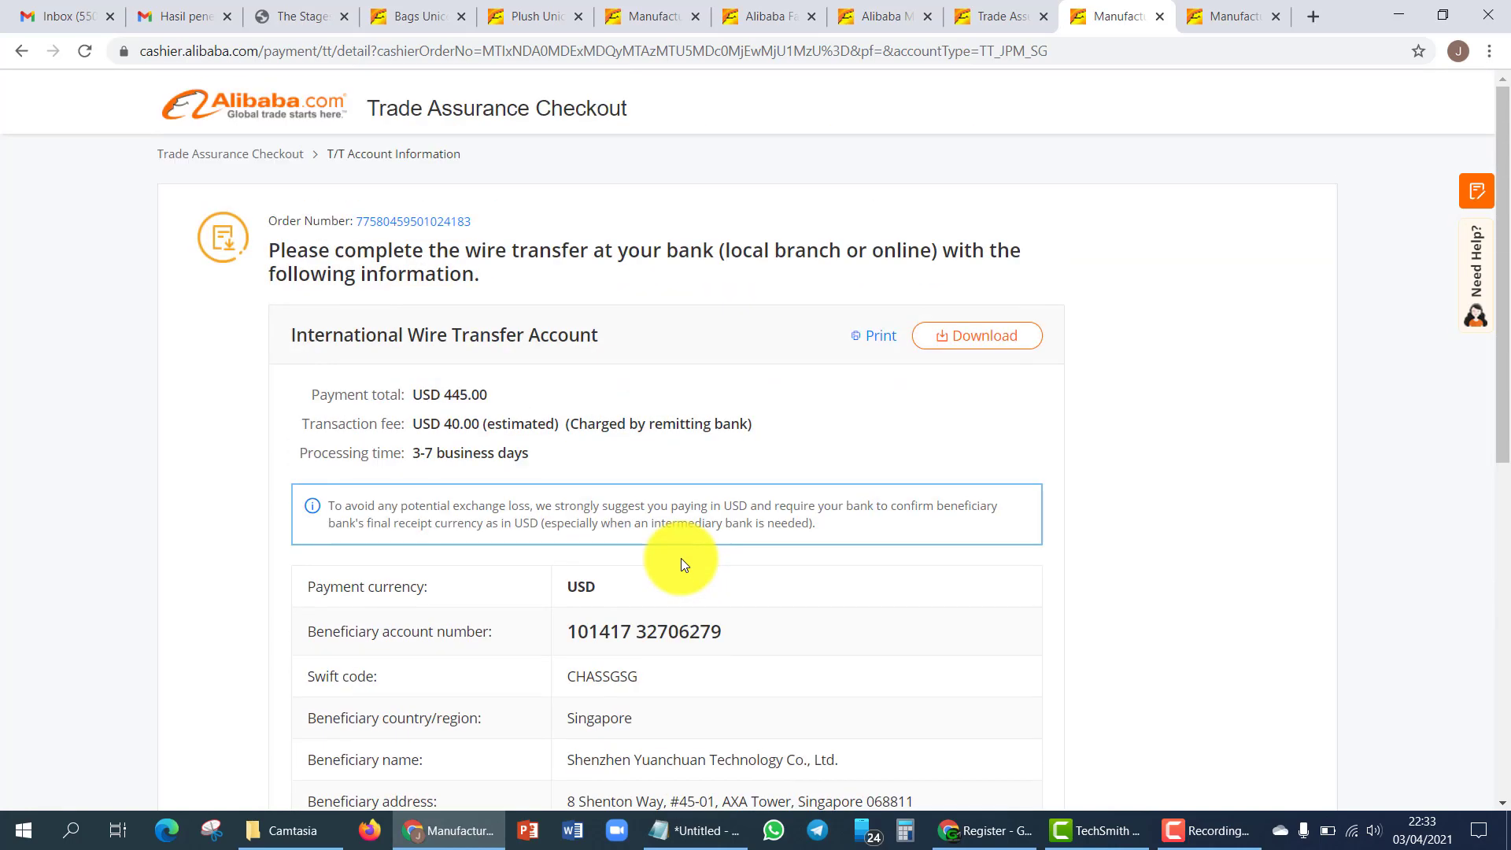
scroll(706, 537, "down", 5)
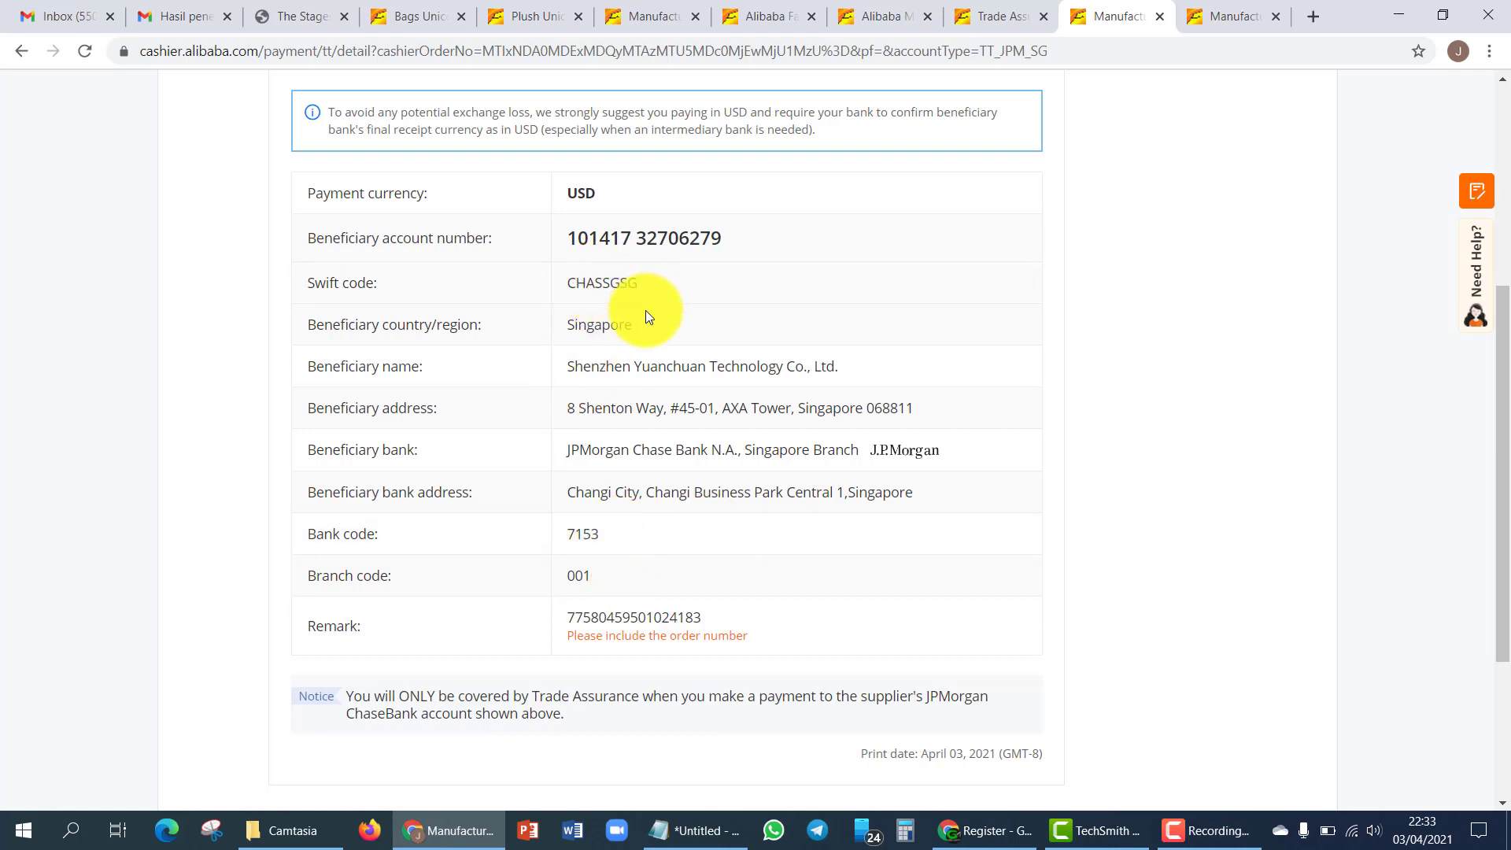
scroll(614, 342, "up", 1)
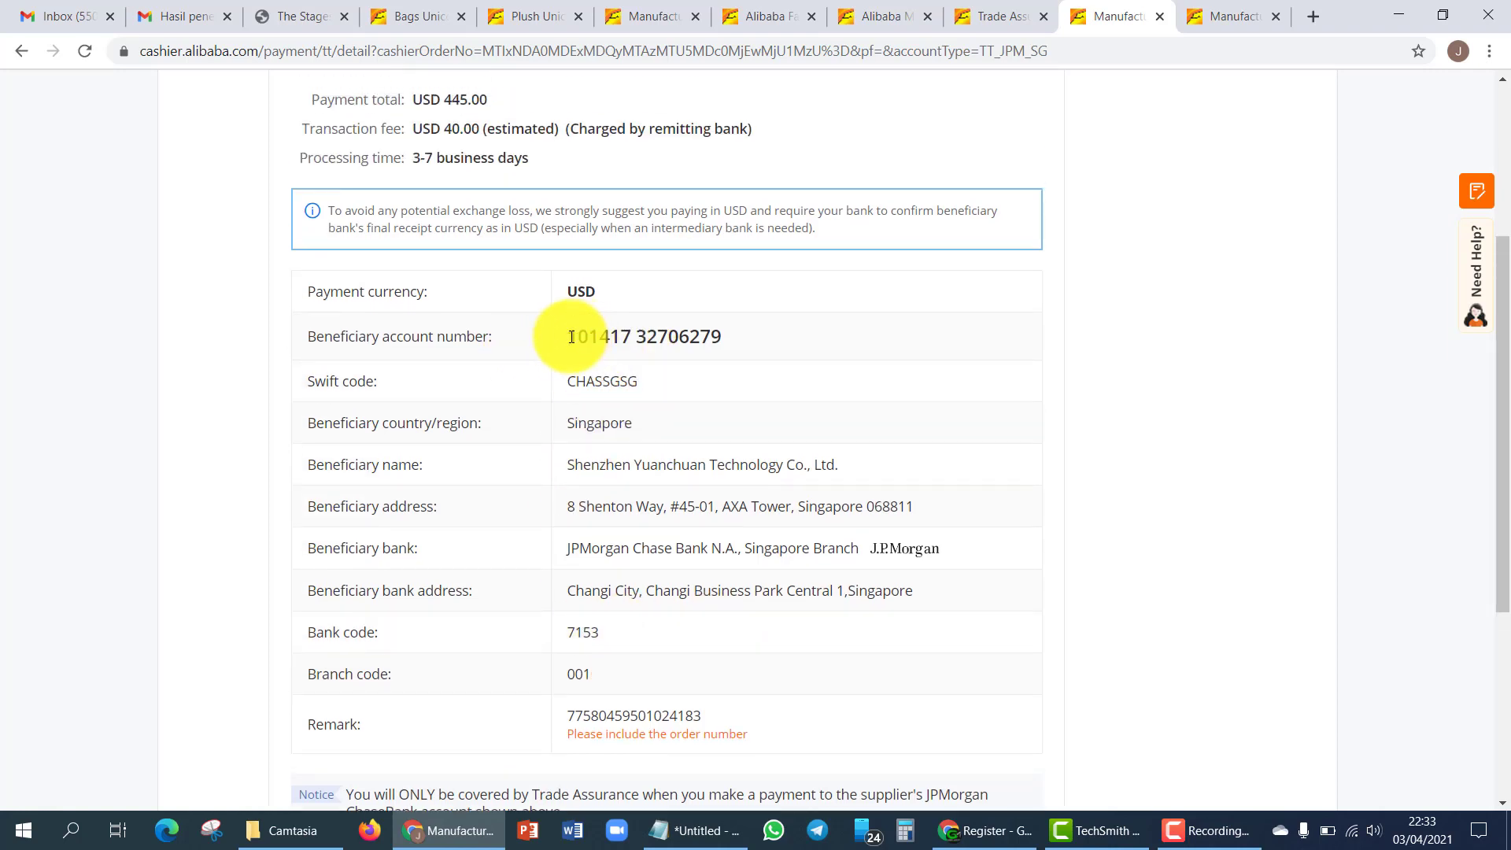
left_click_drag(560, 337, 757, 337)
left_click(790, 365)
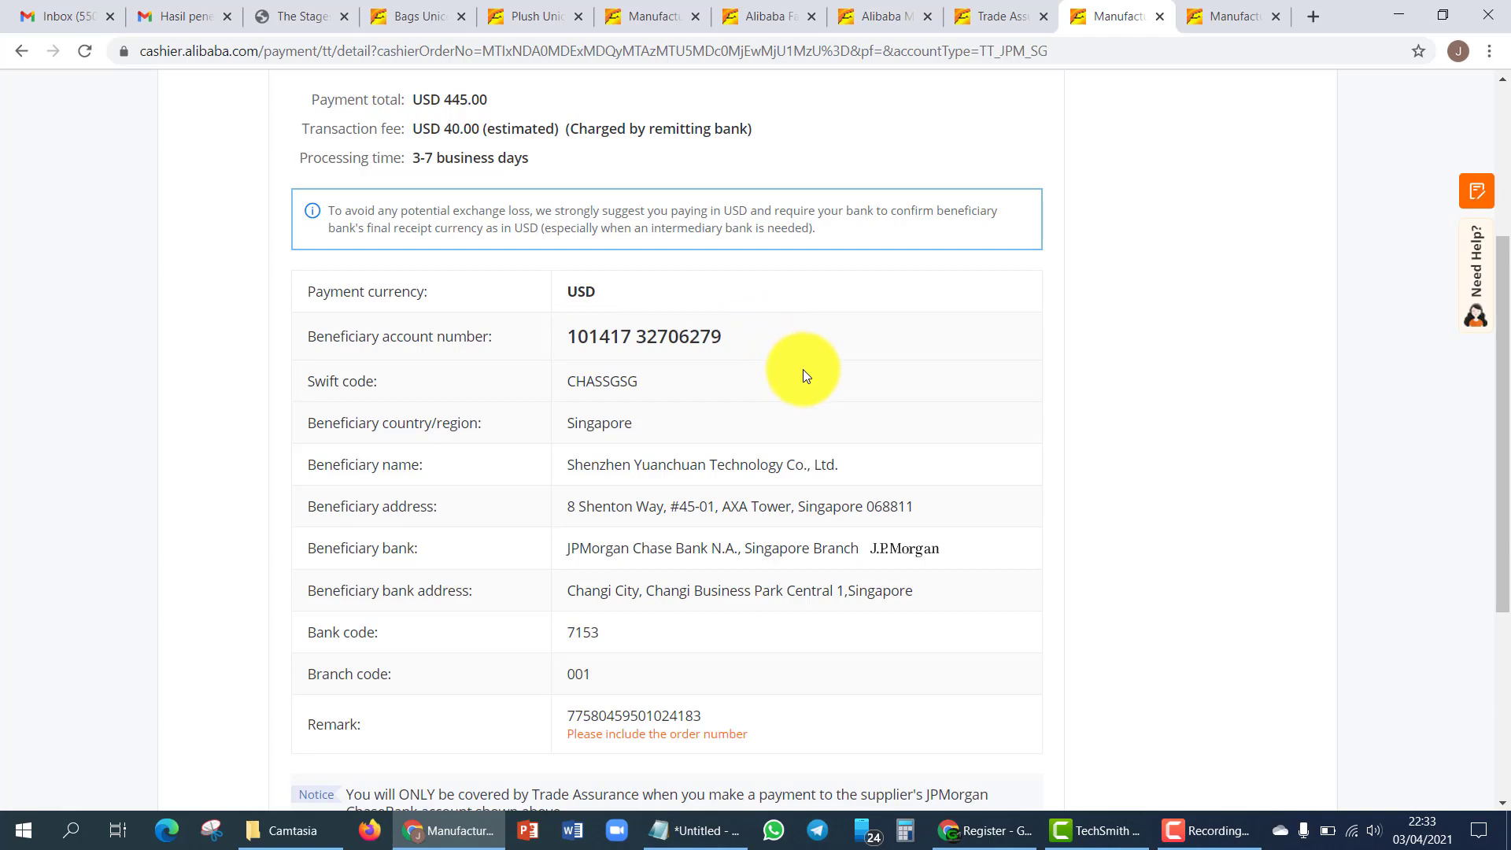
- Scroll the account details and go back to the payment options
scroll(790, 428, "down", 1)
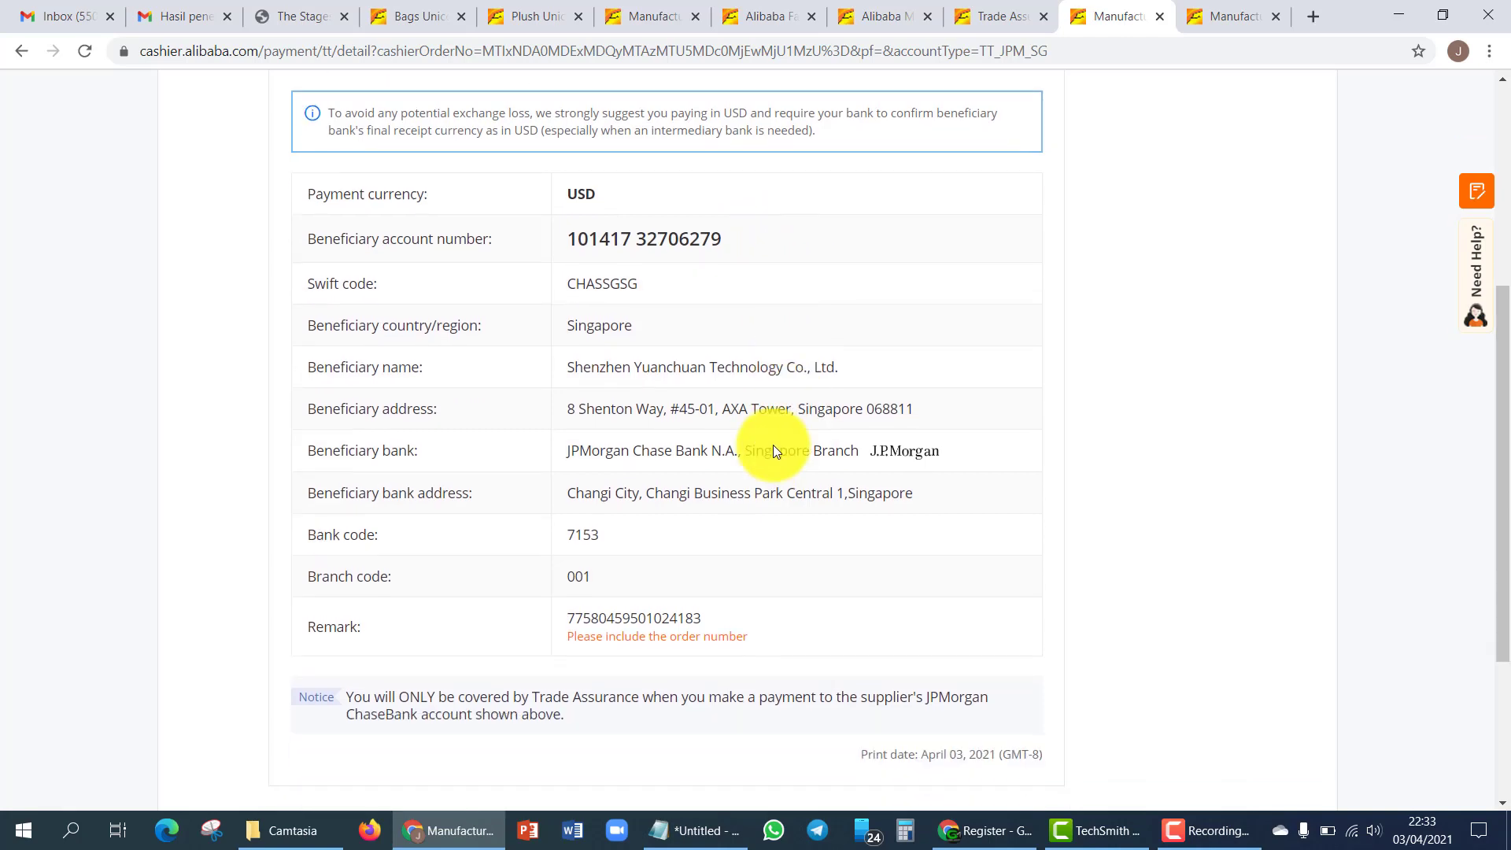
scroll(757, 474, "down", 2)
scroll(826, 496, "up", 6)
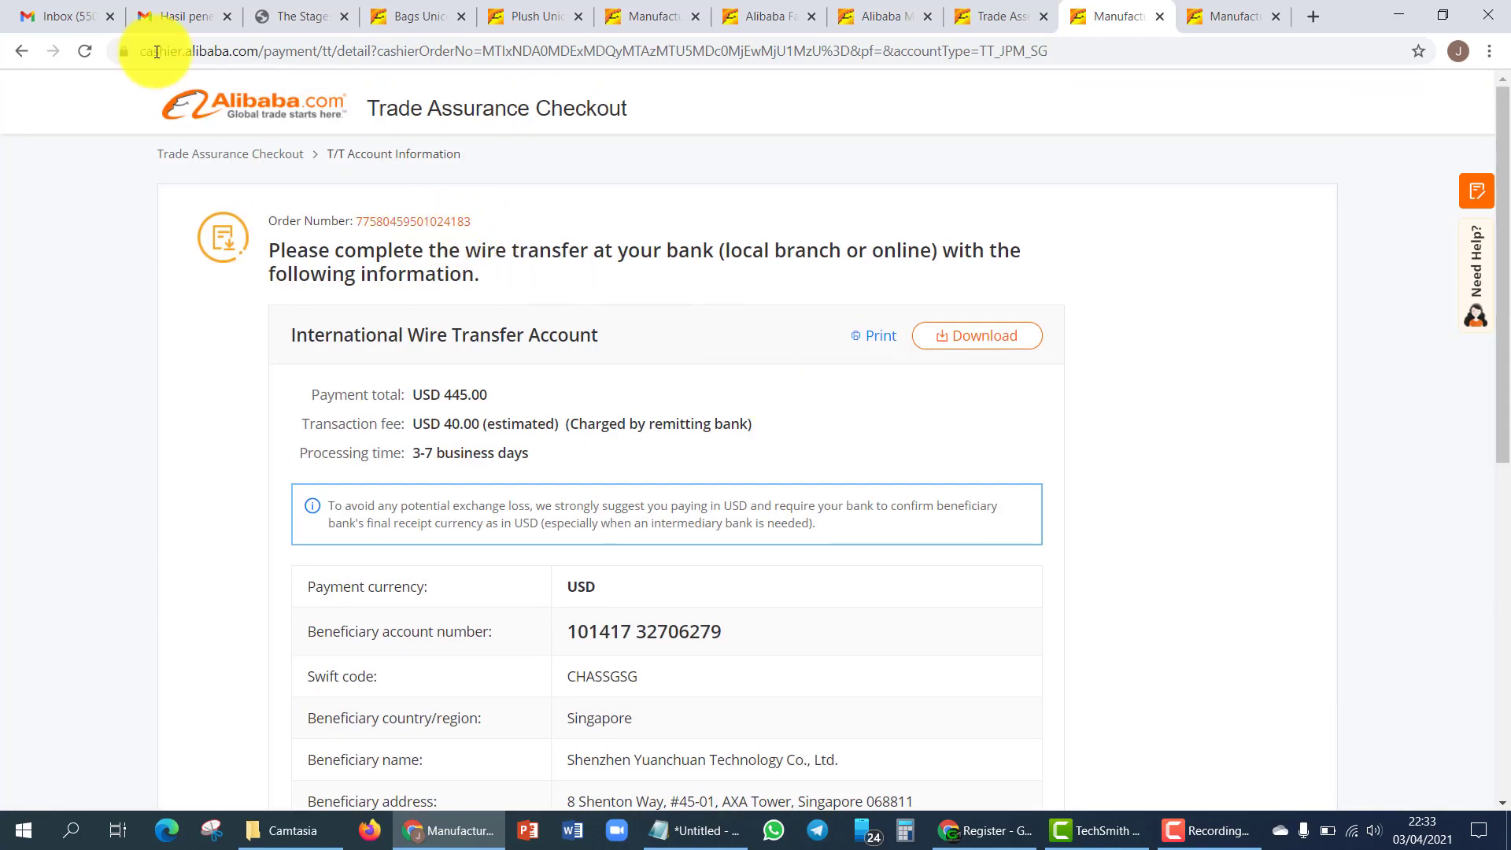
left_click(19, 50)
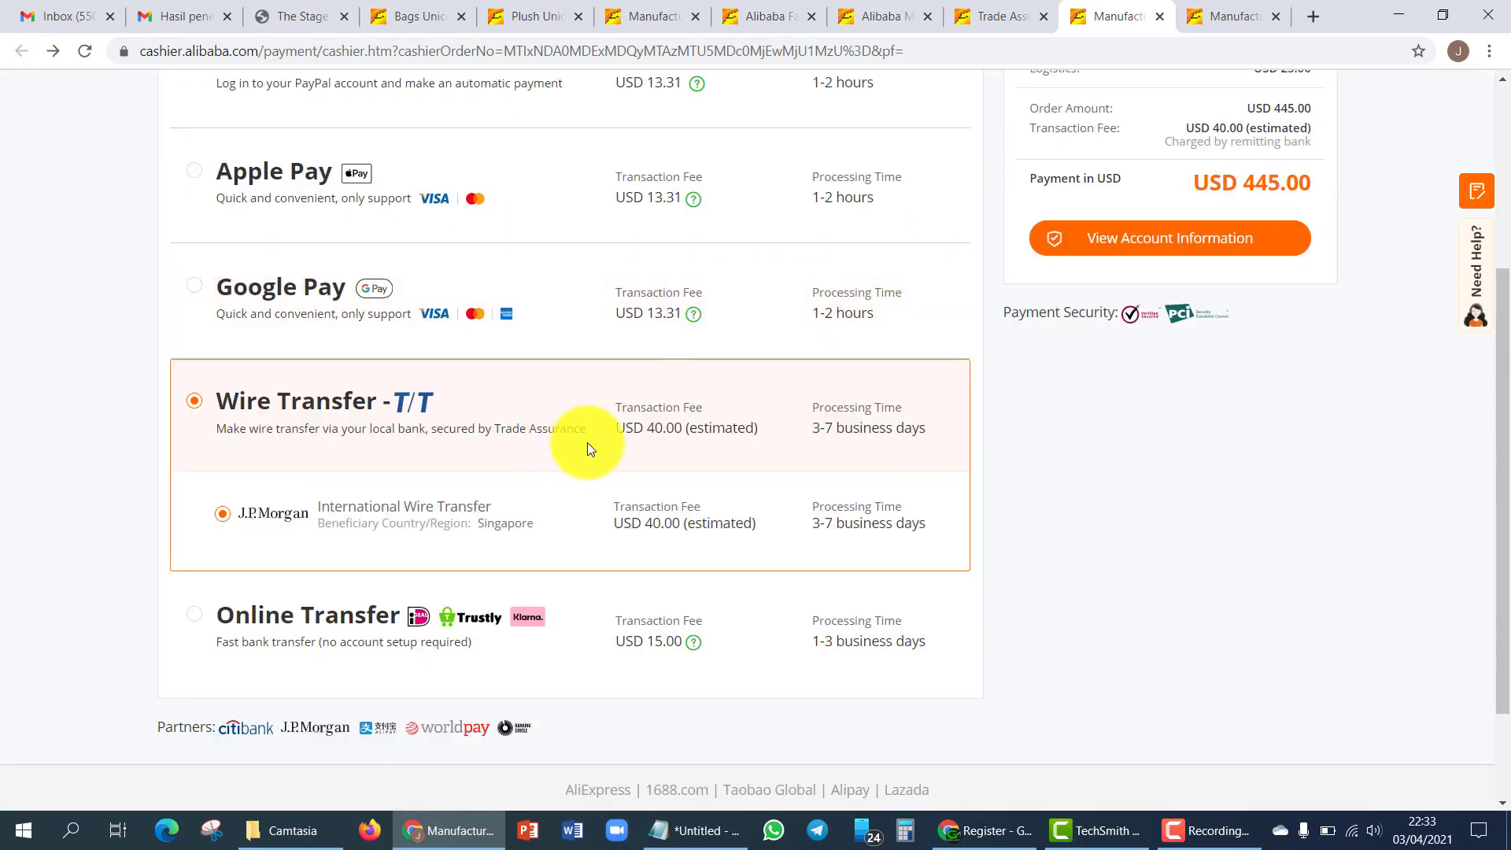
- Select Credit/Debit Card to see its USD 458.31 total
scroll(800, 456, "up", 3)
scroll(810, 472, "down", 2)
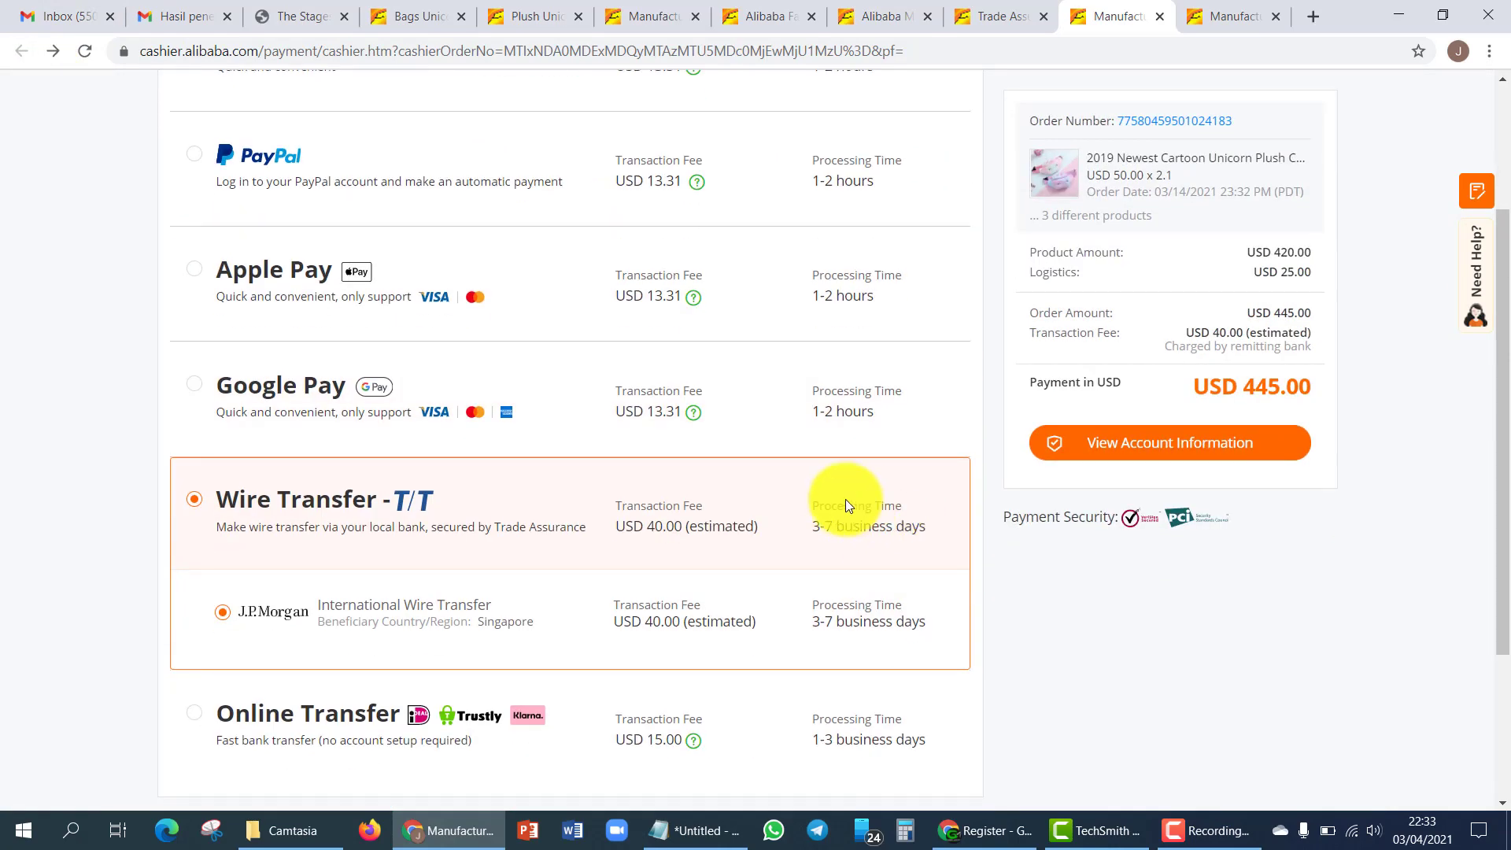
scroll(905, 523, "up", 3)
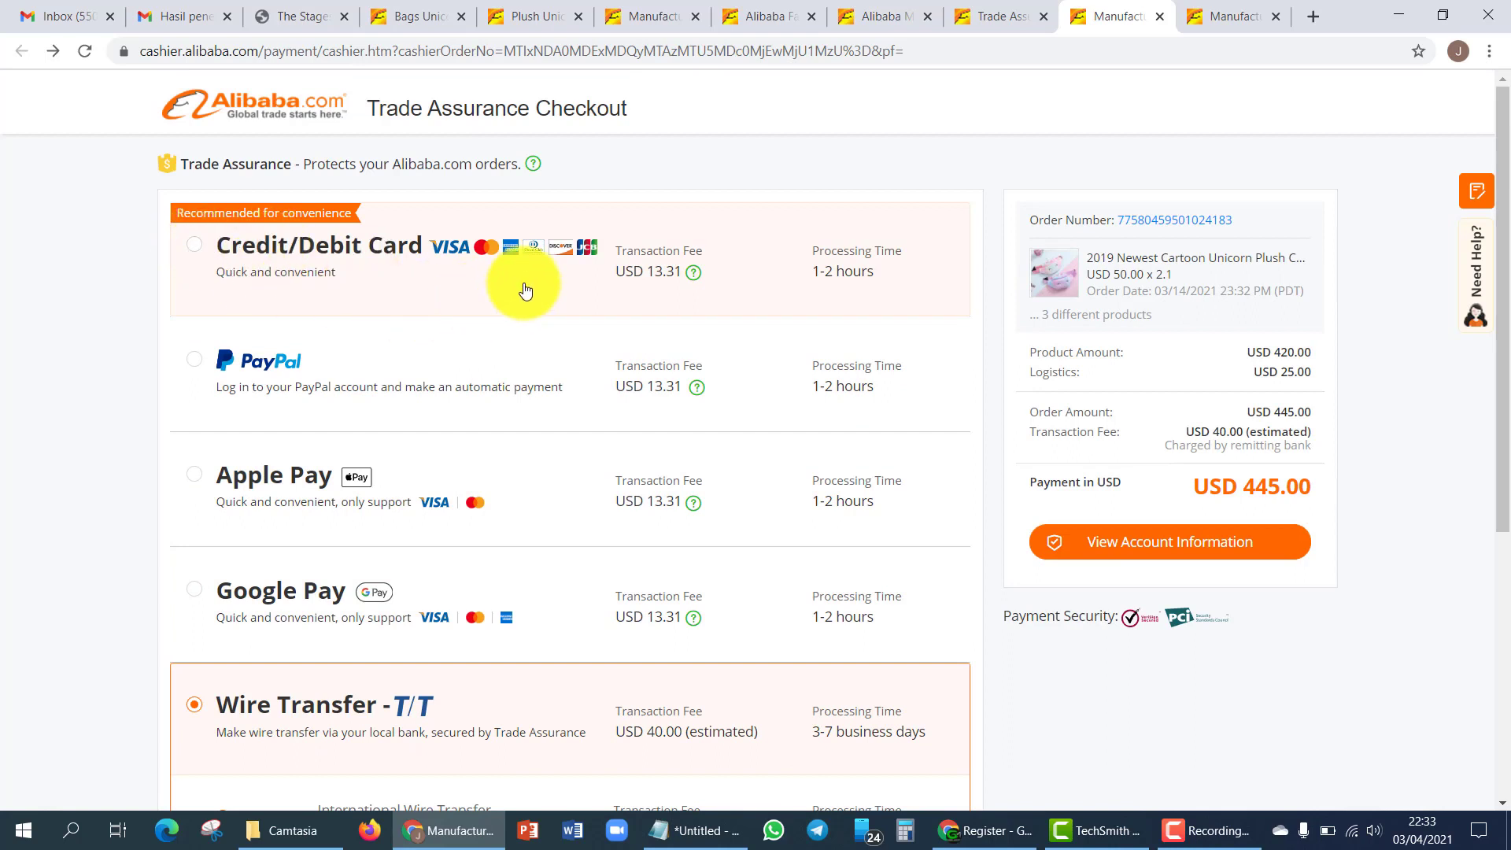
mouse_move(694, 279)
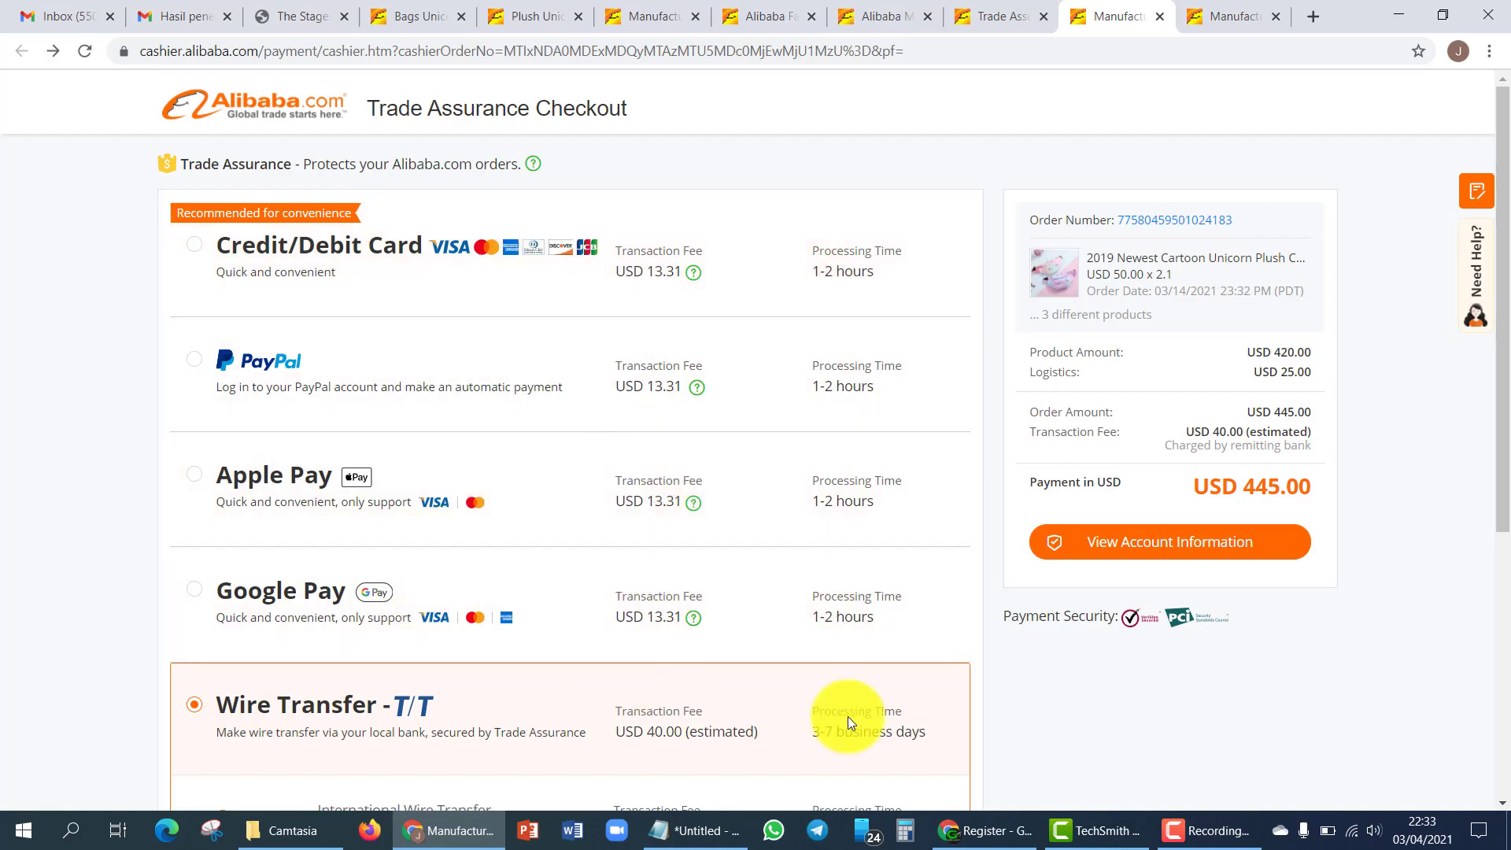
left_click(821, 277)
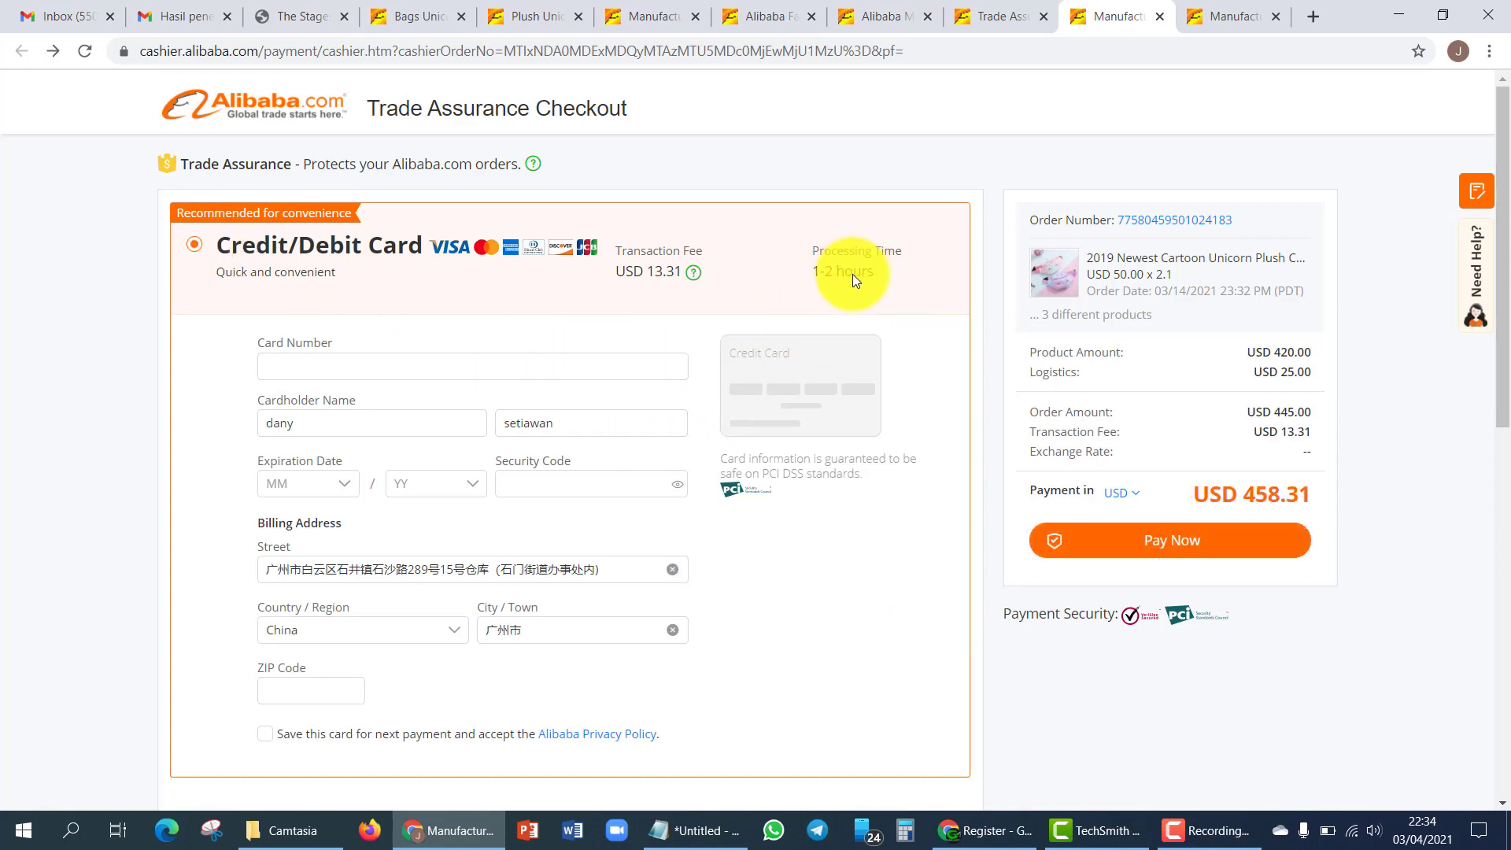
scroll(1001, 374, "down", 10)
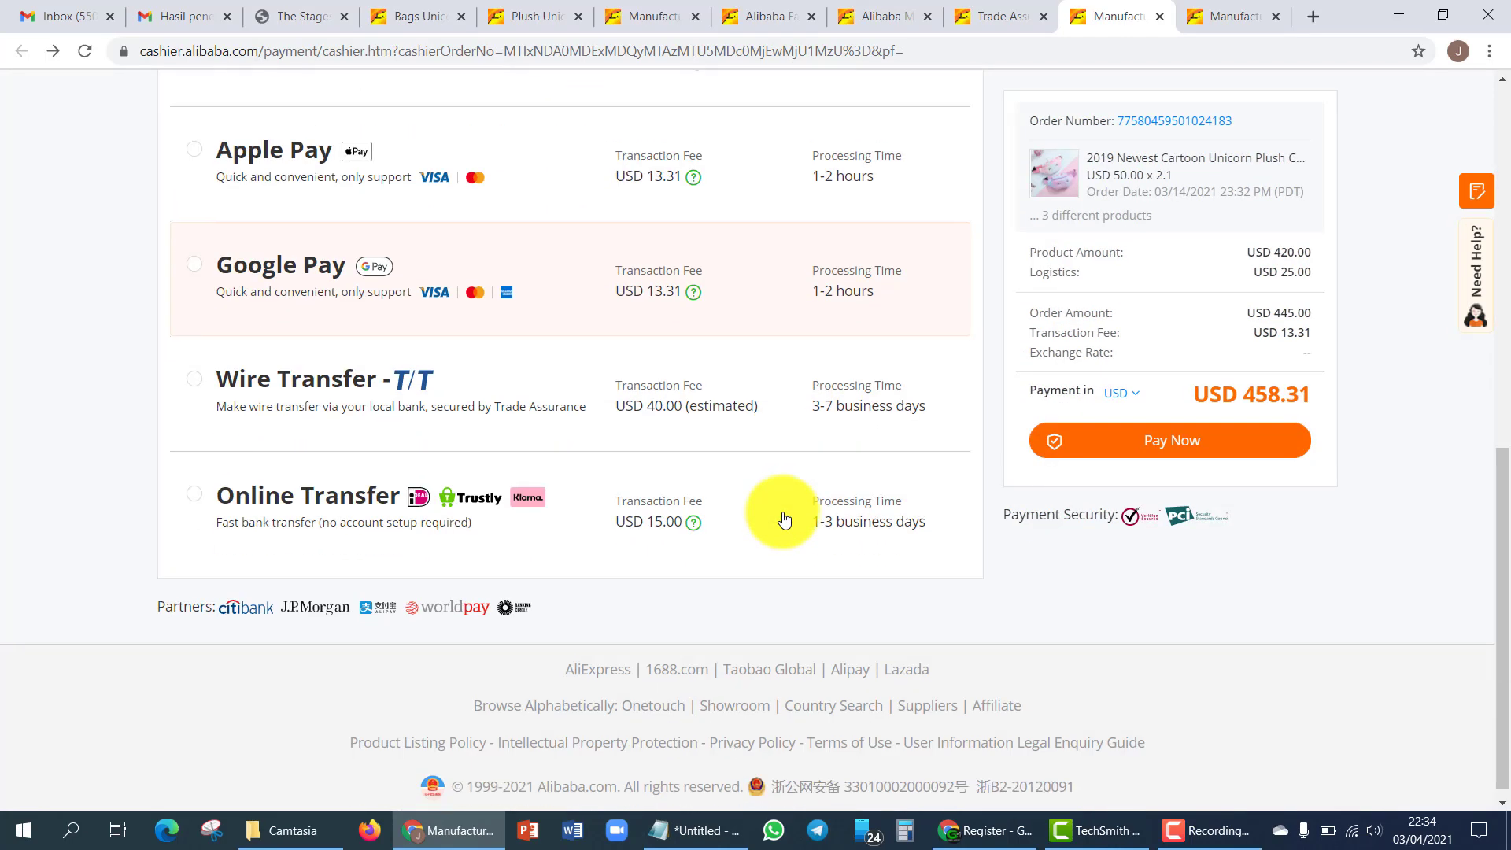
- Switch back to Wire Transfer – T/T: USD 445.00 plus an estimated USD 40.00 bank fee
left_click(856, 415)
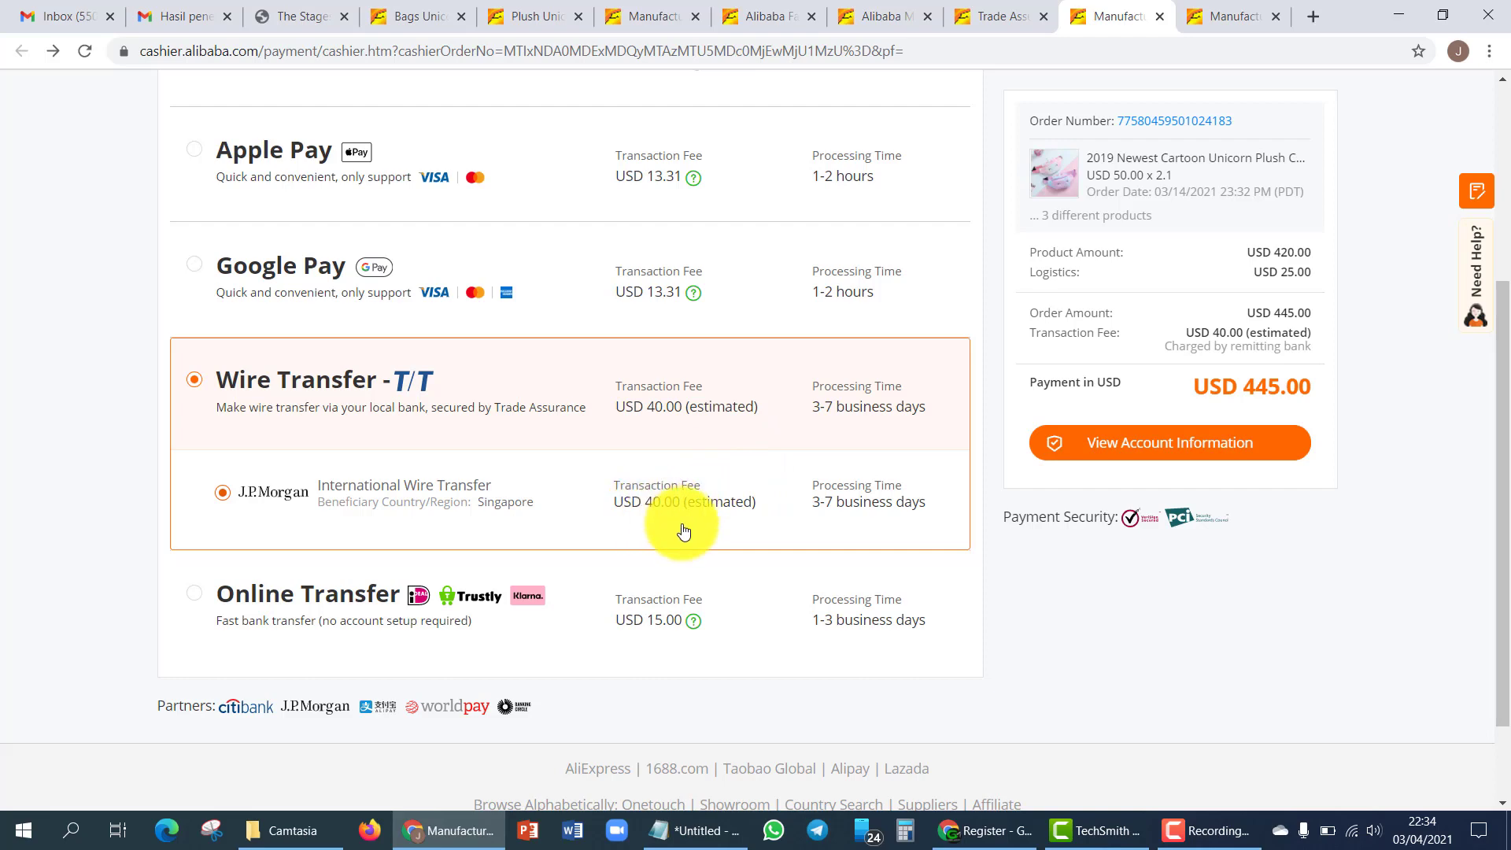
scroll(719, 475, "up", 4)
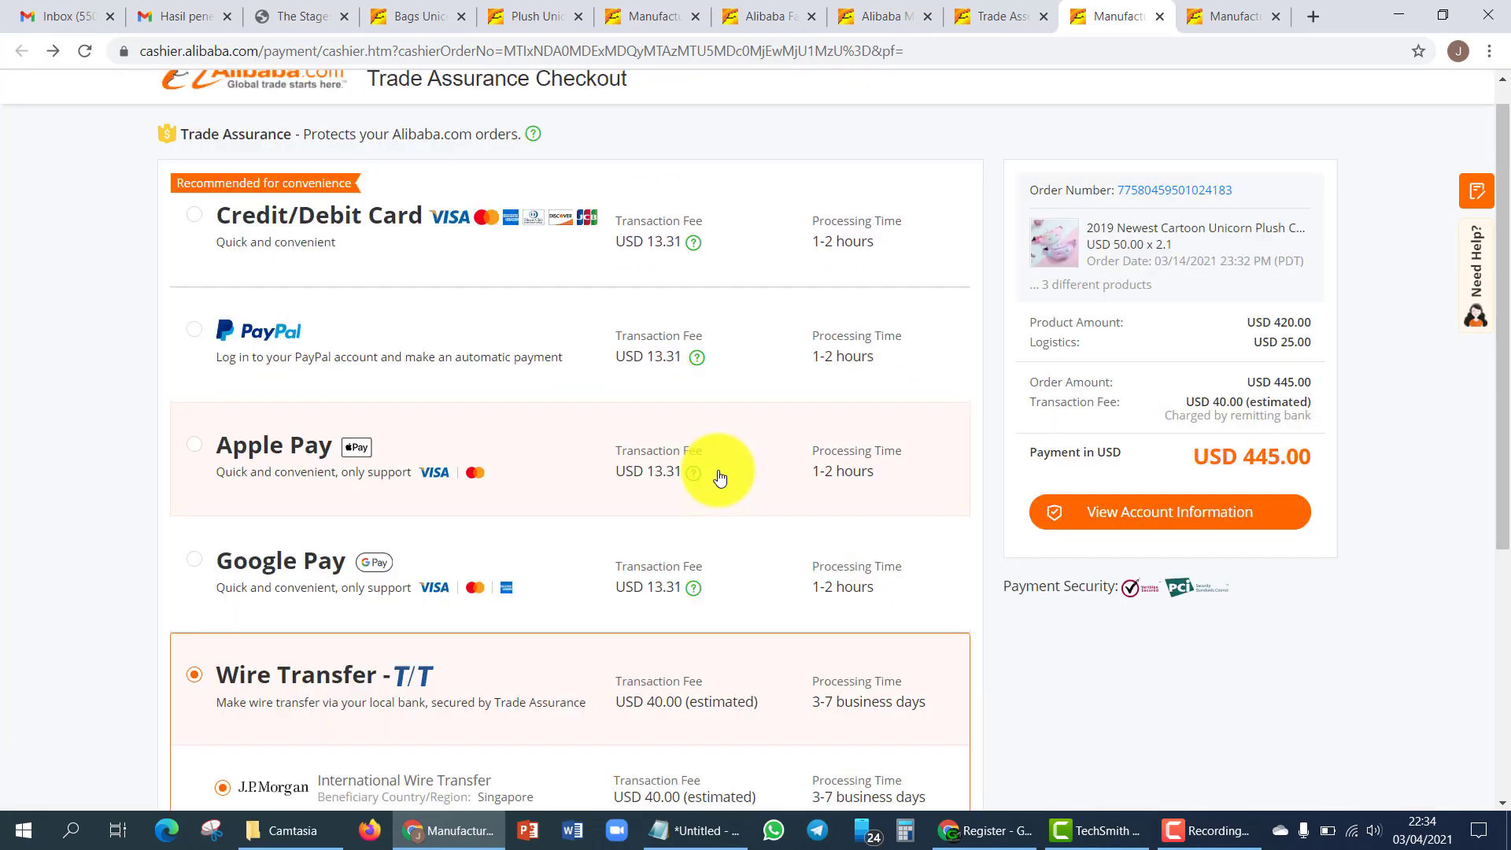
scroll(721, 478, "down", 3)
scroll(719, 529, "up", 3)
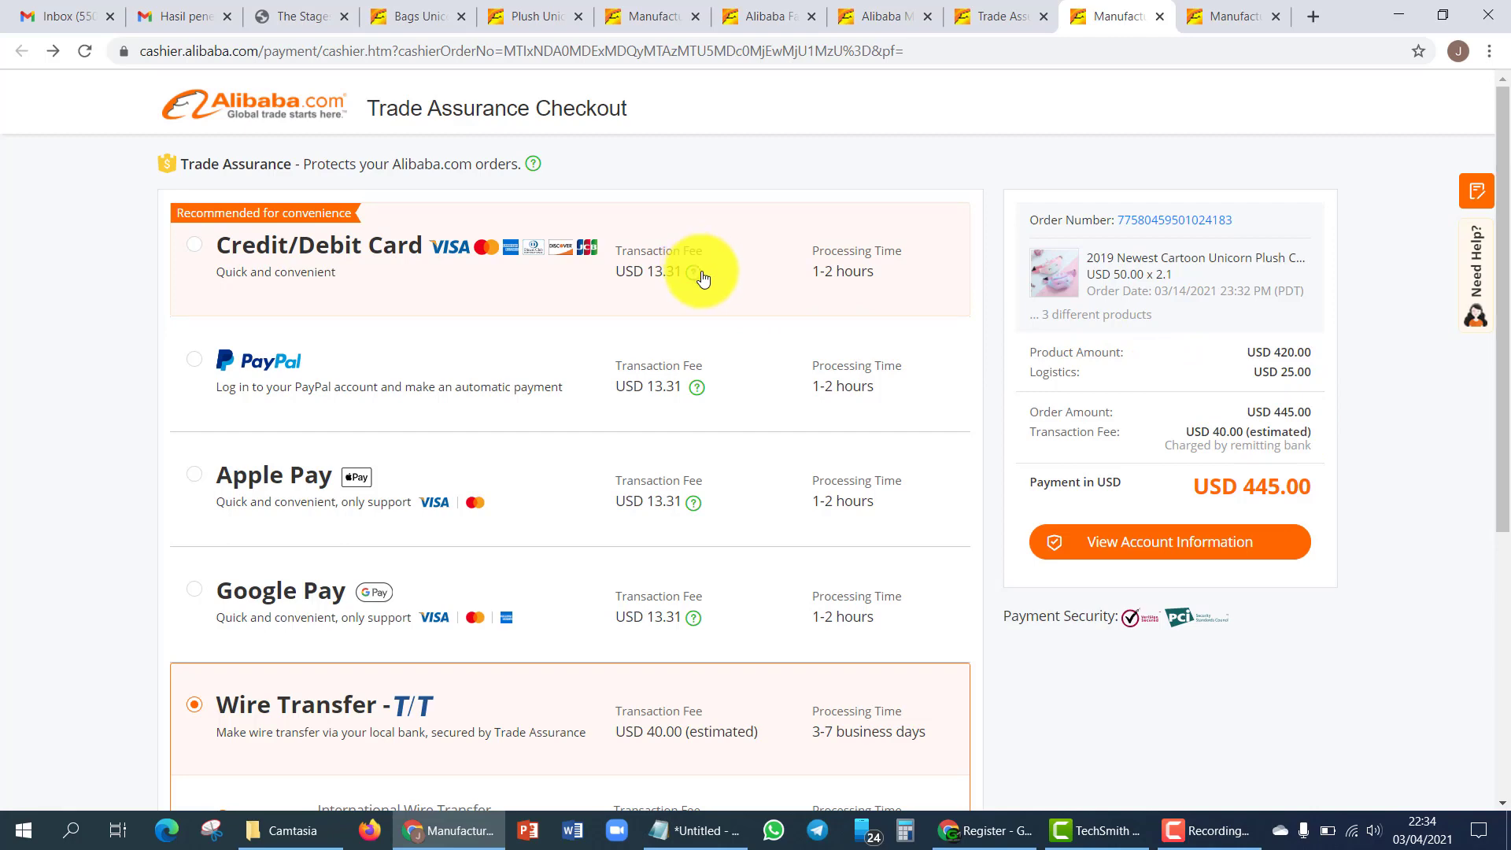
scroll(713, 415, "down", 2)
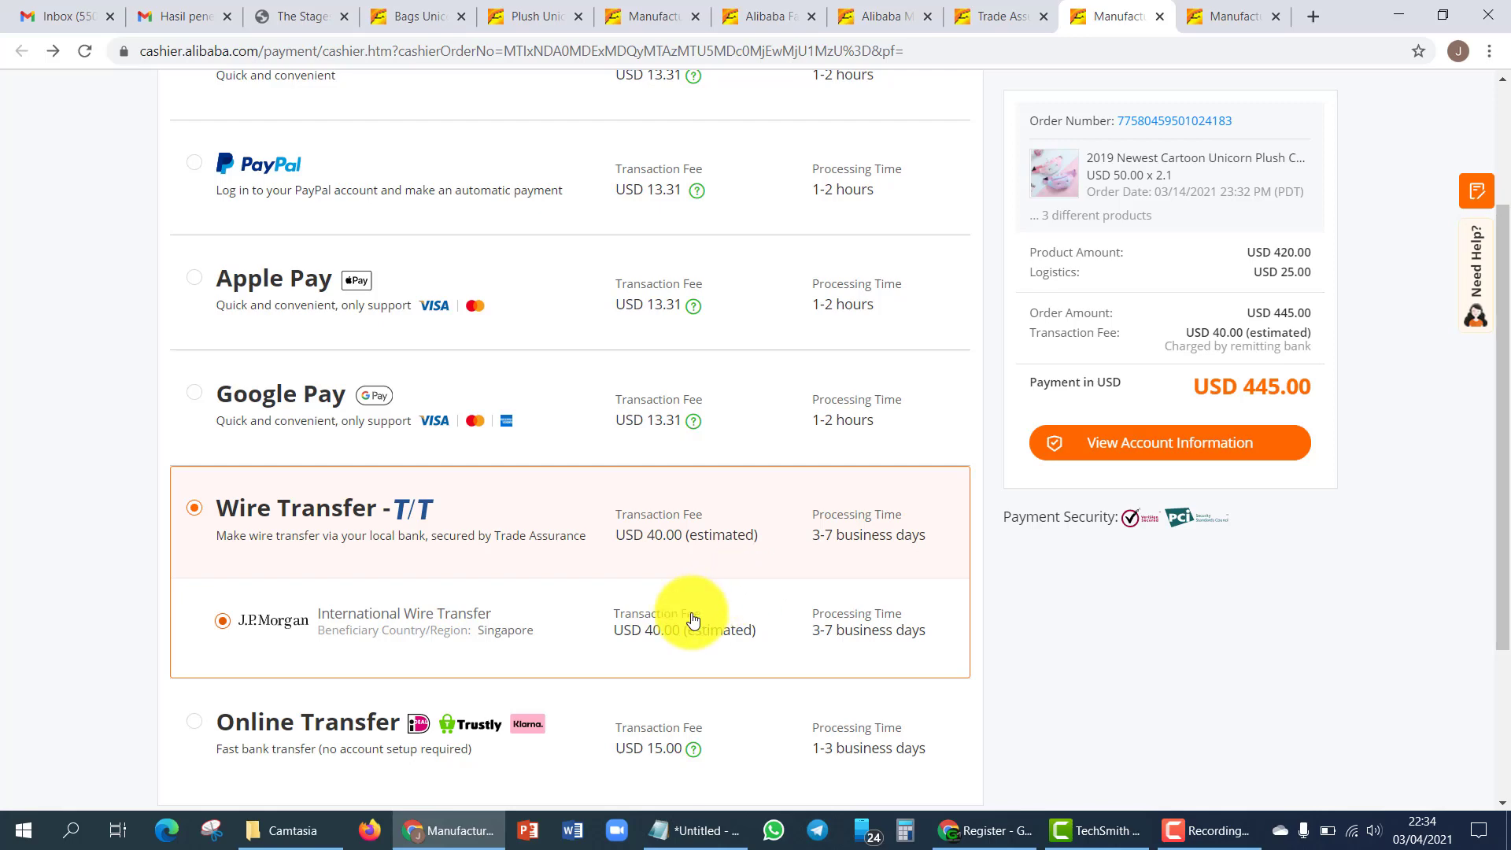
scroll(686, 619, "up", 1)
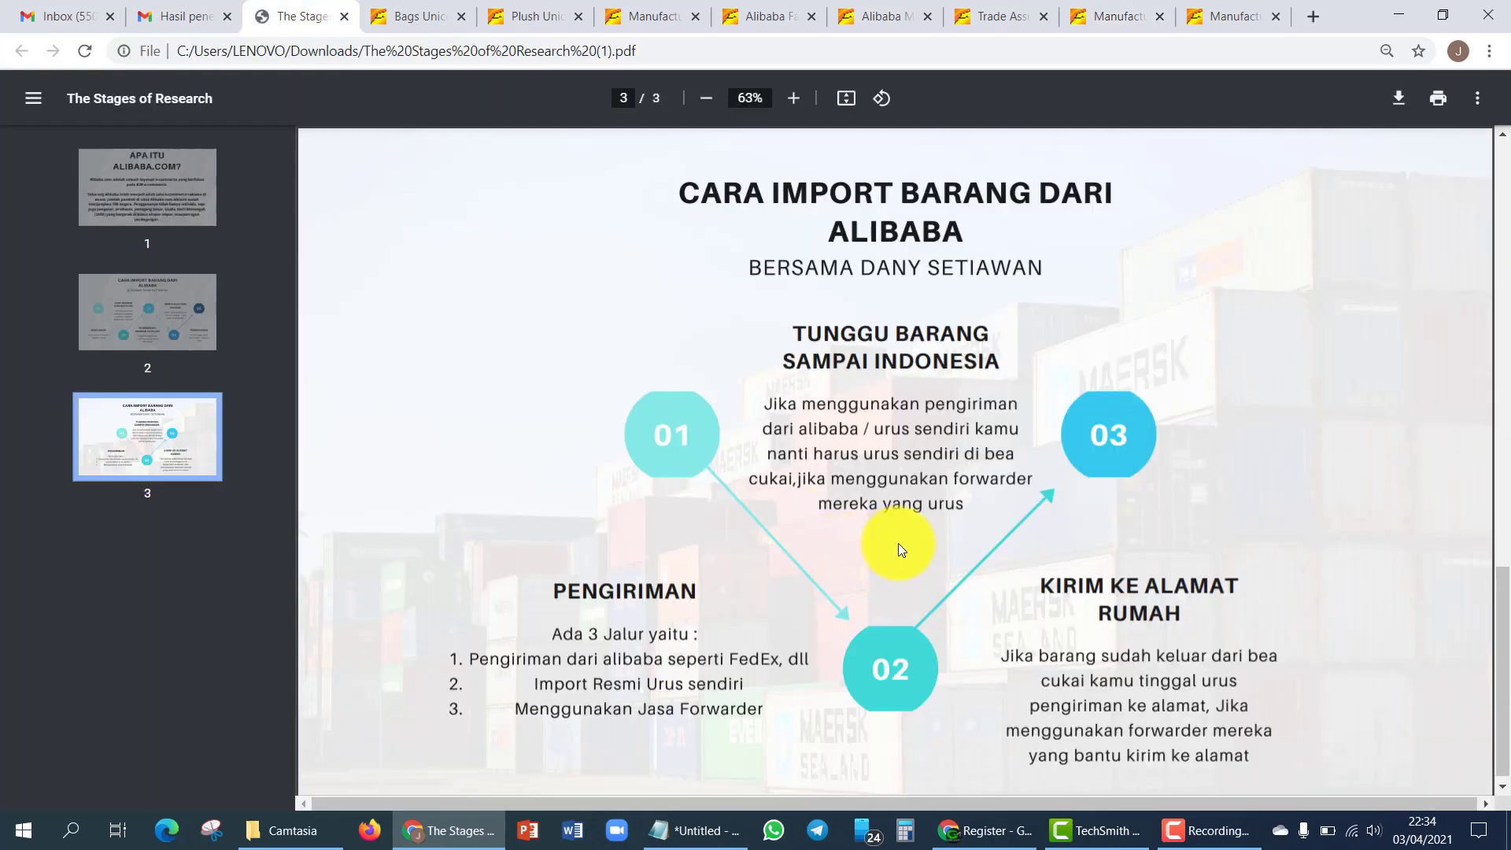
left_click(192, 297)
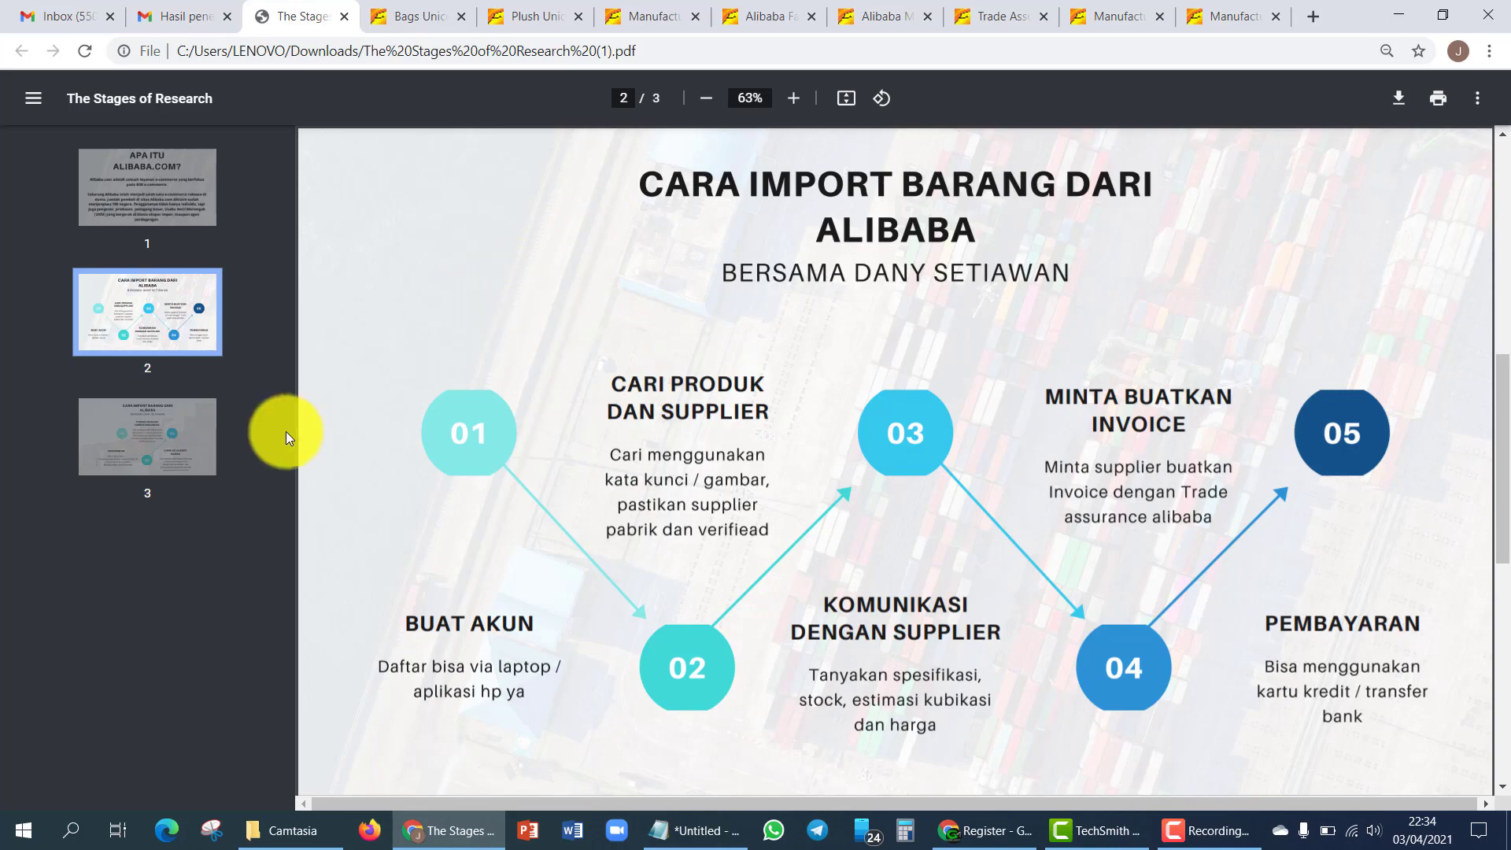
left_click(757, 11)
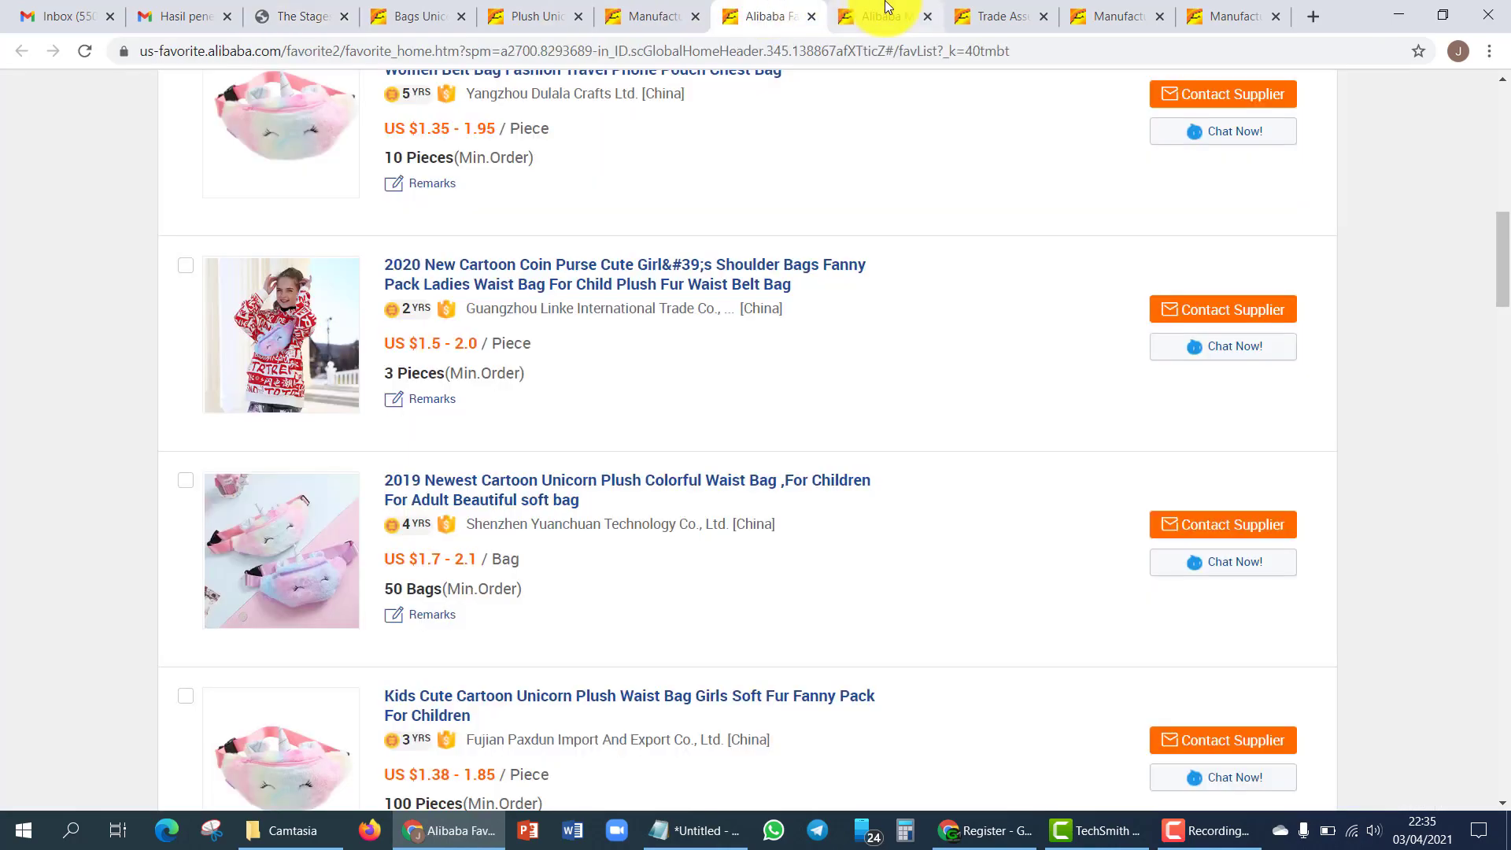
left_click(886, 7)
left_click(677, 9)
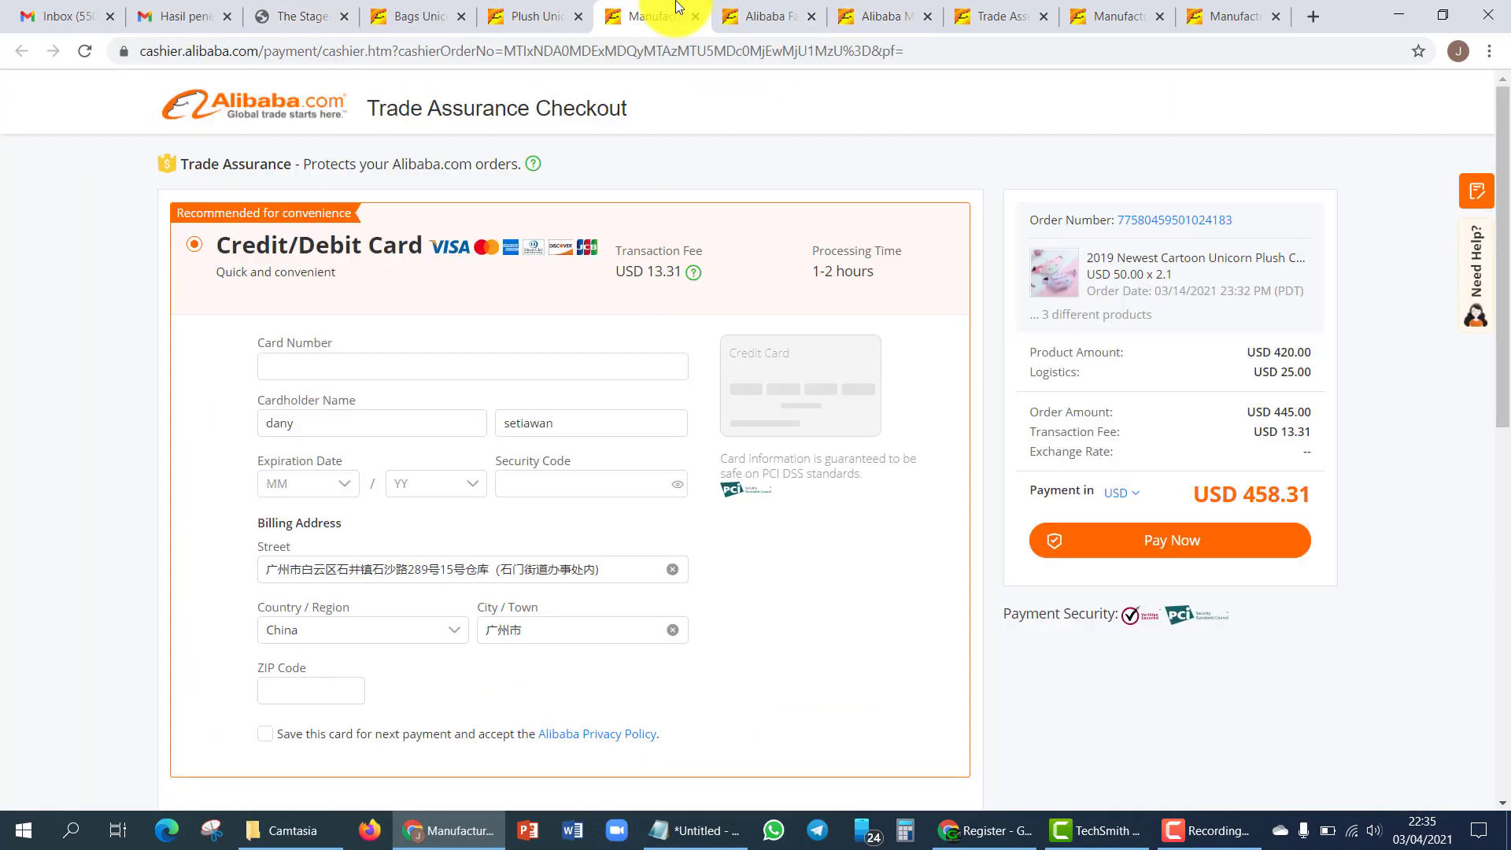
left_click(560, 13)
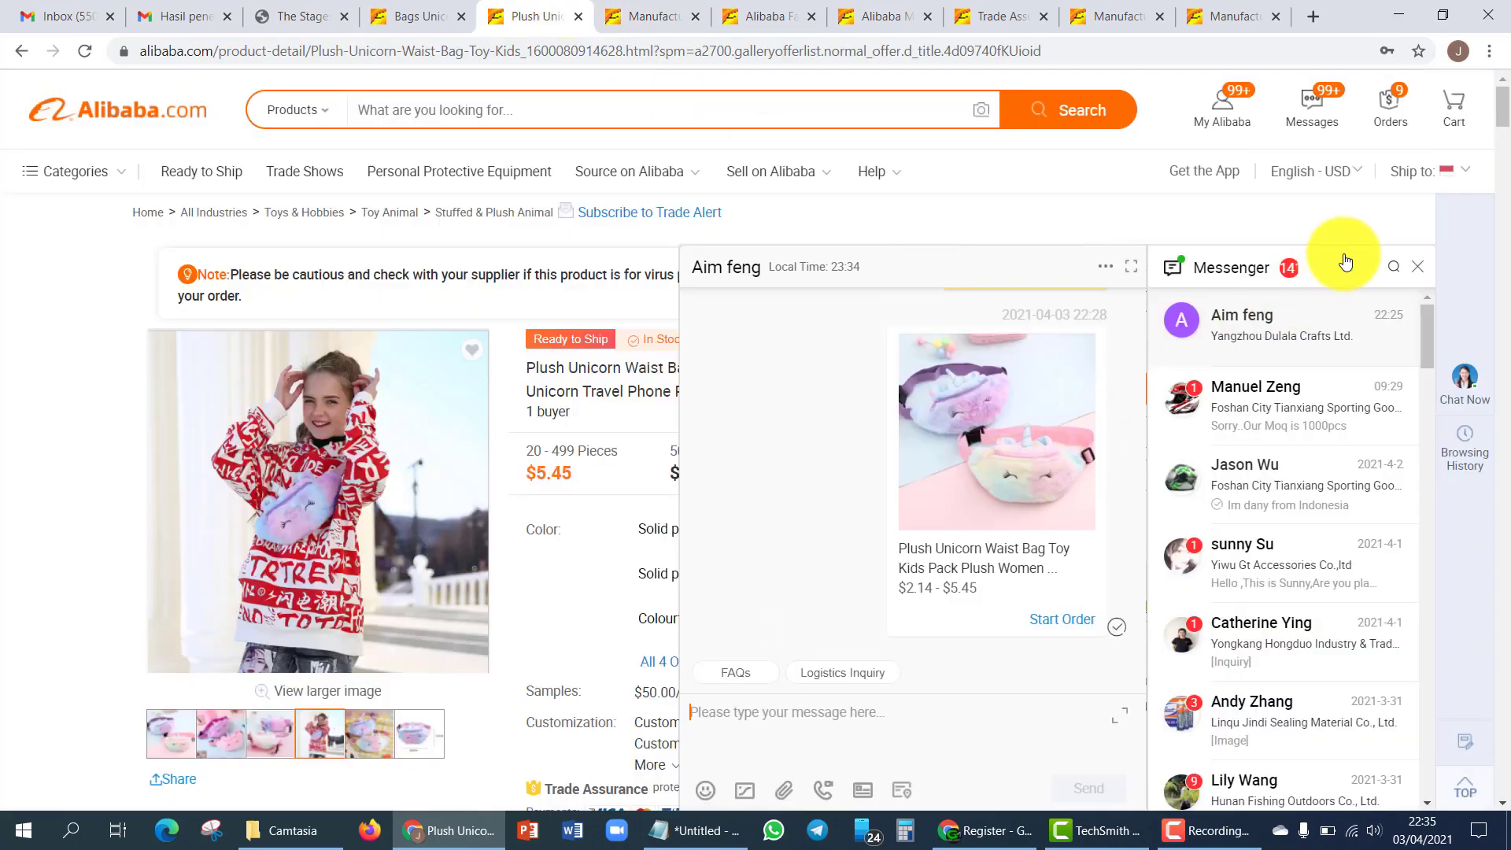
left_click(1418, 267)
left_click(341, 9)
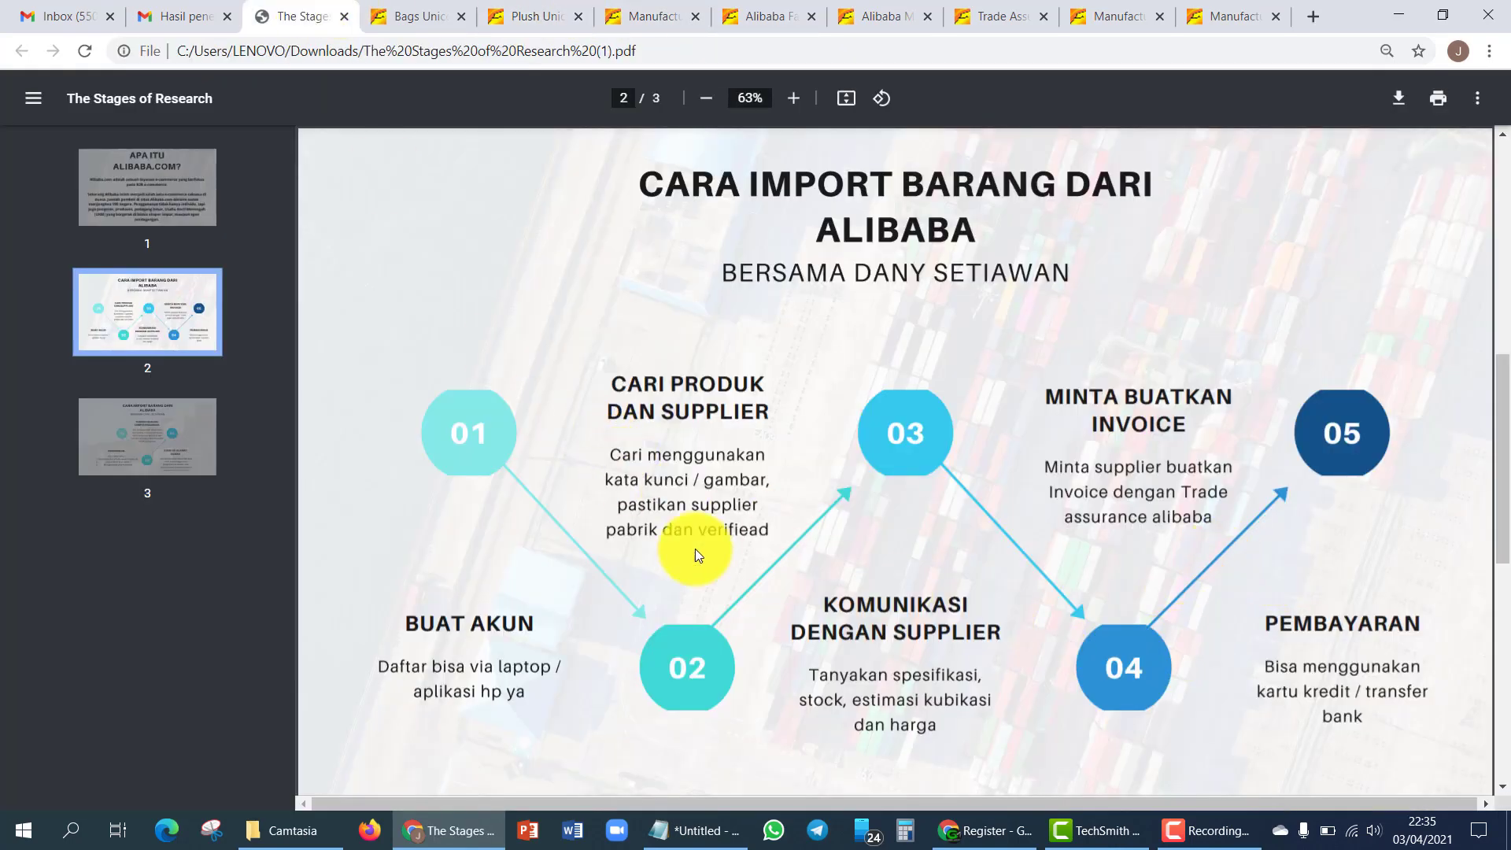
left_click(134, 429)
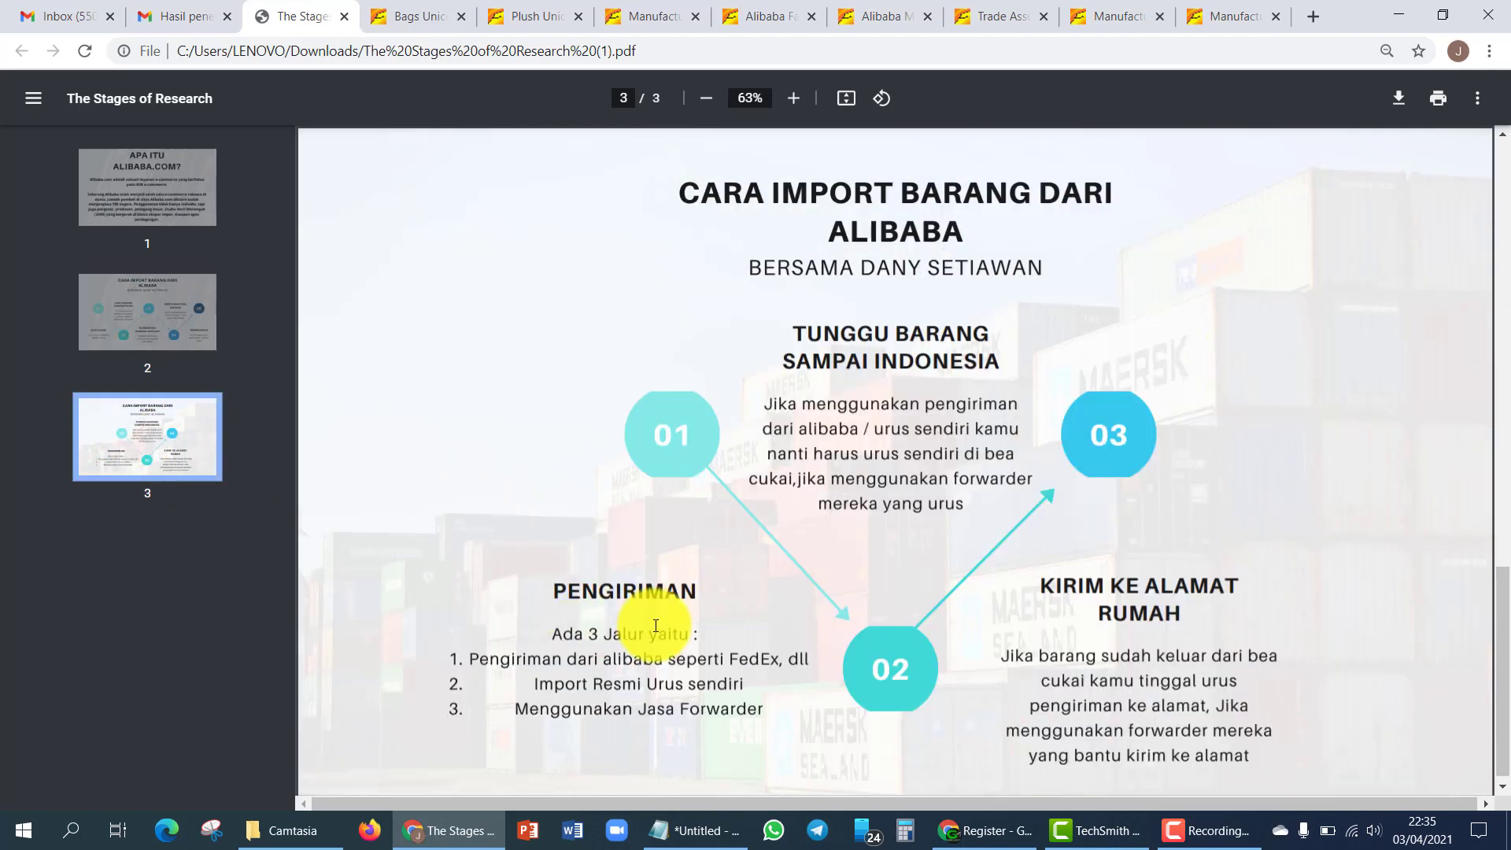